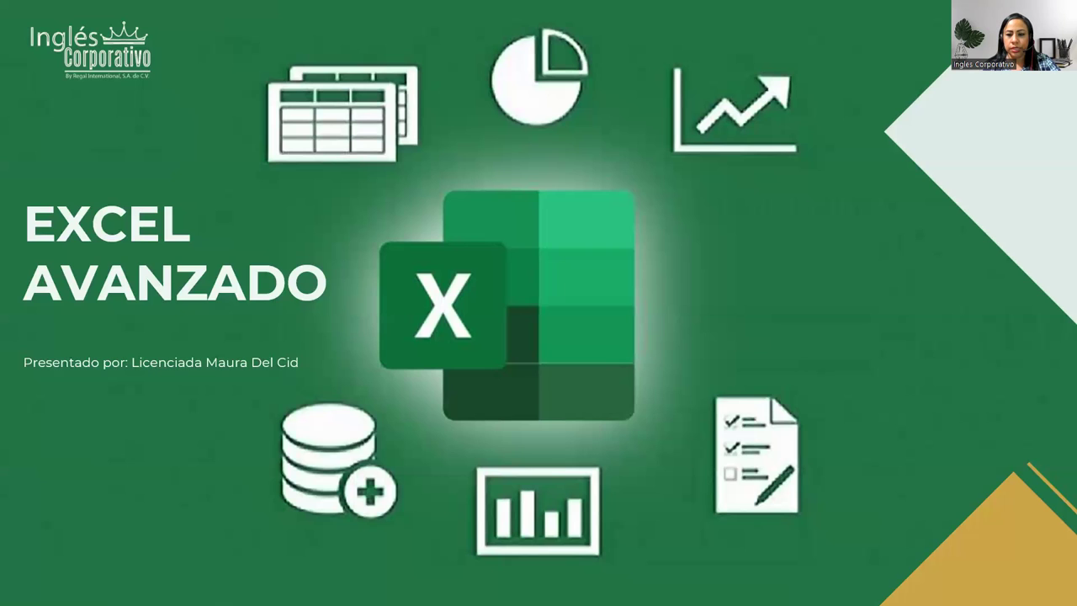
- Advance two slides to reach the 'CONTENIDO Sesión 18' slide
key("Right")
key("Right")
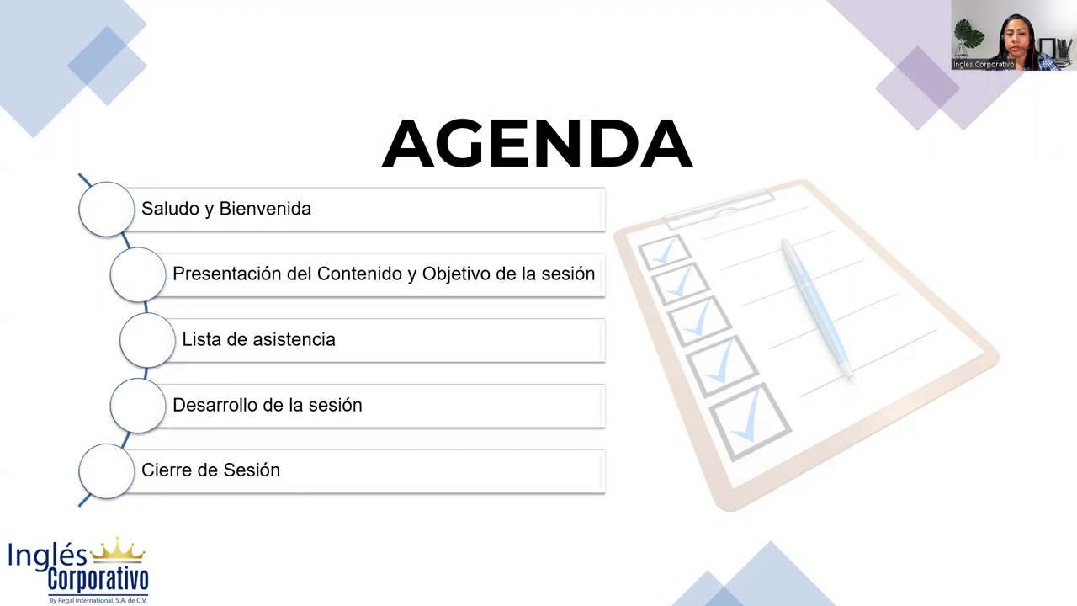
key("Right")
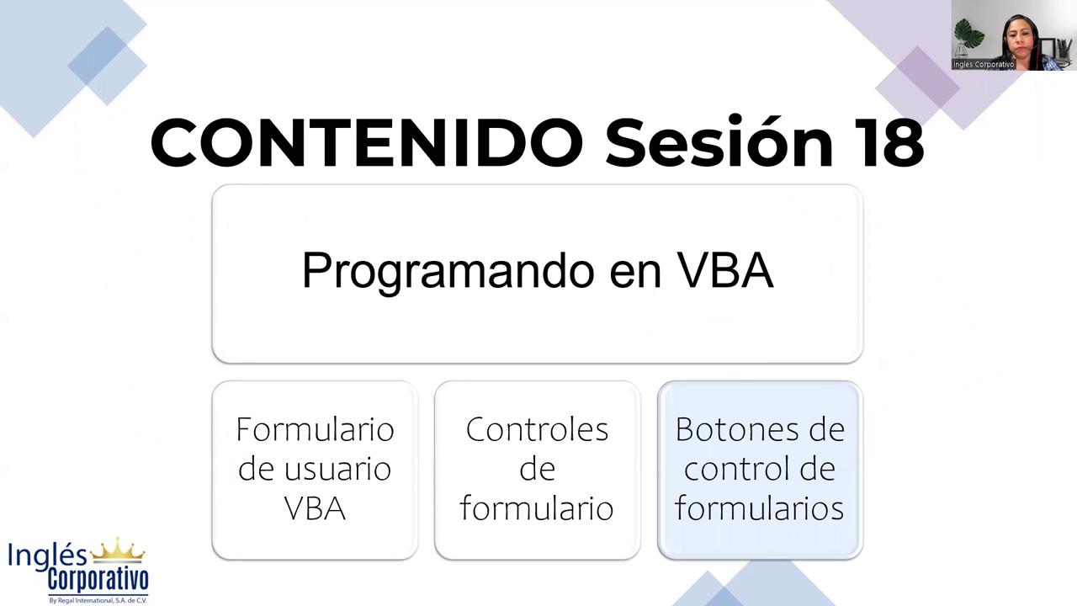
- Visit the OBJETIVO Sesión 18 slide, revisit contents, then advance to BOTÓN DE CONTROL FORMULARIO
key("Right")
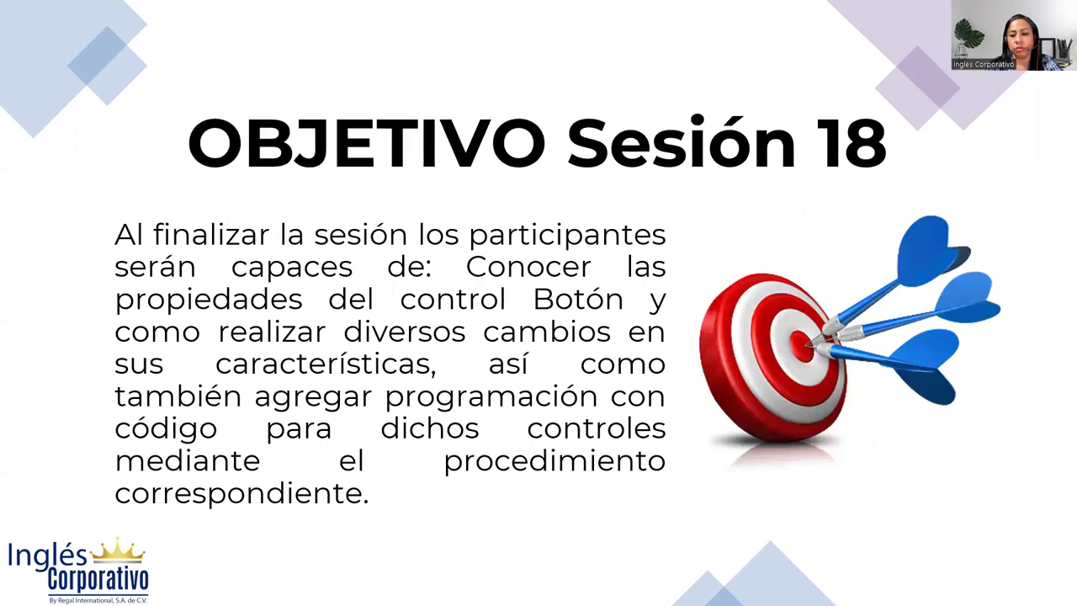
key("Left")
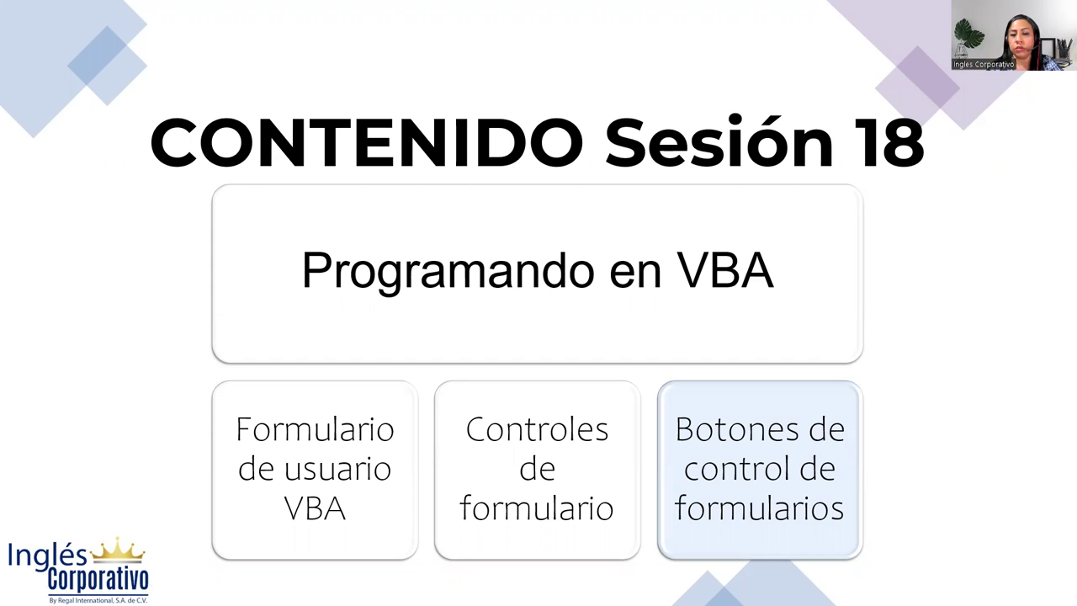
key("Right")
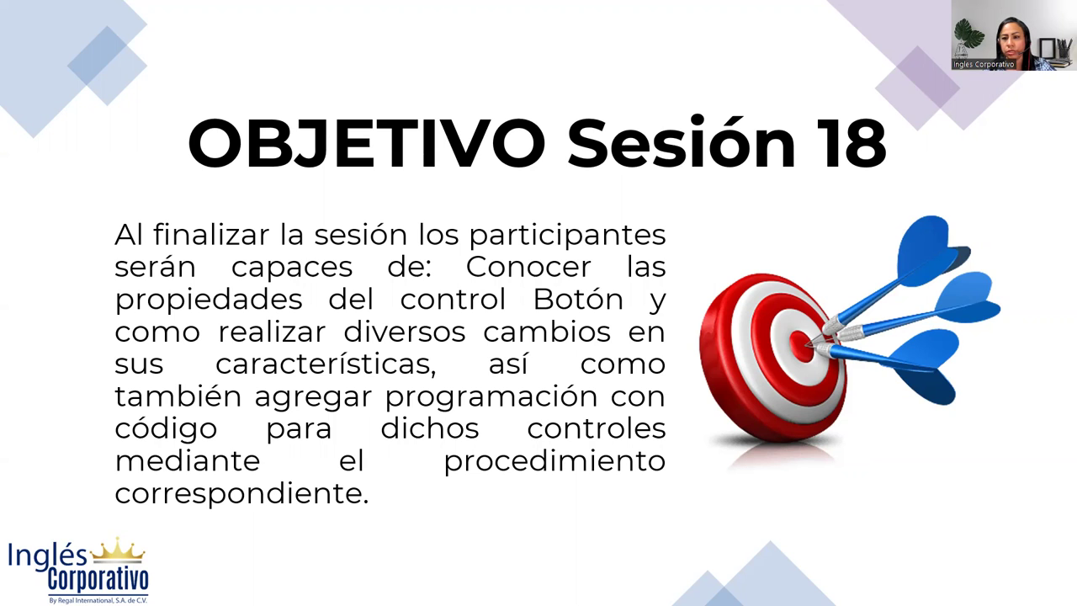
key("Right")
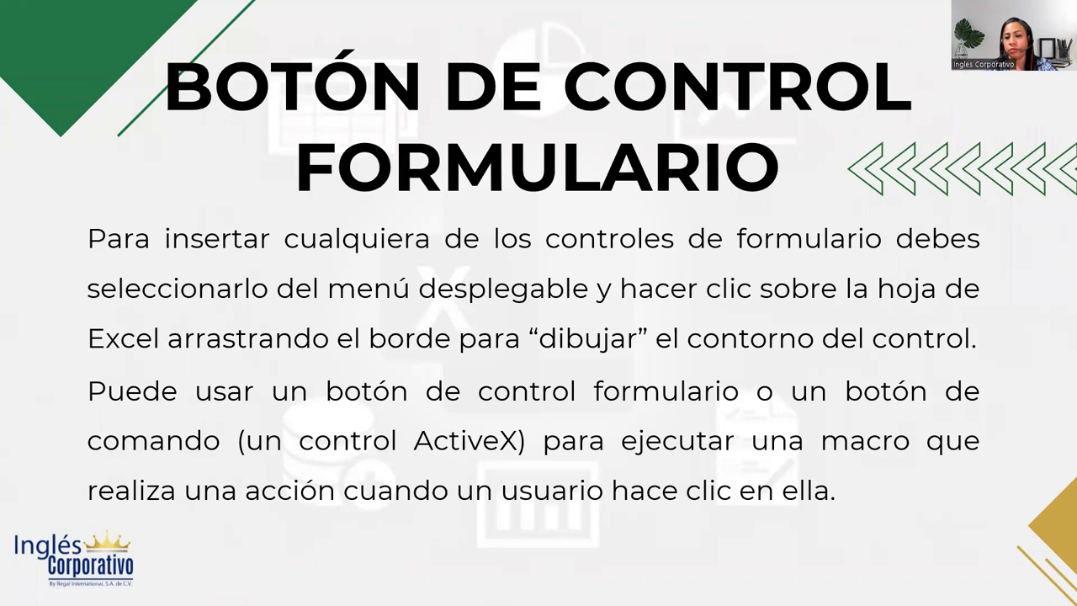
- Reveal the six form control types, from Botón to Cuadro de lista
key("Right")
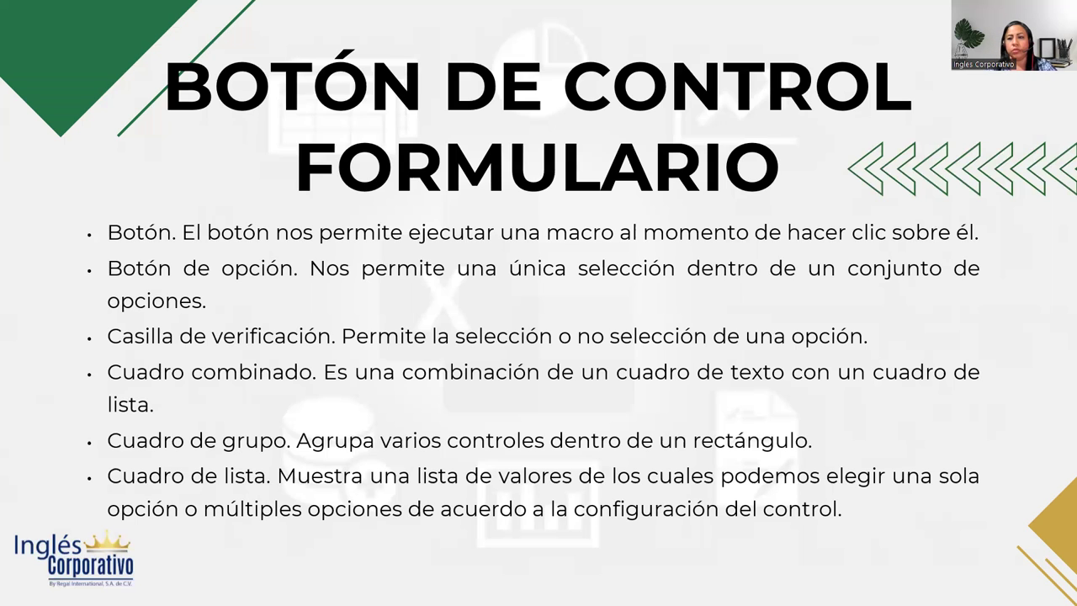
- Advance to the DESARROLLO slide showing a VBA UserForm
key("Right")
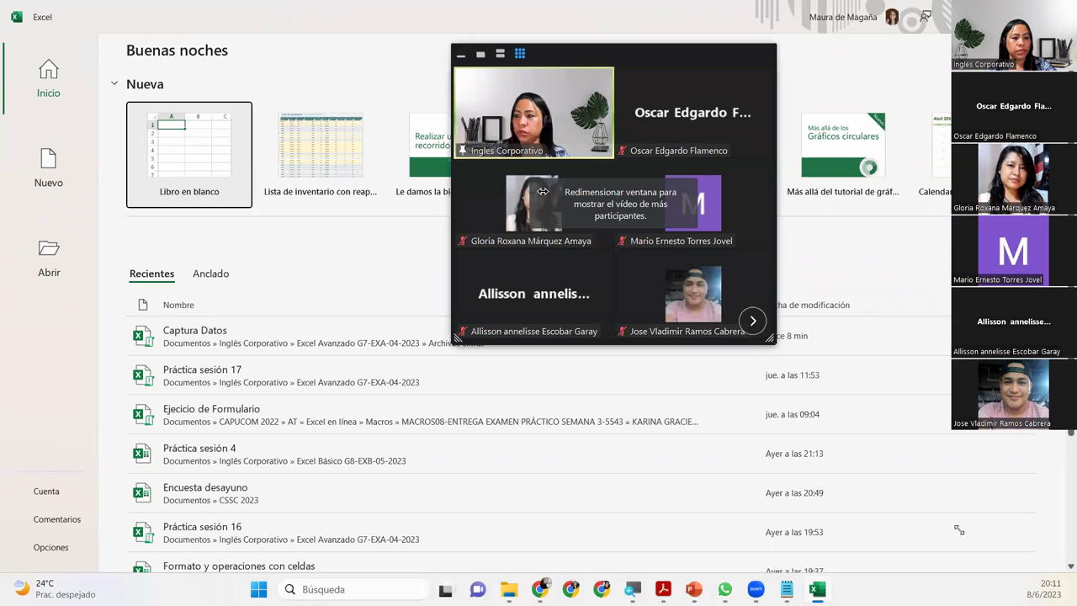
- Enlarge the Zoom gallery window so twelve participant tiles are visible
left_click_drag(769, 339, 965, 534)
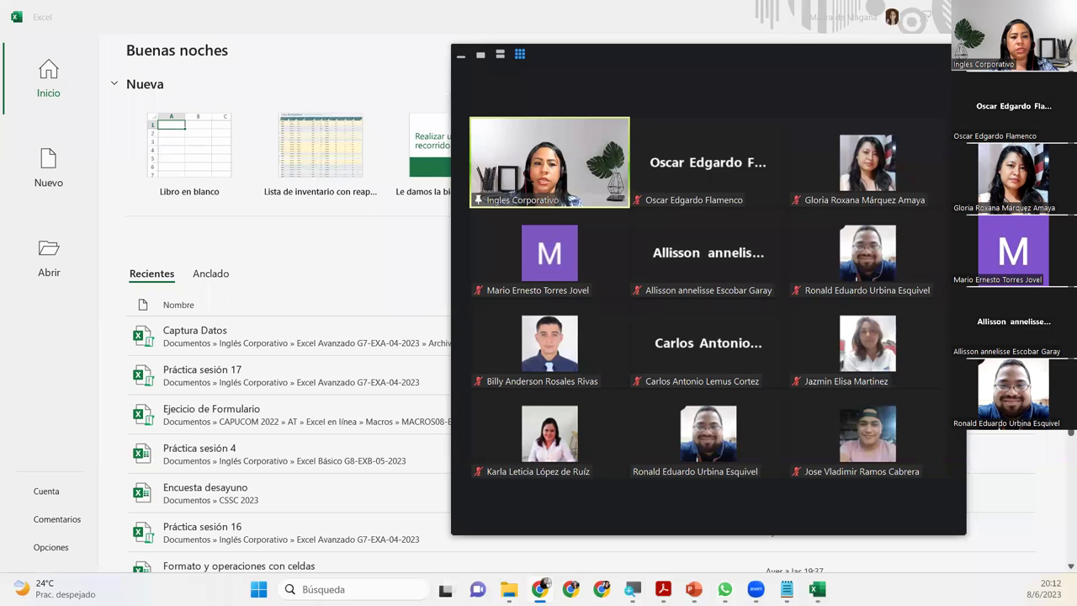
- Send the message '1' to everyone in the Zoom meeting chat
key("alt+h")
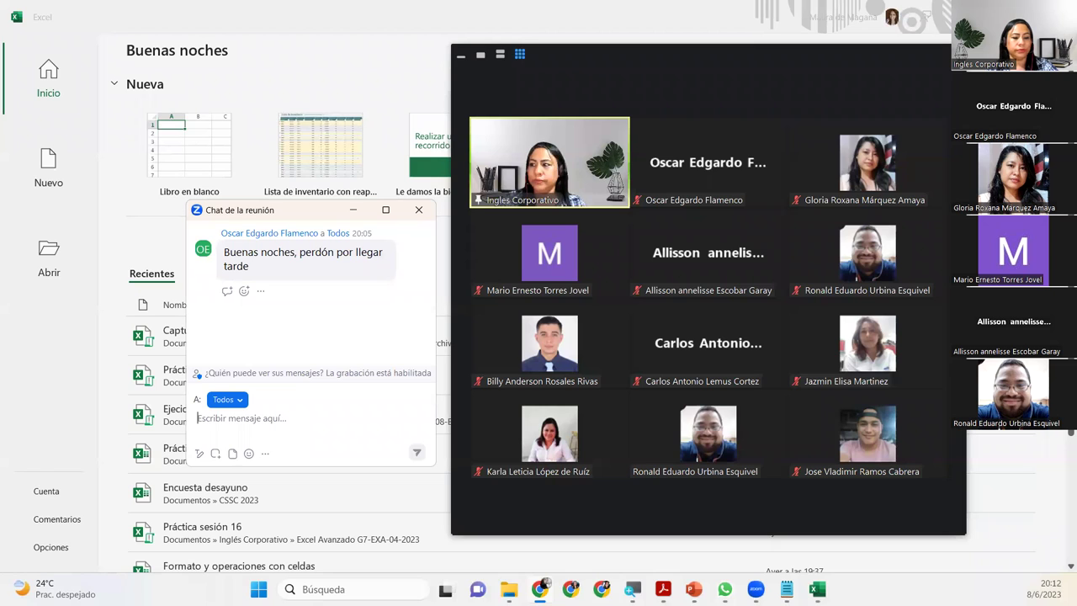
type("1")
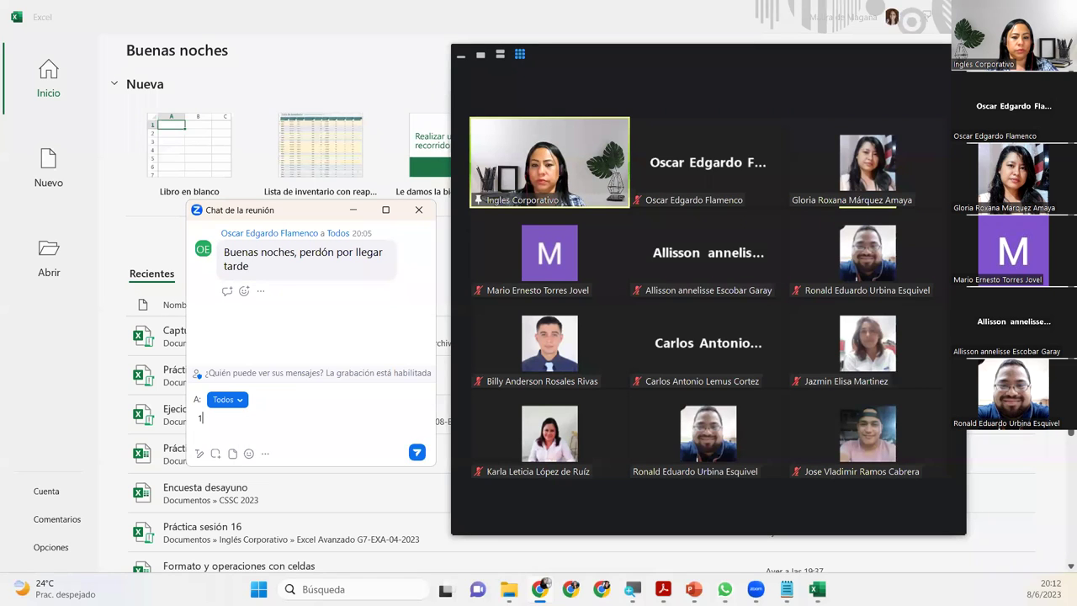
key("Return")
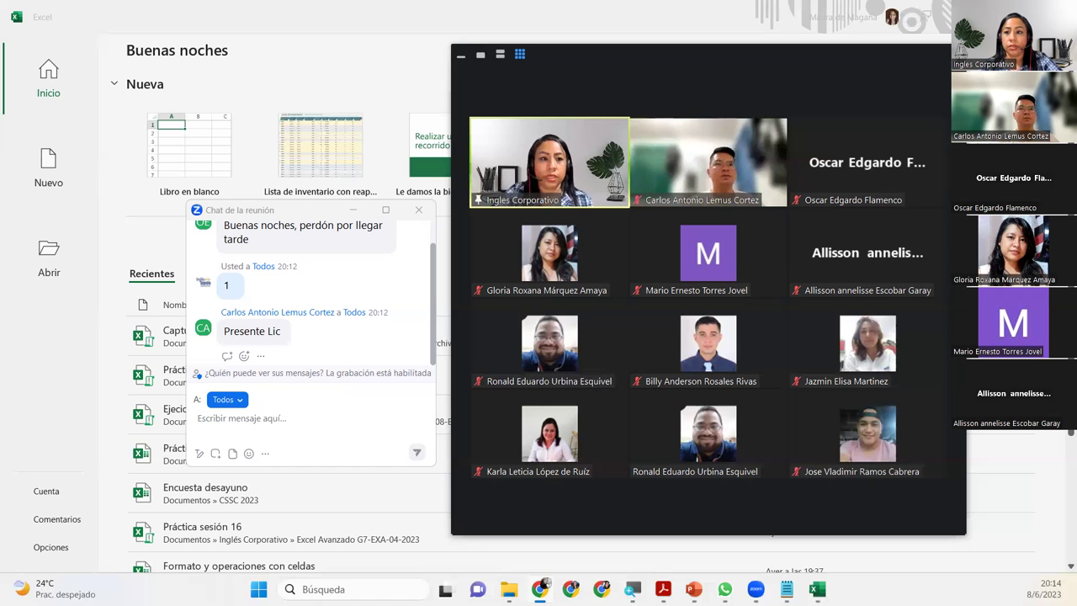
- Close the meeting chat window, leaving Excel's start page visible
left_click(189, 154)
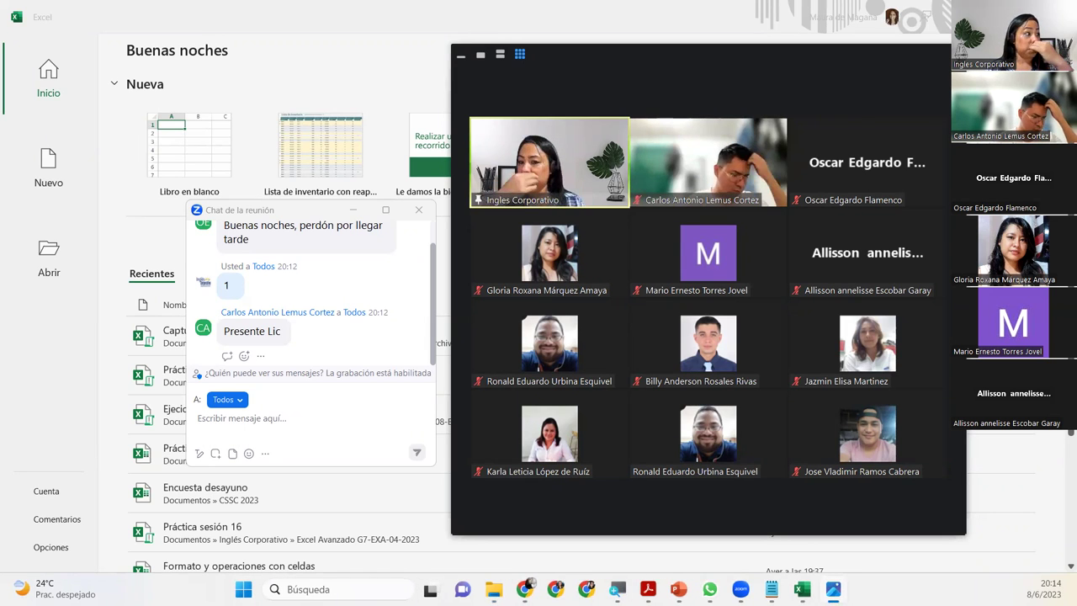
left_click(309, 213)
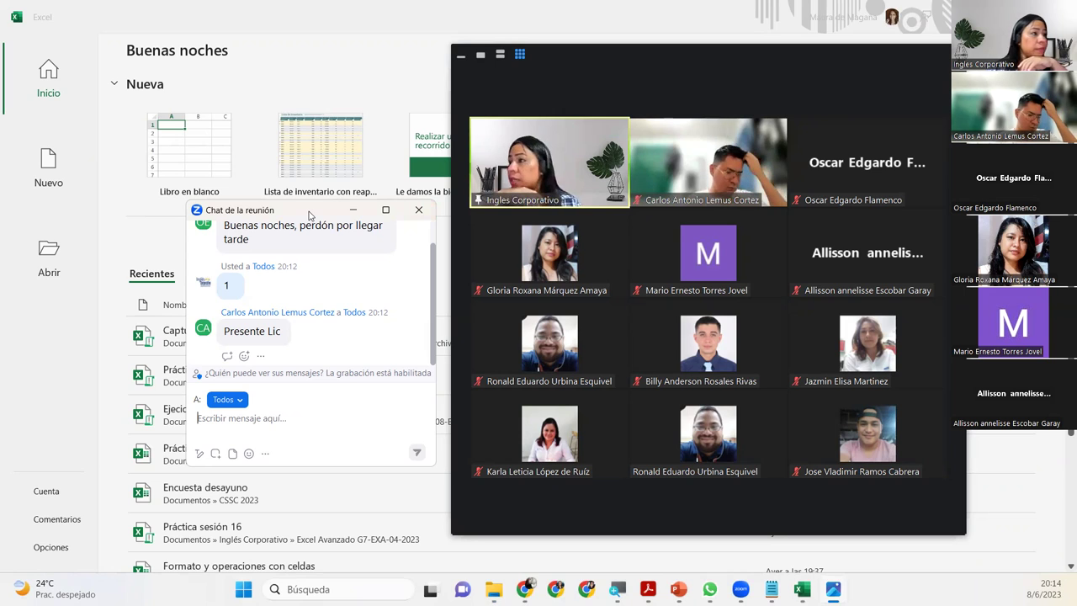
left_click(418, 210)
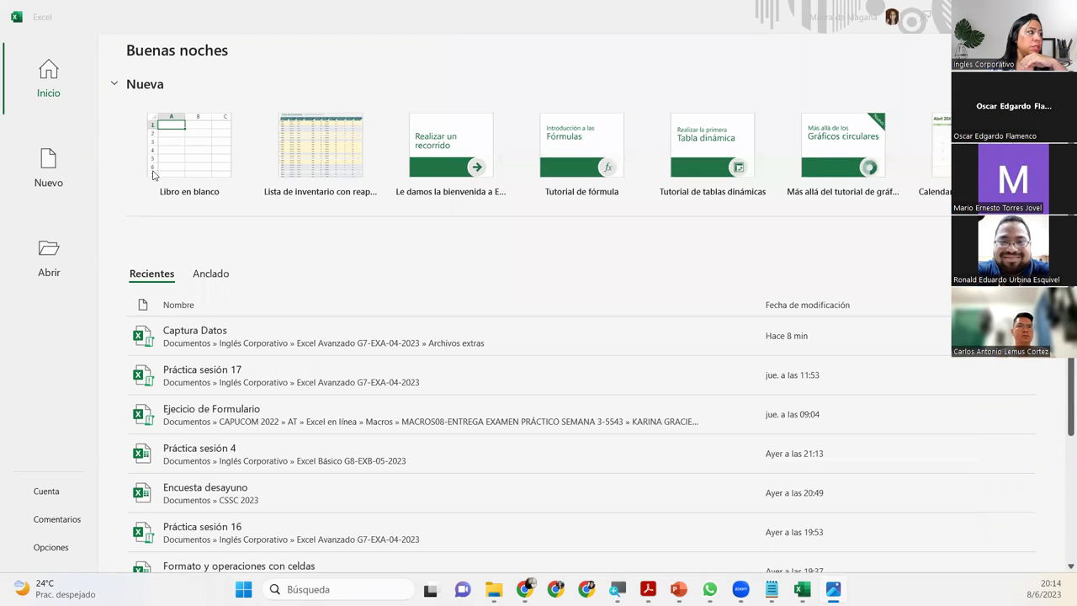
- Create blank workbook Libro1, put the cursor in A1, and zoom the sheet in
left_click(150, 170)
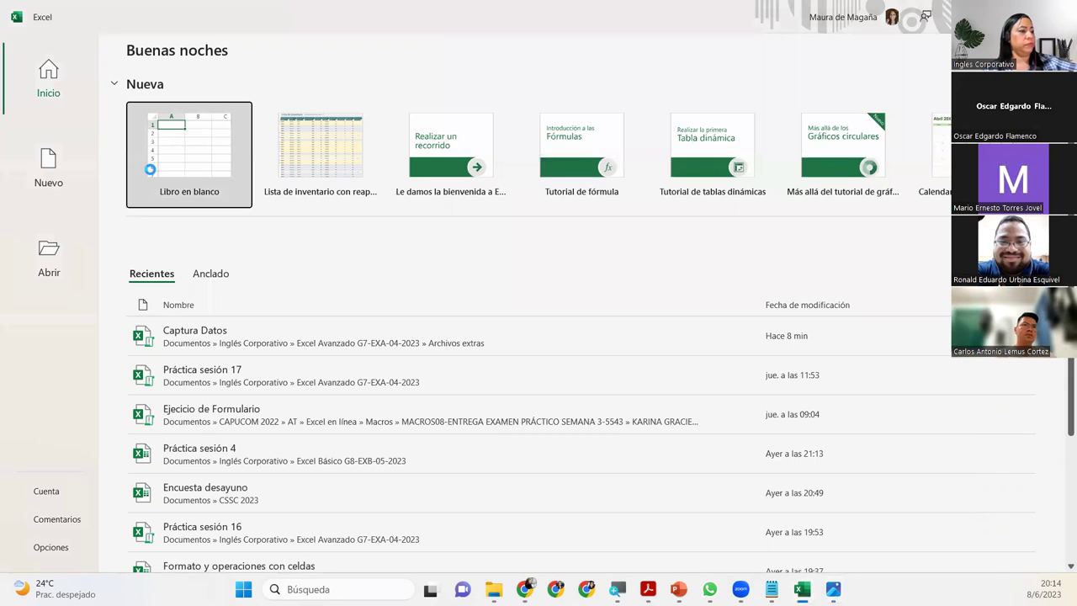
left_click(149, 173)
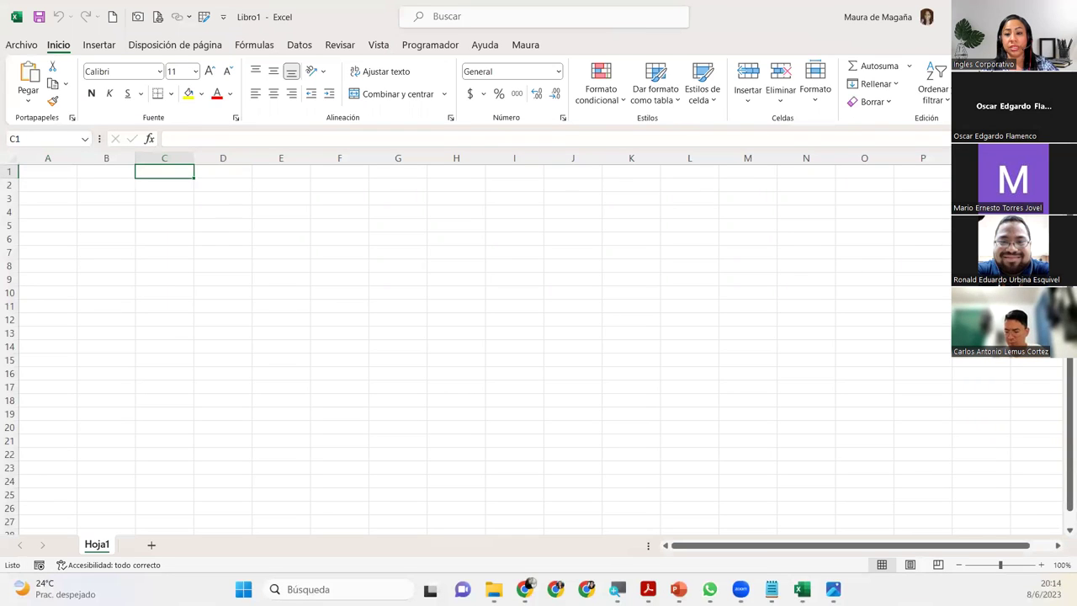
key("Right")
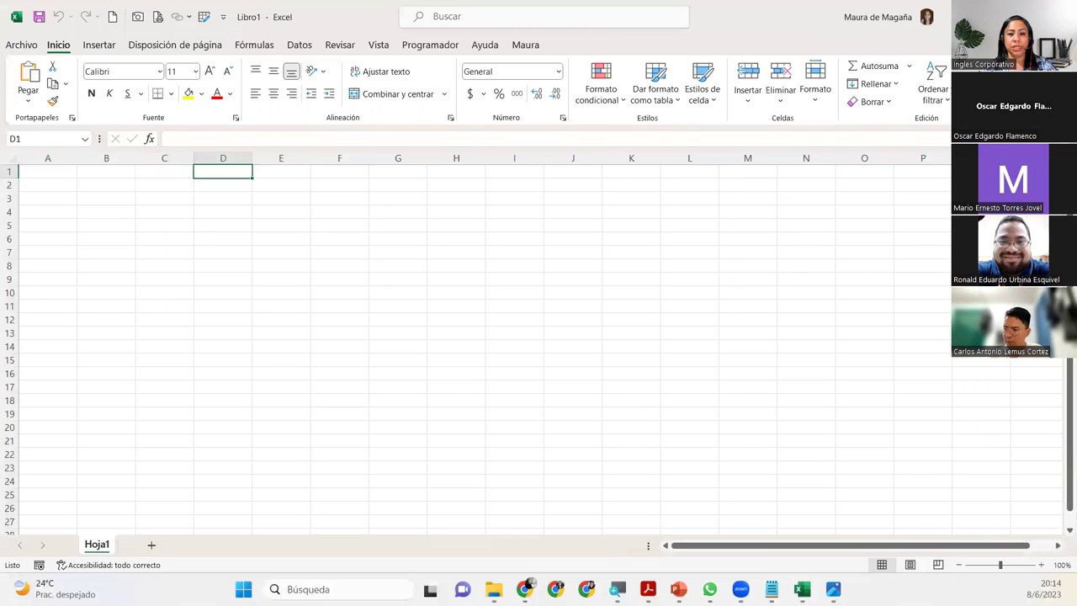
key("Left")
key("Left")
key("Left")
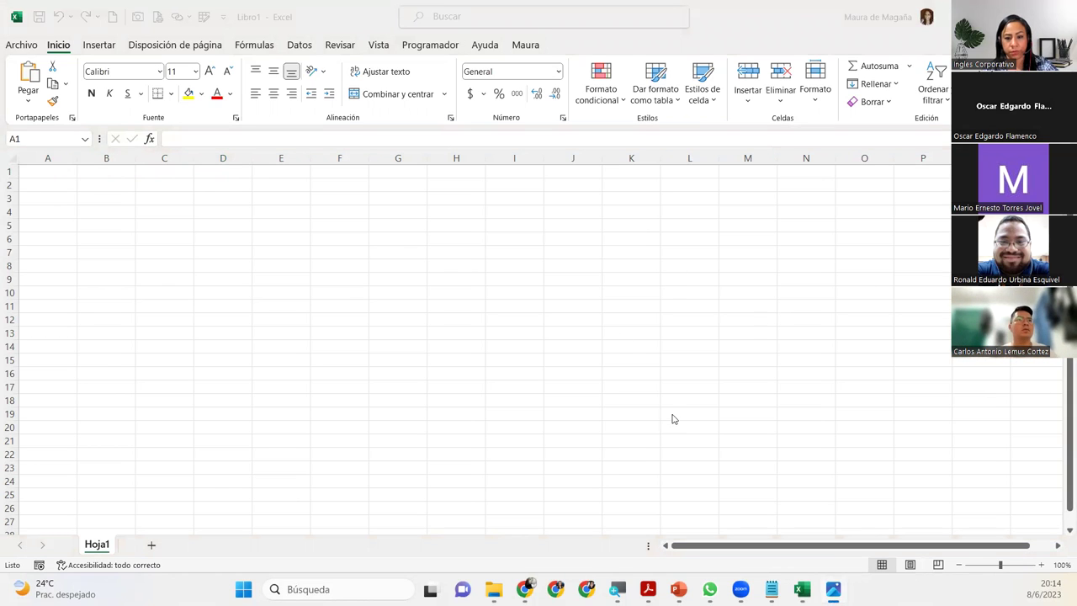
left_click(43, 172)
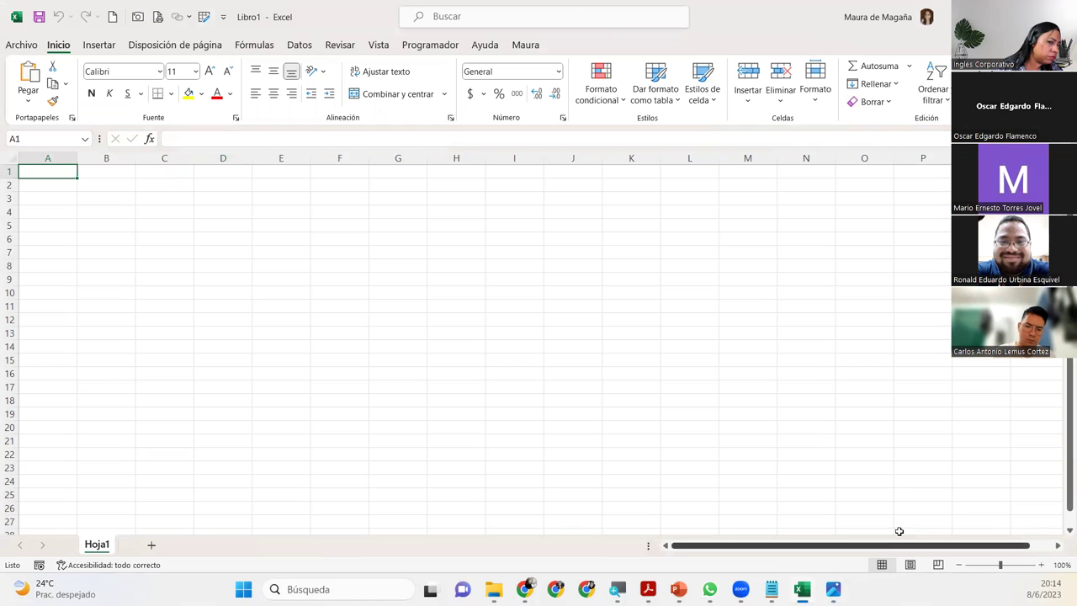
left_click(1042, 564)
- Zoom to 160% and enter headers Nombre, Apellido, Departamento, Cargo, Salario in A1:E1
left_click(1041, 565)
left_click(1041, 565)
left_click(1041, 565)
left_click(1041, 564)
left_click(1041, 565)
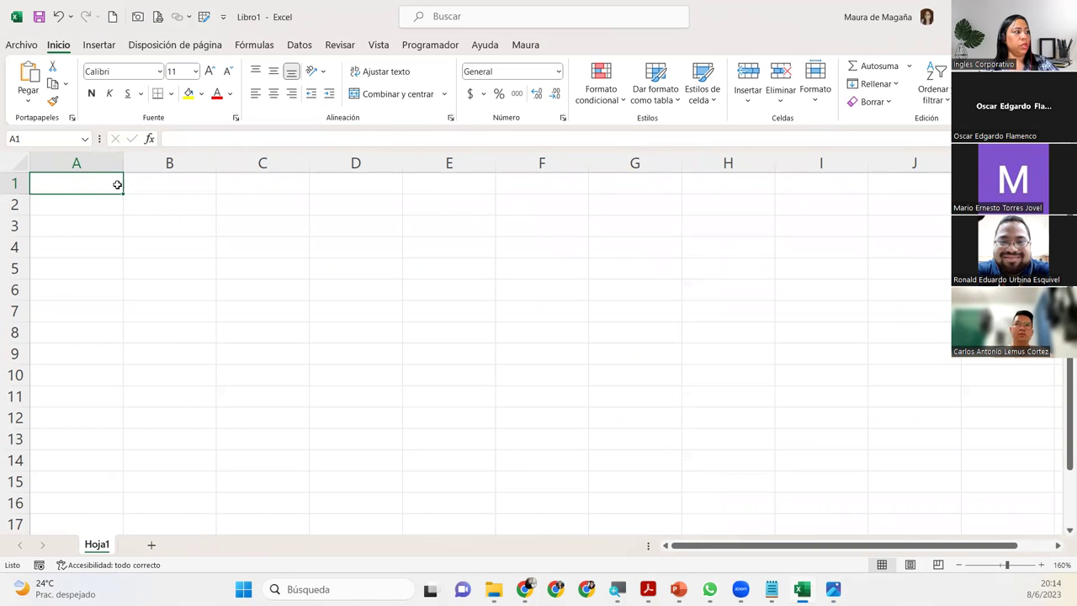
type("NOmbr")
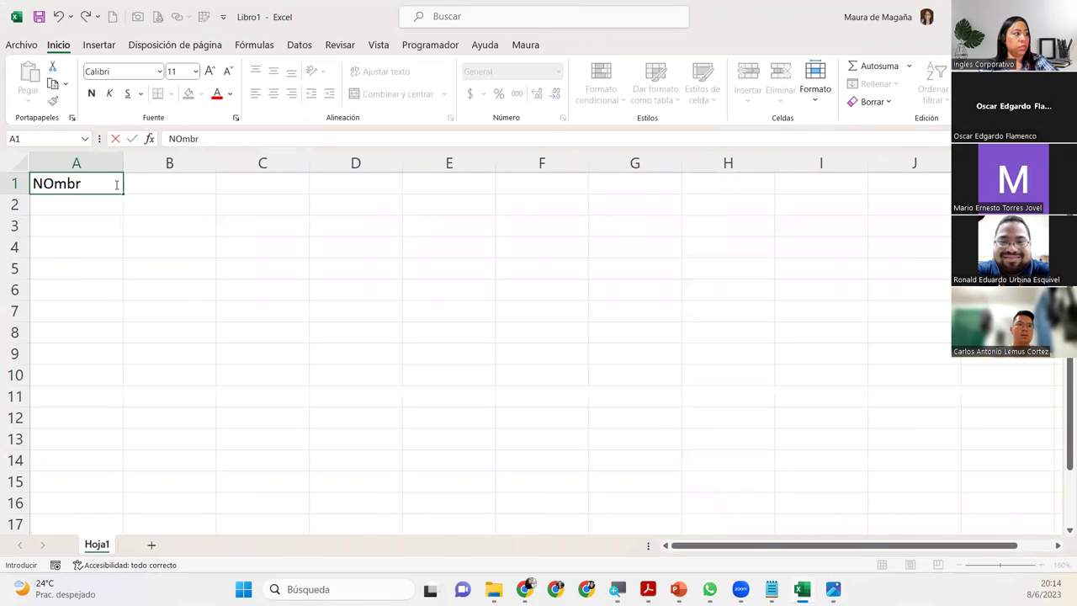
type("e")
key("Tab")
type("Apellido")
key("Tab")
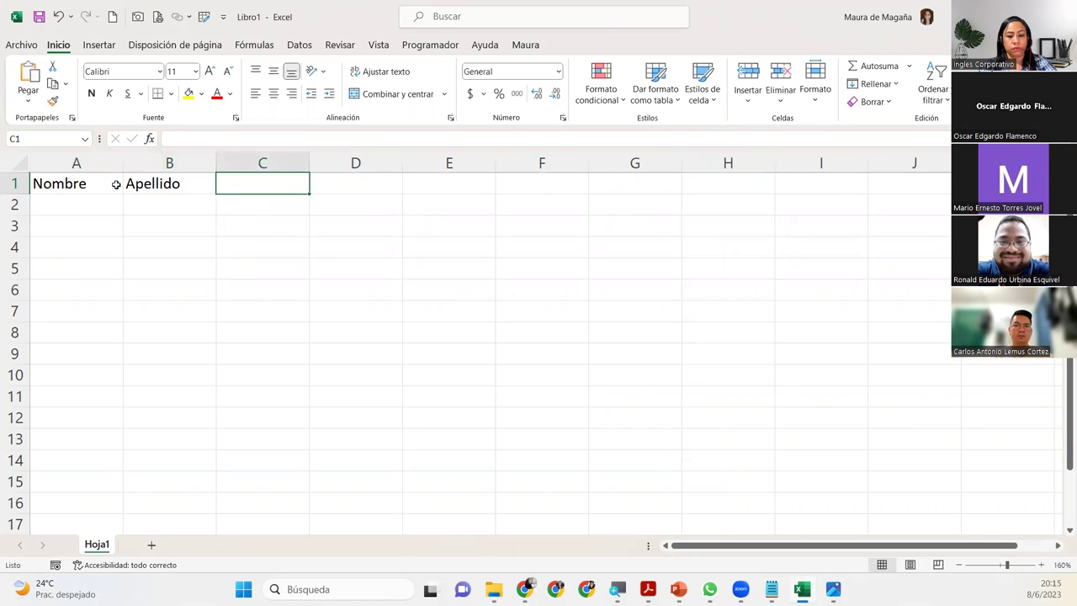
type("Departamento")
key("Tab")
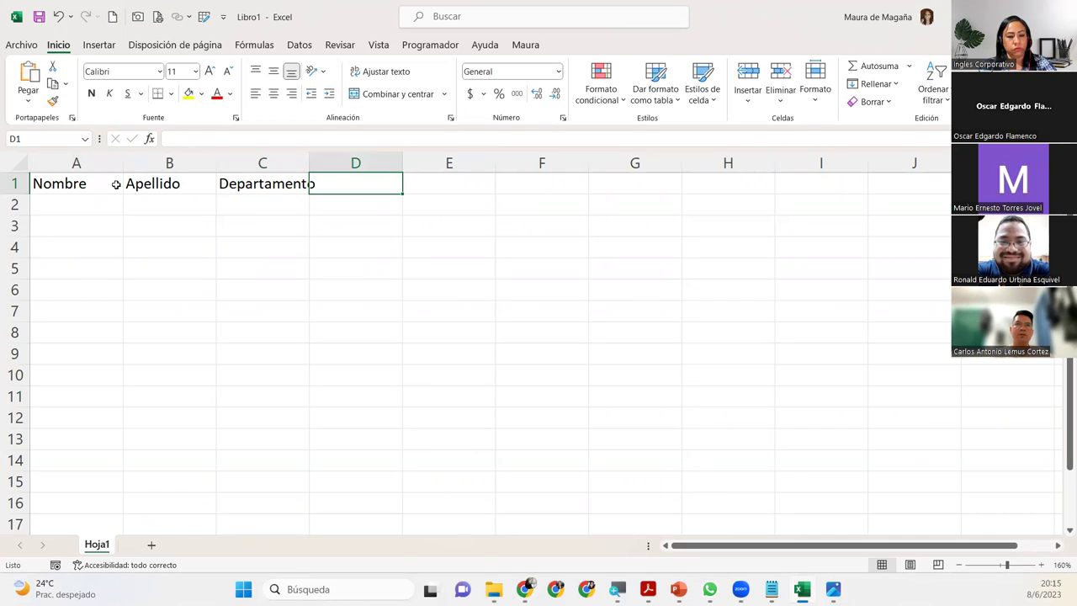
type("Cargo")
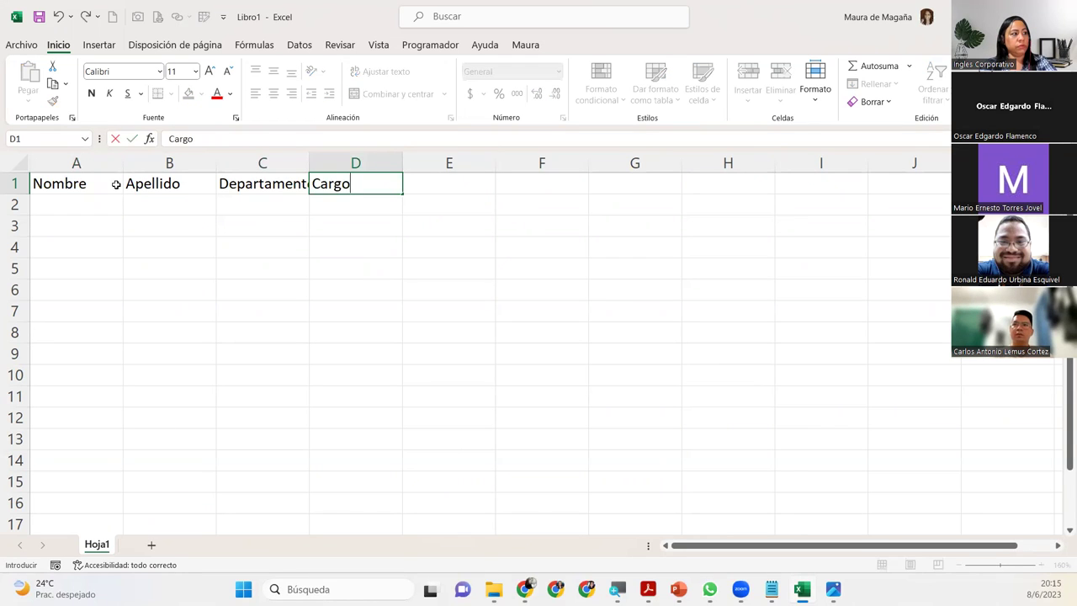
key("Tab")
type("Salario")
key("Tab")
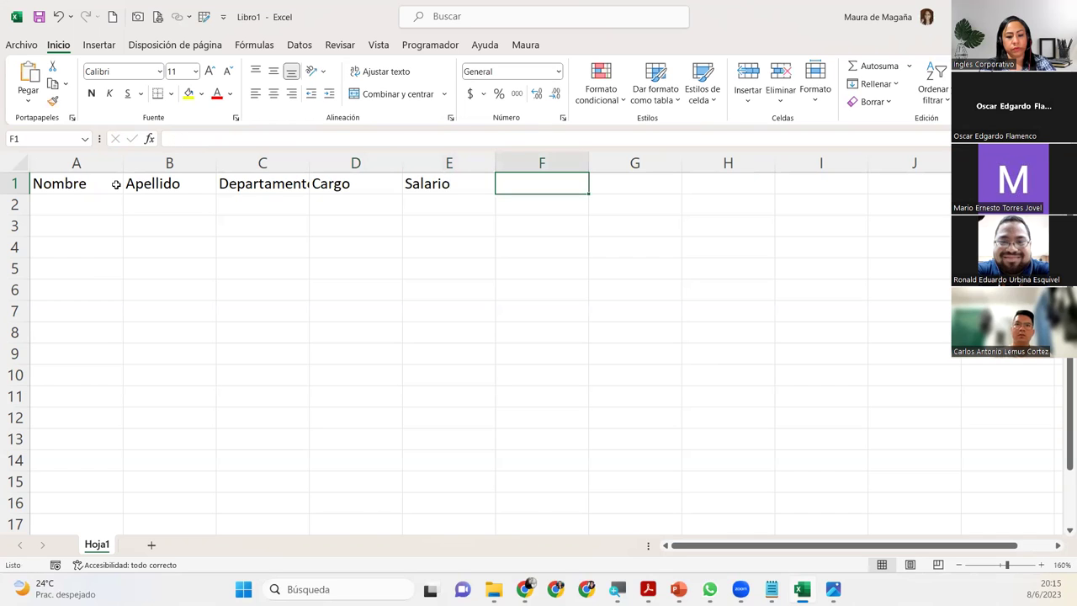
- Enter headers ISSS, AFP, Renta, Otros Des., Salario Neto in F1:J1 and auto-fit column C
type("ISSS")
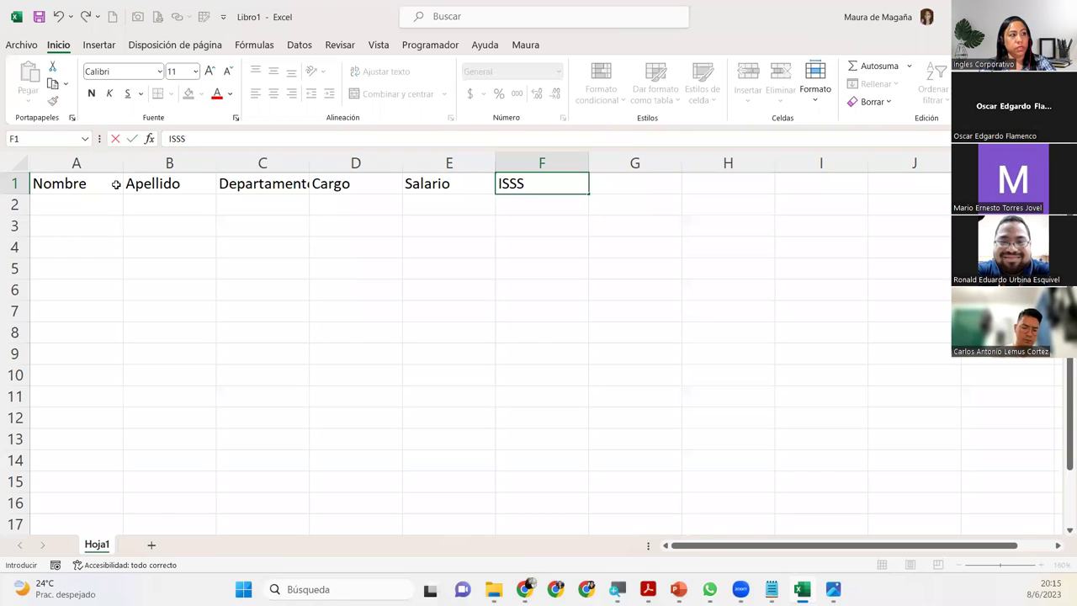
key("Tab")
type("AFP")
key("Tab")
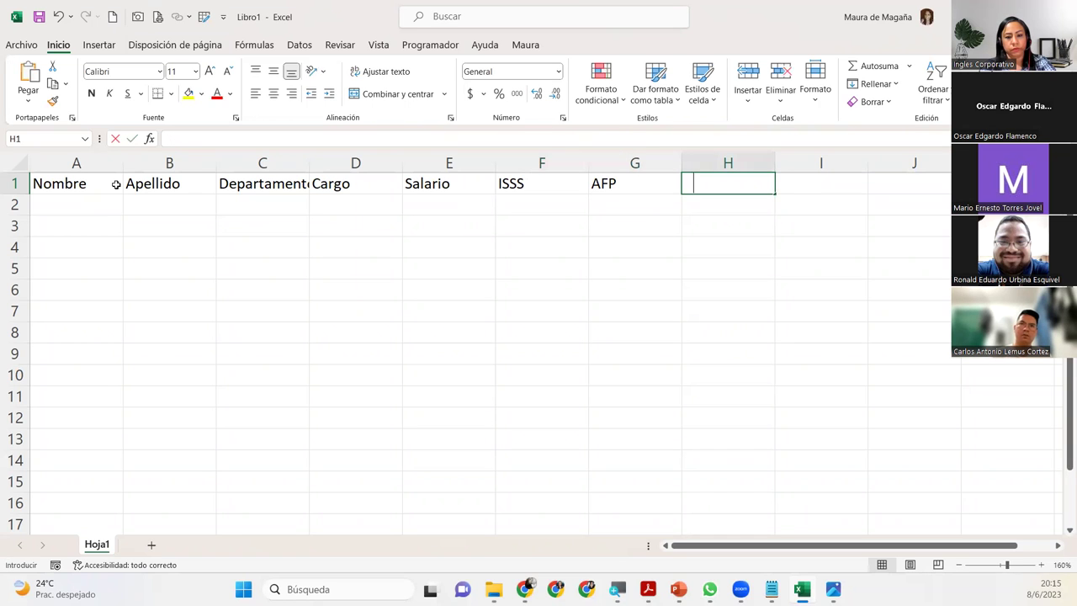
type("Renta")
key("Tab")
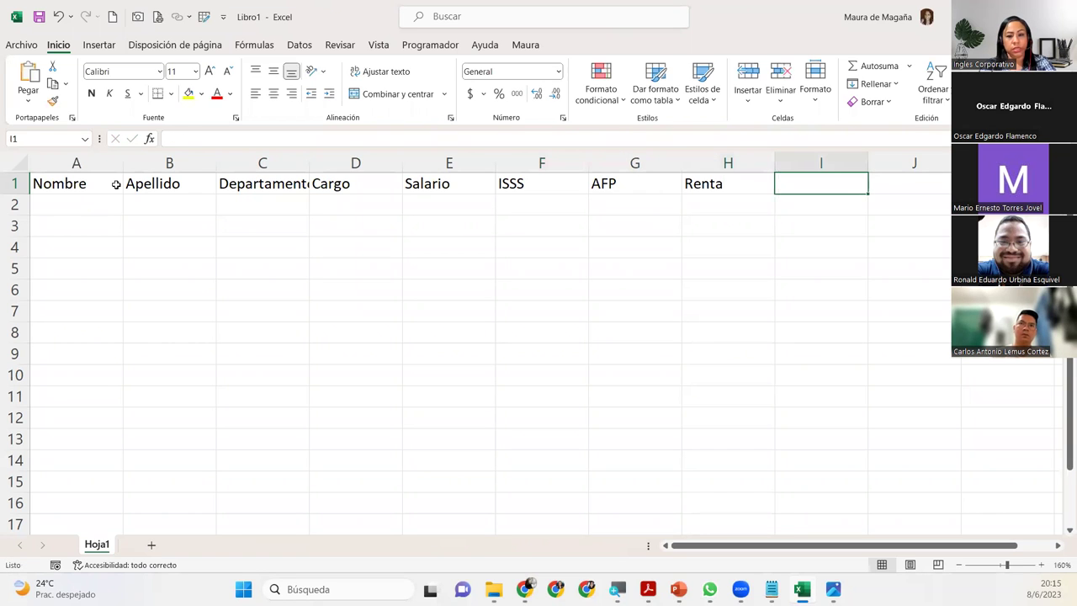
type("Otros Des.")
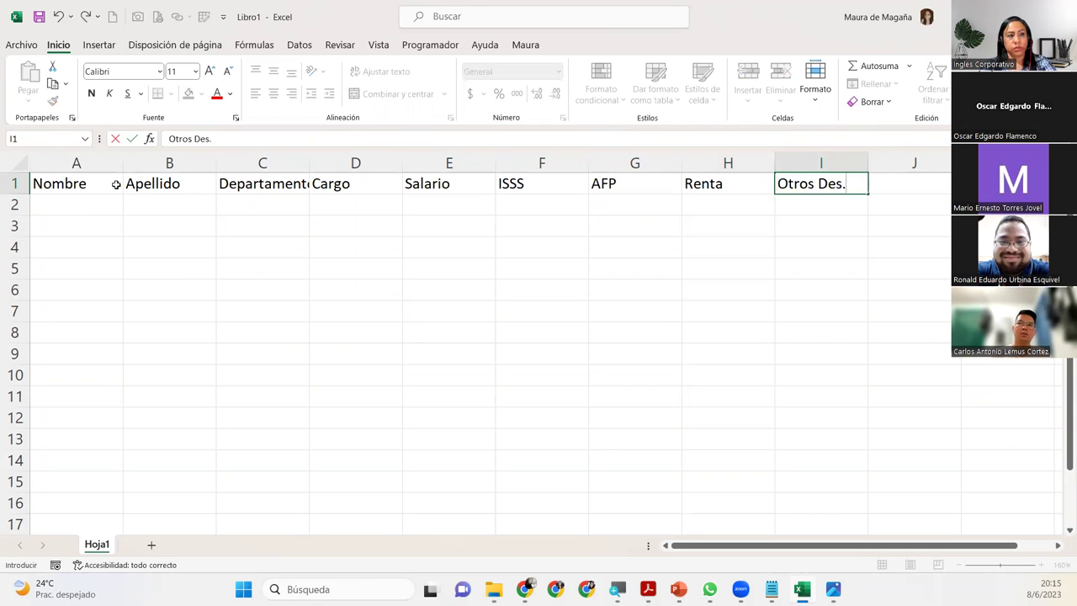
key("Tab")
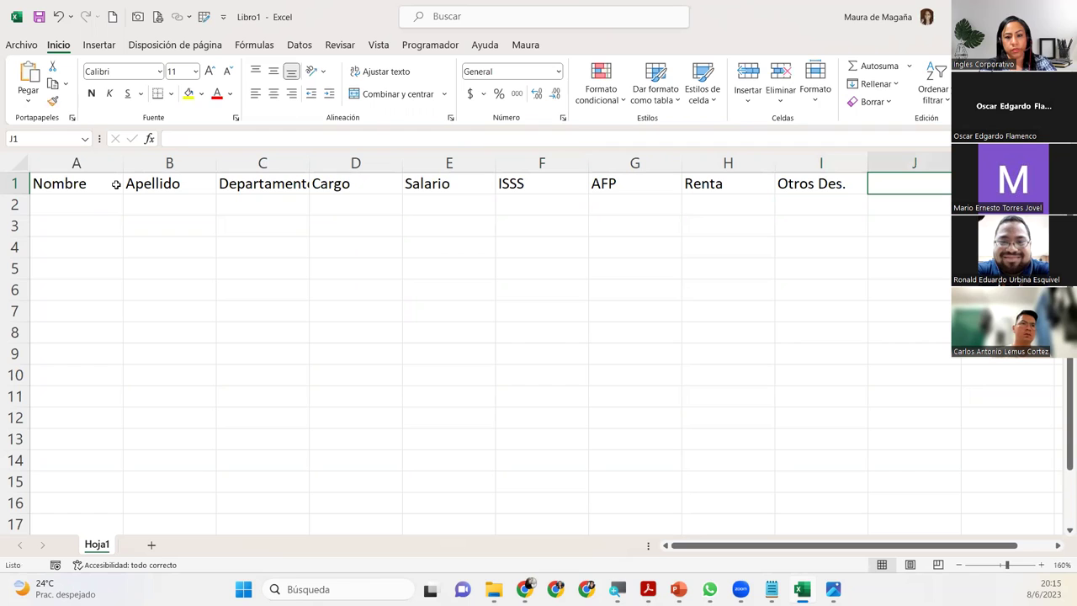
type("Salario Neto")
key("Return")
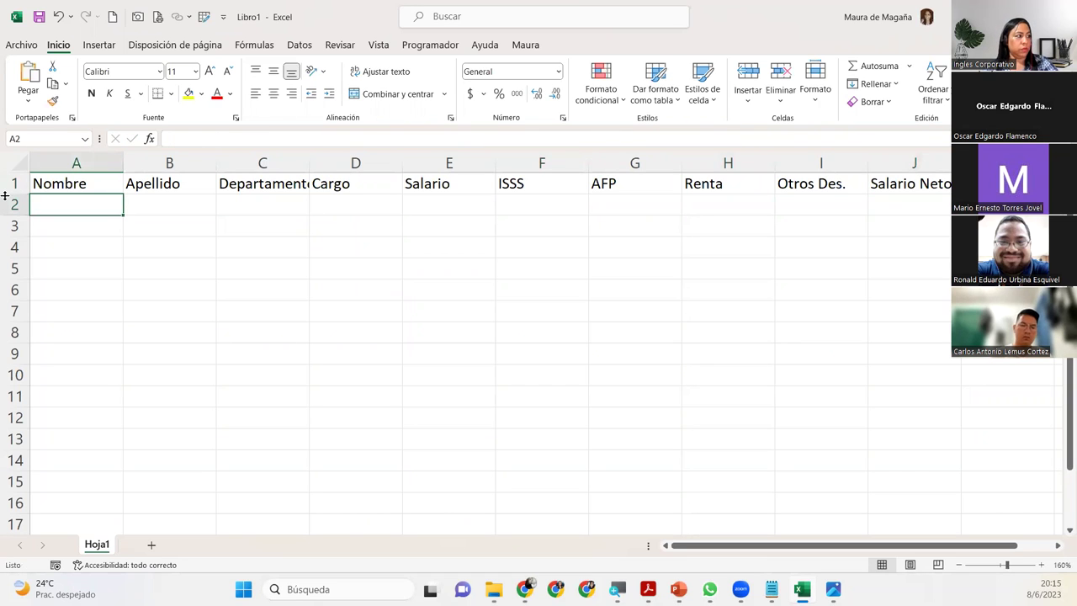
double_click(310, 165)
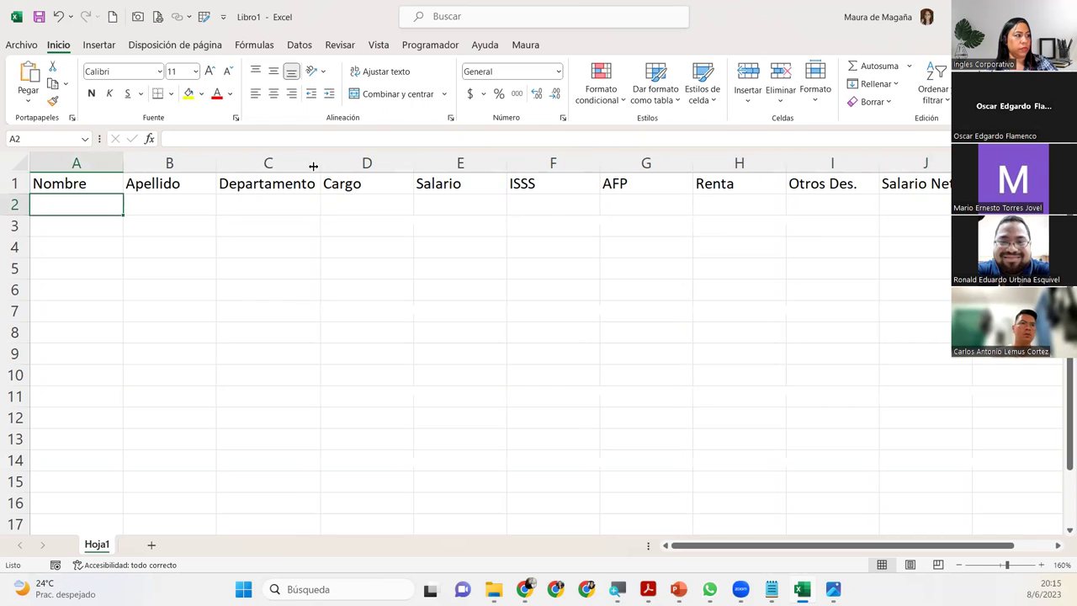
left_click(62, 184)
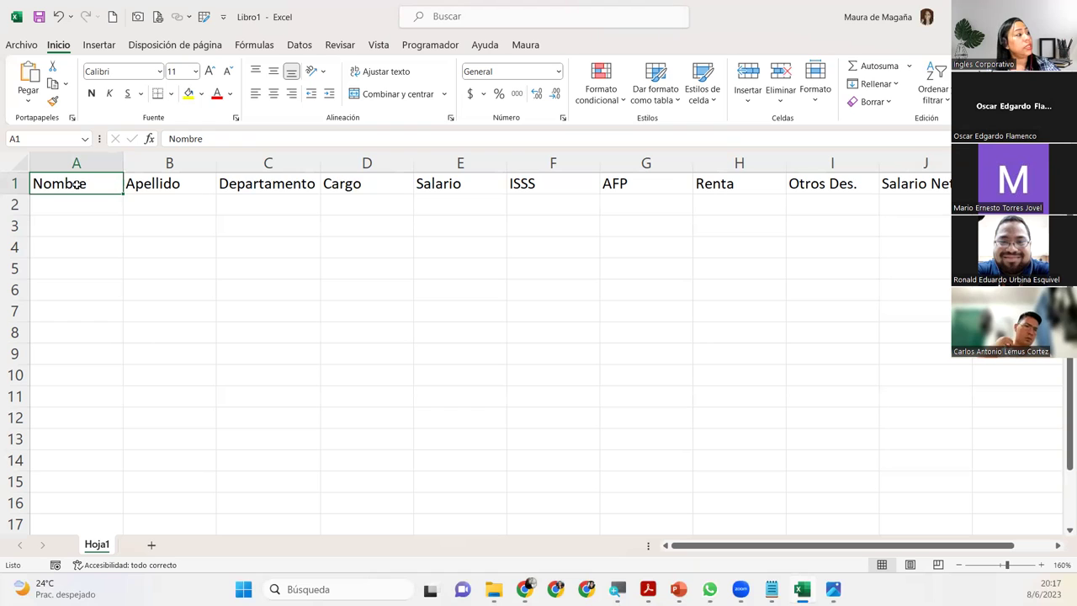
- Select A1:J2 and open the Dar formato como tabla style gallery
key("shift+Down")
key("ctrl+shift+Right")
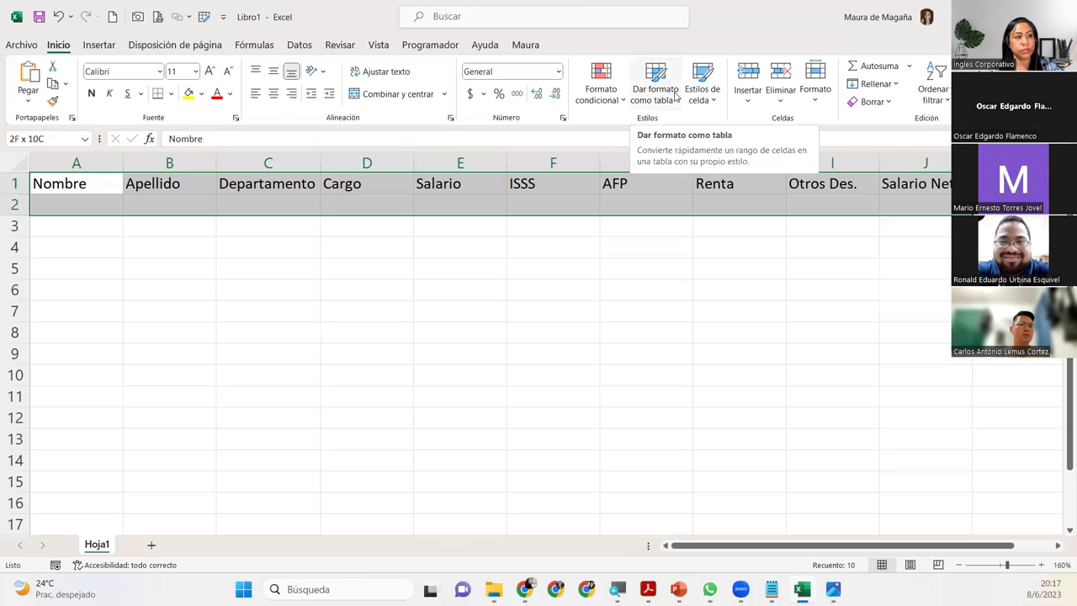
left_click(675, 96)
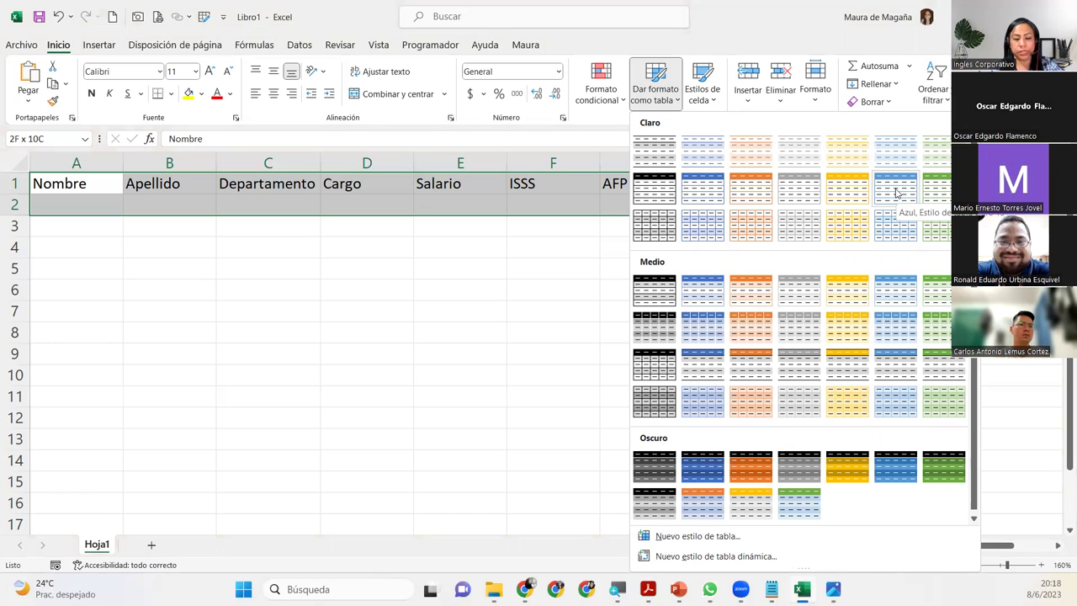
- Format A1:J2 as a blue-styled table with 'La tabla tiene encabezados' ticked
left_click(897, 192)
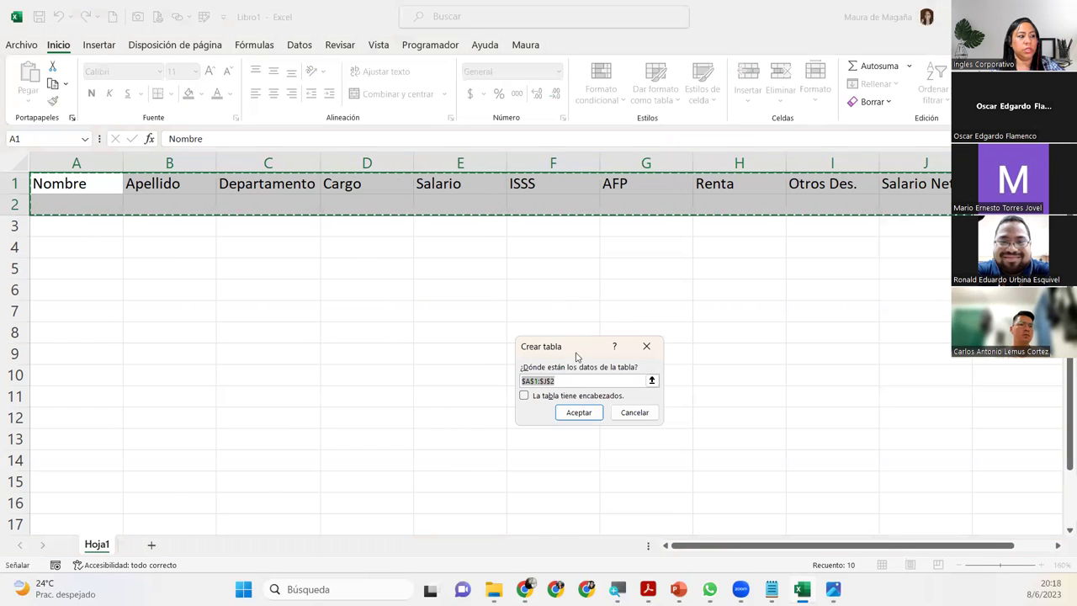
left_click_drag(582, 349, 553, 237)
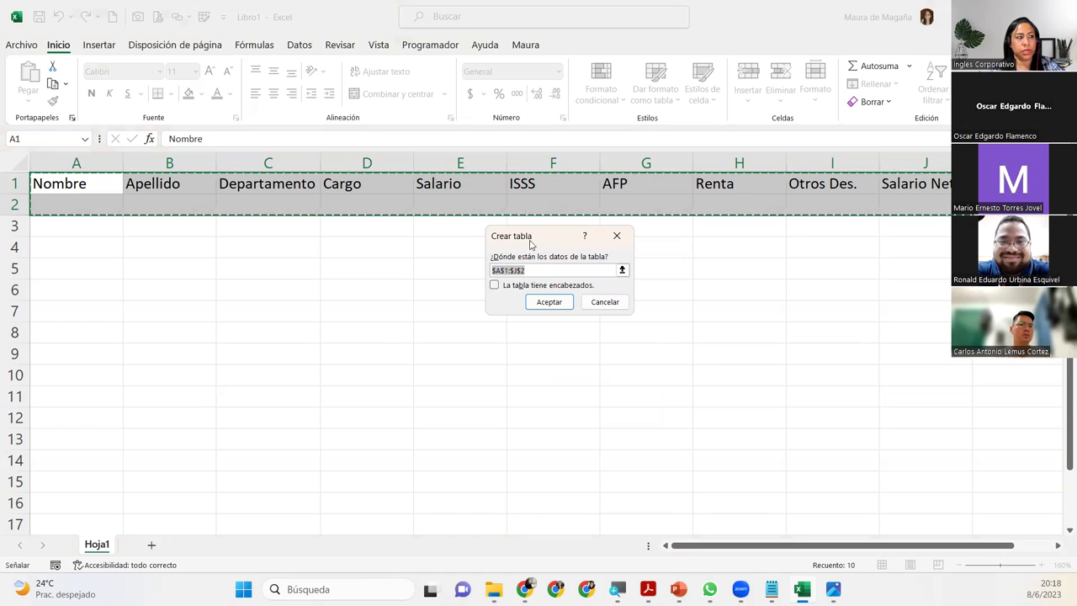
left_click(496, 286)
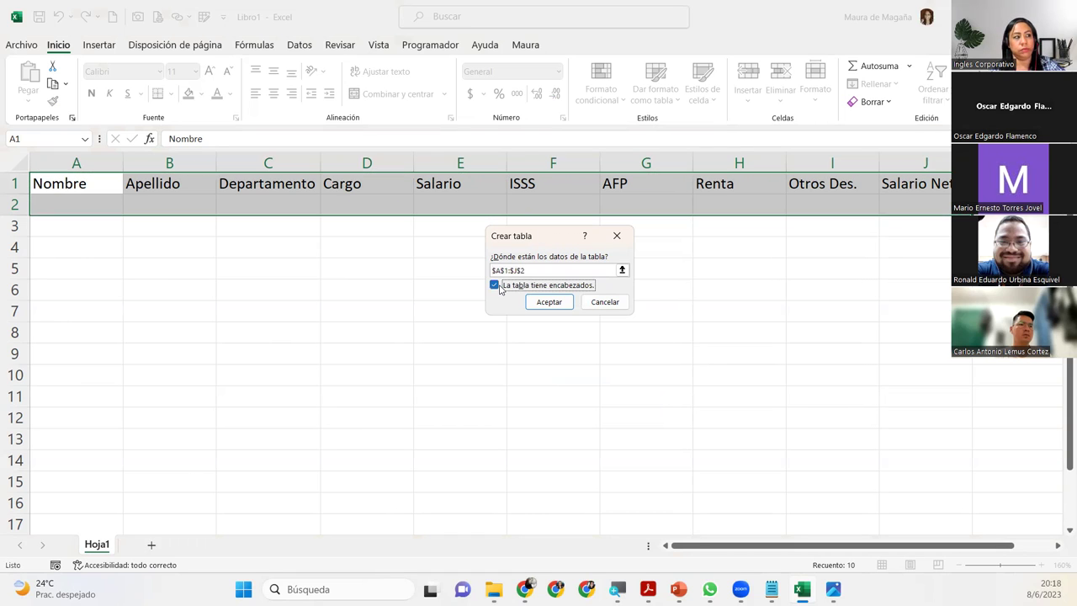
left_click(547, 302)
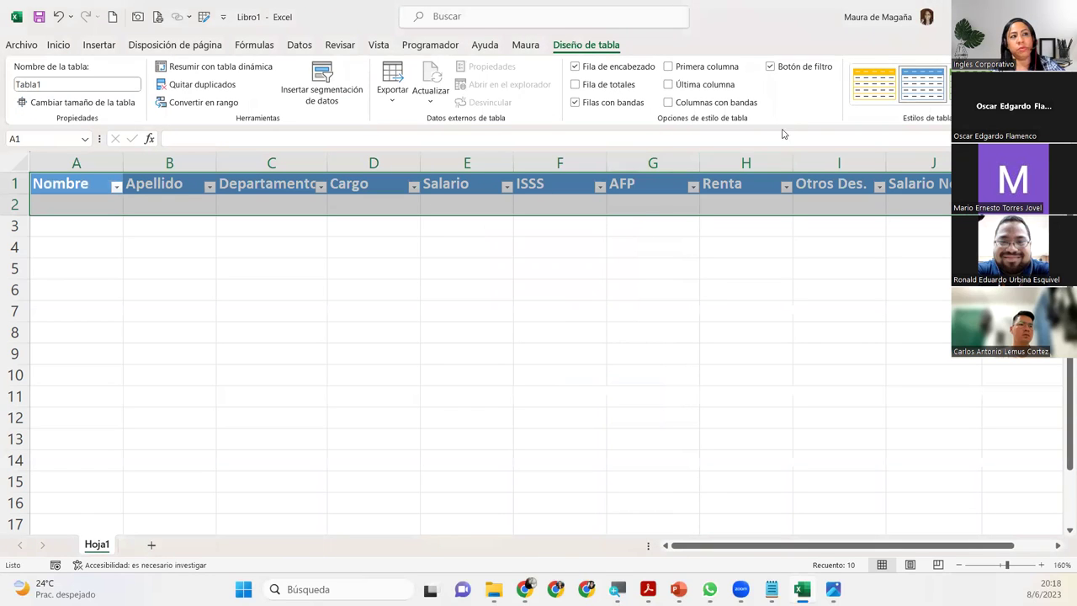
- Switch off Botón de filtro and Filas con bandas for Tabla1
left_click(770, 66)
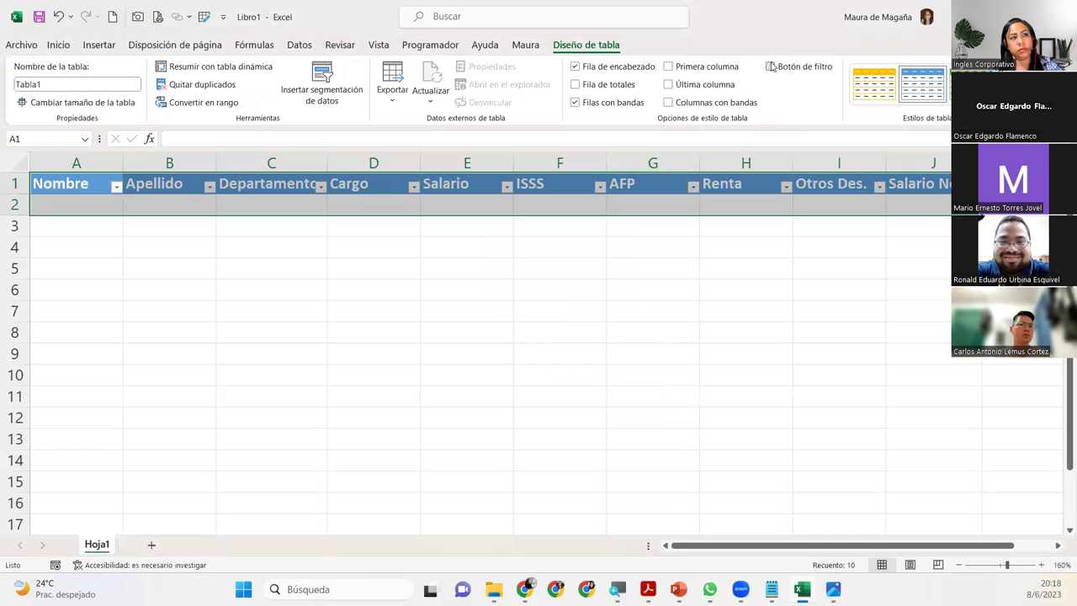
left_click(575, 103)
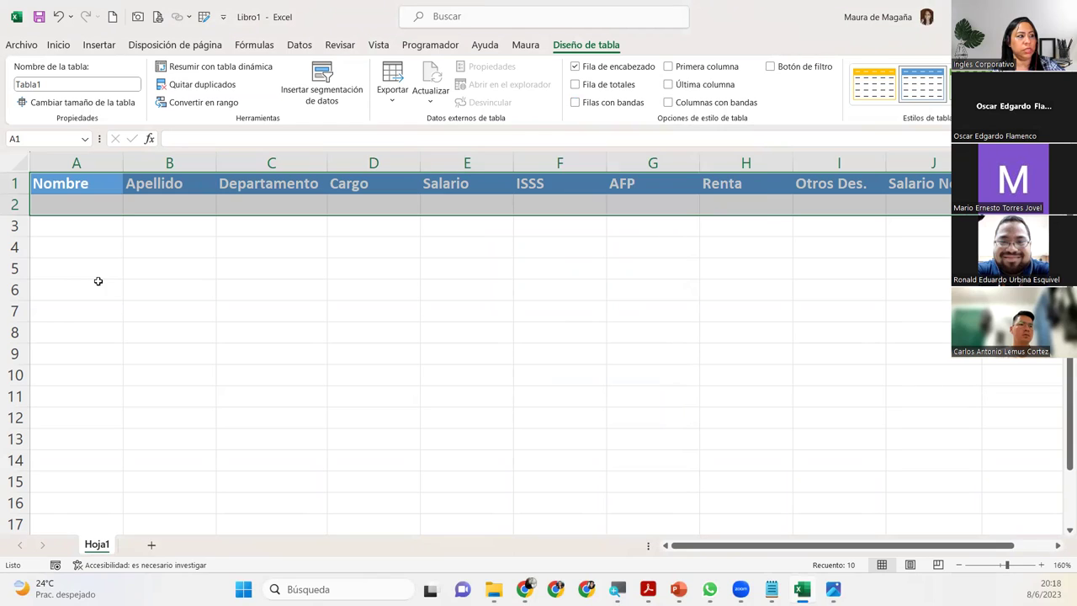
left_click(85, 202)
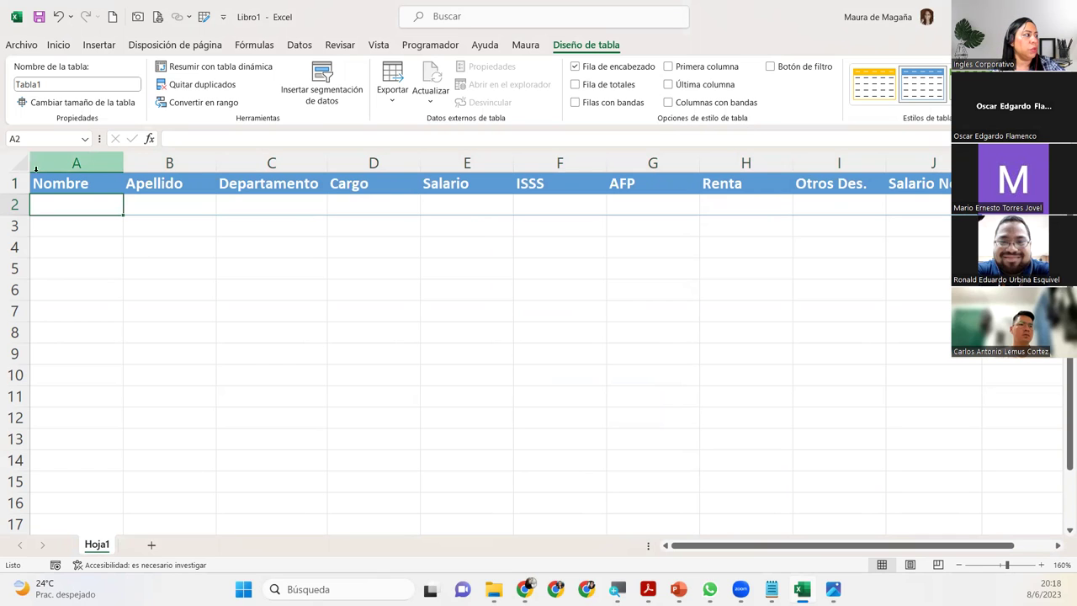
- Centre the row 1 table headers horizontally and vertically
left_click(14, 183)
left_click(67, 46)
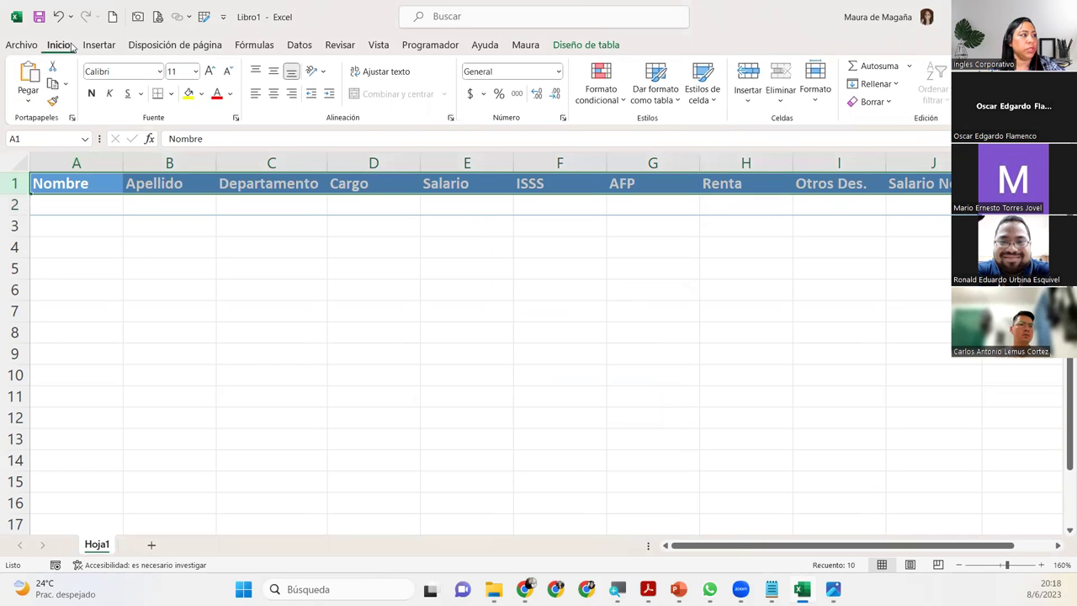
left_click(273, 93)
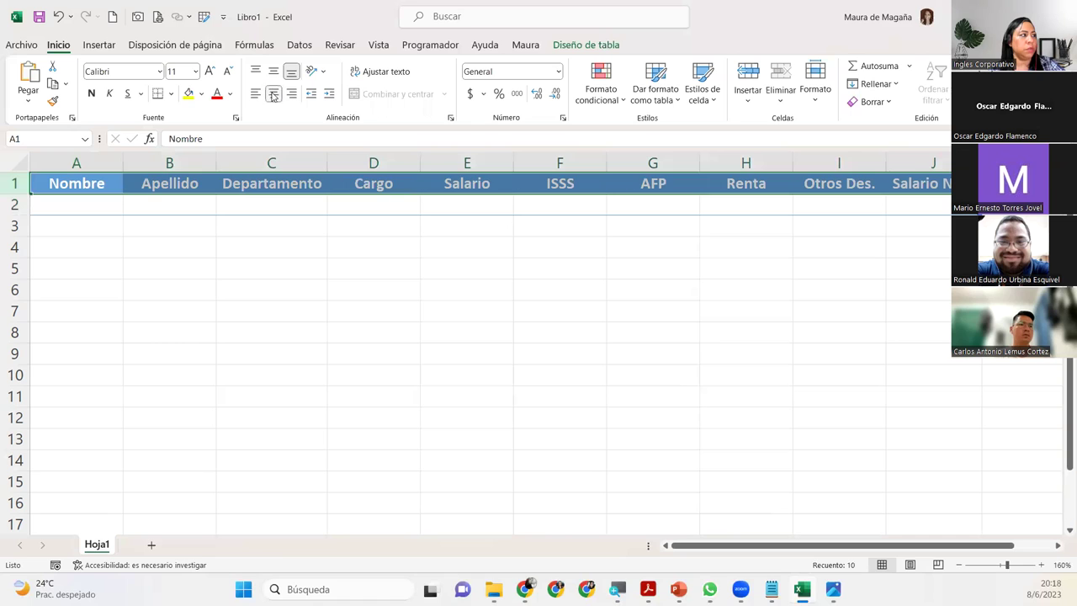
left_click(273, 72)
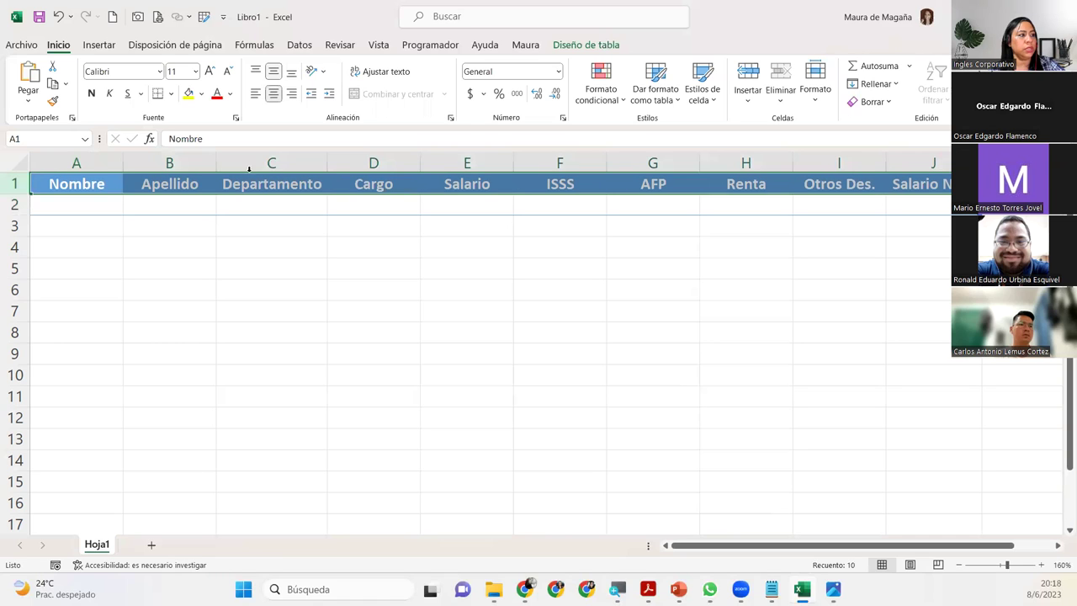
- Apply the Contabilidad accounting number format to E2:J2, then return to cell A2
left_click(533, 204)
left_click_drag(480, 205, 925, 205)
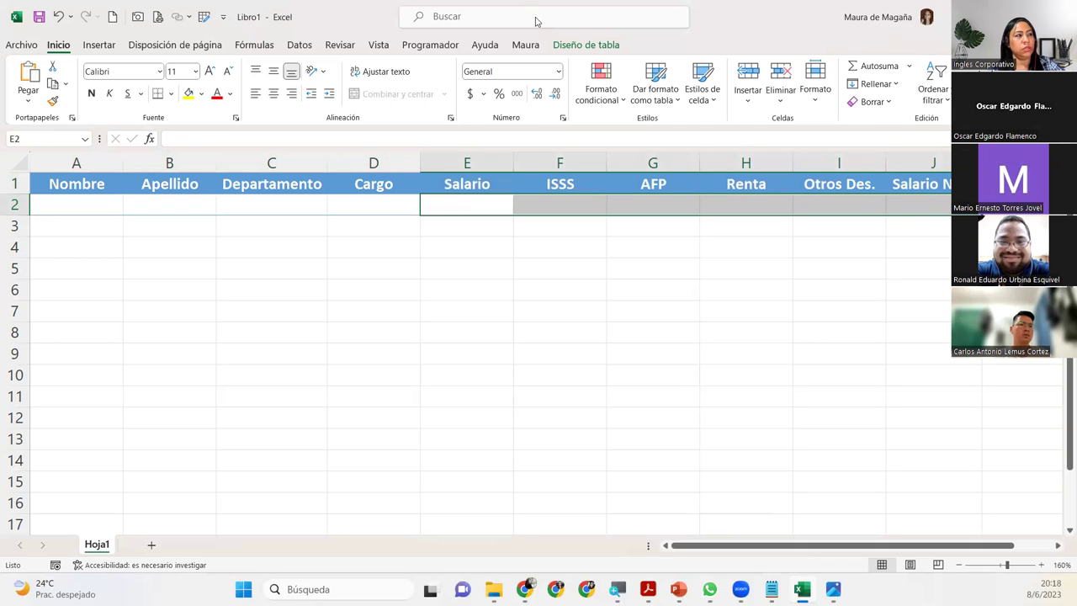
left_click(558, 72)
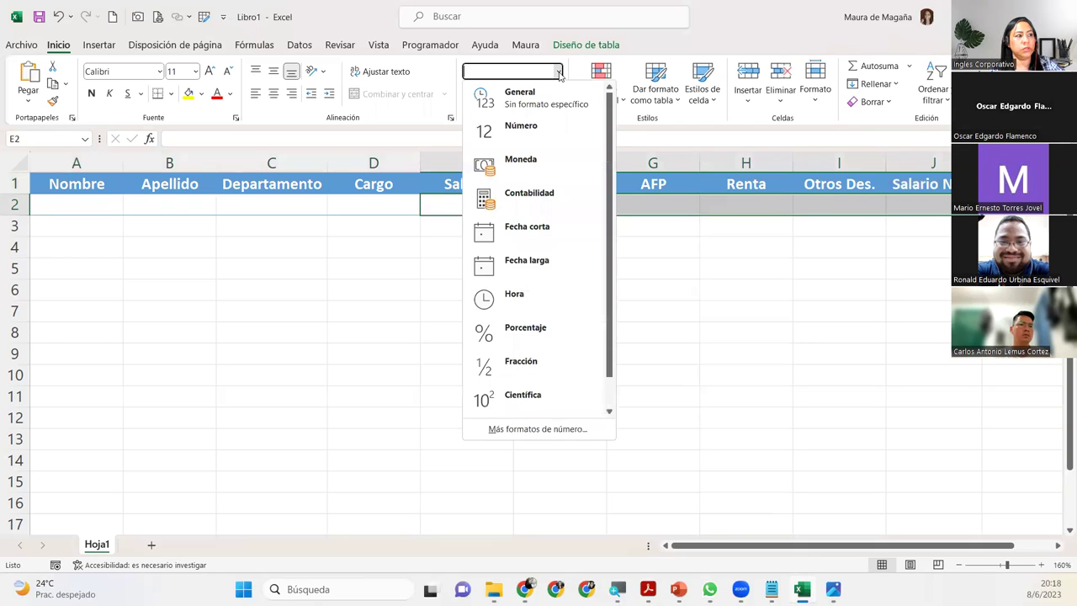
left_click(513, 208)
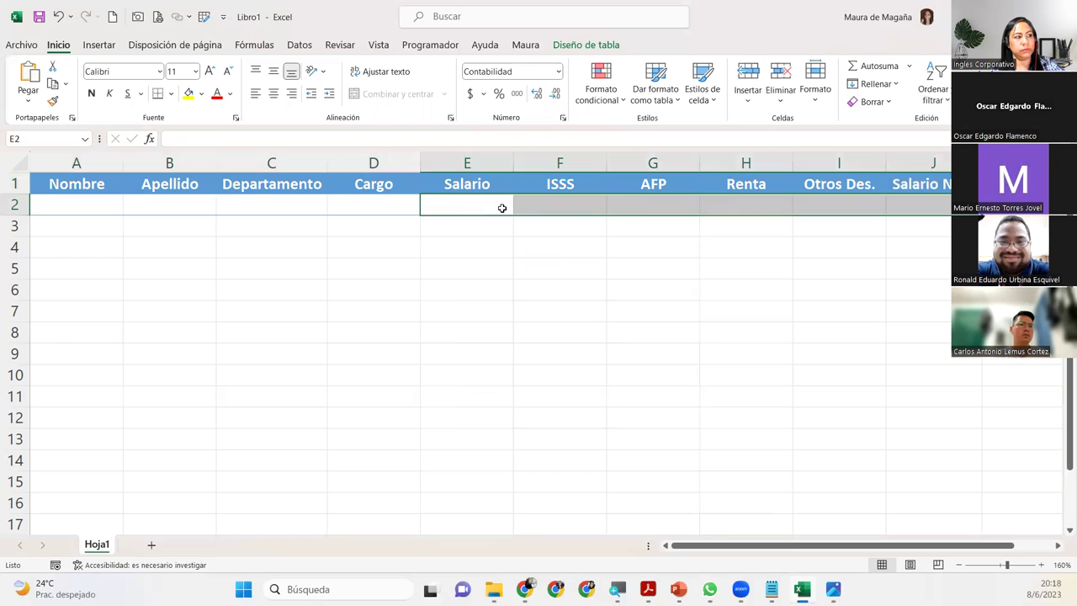
left_click(499, 206)
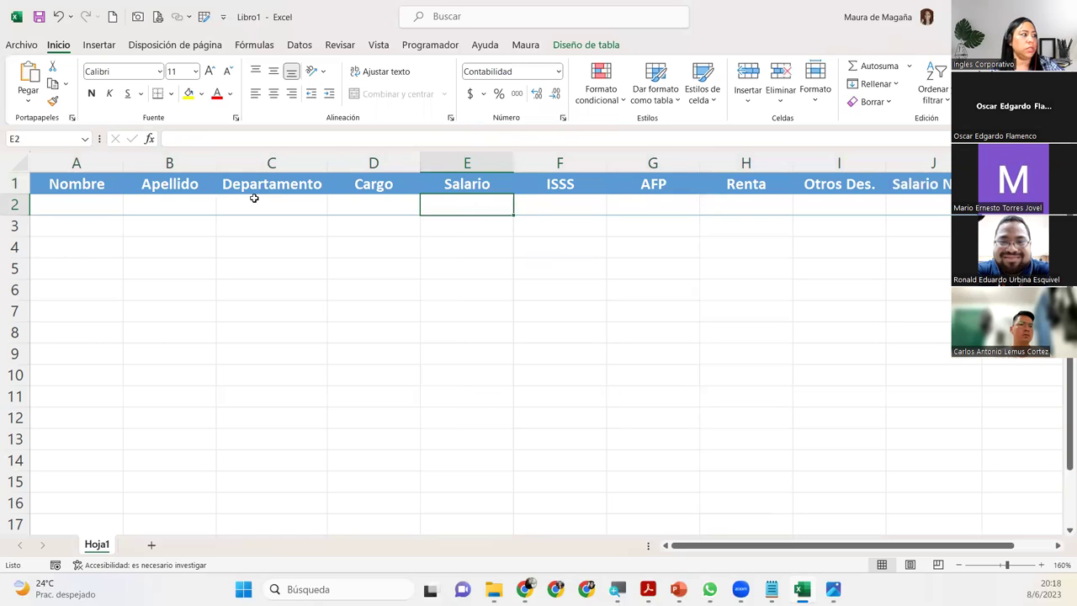
left_click(118, 197)
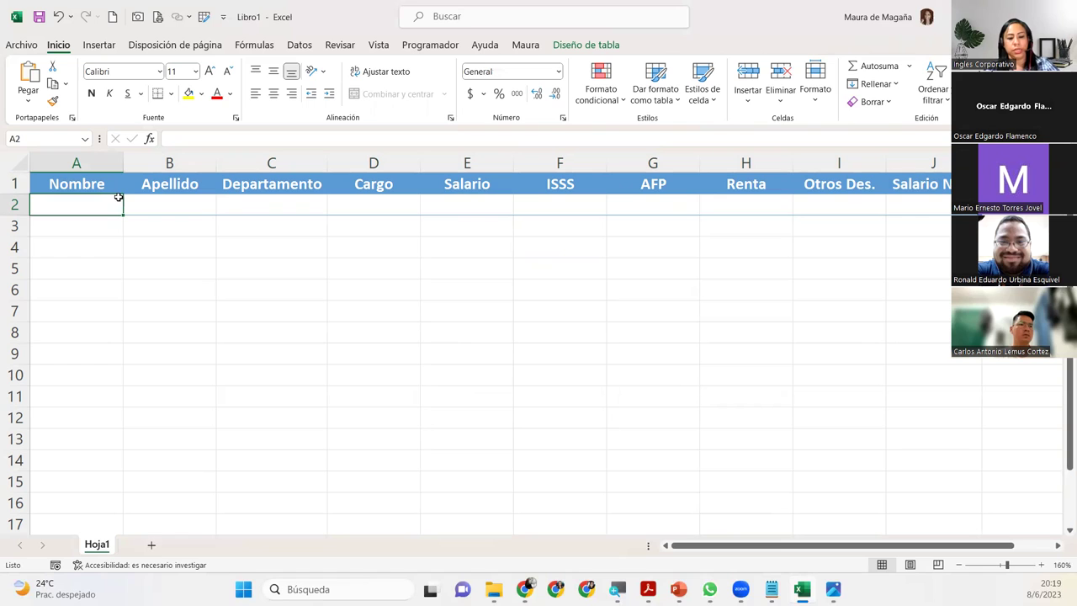
- Enter a sample employee's first name in A2 and surname in B2
type("Maura")
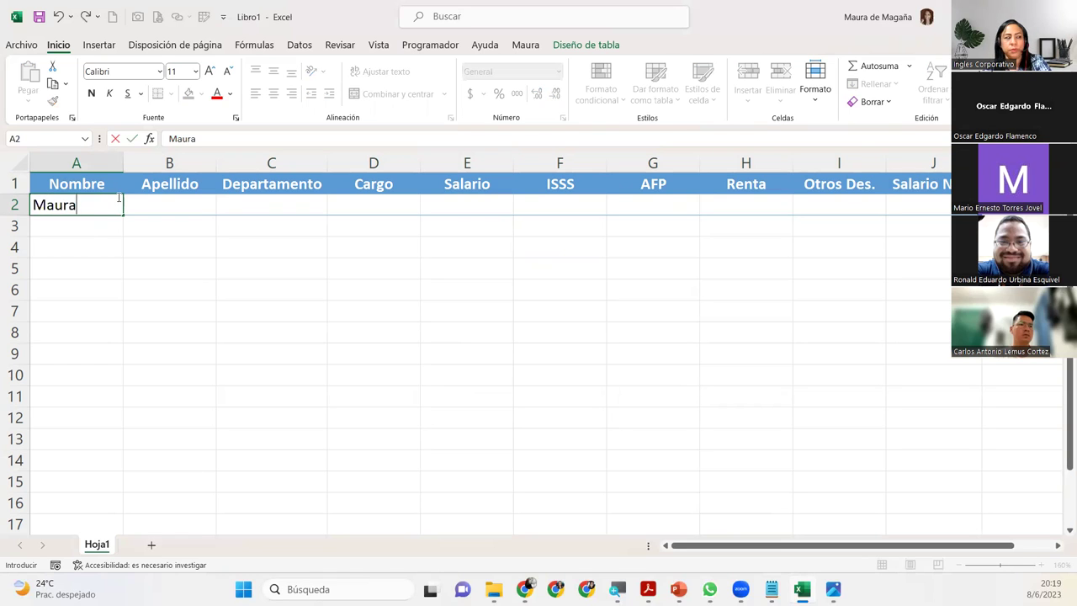
key("Tab")
type("Del Cid")
key("Tab")
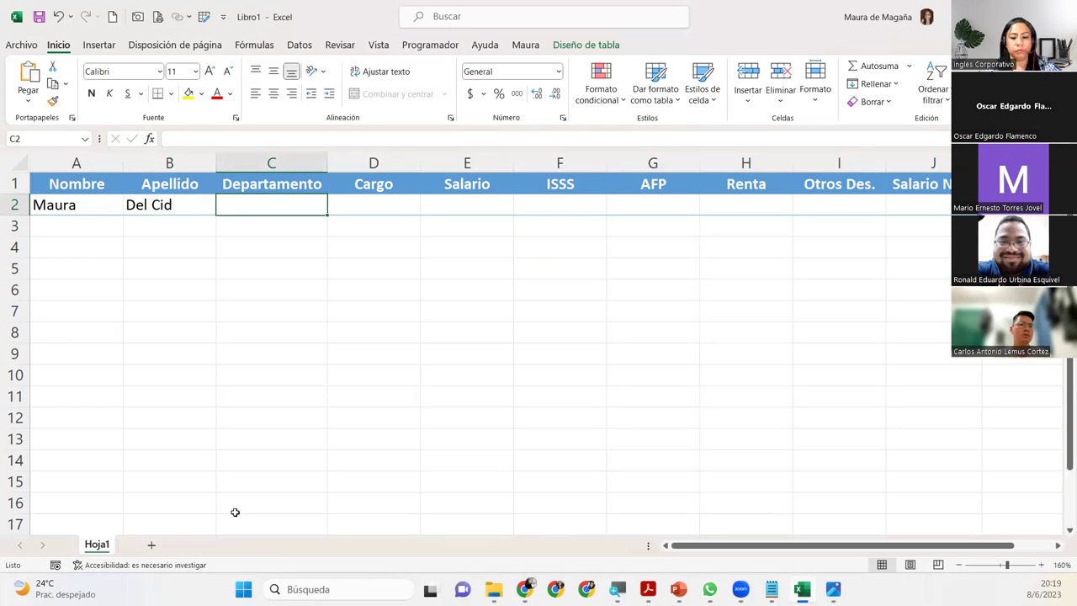
- Rename the Hoja1 sheet to 'Captura de Datos'
double_click(97, 545)
type("Captura de Datos")
key("Return")
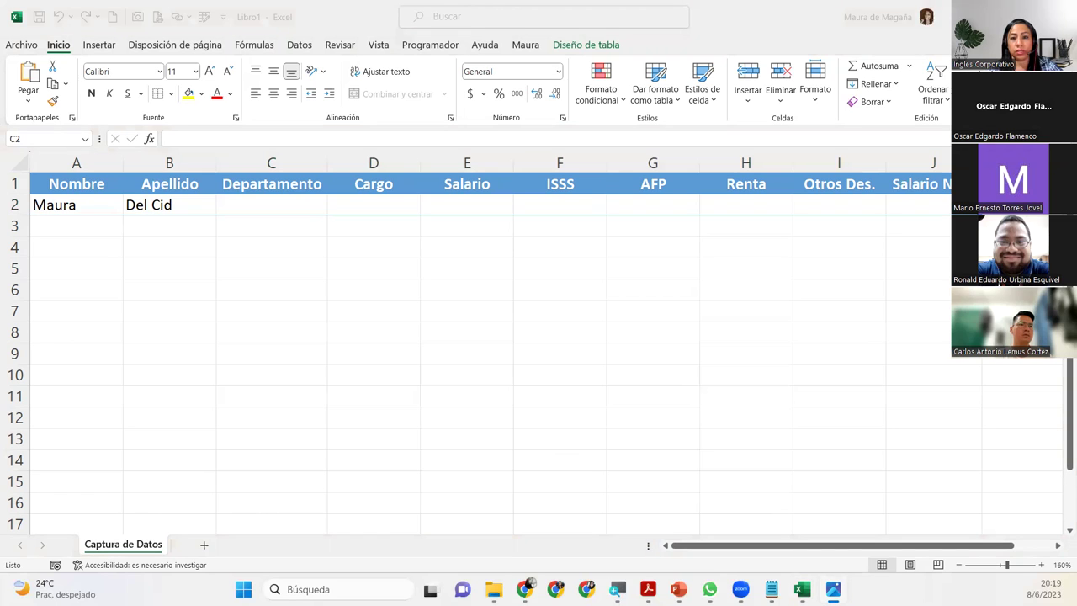
left_click(271, 204)
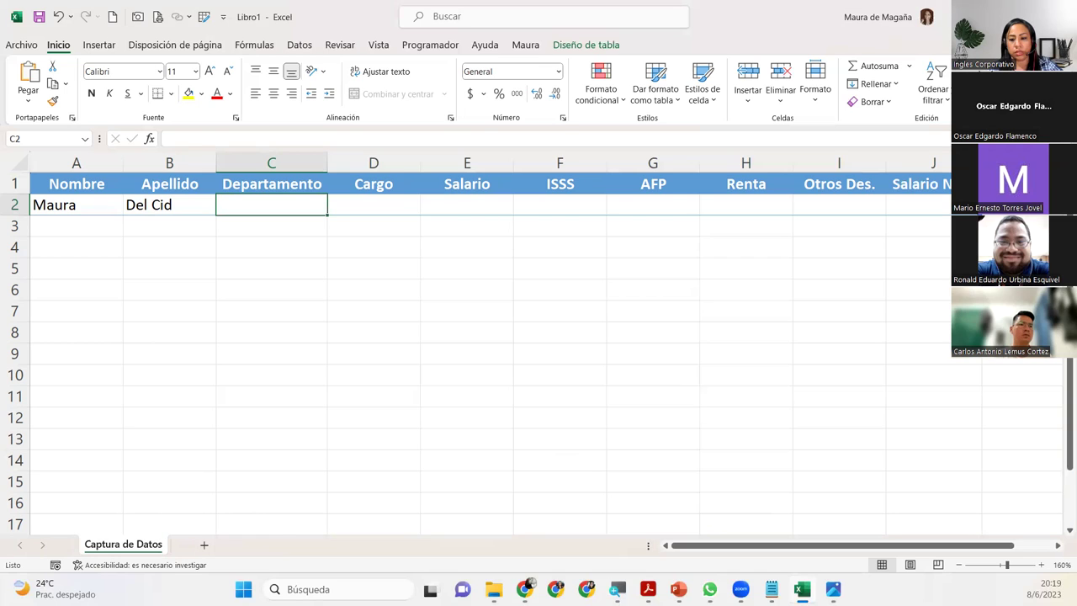
key("alt+Tab")
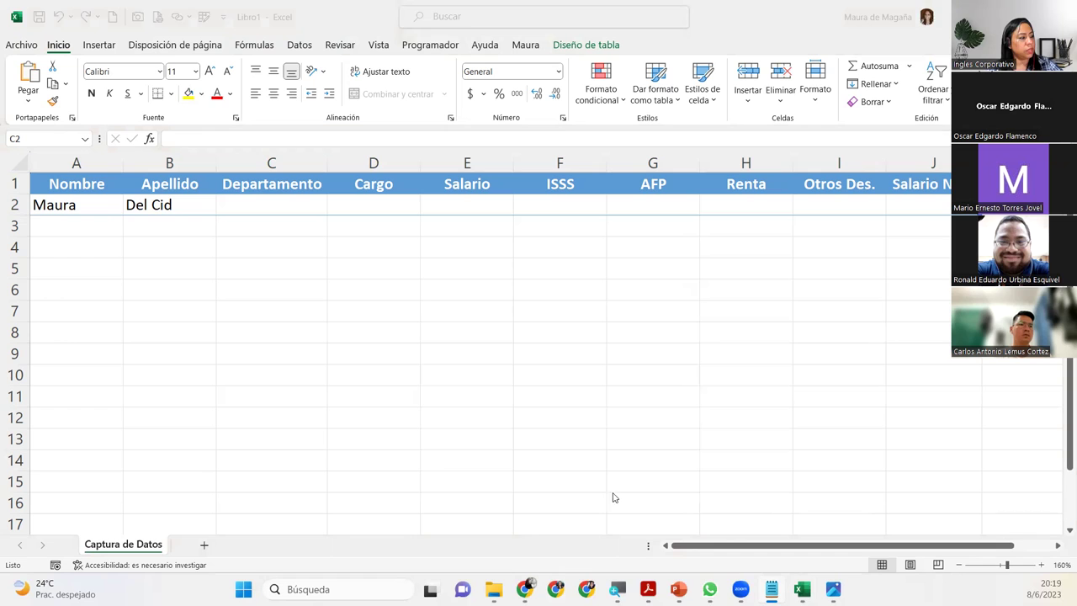
left_click(206, 545)
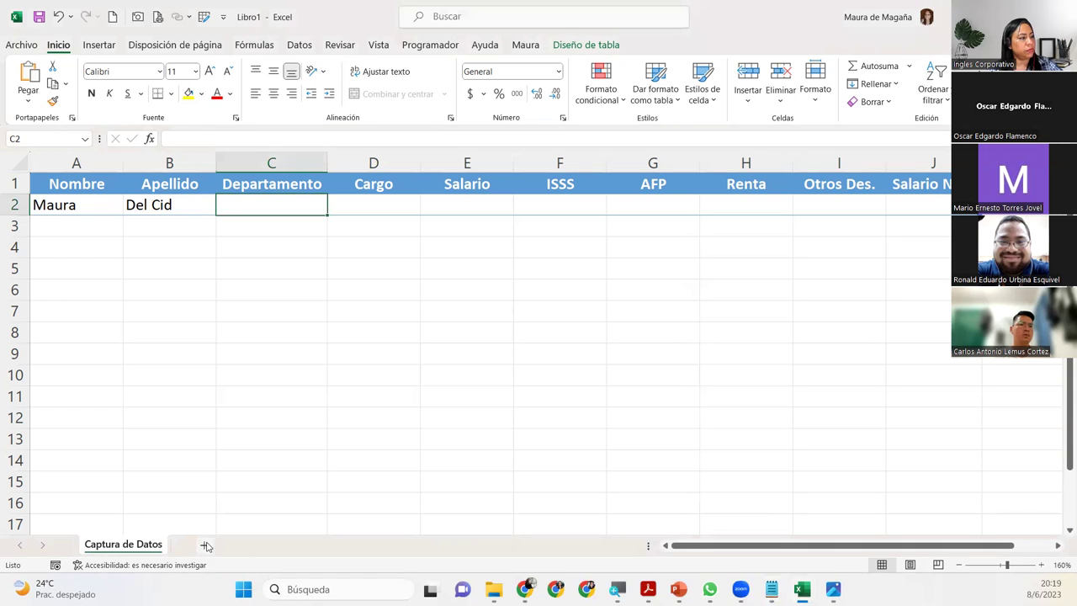
- Add a new sheet named Departamento
left_click(206, 545)
double_click(202, 545)
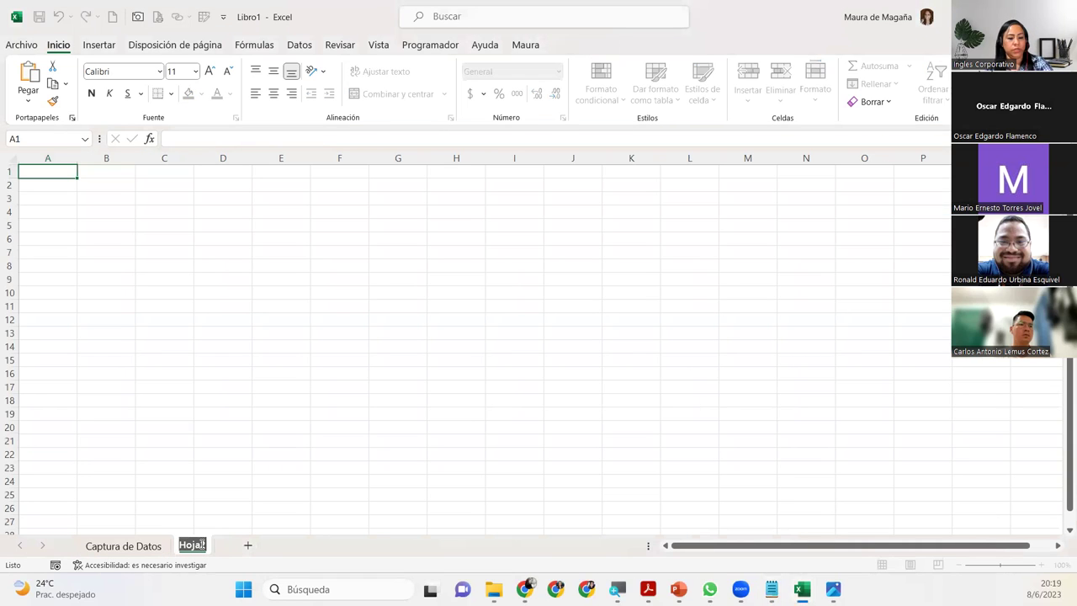
type("Departa")
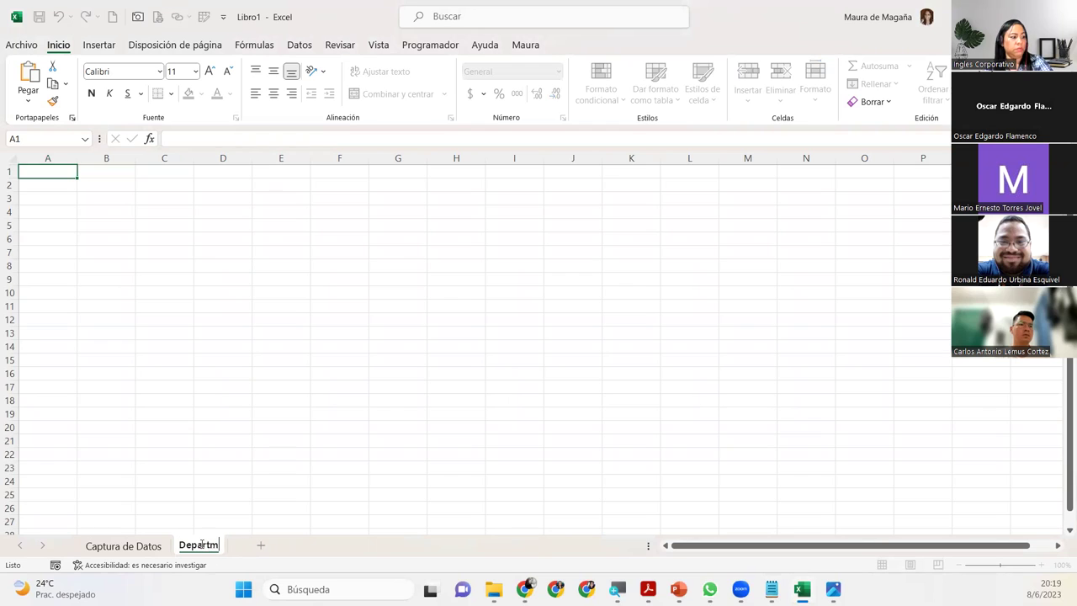
type("mento")
key("Return")
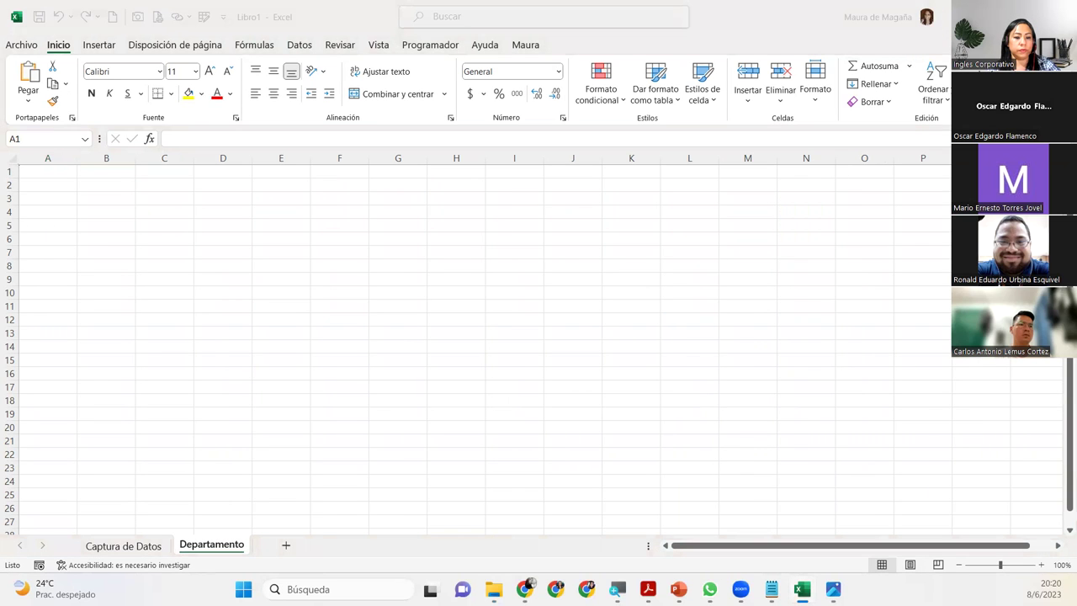
- Enter Departamentos, Compras, Finanzas, Recursos Humanos and Ventas down column A from A1
left_click(60, 173)
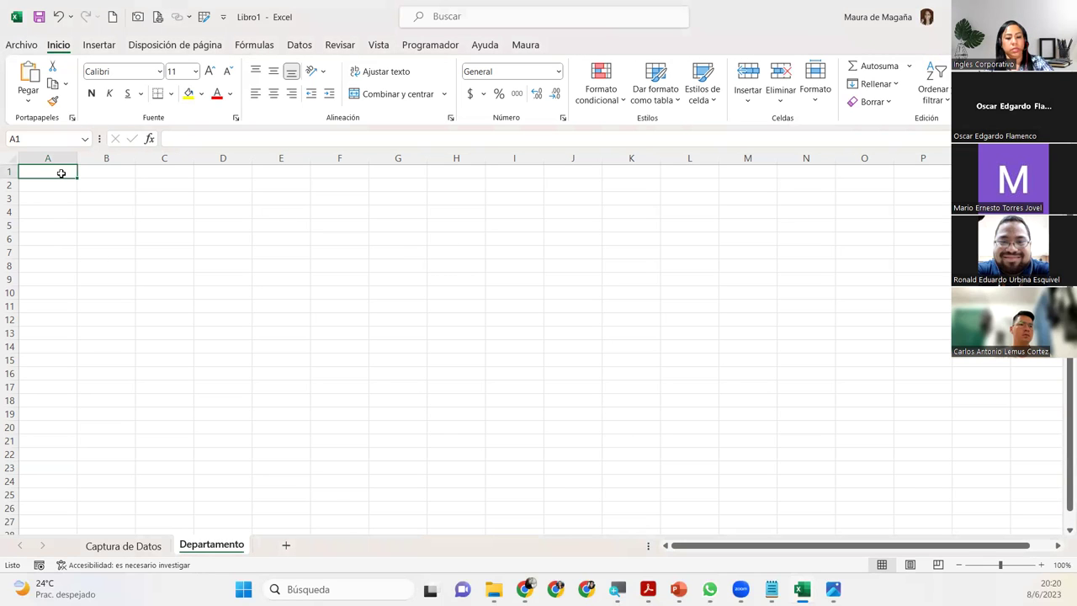
type("Departameo")
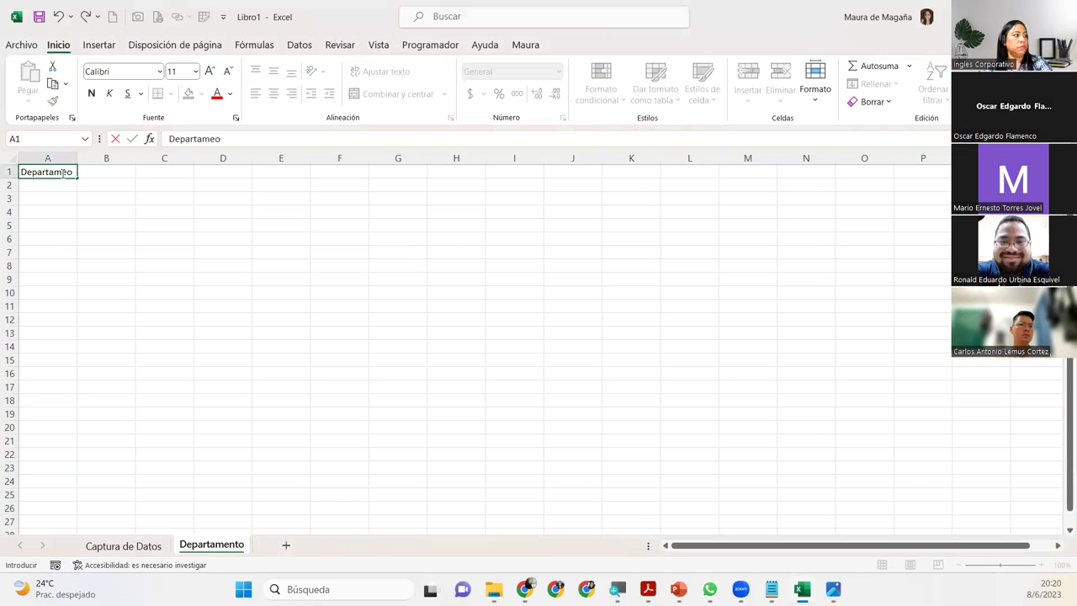
type("ntos")
key("Return")
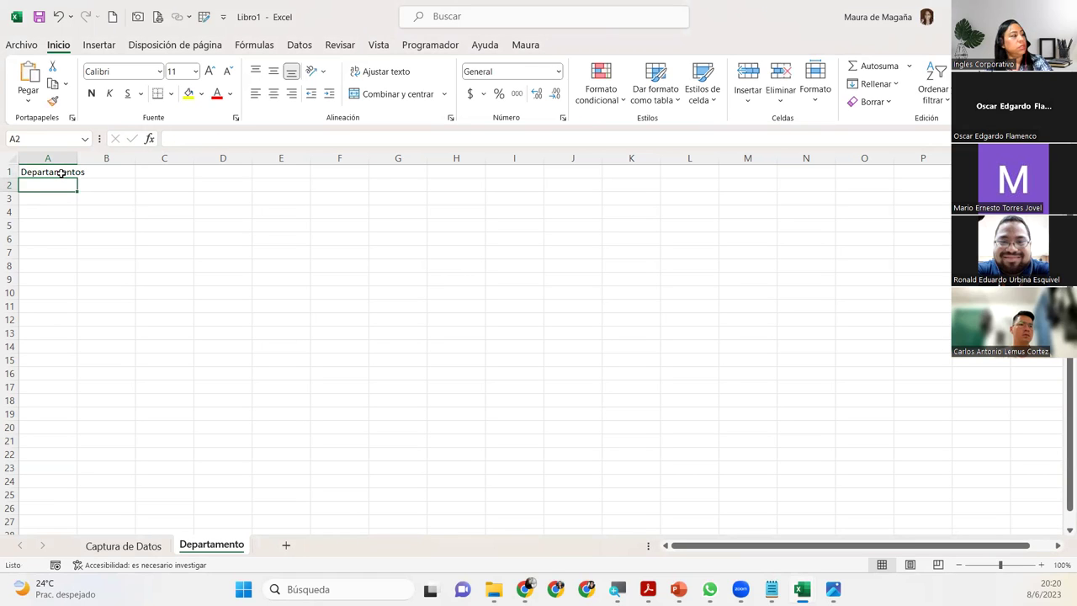
type("Compras")
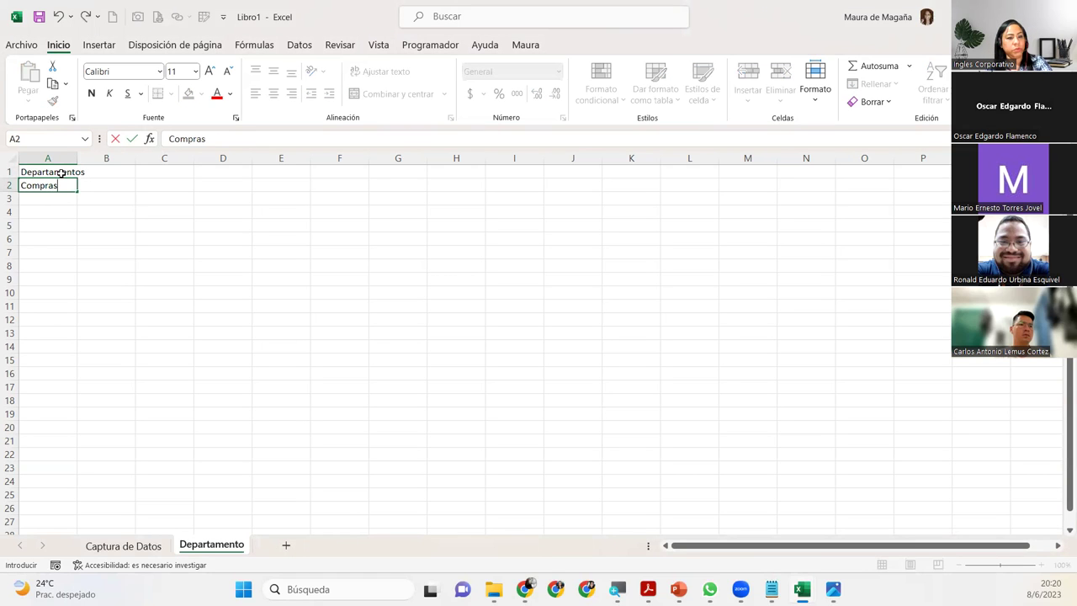
key("Return")
type("Finanzas")
key("Return")
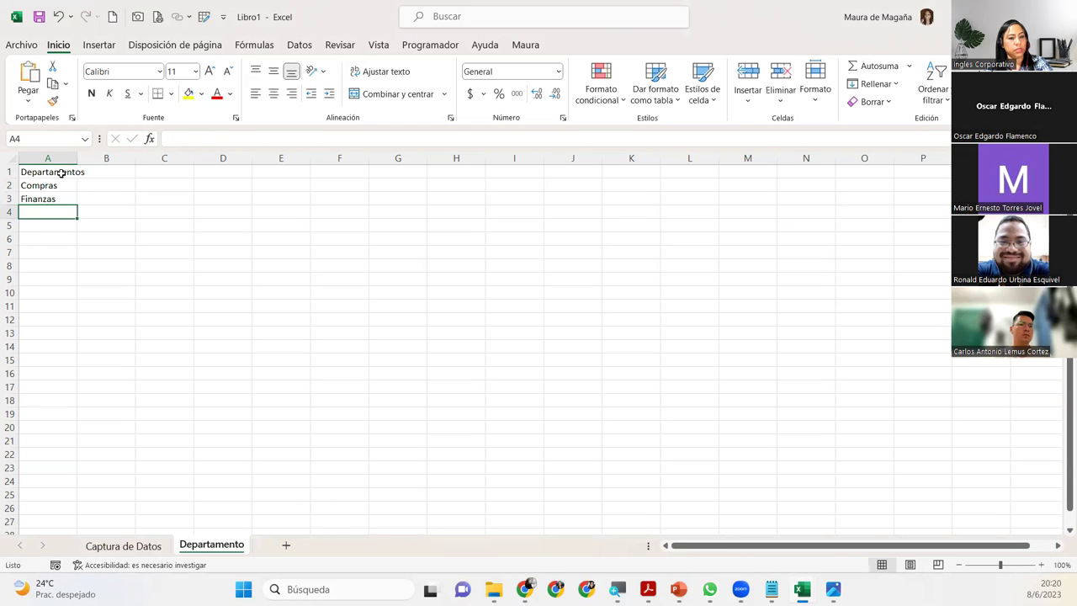
type("Recursos Humano")
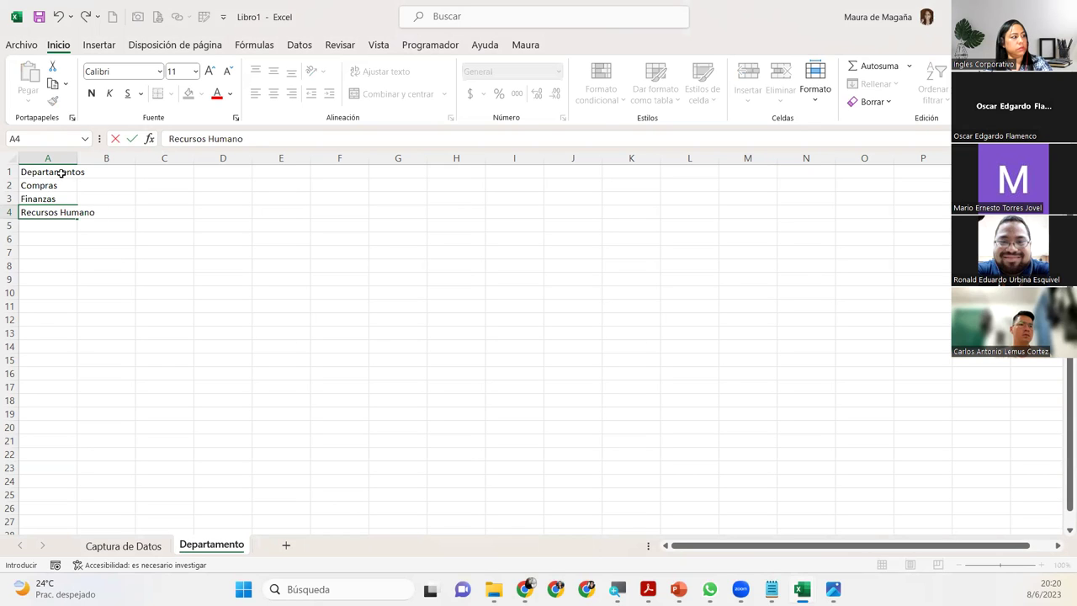
type("s")
key("Return")
type("Ventas")
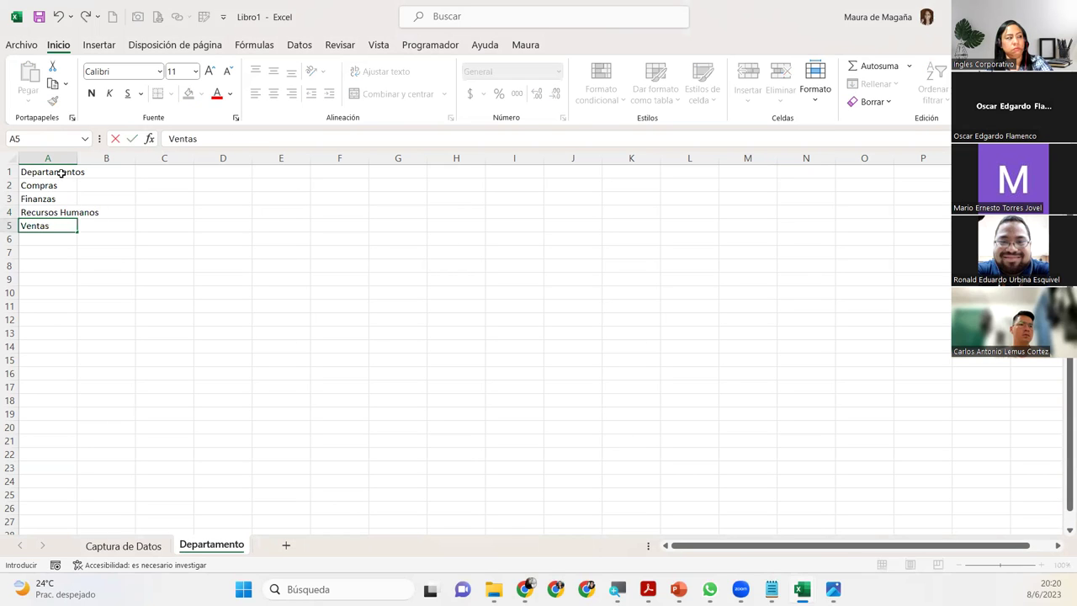
key("Return")
- Auto-fit column A to Recursos Humanos and select the department list
double_click(77, 157)
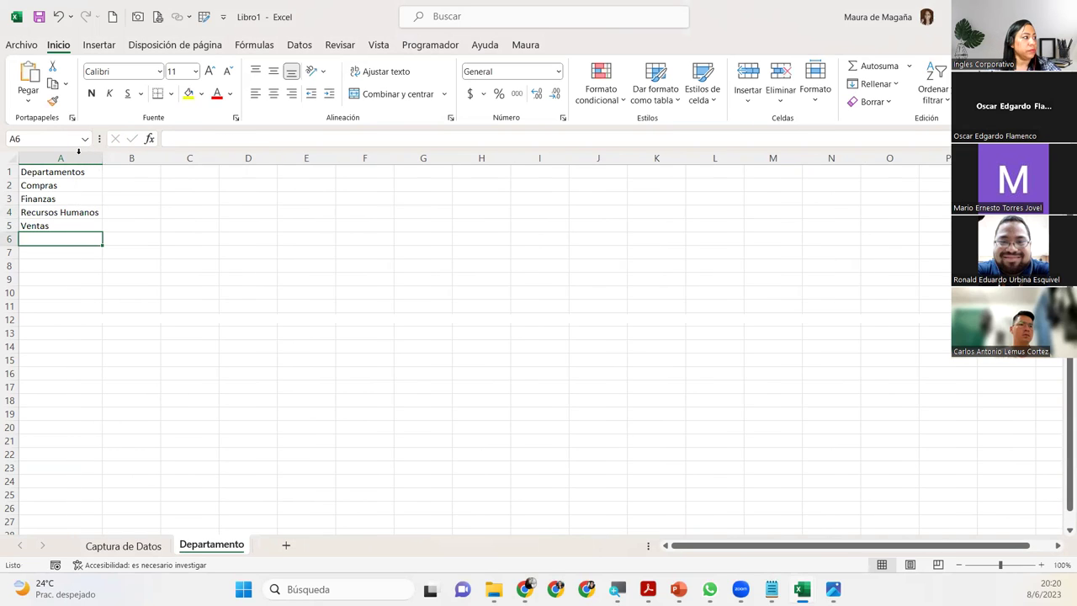
left_click_drag(53, 171, 58, 238)
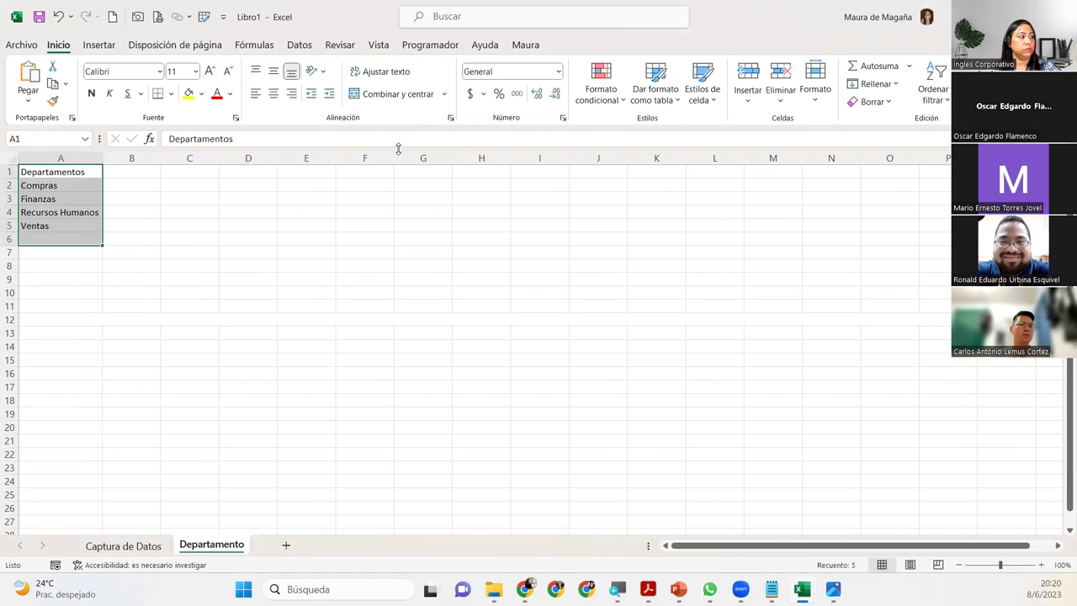
left_click(657, 90)
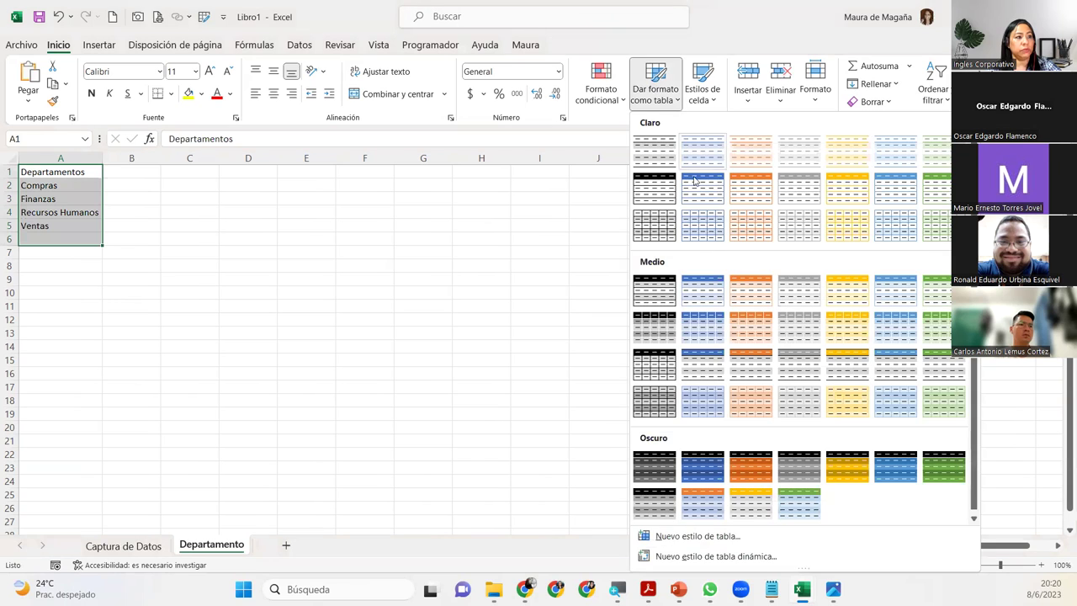
- Format A1:A6 as a blue-styled table with the first row, Departamentos, as its header
left_click(696, 186)
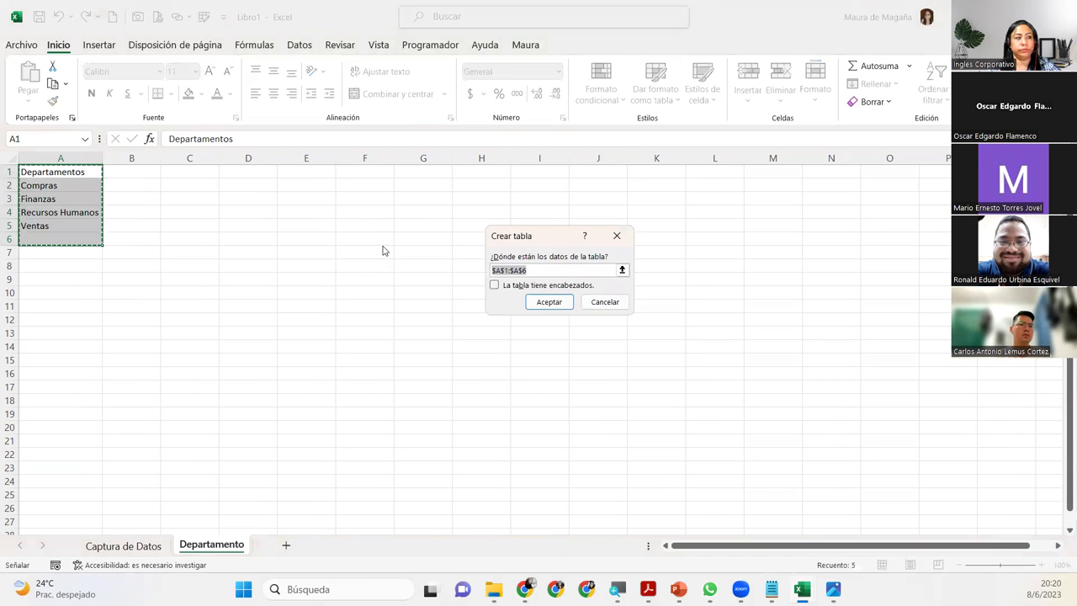
key("Return")
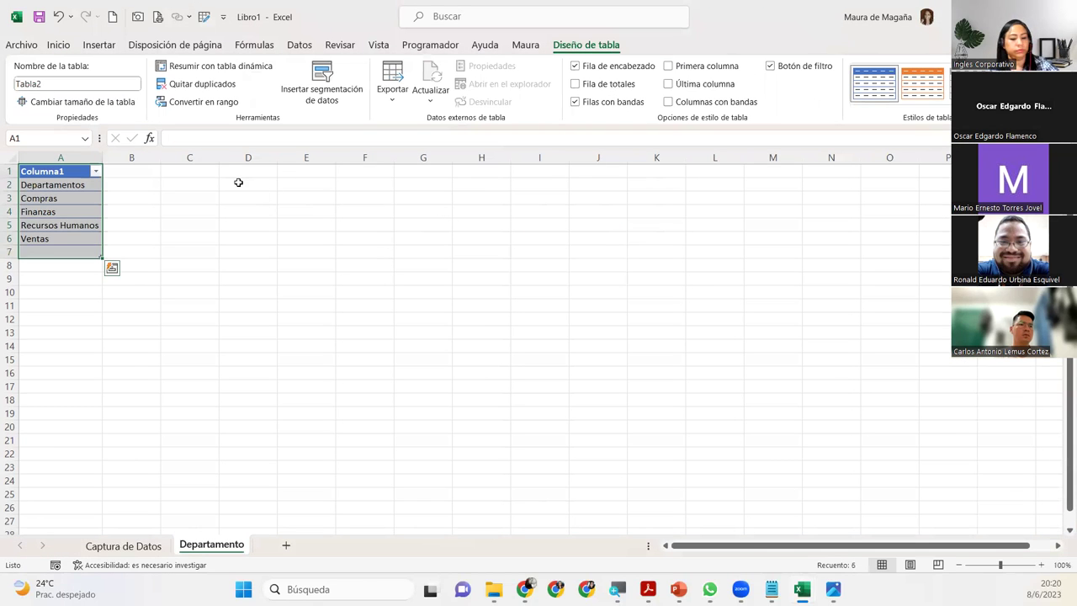
key("ctrl+z")
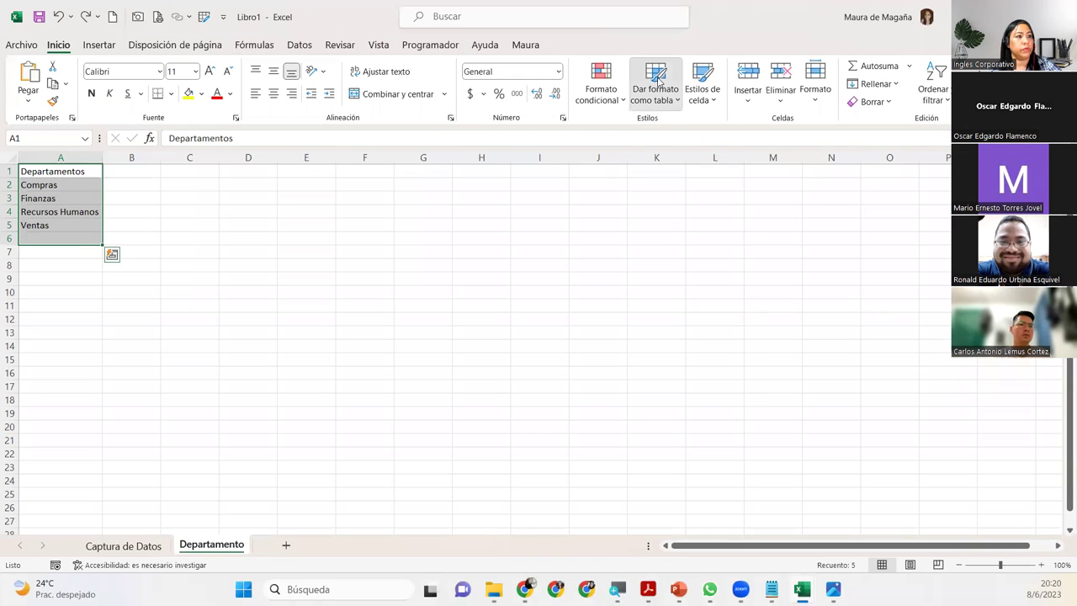
left_click(655, 88)
key("Escape")
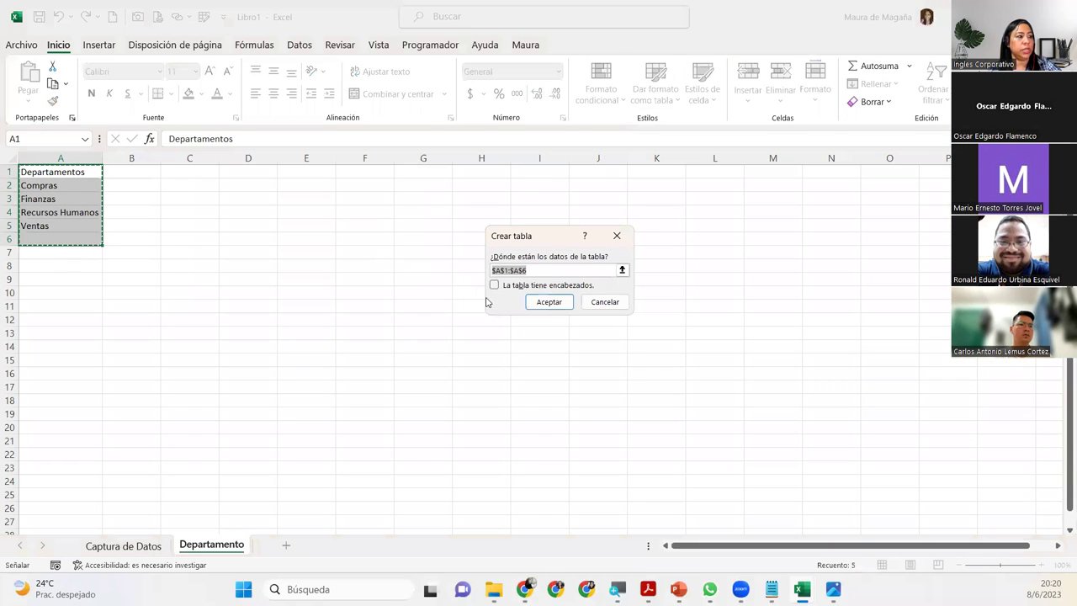
left_click(495, 285)
left_click(548, 302)
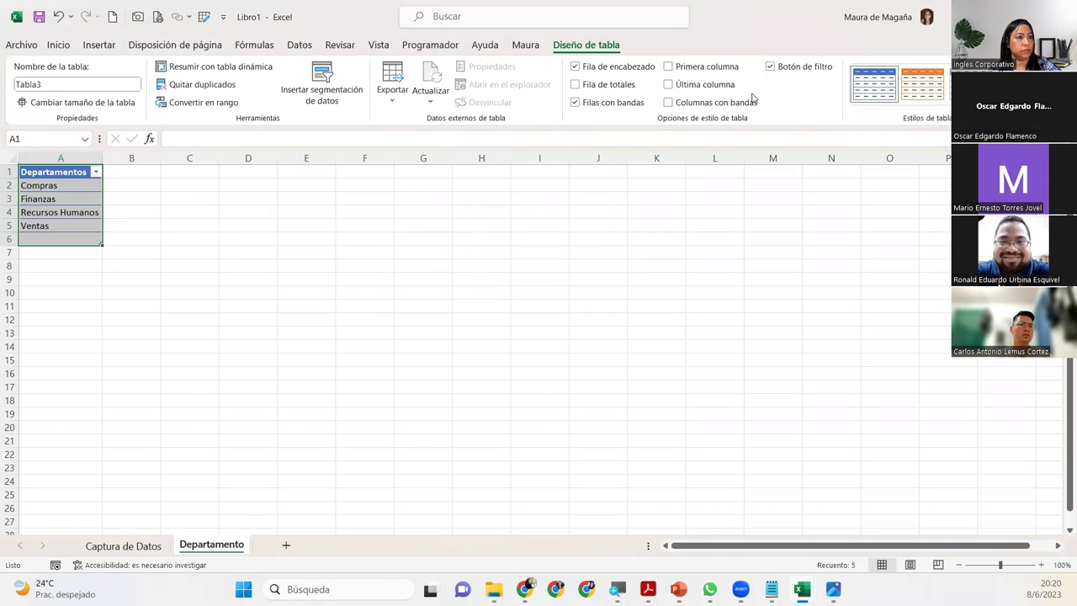
- Turn off the table's filter button while keeping banded rows on
left_click(770, 66)
left_click(577, 103)
left_click(577, 102)
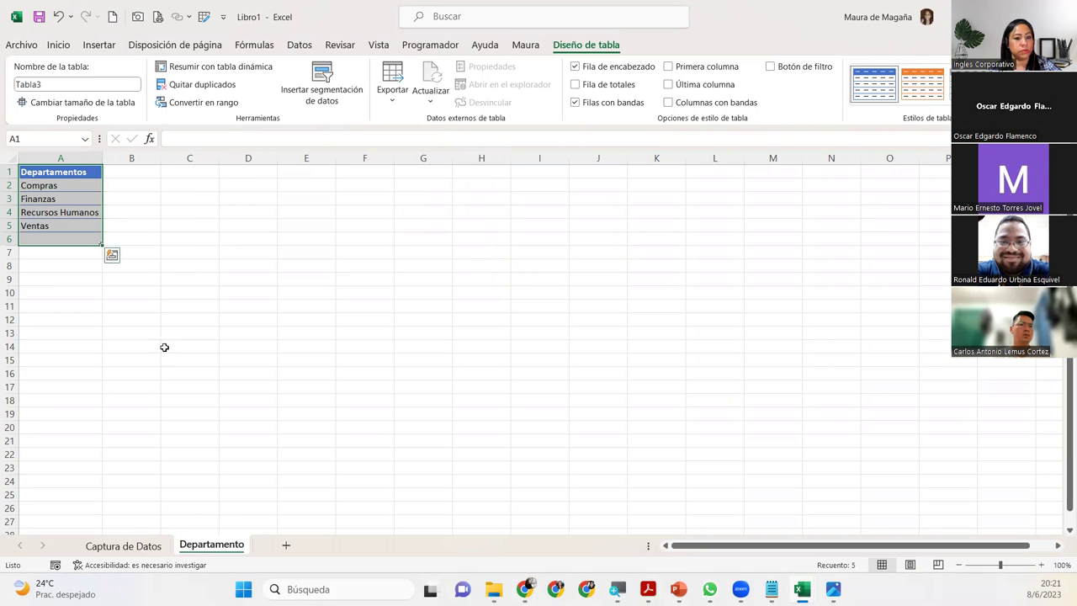
- Make every row taller and column wider, and set the sheet's font size to 12
left_click(11, 171)
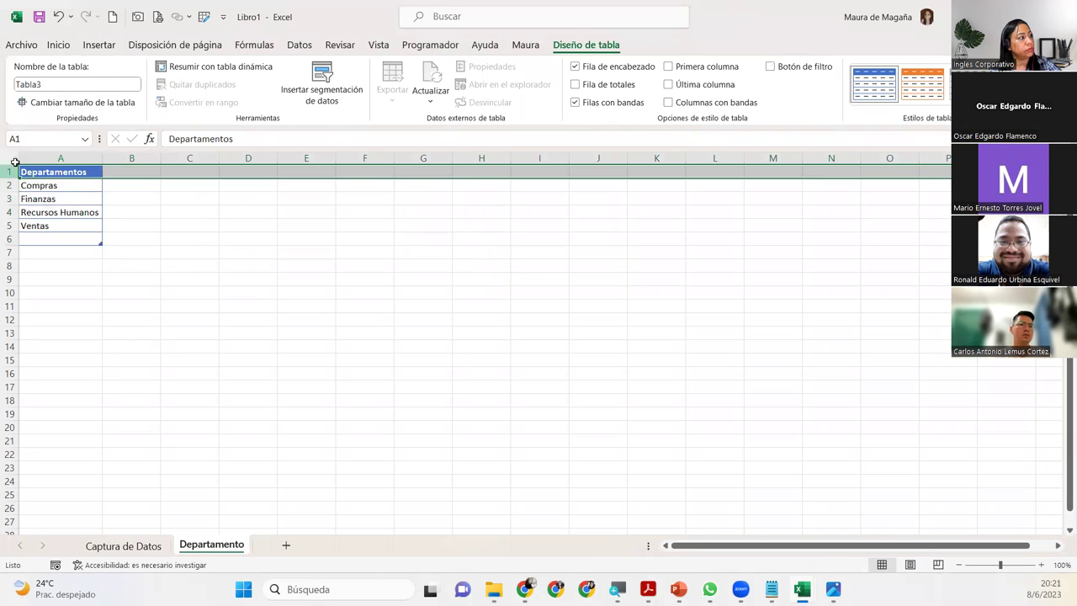
left_click(11, 159)
left_click_drag(11, 178, 11, 187)
left_click_drag(102, 160, 107, 167)
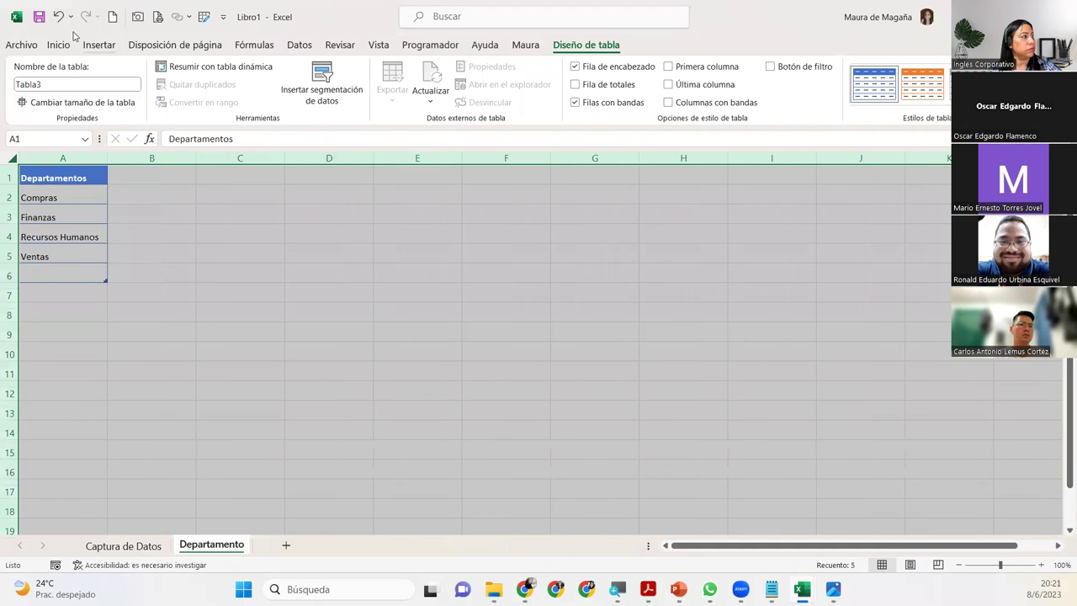
left_click(58, 45)
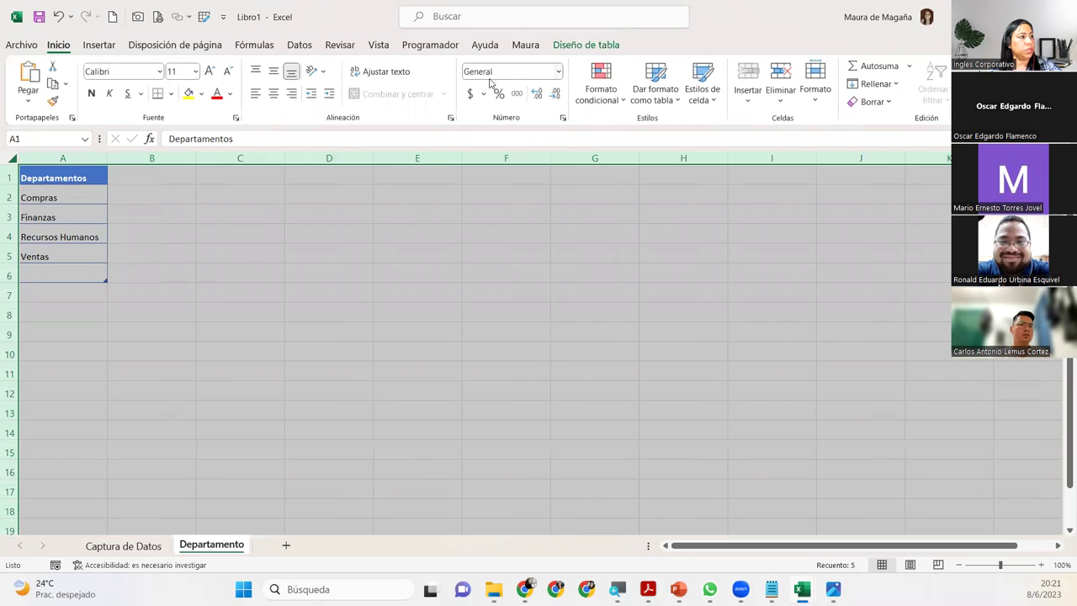
left_click(209, 71)
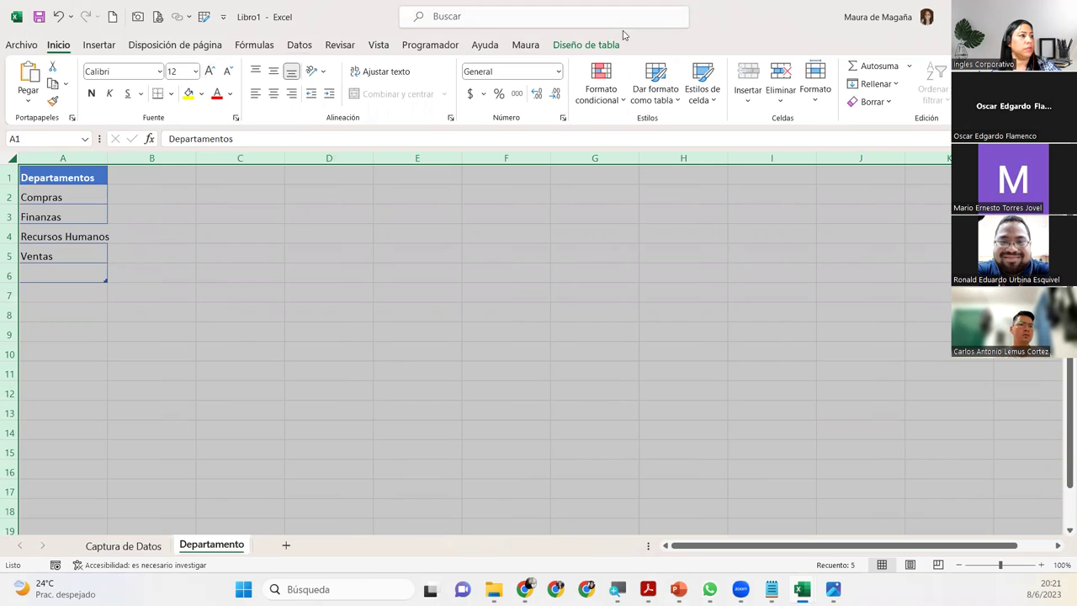
- Convert the department table back to a normal range and auto-fit column A
left_click(585, 45)
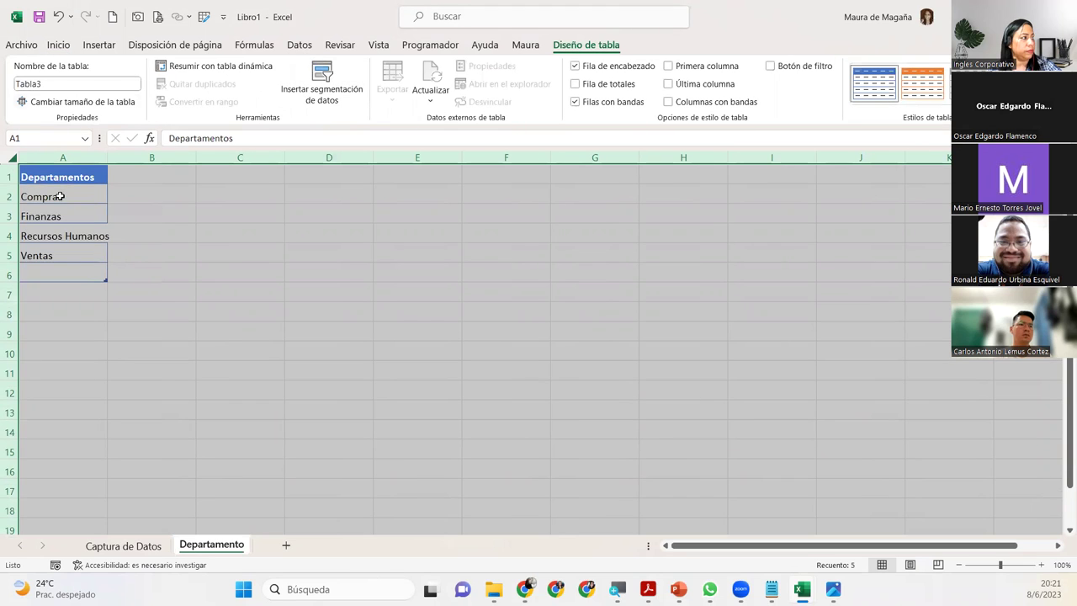
left_click(87, 196)
left_click(224, 103)
key("Return")
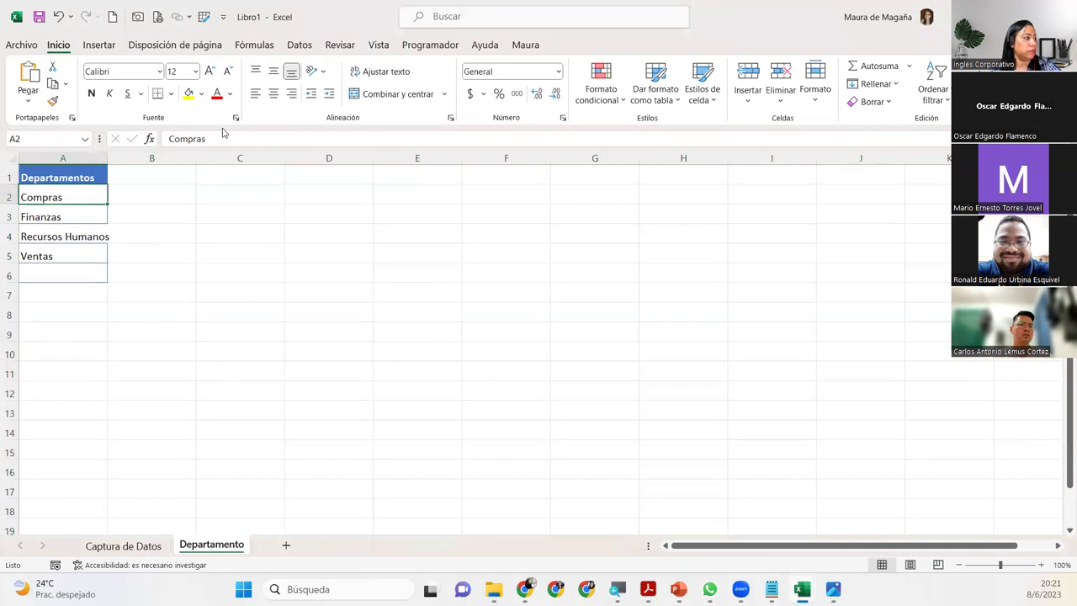
double_click(108, 158)
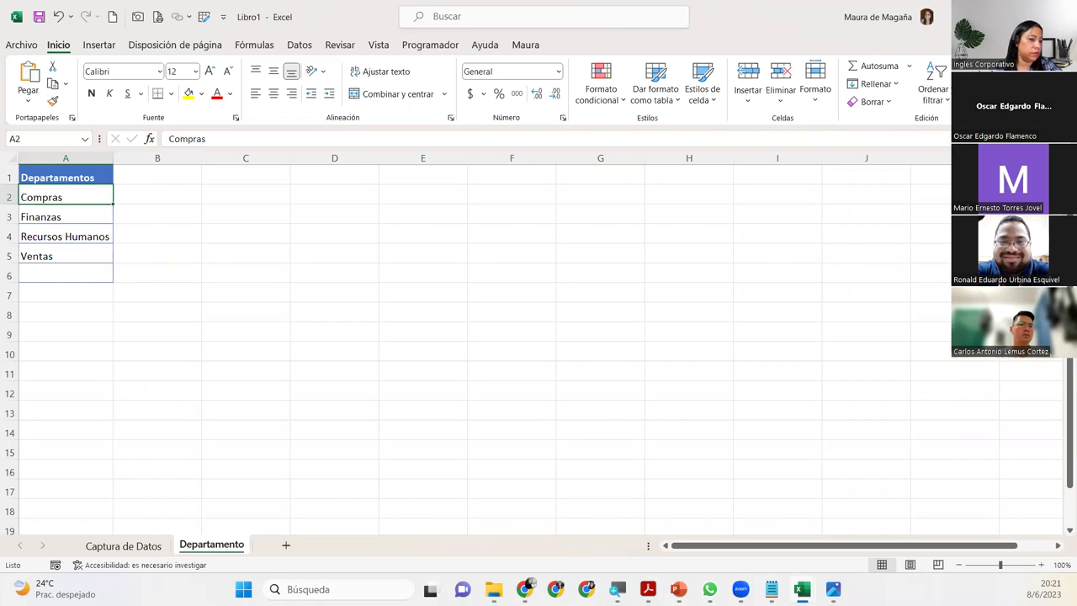
left_click(1008, 425)
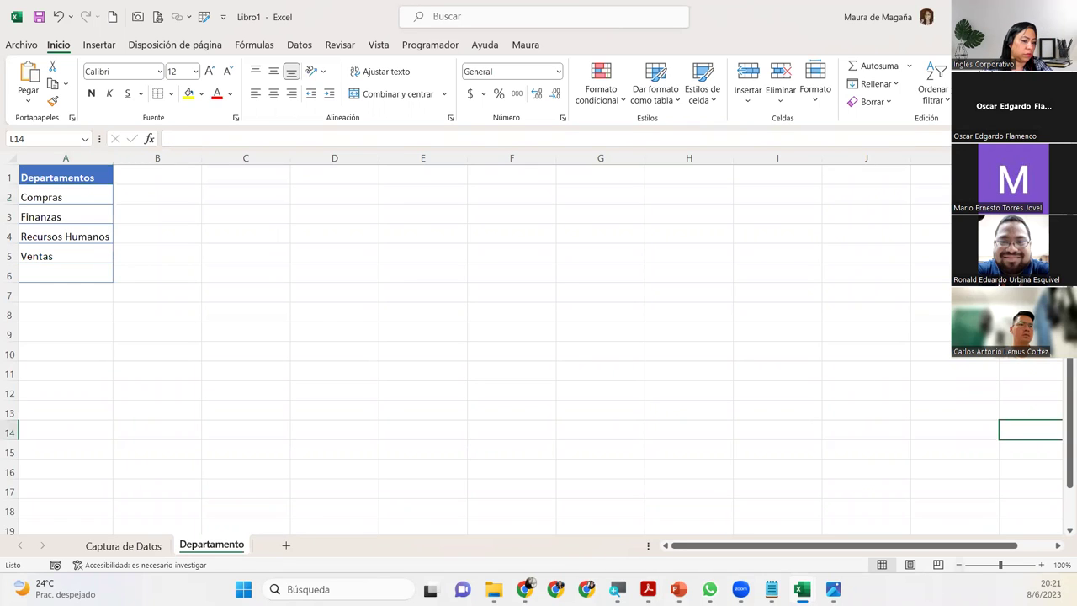
left_click(1040, 564)
left_click(1040, 564)
left_click(1041, 564)
left_click_drag(984, 545, 874, 578)
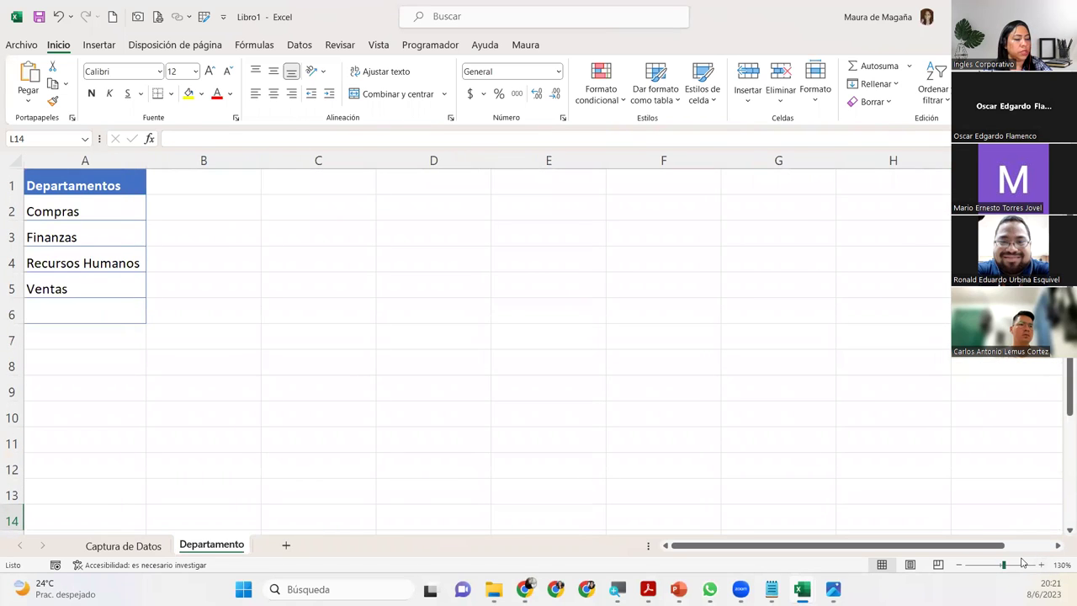
left_click(1042, 565)
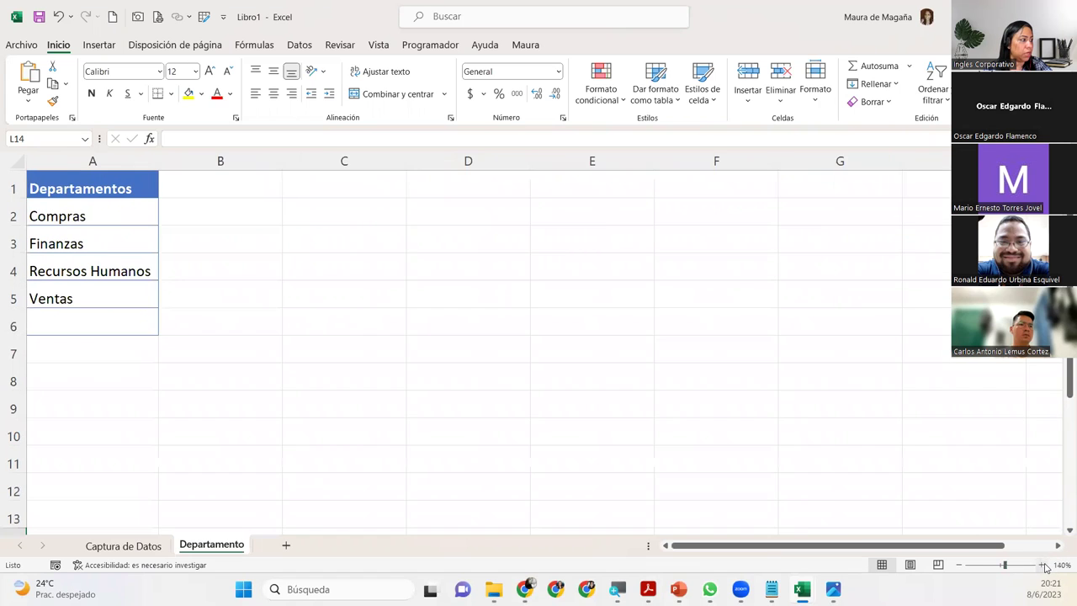
left_click(1042, 564)
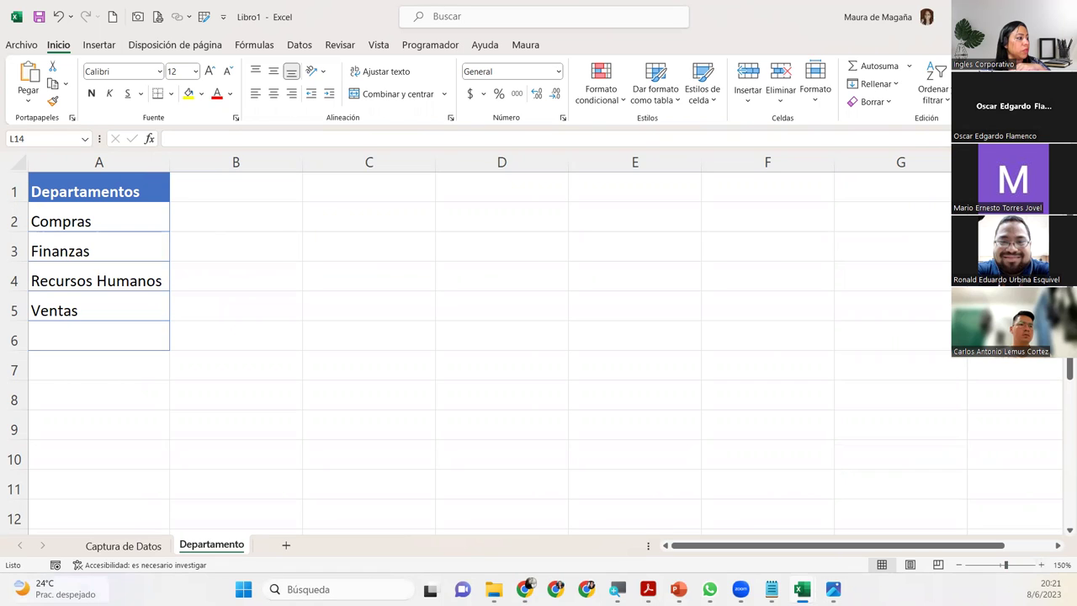
- Delete the empty row 6 below Ventas
left_click(14, 340)
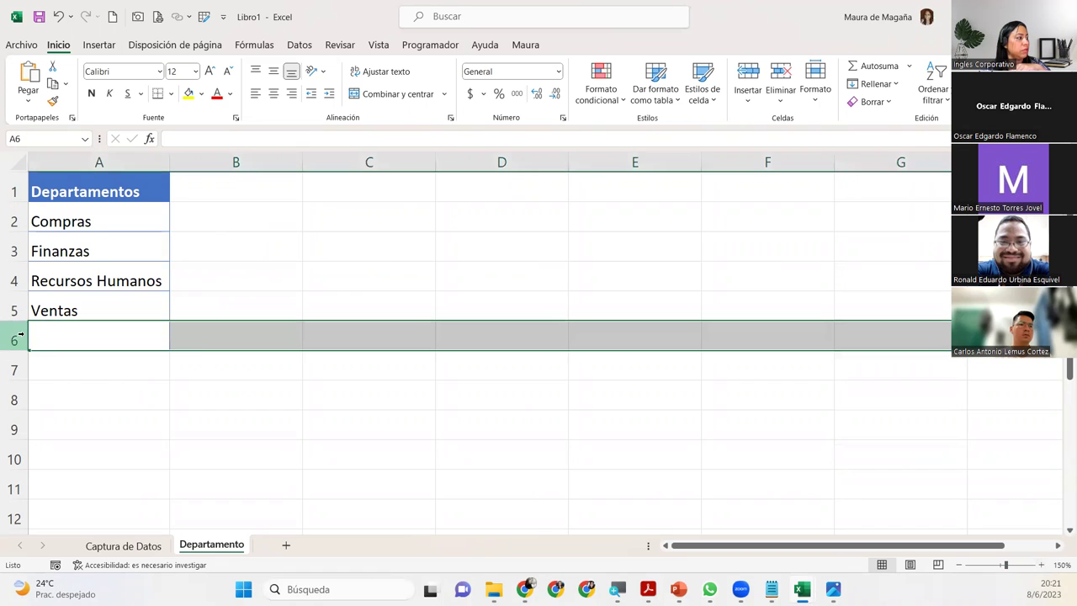
right_click(25, 339)
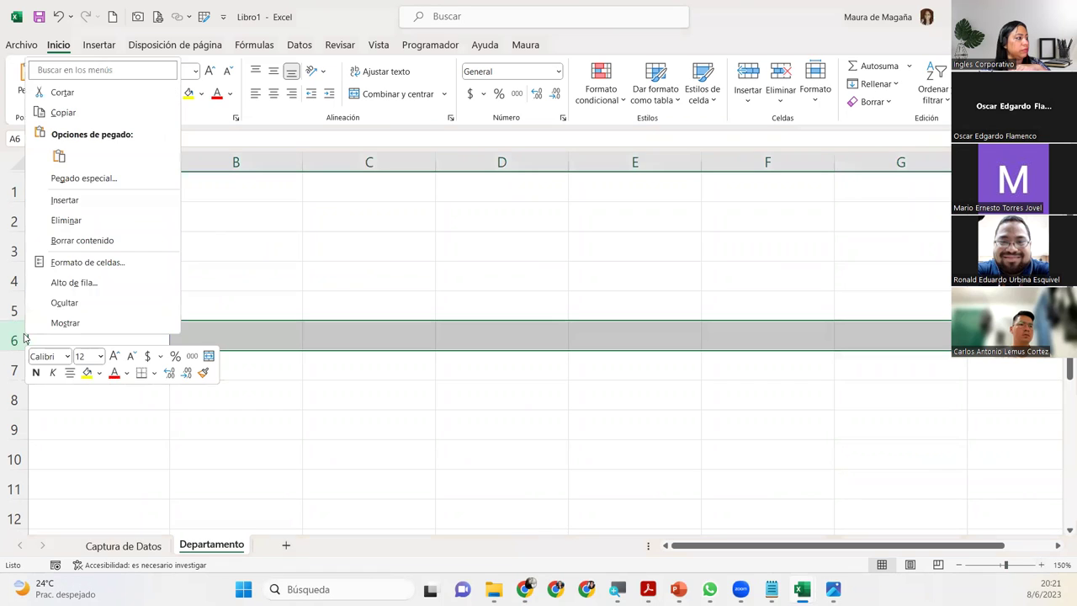
left_click(89, 221)
- Add a bottom border to the Recursos Humanos and Ventas cells through More Borders
left_click(89, 220)
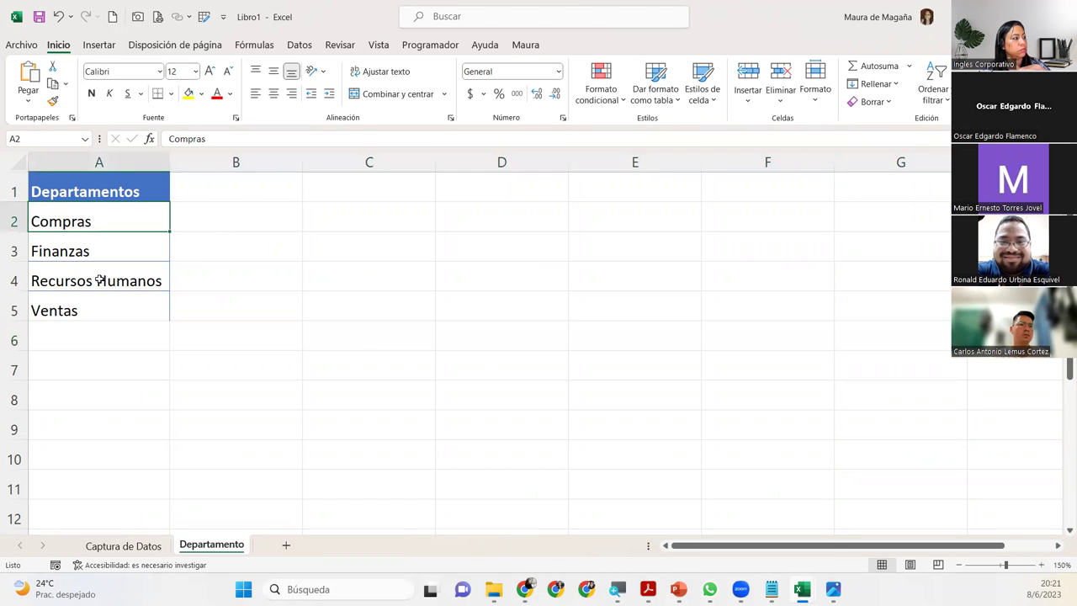
left_click_drag(102, 308, 101, 284)
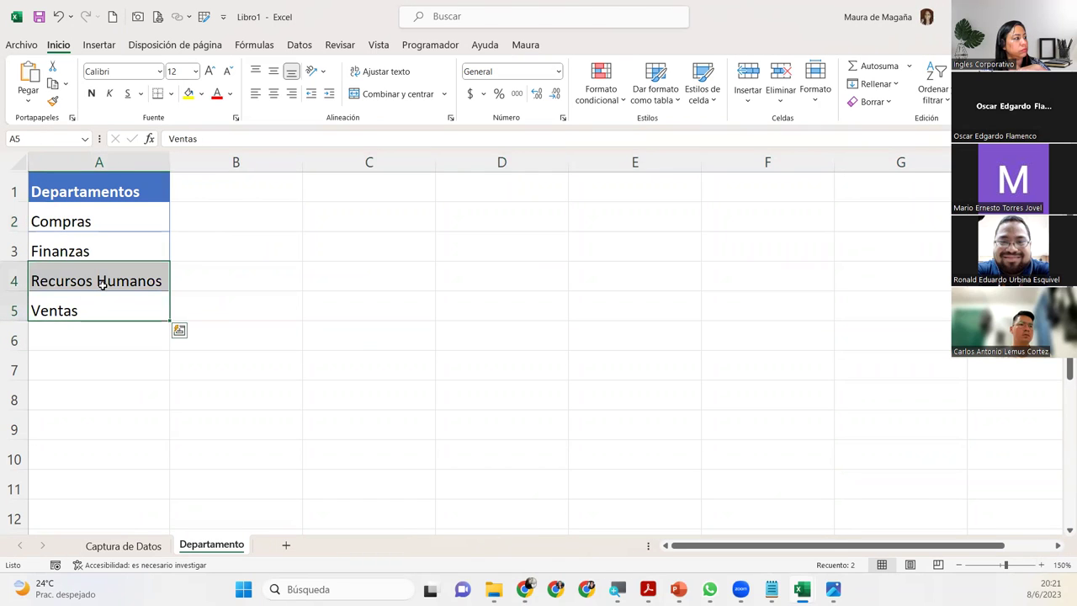
left_click(171, 93)
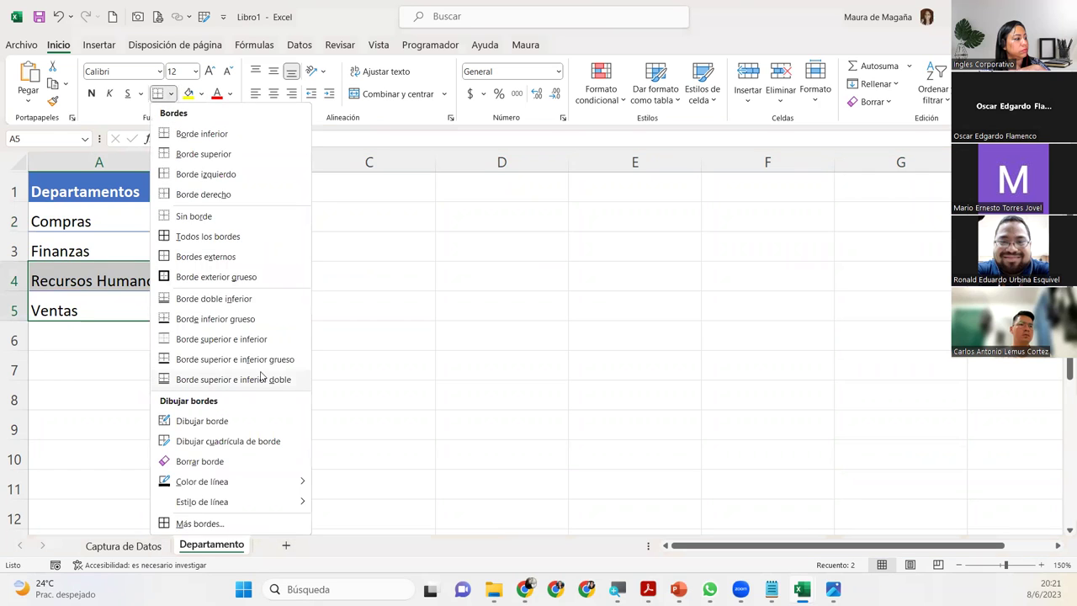
left_click(195, 519)
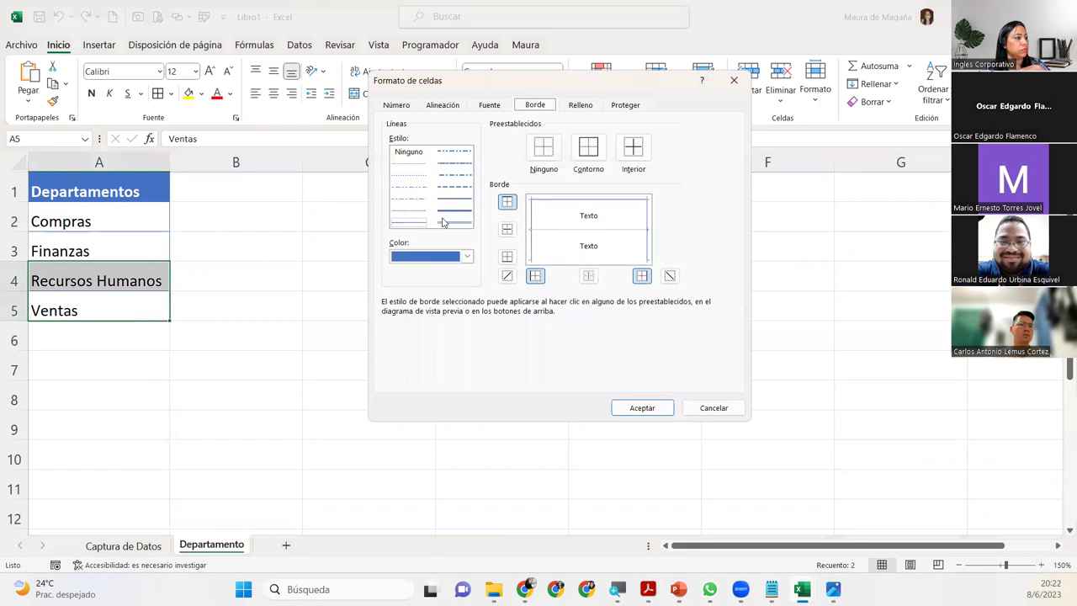
left_click(568, 259)
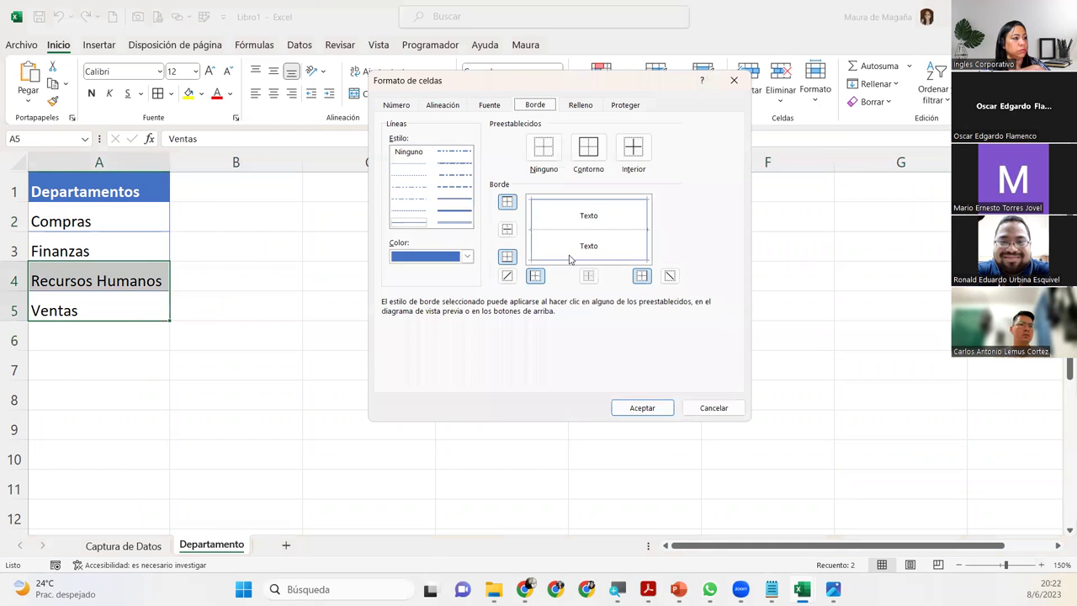
left_click(643, 409)
left_click(191, 366)
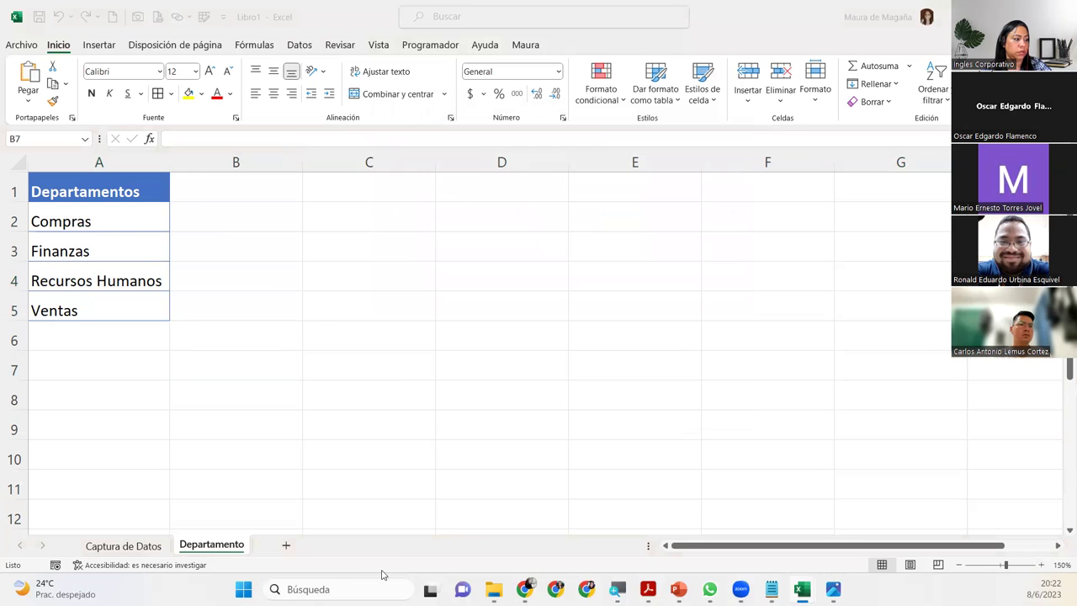
- Add a new sheet named Cargo with the header Cargo in A1, zoomed to 150%
left_click(286, 547)
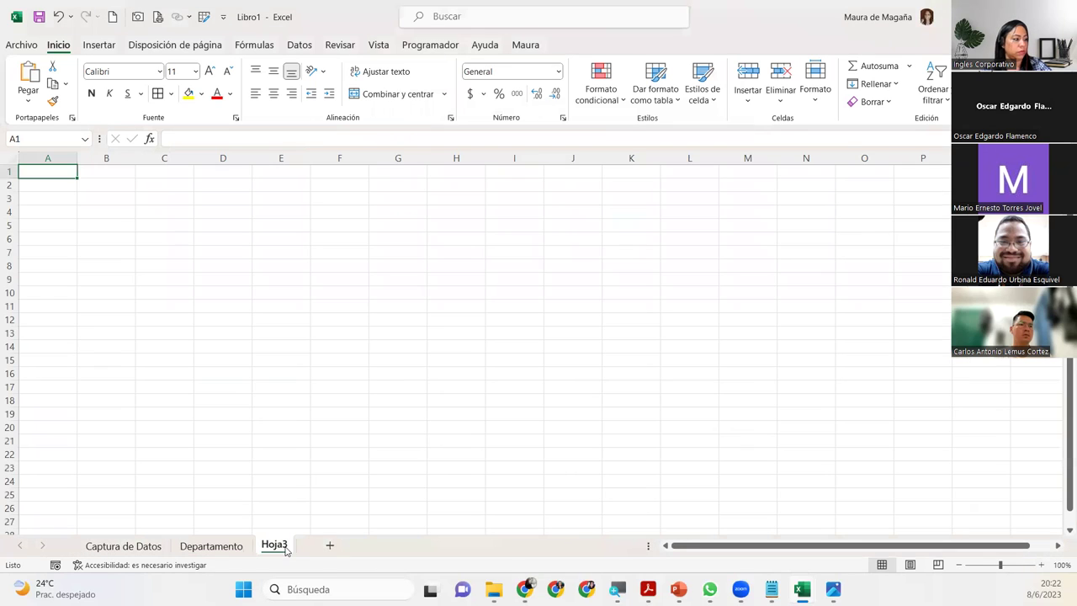
double_click(285, 545)
type("Cargo")
key("Return")
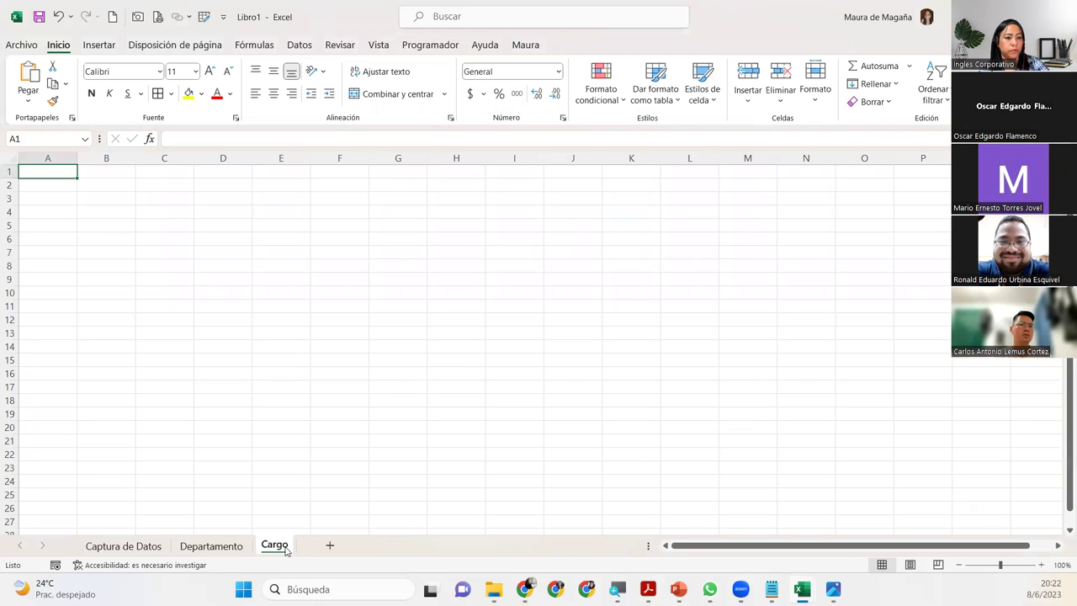
type("Cargo")
key("Return")
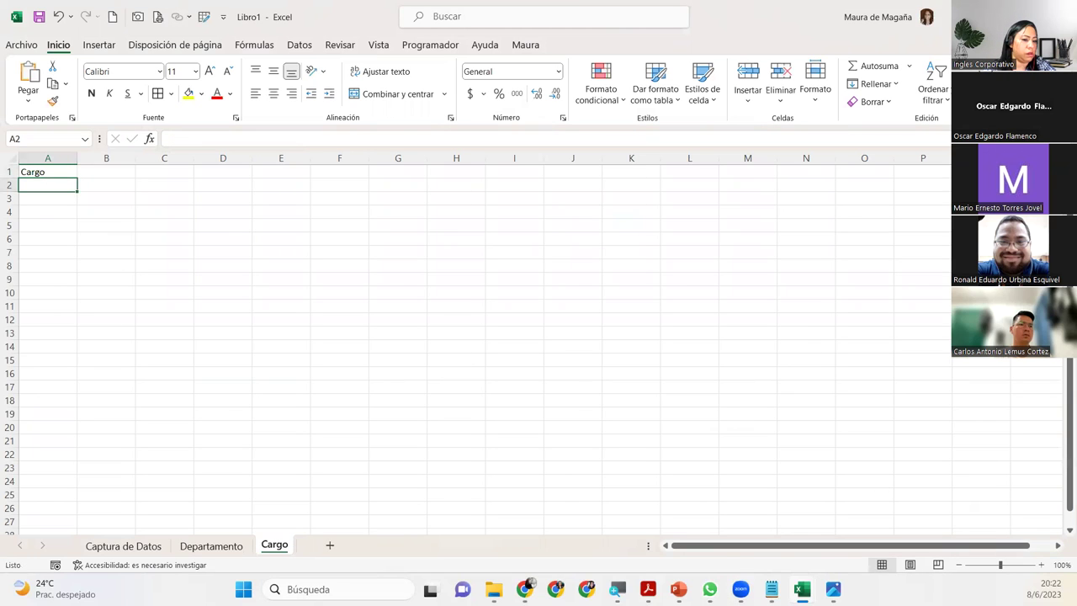
left_click(1041, 568)
left_click(1040, 568)
left_click(1040, 568)
left_click(1041, 568)
left_click(1041, 567)
left_click(1040, 568)
left_click(958, 567)
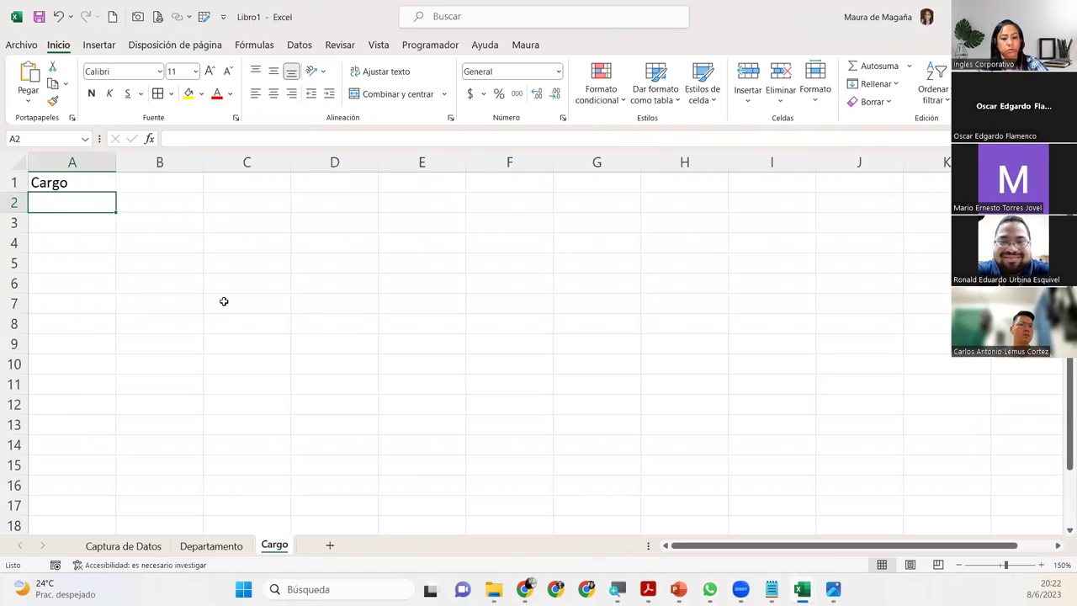
- Enter Jefe de compras, Asistente de compras, Contador and Auxiliar Contable in A2:A5
type("Jee de")
key("BackSpace")
key("BackSpace")
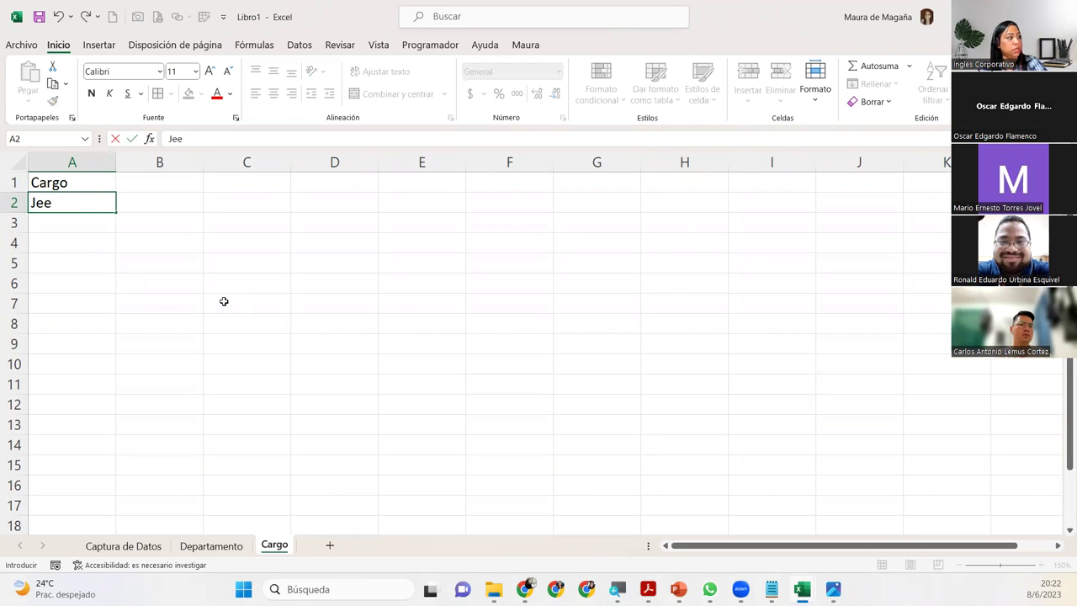
type("fe de compras")
key("Return")
type("Asistente de compras")
key("Return")
type("Contadp")
key("BackSpace")
type("or")
key("Return")
type("A")
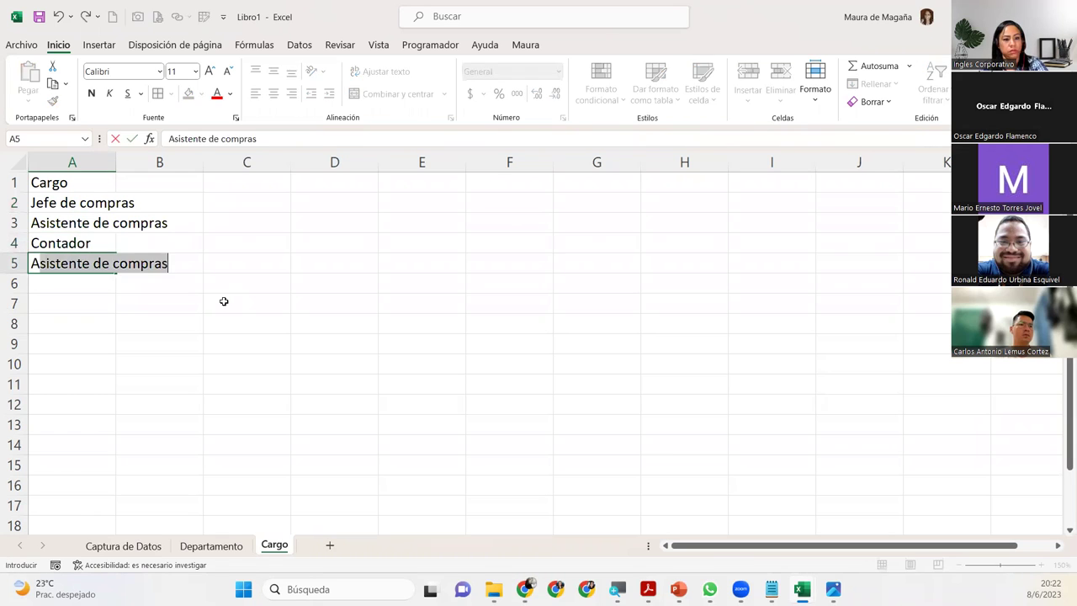
type("uxiliar Contable")
key("Return")
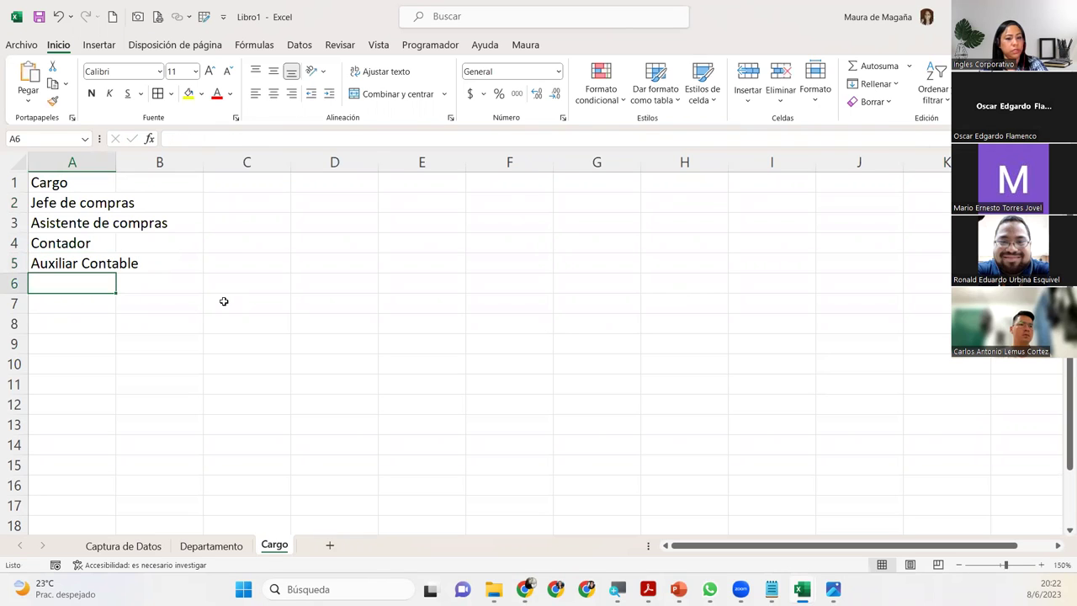
- Enter Selección de personal, Gerente de Recursos Humanos, Vendedor and Supervisor in A6:A9
type("Selección de per")
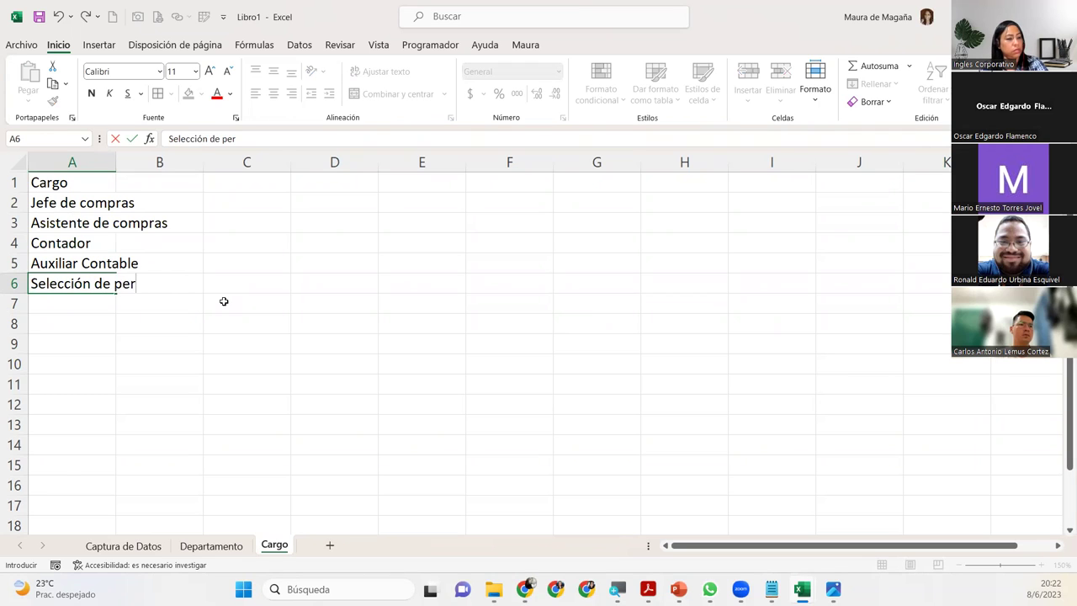
type("sonal")
key("Return")
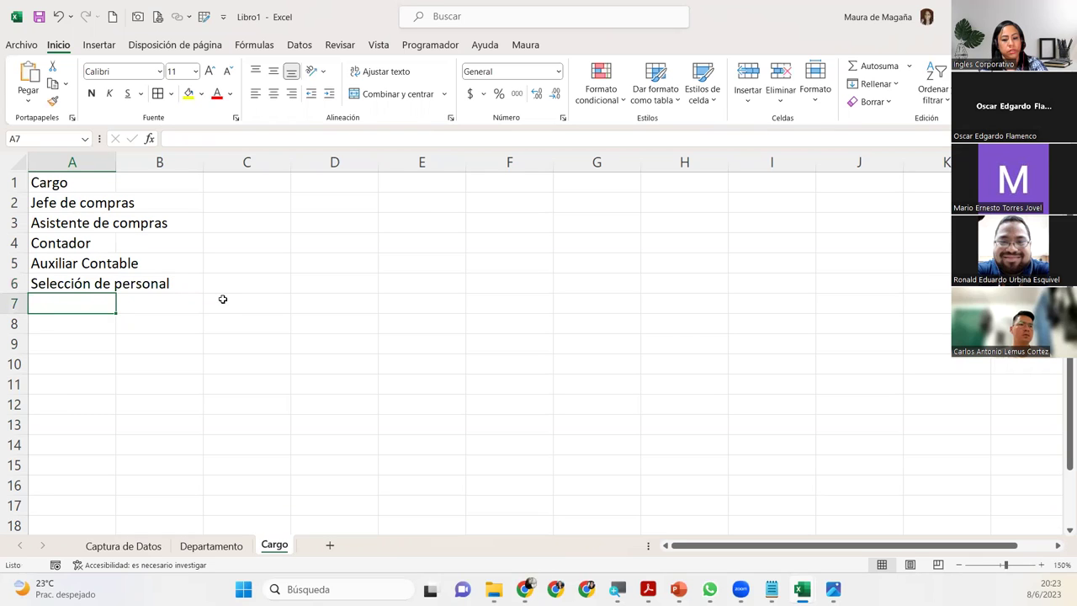
type("Gerente de Recursos Humano")
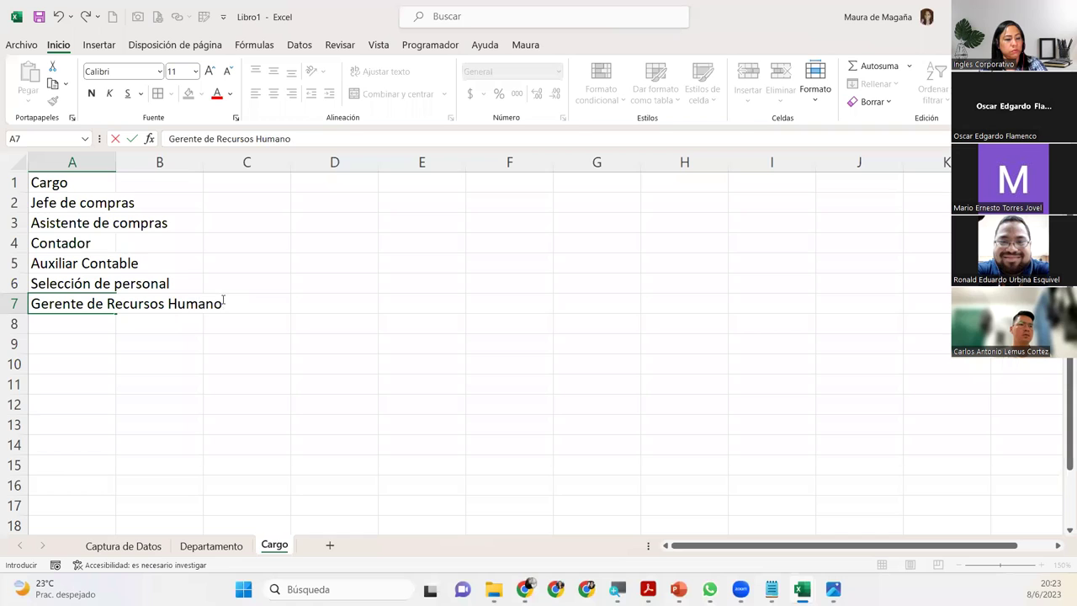
type("s")
key("Return")
type("Vendedor")
key("Return")
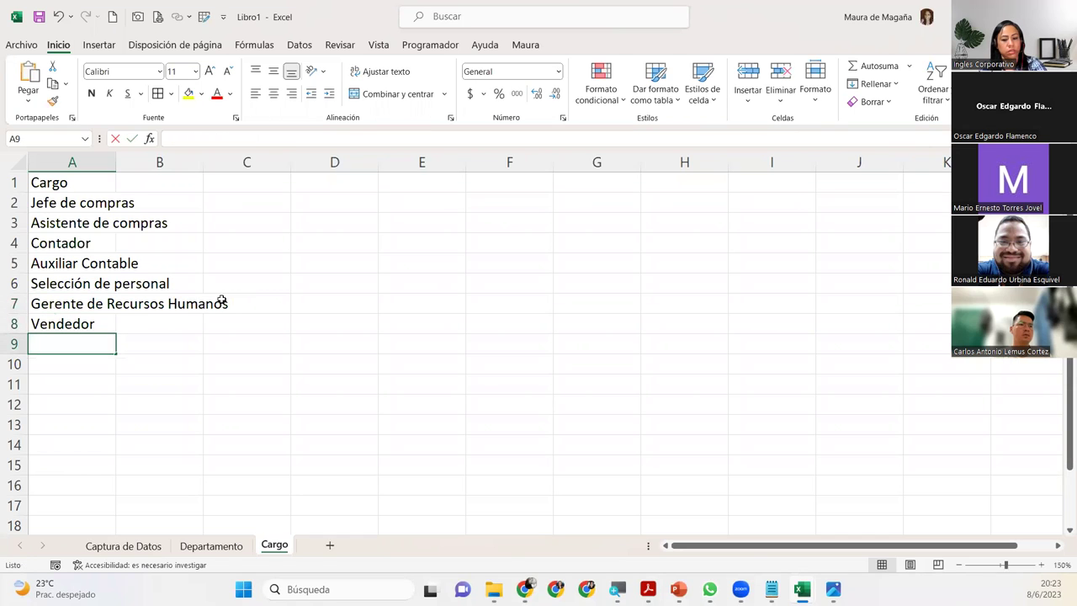
type("Supervisor")
key("Return")
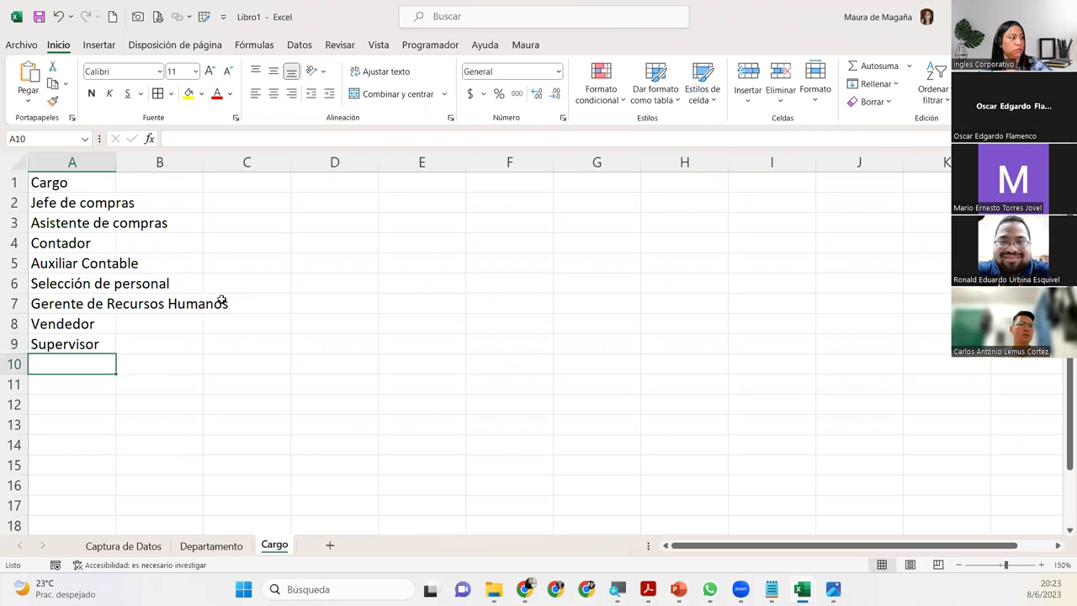
- Copy the Departamento list's header and border formatting onto the Cargo list A1:A9 and widen column A
double_click(109, 164)
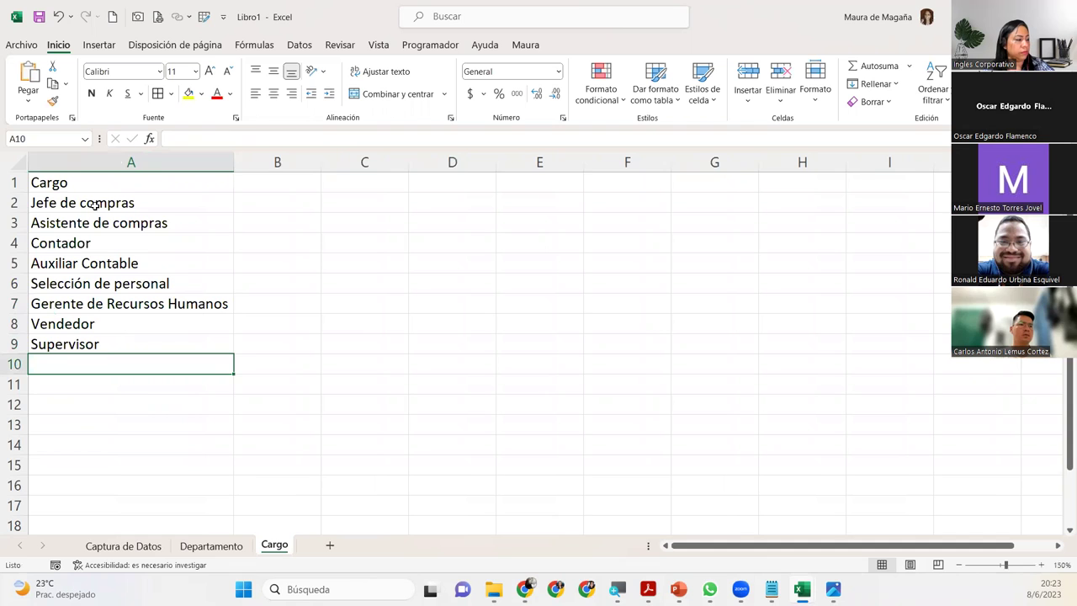
left_click(211, 545)
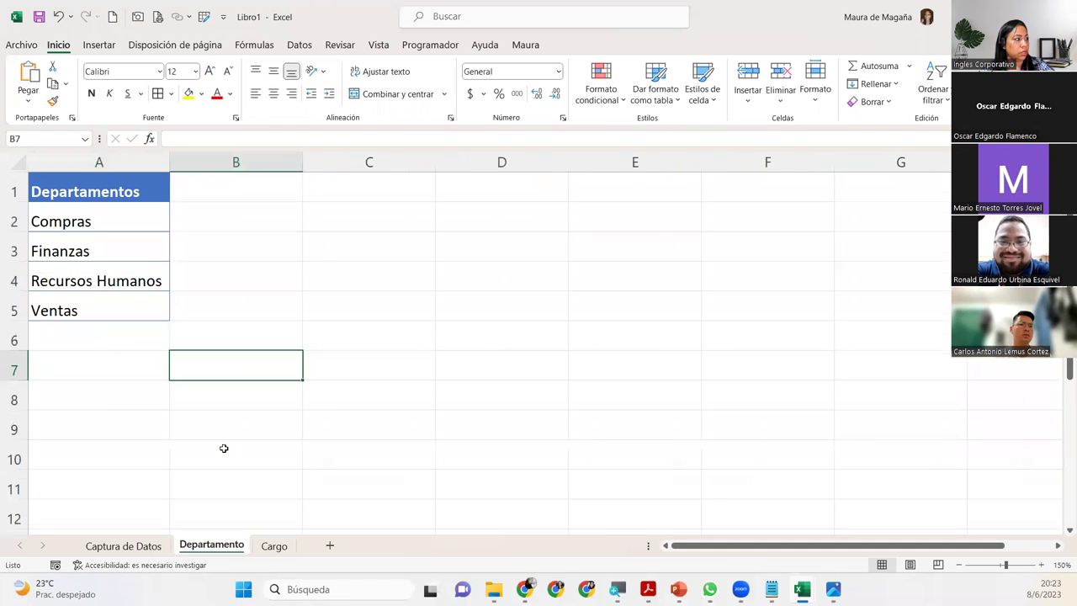
left_click(122, 190)
left_click_drag(116, 218, 120, 295)
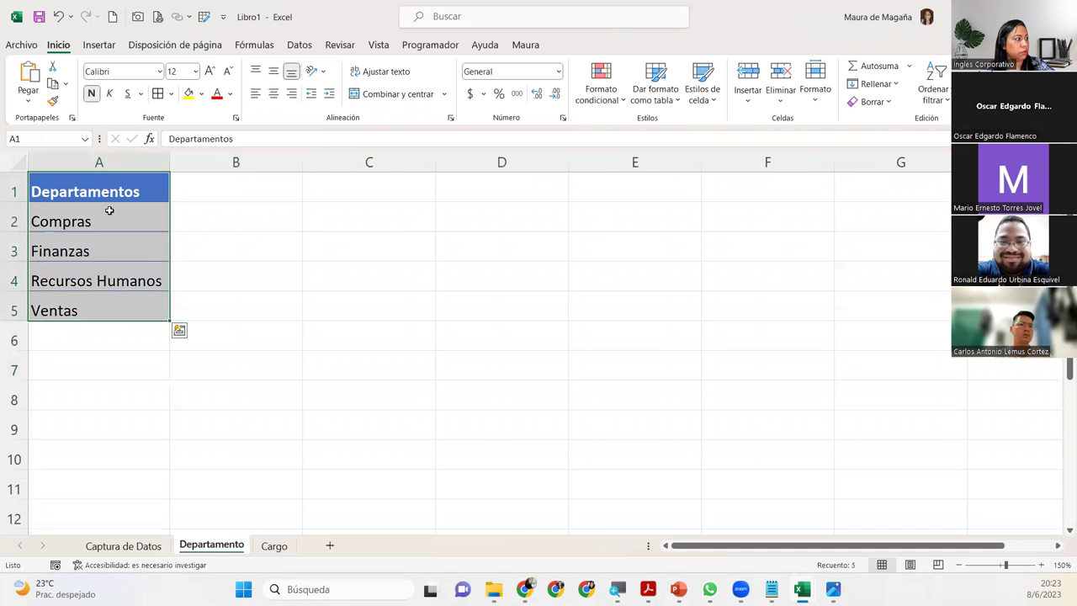
left_click(53, 101)
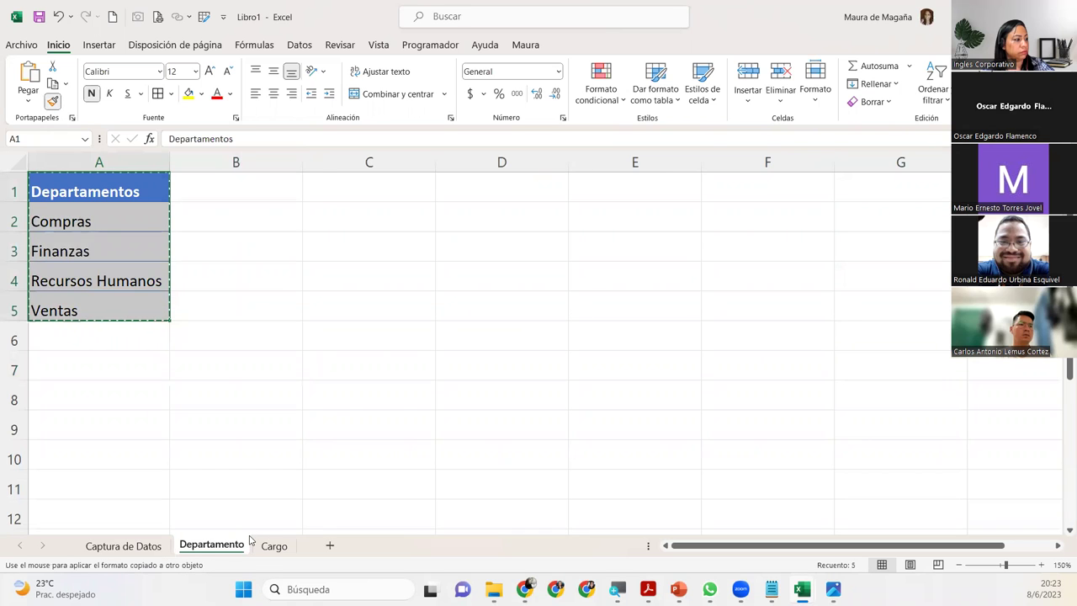
left_click(266, 547)
left_click_drag(149, 185, 170, 344)
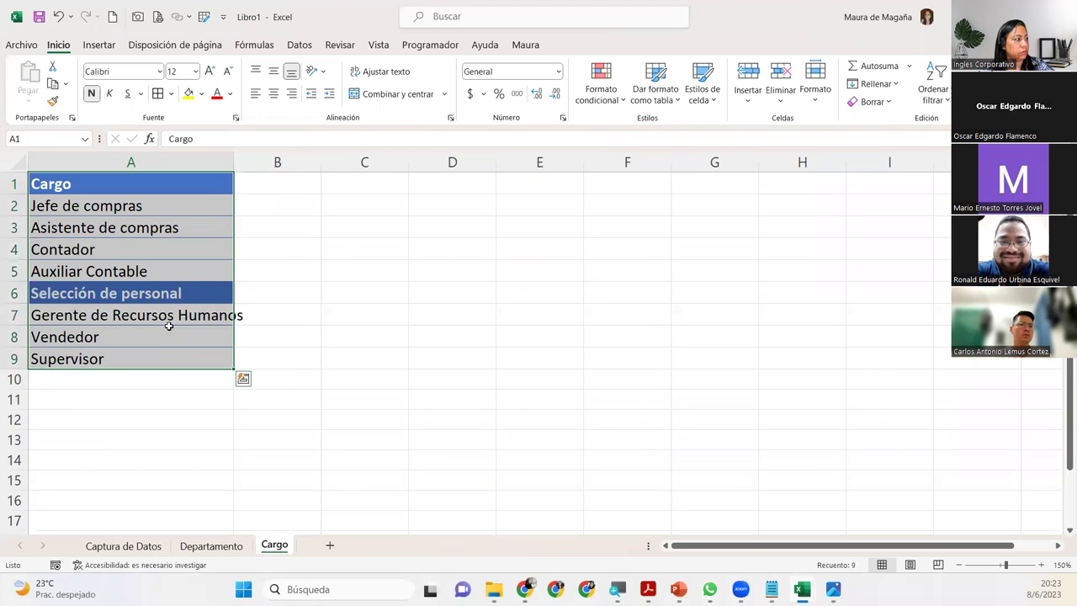
left_click(184, 266)
left_click(53, 101)
left_click_drag(105, 296, 110, 360)
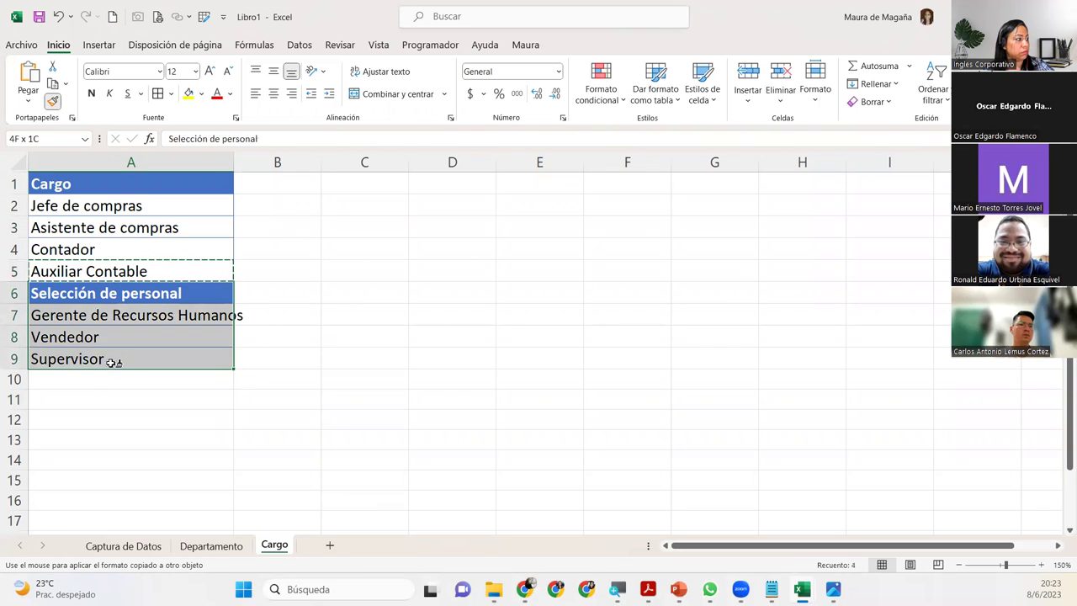
left_click(113, 406)
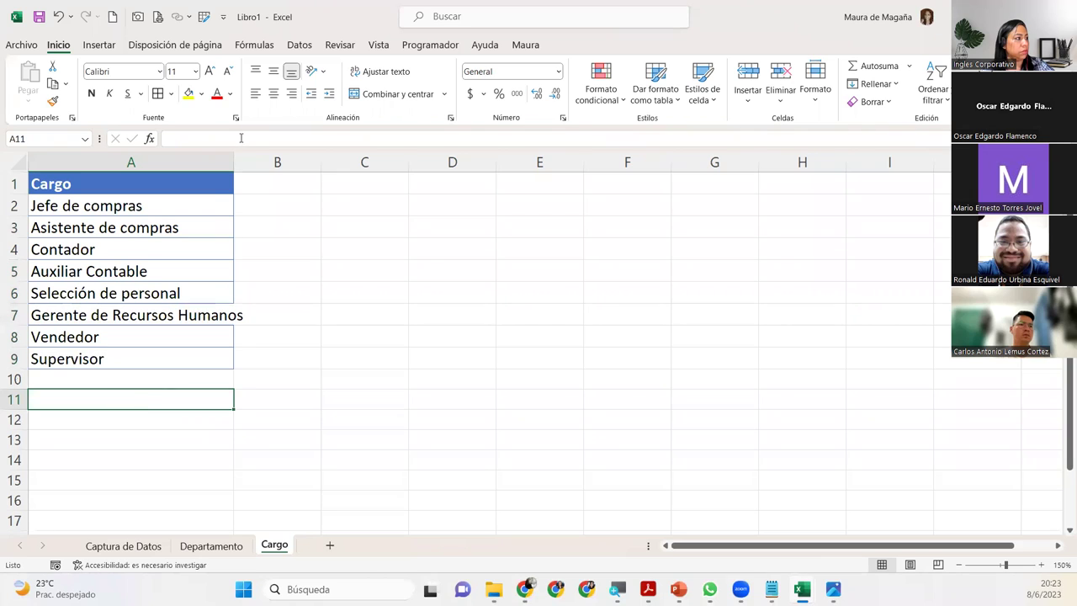
left_click_drag(239, 162, 259, 161)
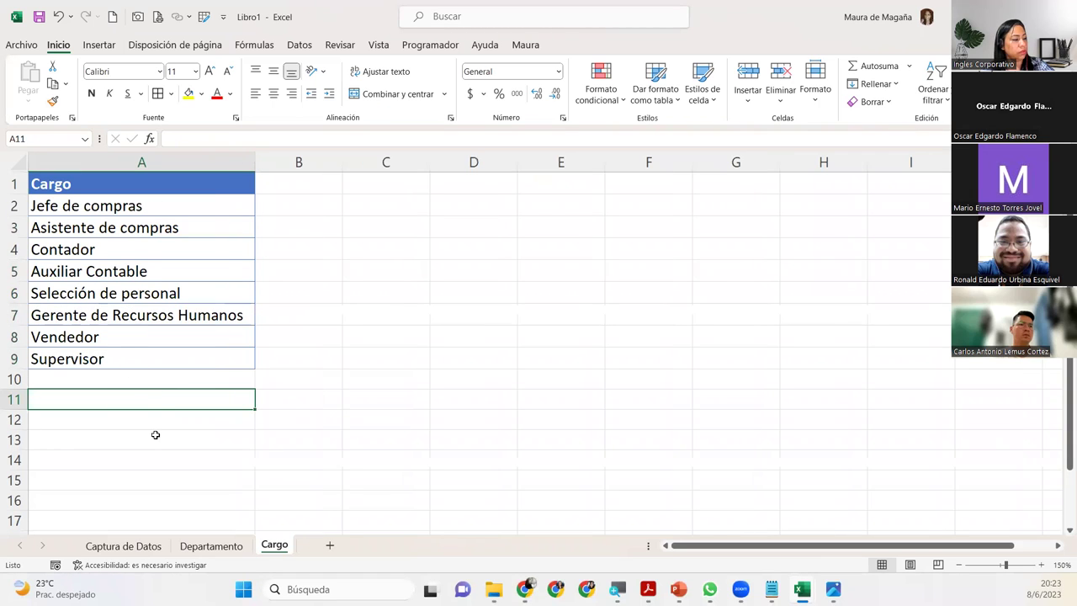
- Centre the Cargo header horizontally, and the Departamentos header horizontally and vertically
left_click(209, 186)
left_click(273, 94)
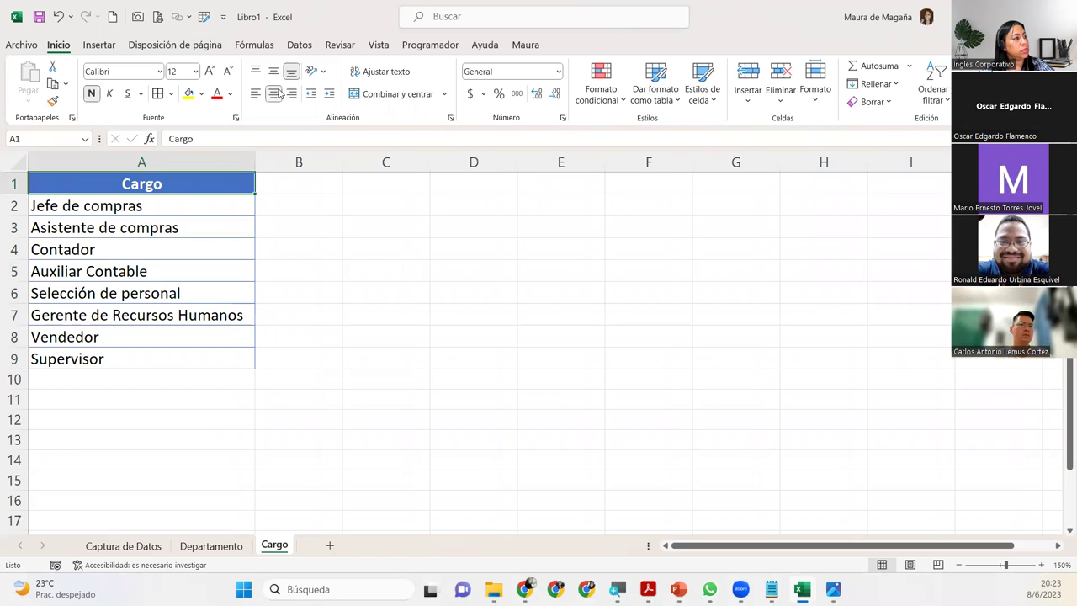
left_click(231, 547)
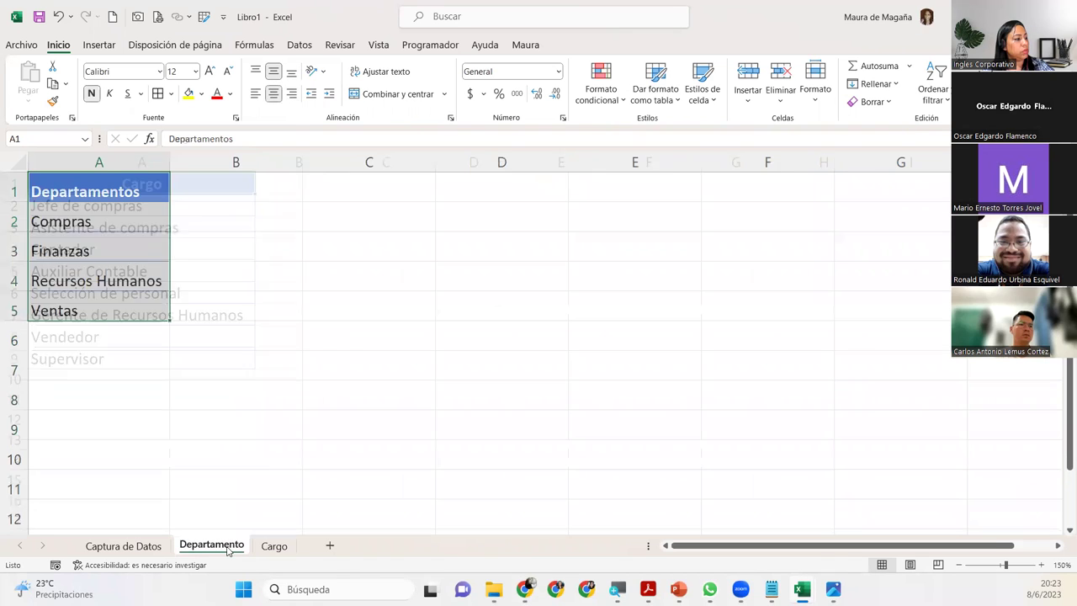
left_click(143, 193)
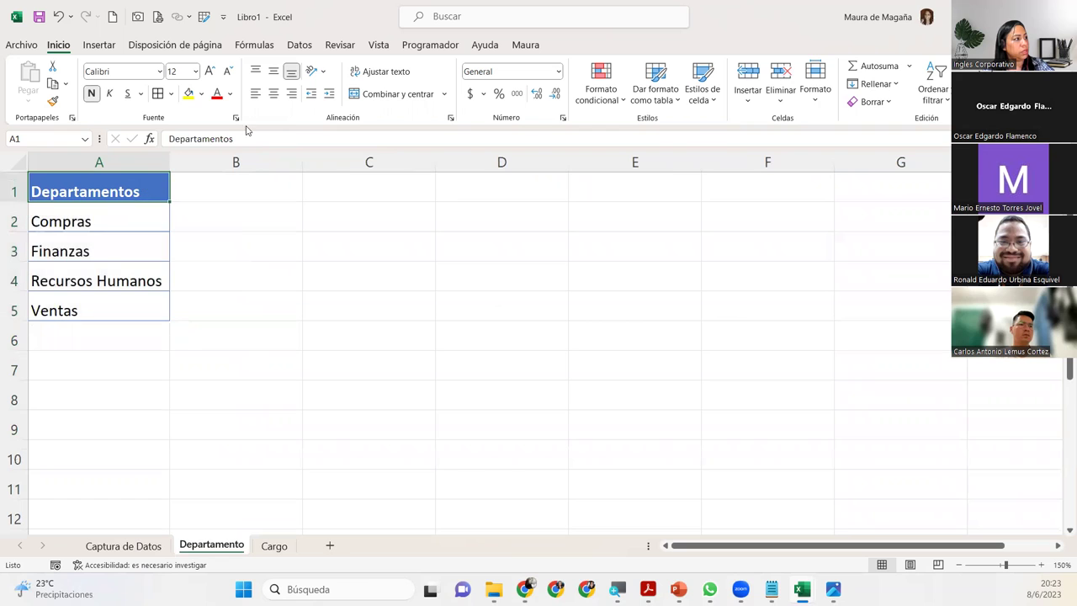
left_click(273, 93)
left_click(273, 71)
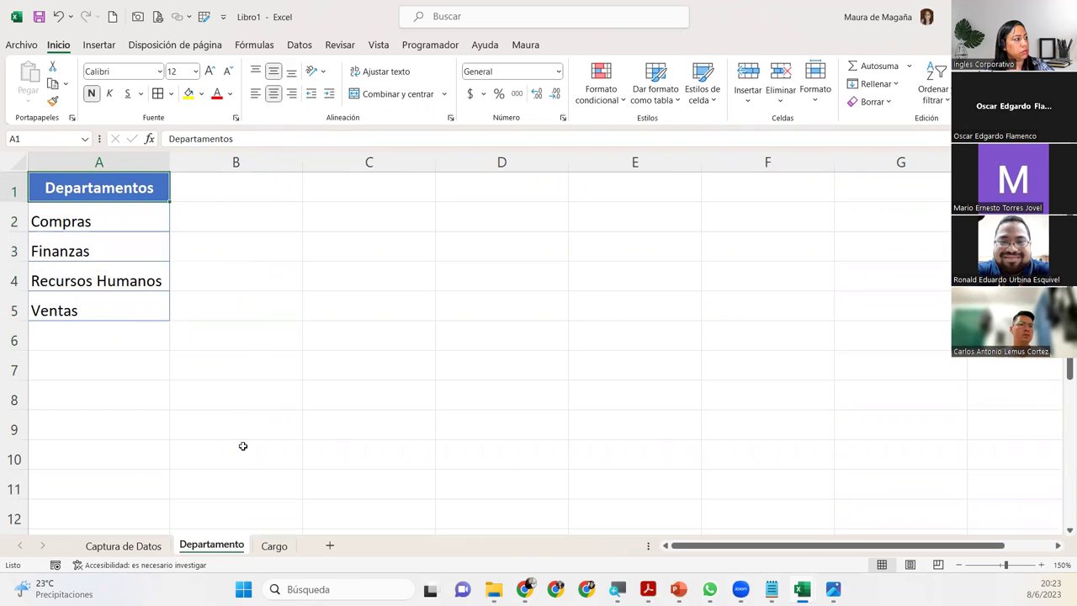
left_click(278, 548)
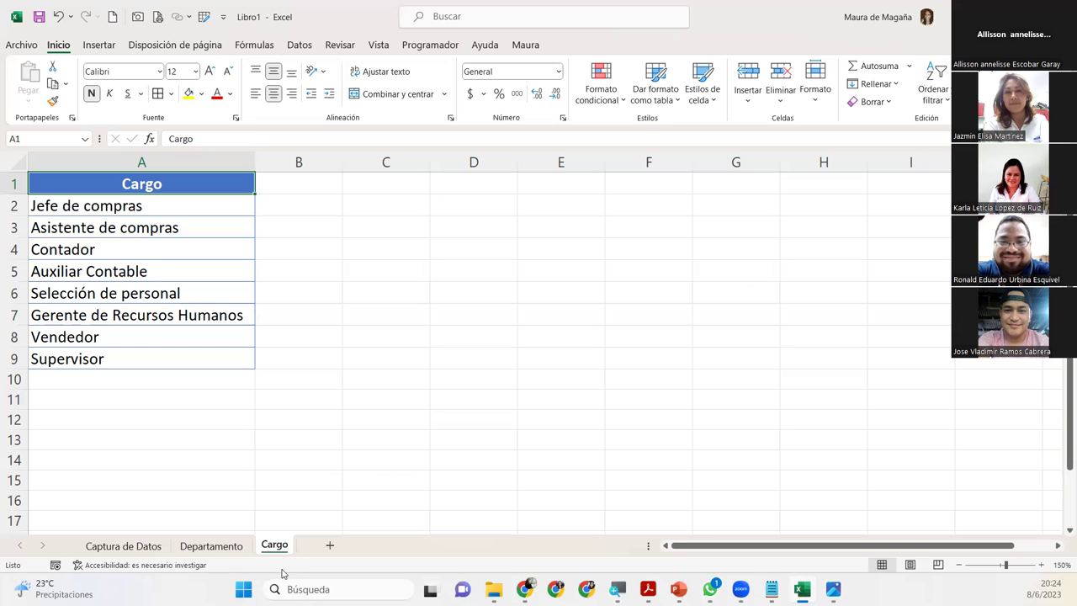
- Review the Captura de Datos, Departamento and Cargo sheets, ending on Captura de Datos
left_click(101, 545)
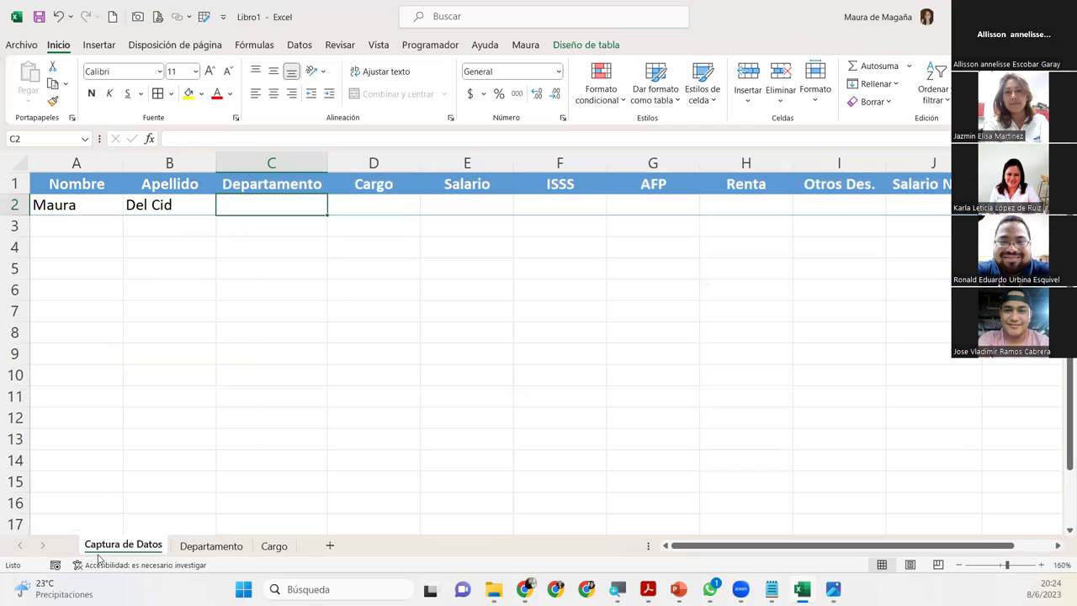
left_click(201, 548)
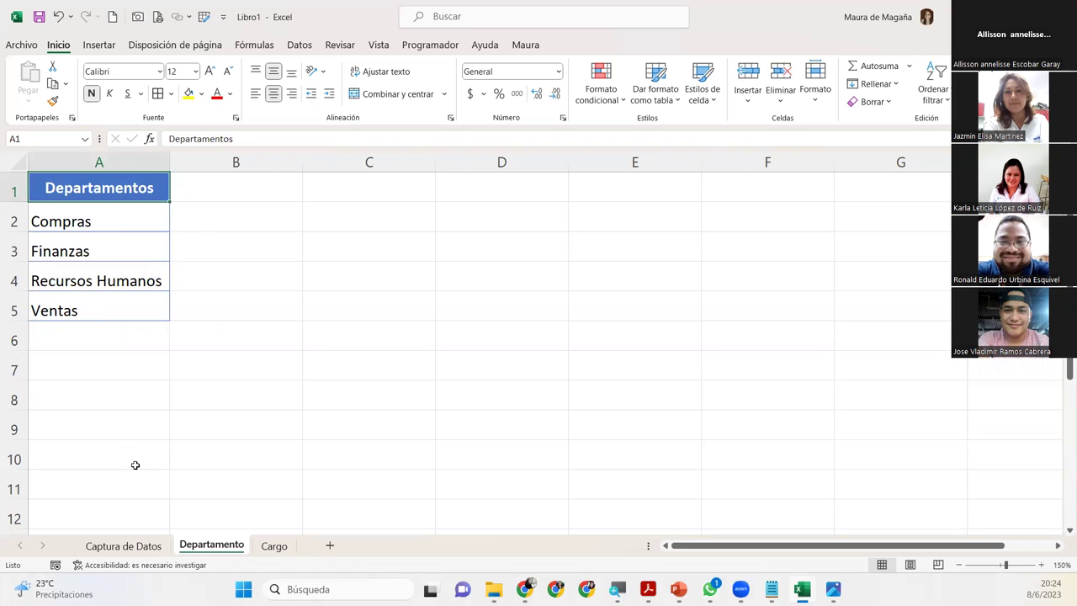
left_click(128, 547)
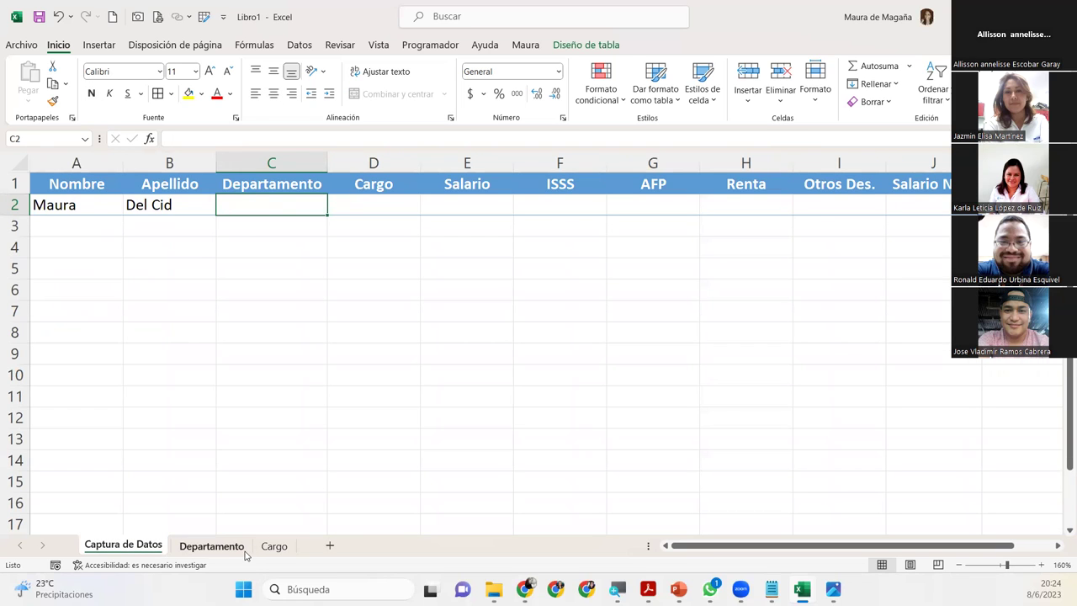
left_click(244, 547)
left_click(271, 546)
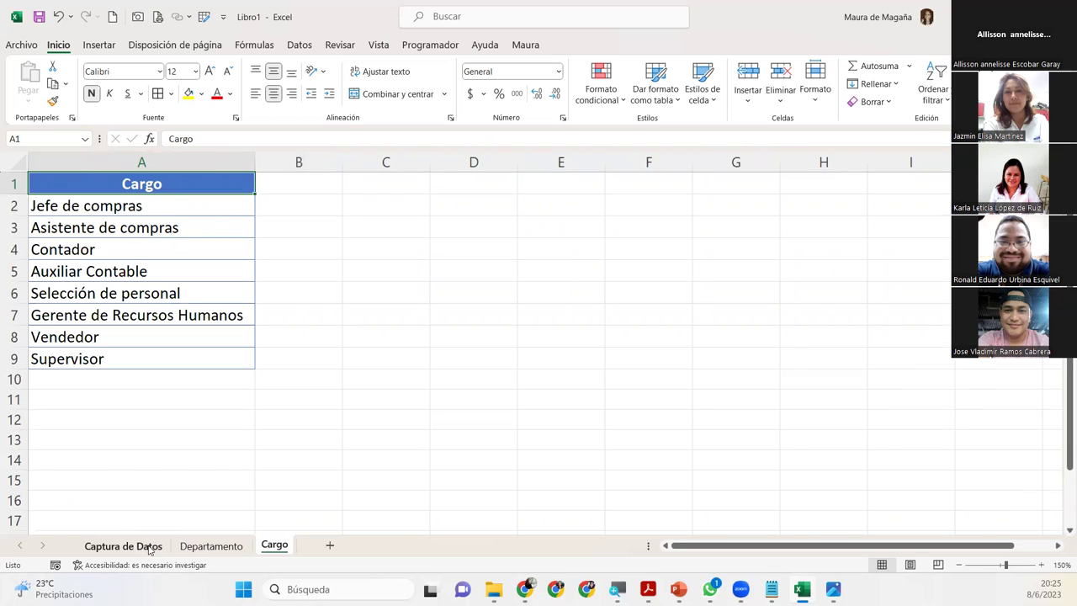
left_click(151, 548)
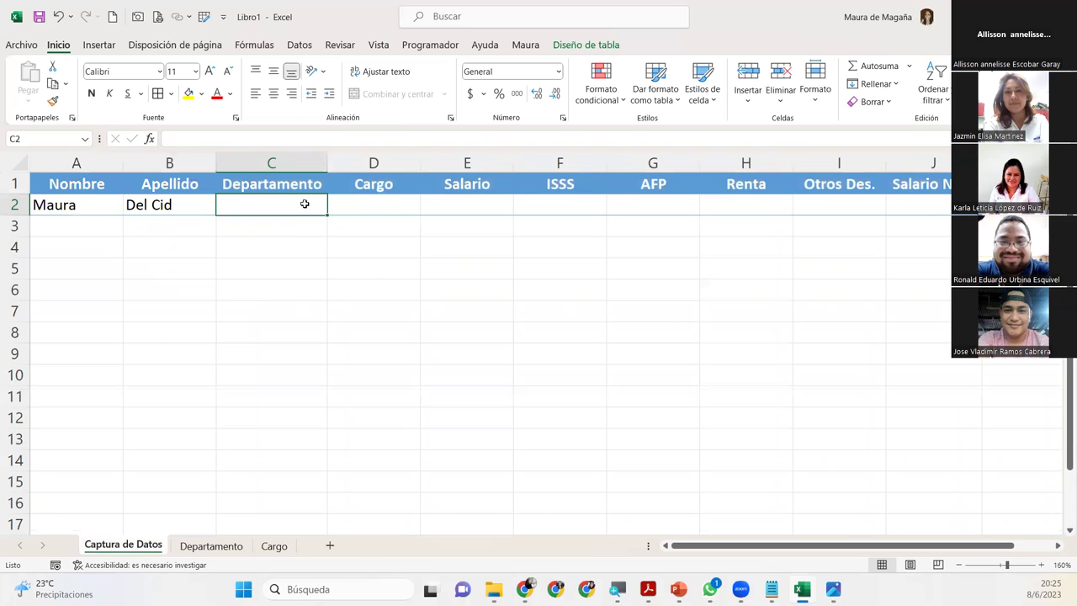
- Enter Finanzas, Contador, a 2500 salary and 50 in Otros Des. across row 2
type("Finanzas")
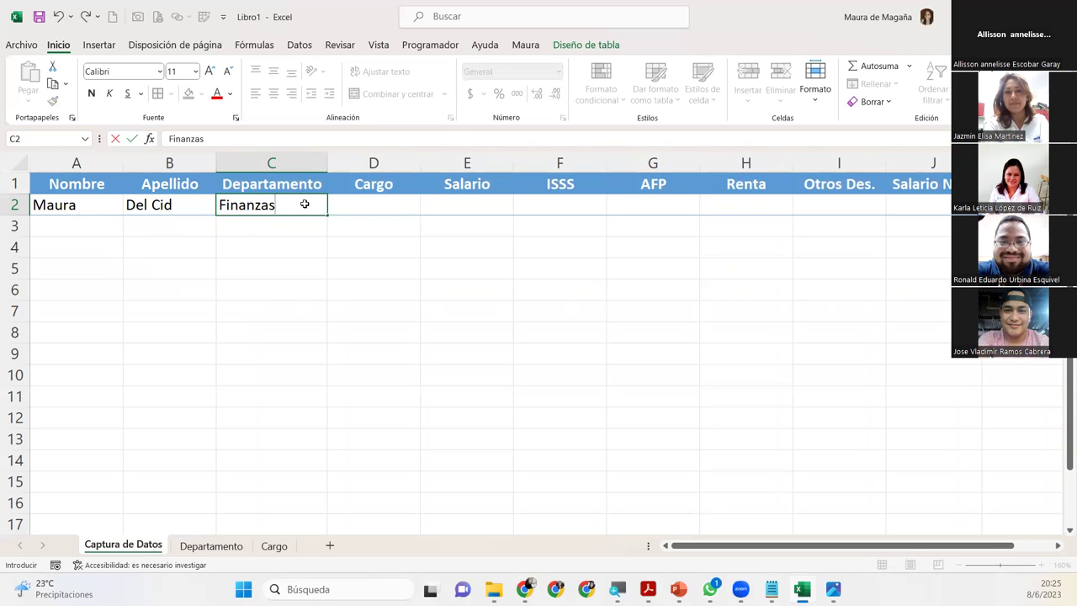
key("Tab")
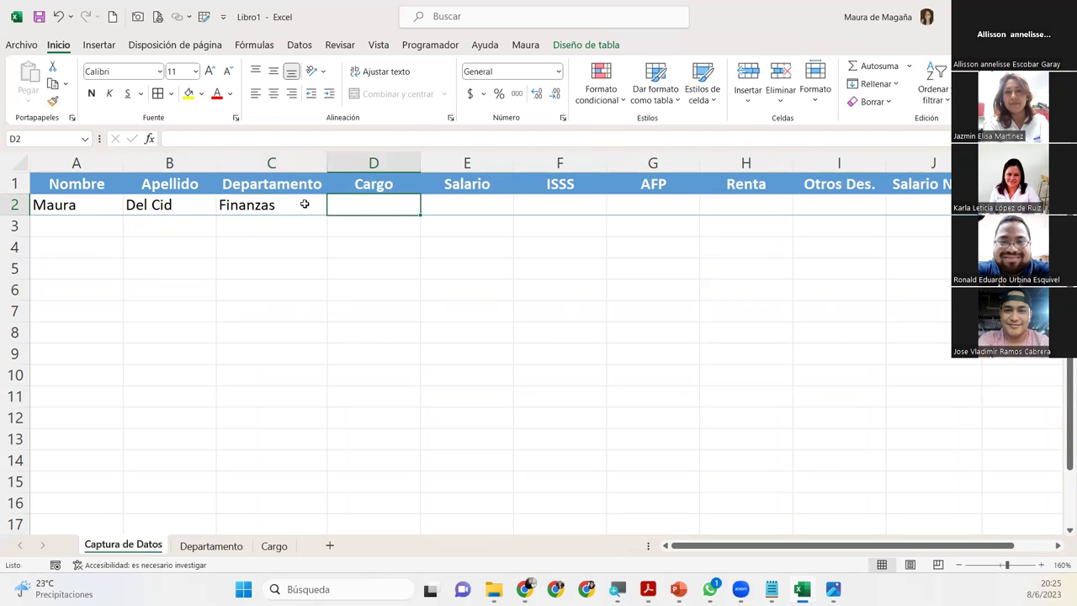
type("Contador")
key("Tab")
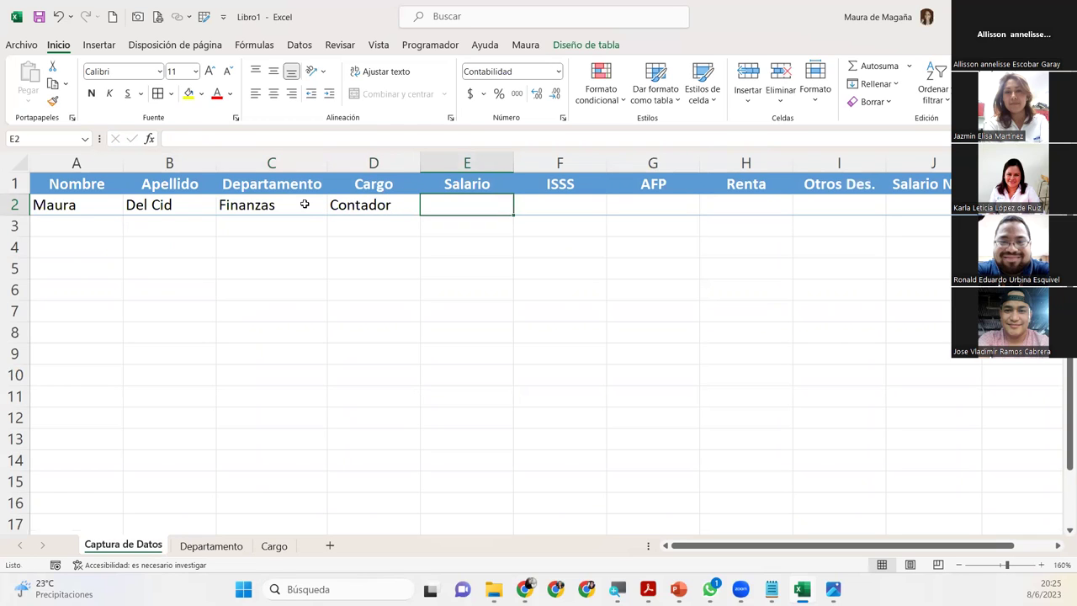
type("2500")
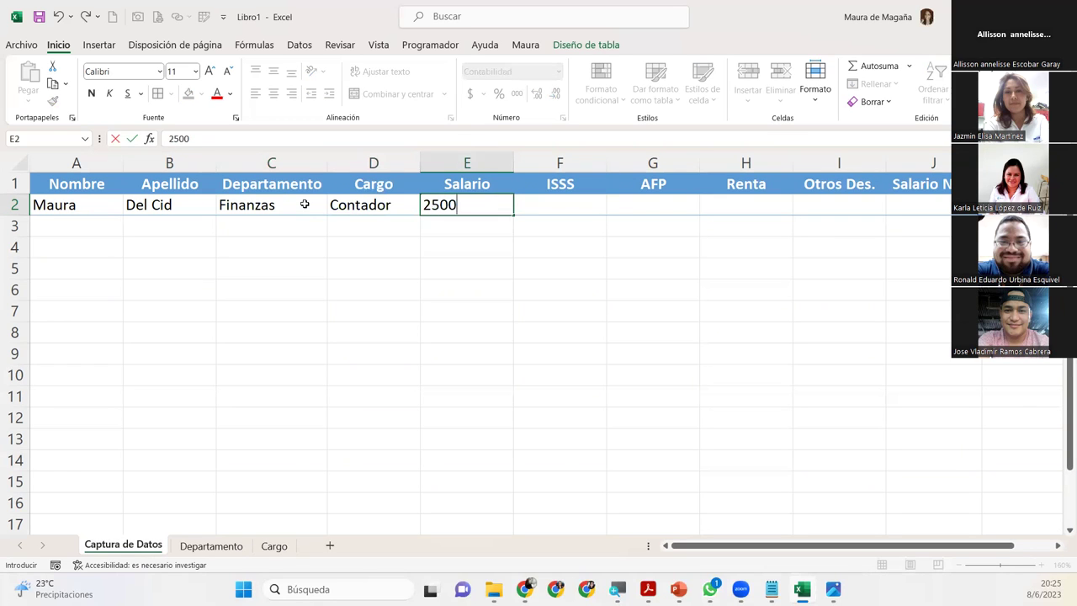
key("Tab")
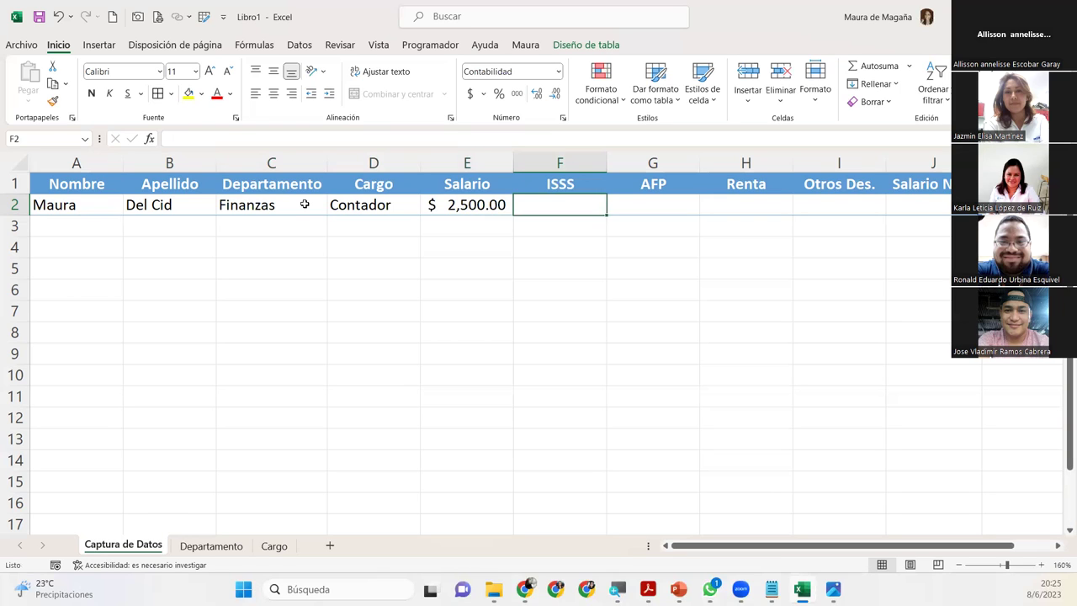
key("Tab")
key("Tab")
key("Tab")
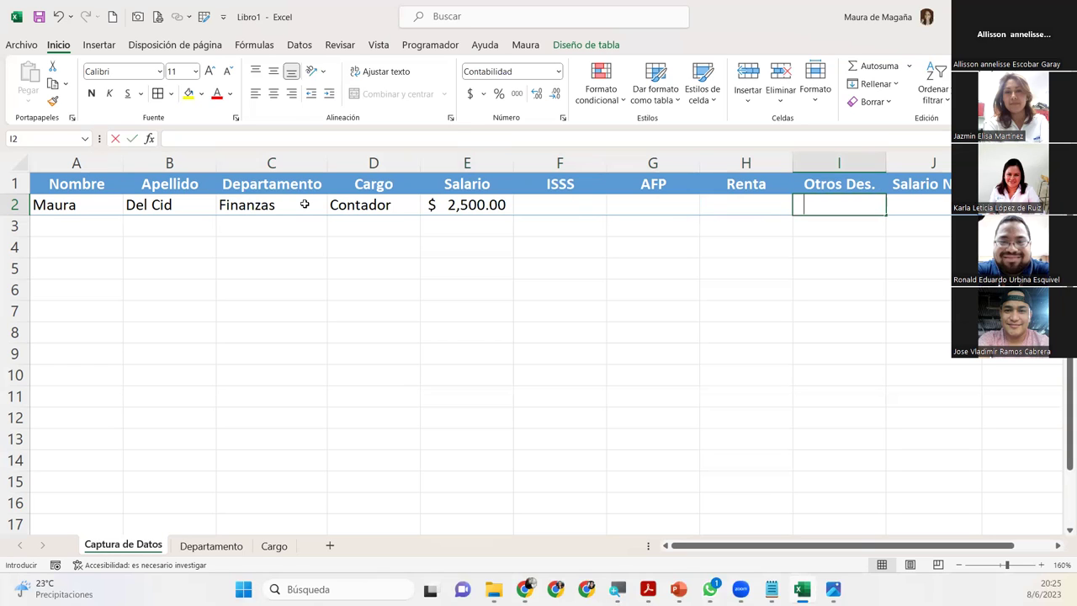
type("2")
key("BackSpace")
type("50")
key("Tab")
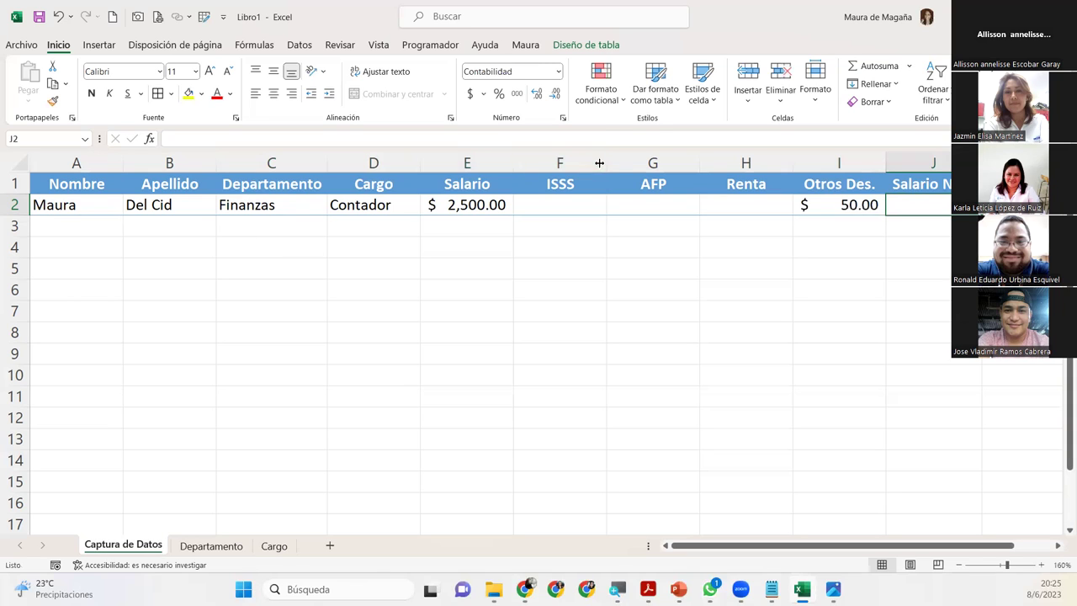
- Select the ISSS and net salary cells of row 2
left_click(579, 209)
left_click(655, 222)
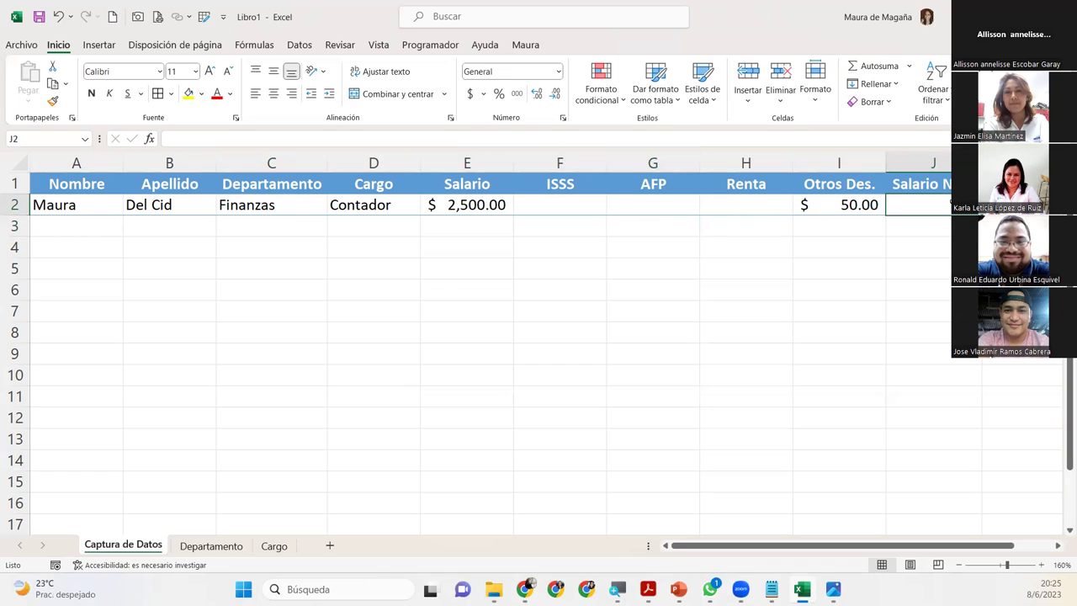
left_click(926, 205)
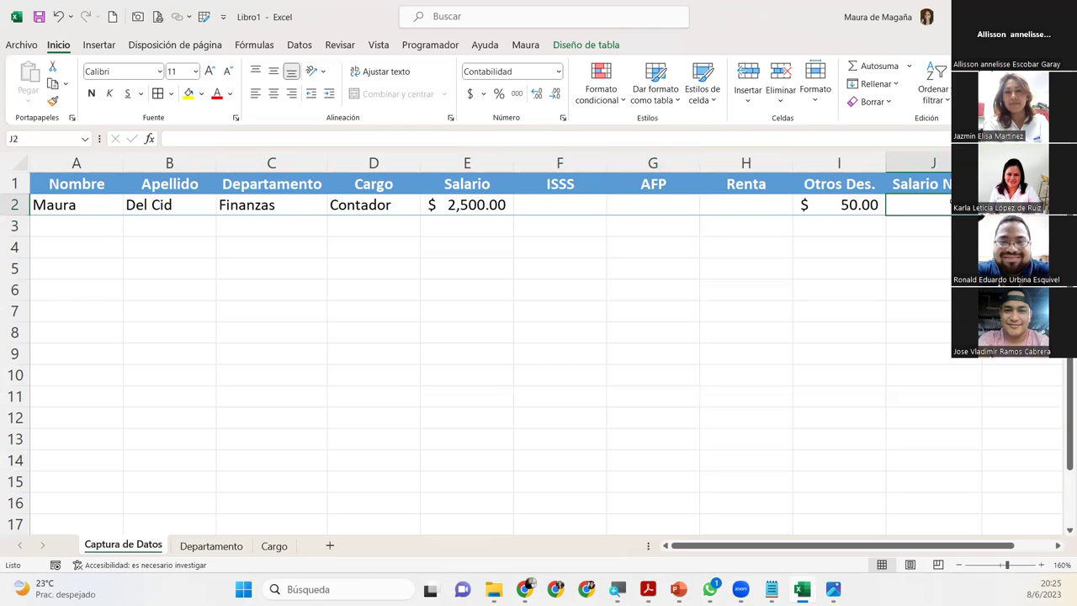
left_click(598, 205)
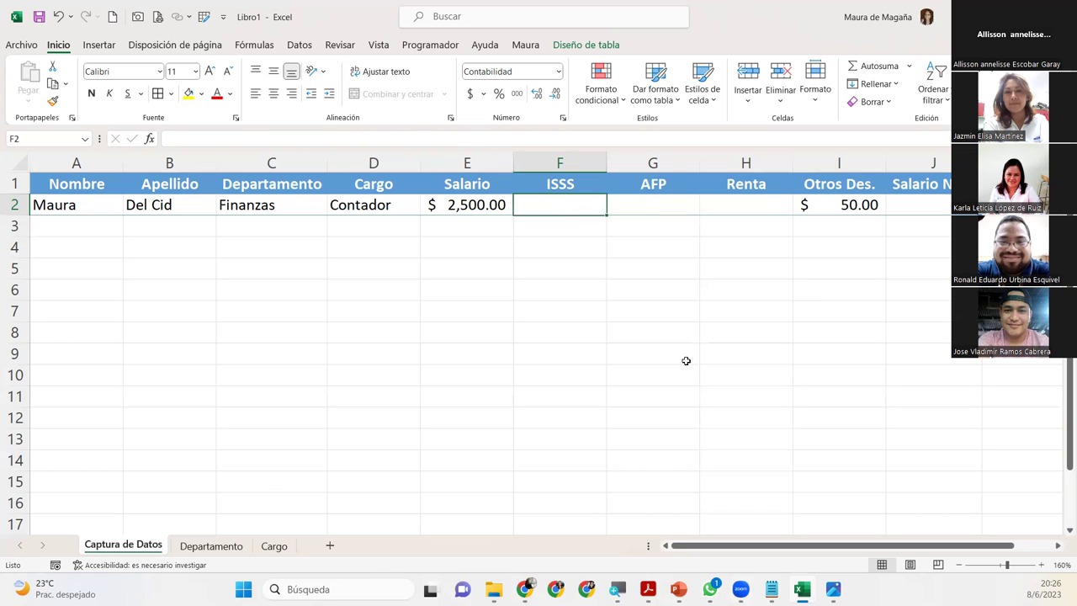
- In Save As, browse to the Inglés Corporativo > Excel Avanzado G7-EXA-04-2023 folder
left_click(30, 45)
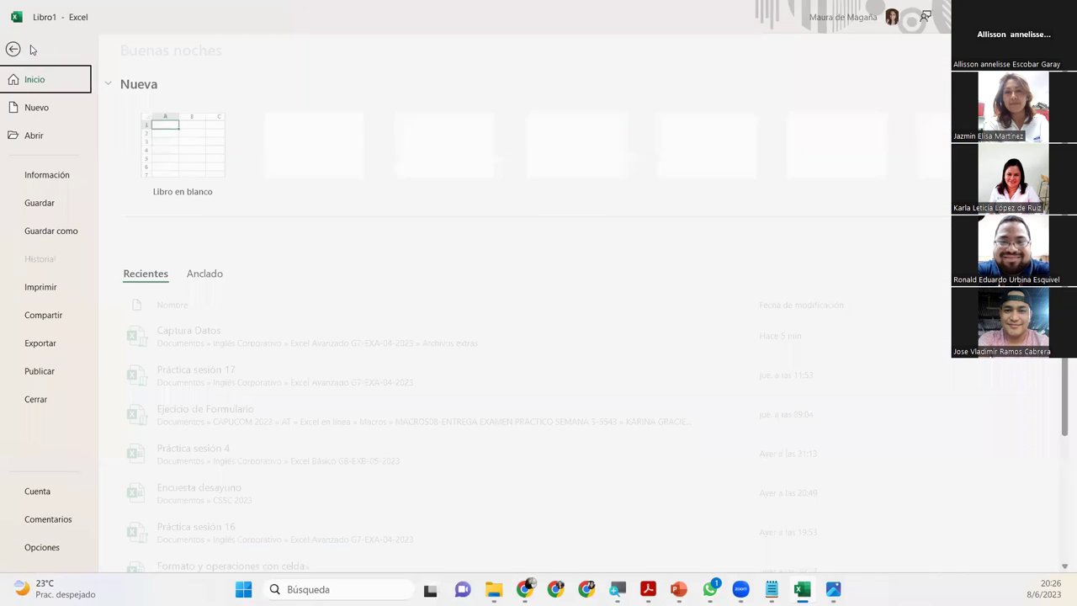
left_click(78, 229)
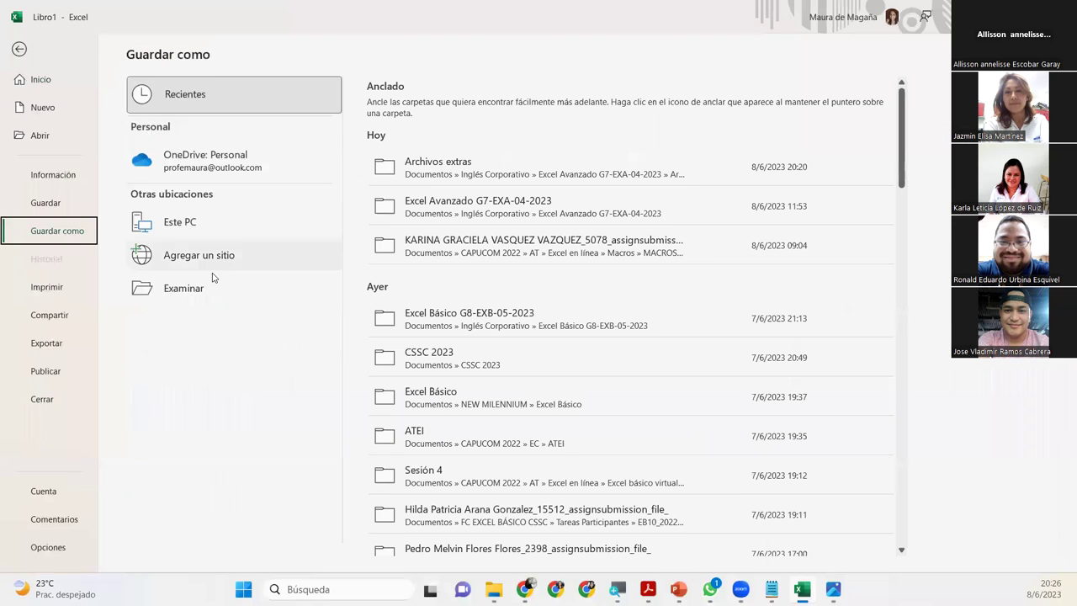
left_click(227, 298)
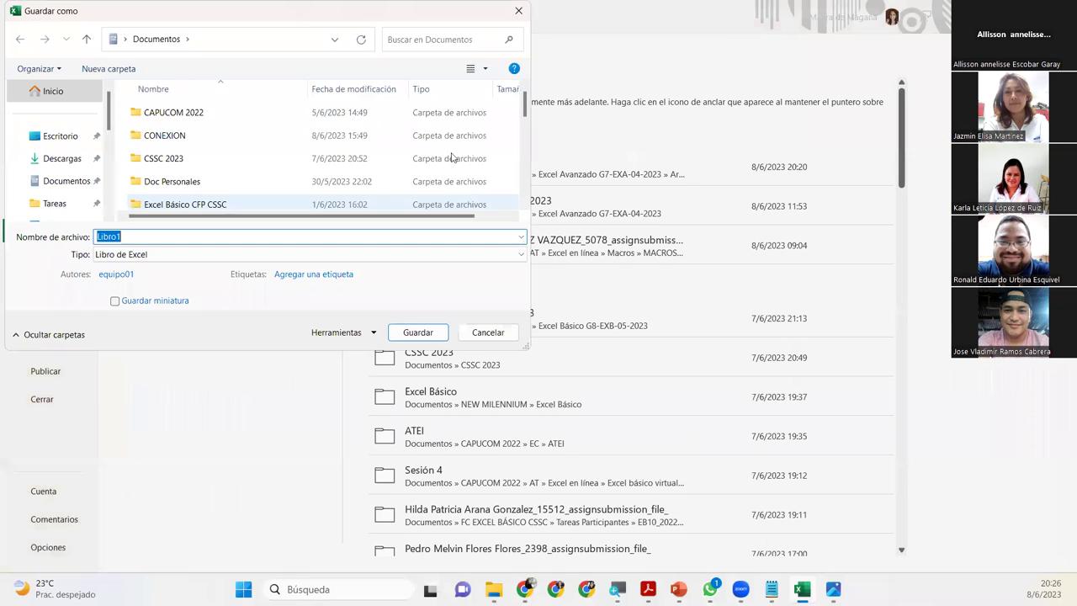
left_click(211, 204)
key("Down")
scroll(211, 206, "down", 1)
key("Down")
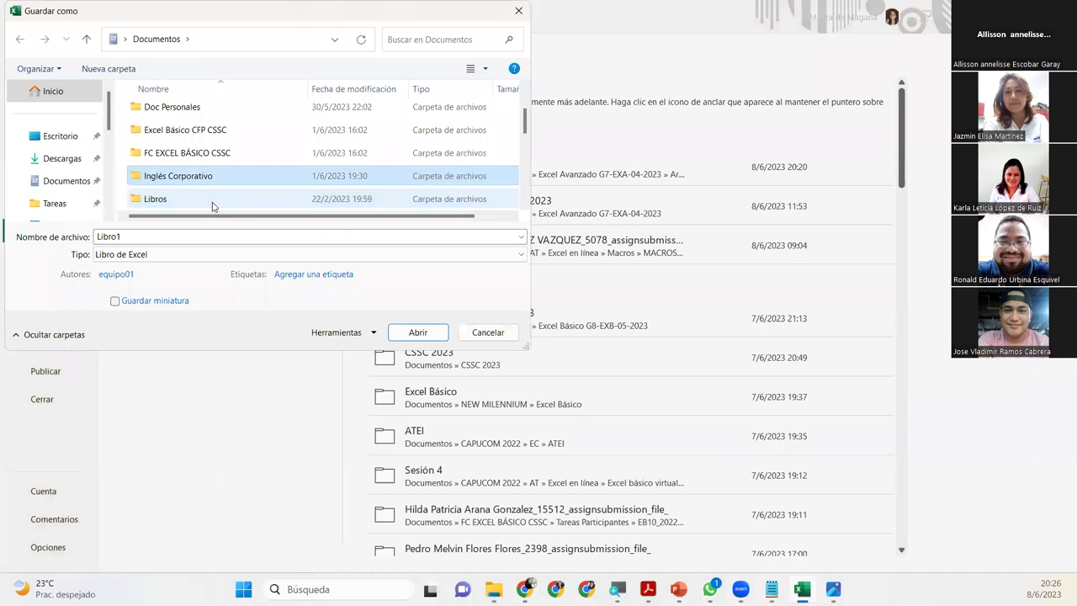
key("Return")
double_click(245, 118)
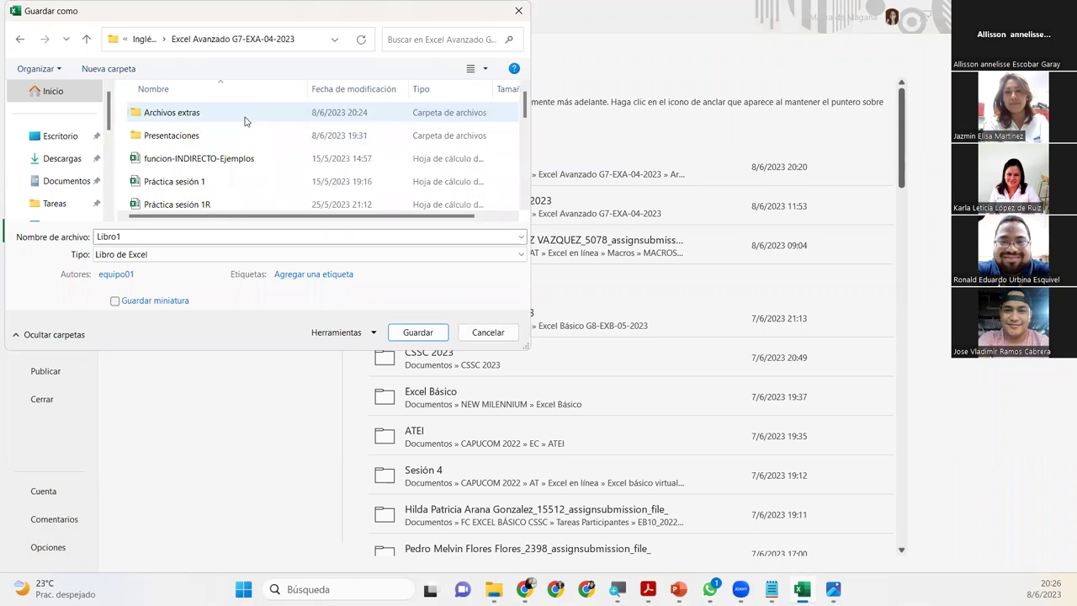
- Change the file name to 'Práctica sesión 18' and choose the macro-enabled workbook type
left_click(215, 236)
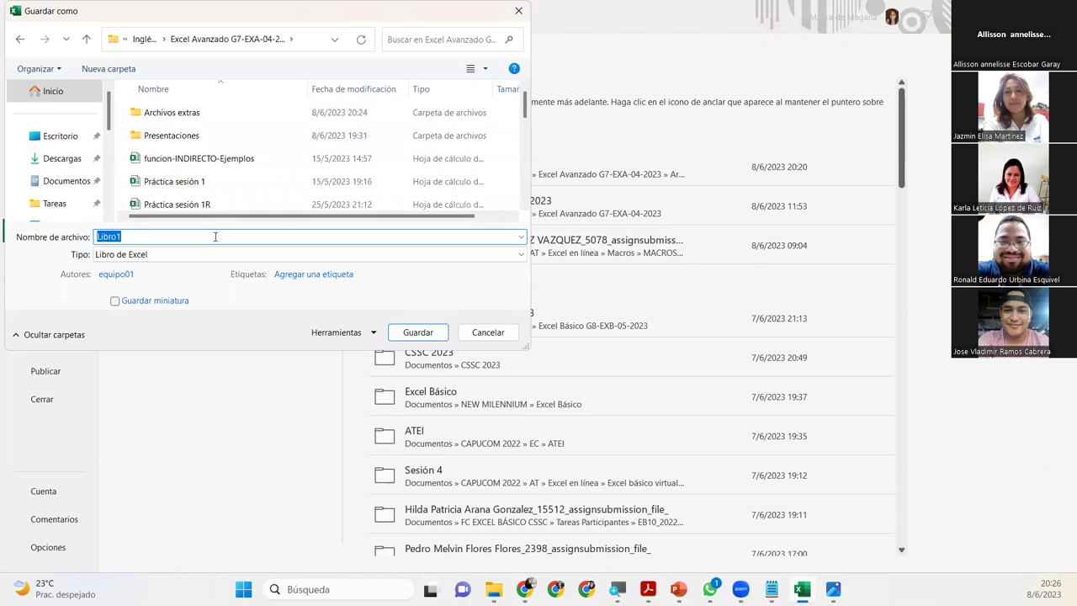
left_click_drag(524, 105, 529, 195)
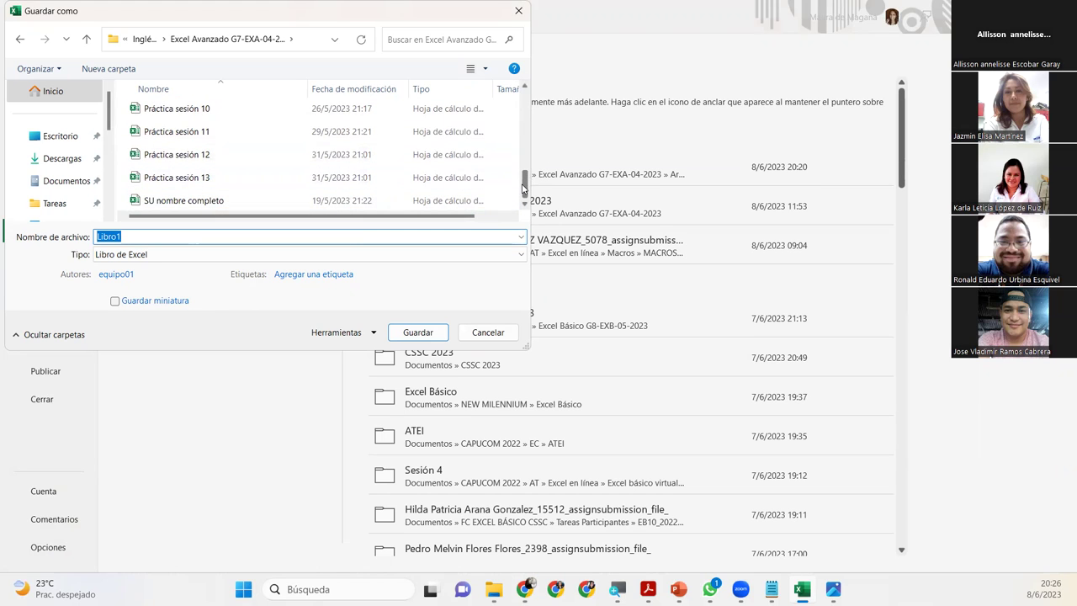
left_click_drag(524, 188, 547, 96)
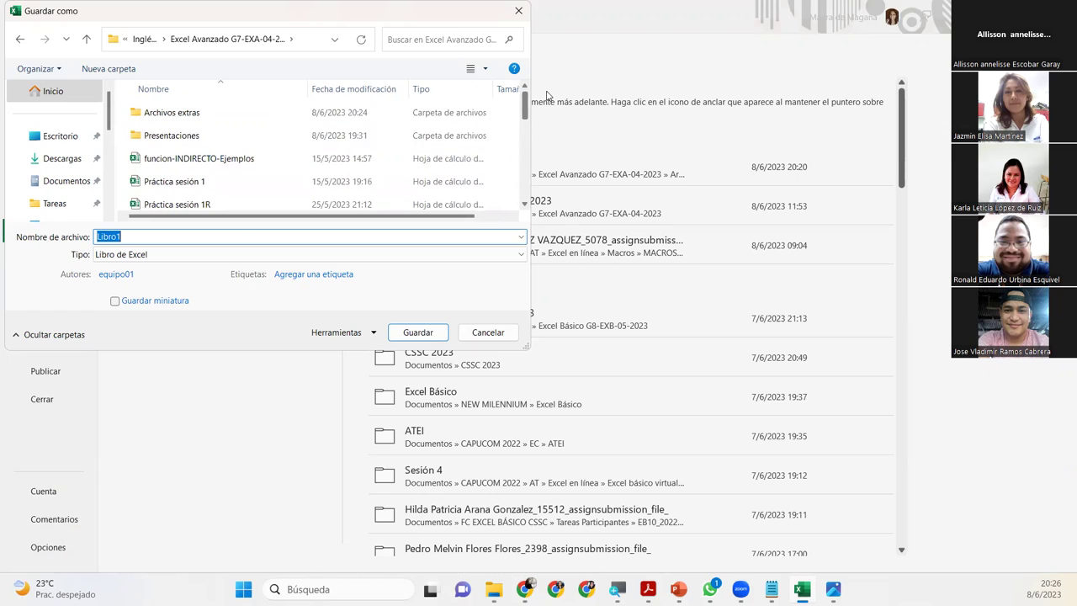
left_click_drag(547, 96, 548, 220)
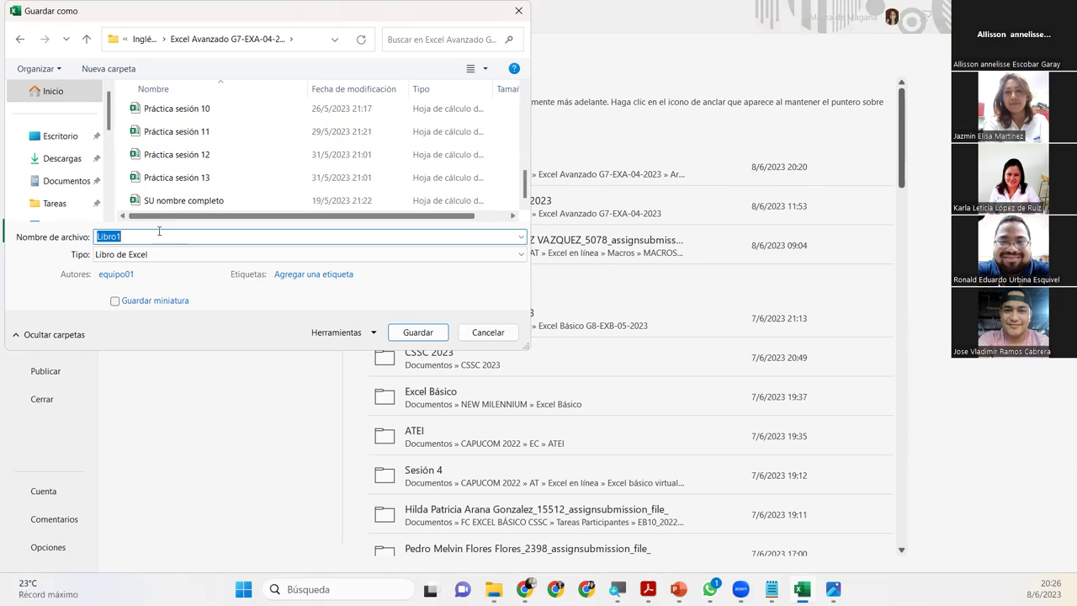
left_click(183, 178)
left_click(167, 236)
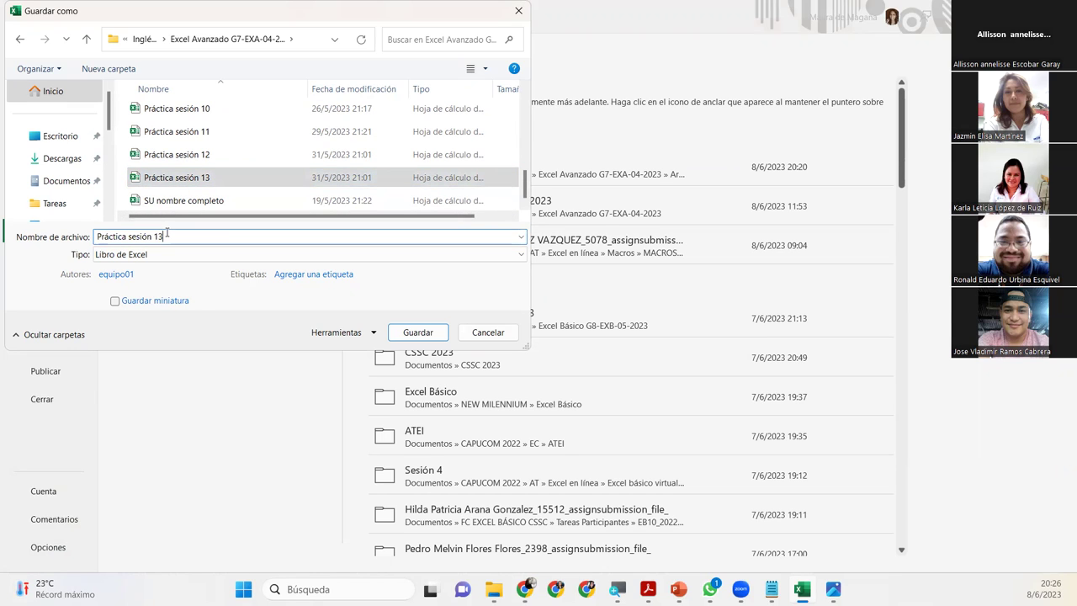
key("BackSpace")
type("8")
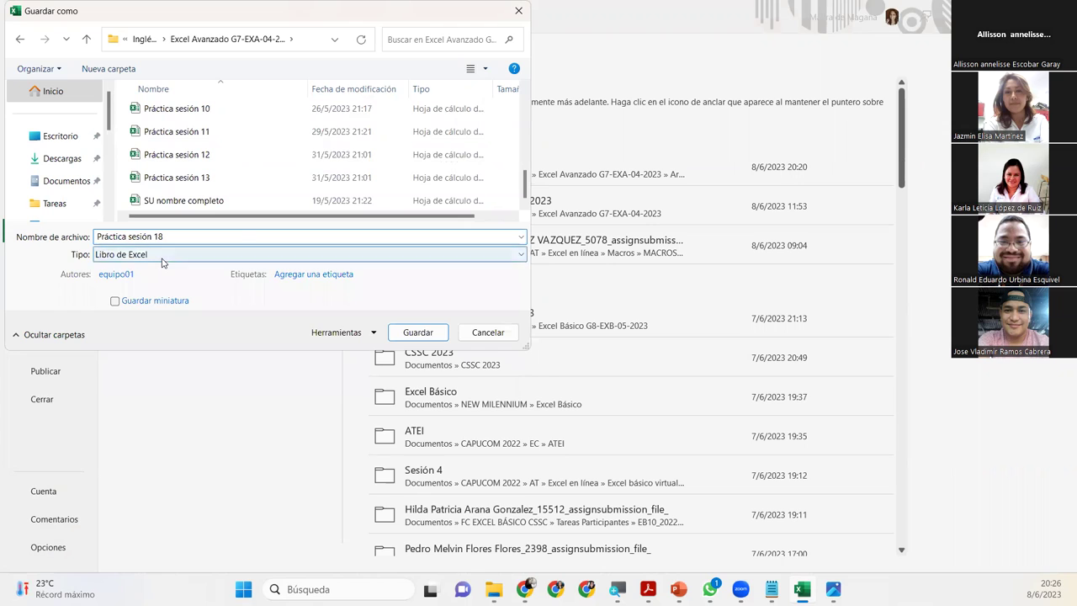
left_click(160, 254)
left_click(155, 266)
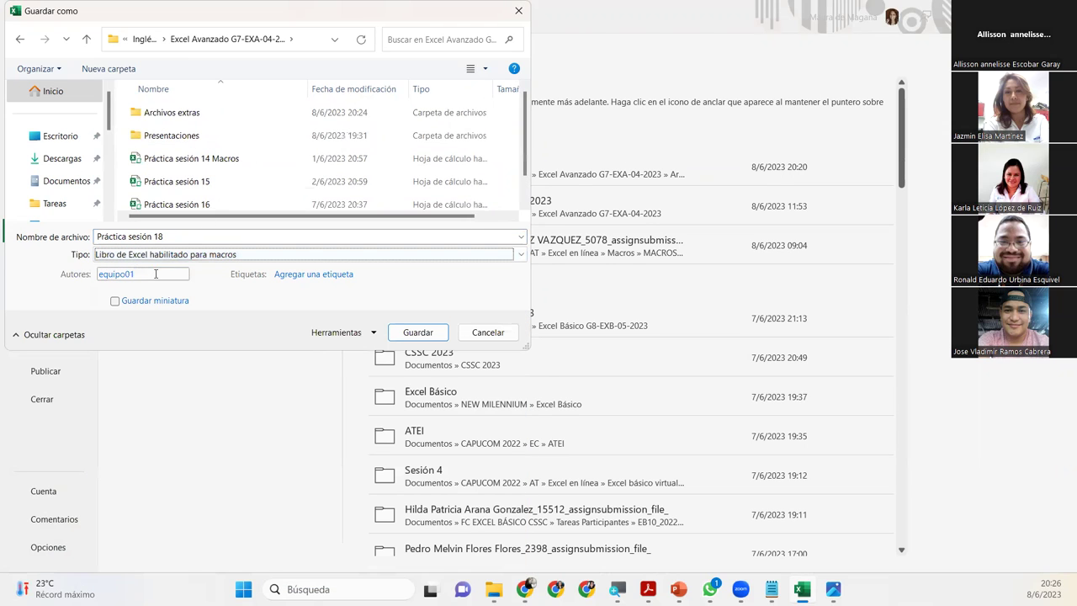
- Extend the file name to 'Práctica sesión 18 Captura de datos'
left_click_drag(526, 145, 524, 175)
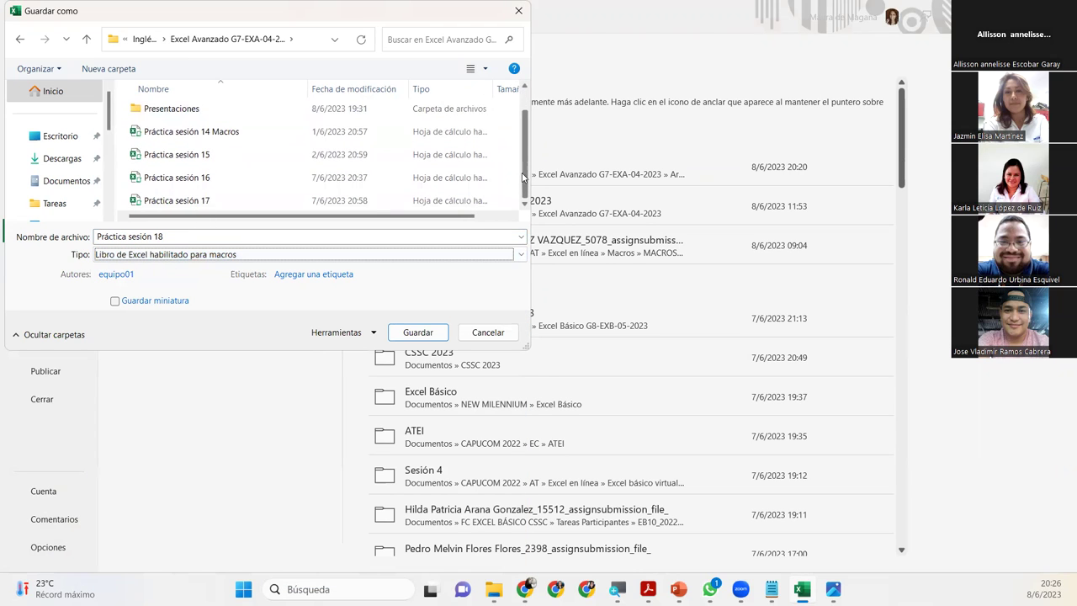
left_click(175, 236)
left_click(175, 235)
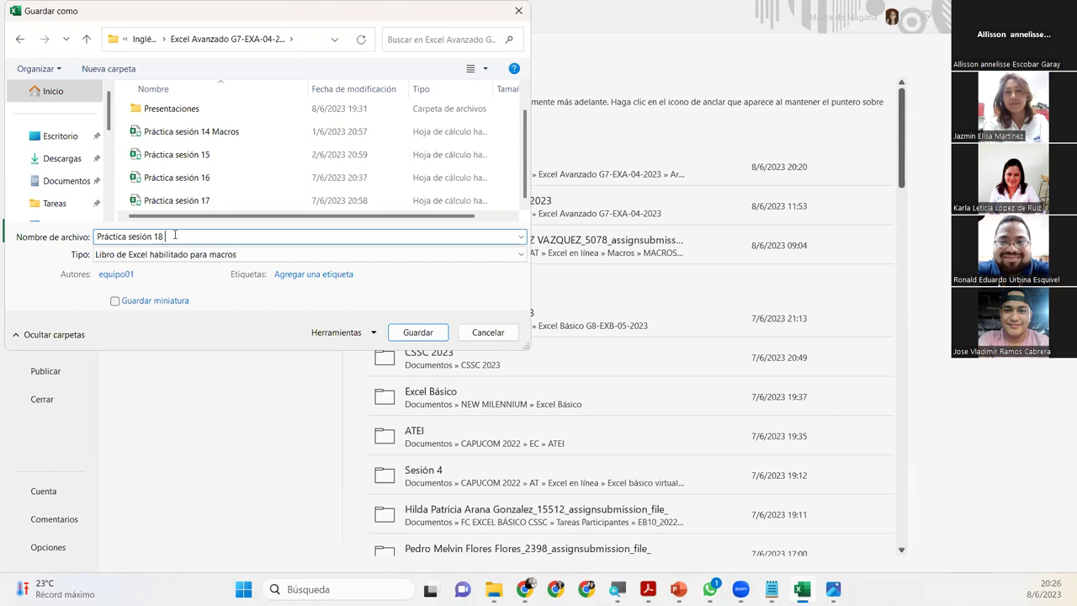
type("Captura datos")
left_click(196, 236)
type("de datos")
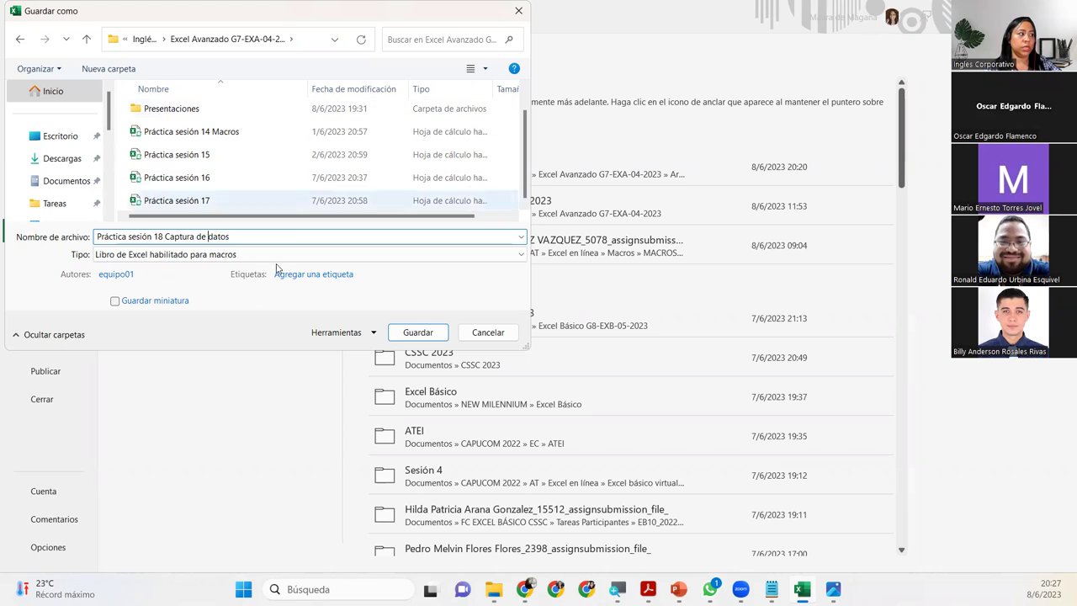
- Save the macro-enabled workbook 'Práctica sesión 18 Captura de datos' and show the Programador ribbon tab
left_click(425, 332)
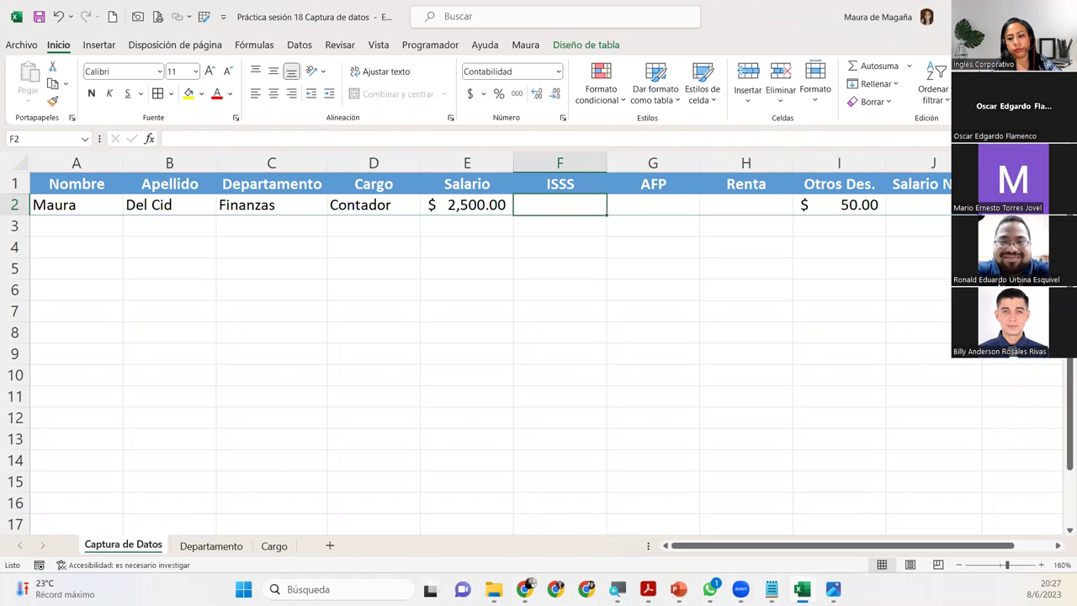
key("alt+Tab")
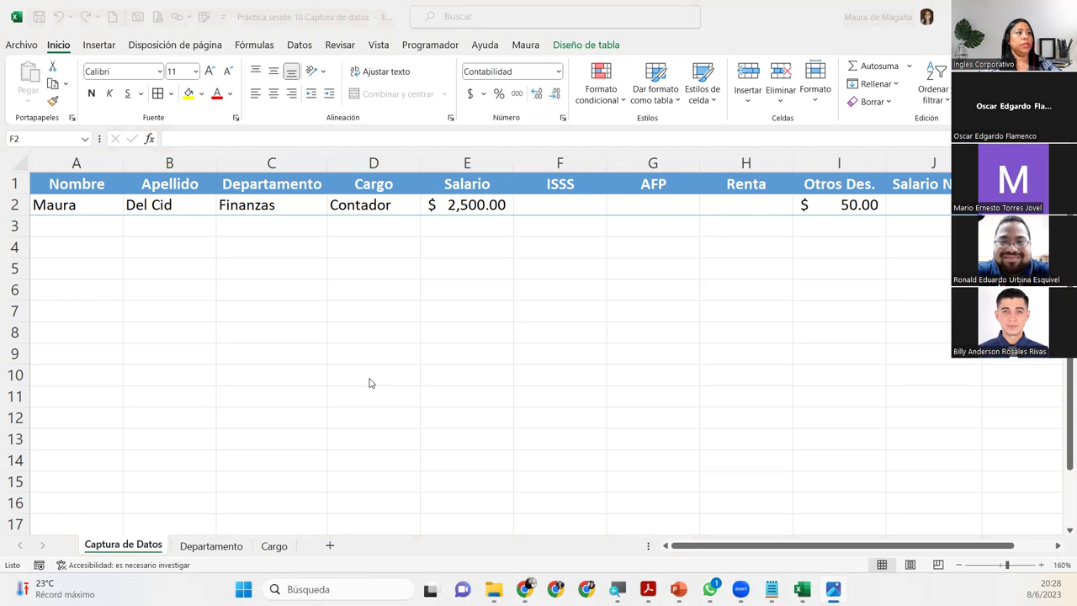
left_click(426, 43)
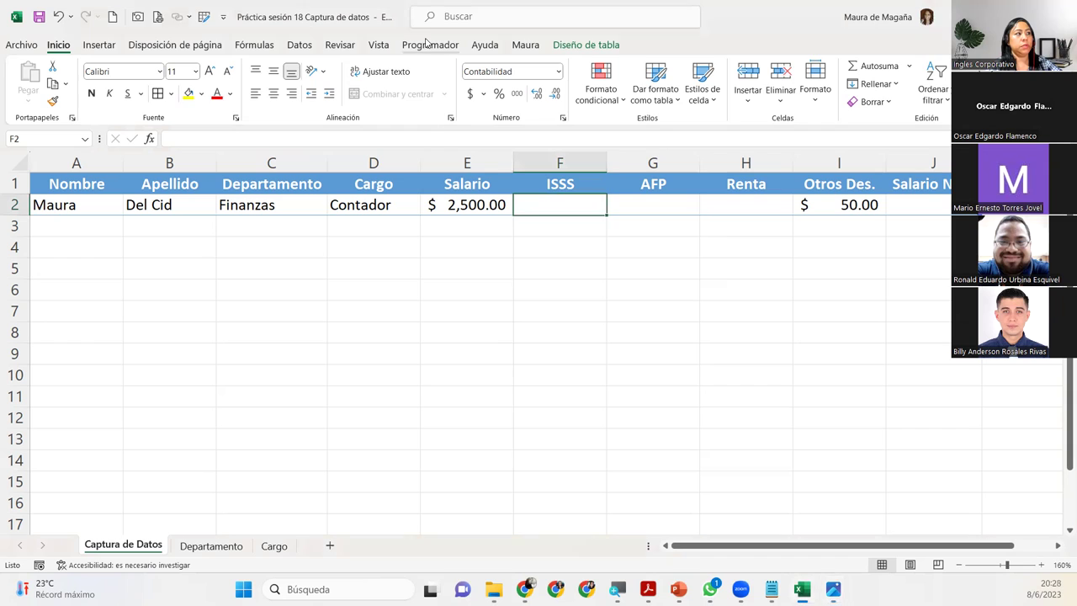
left_click(426, 43)
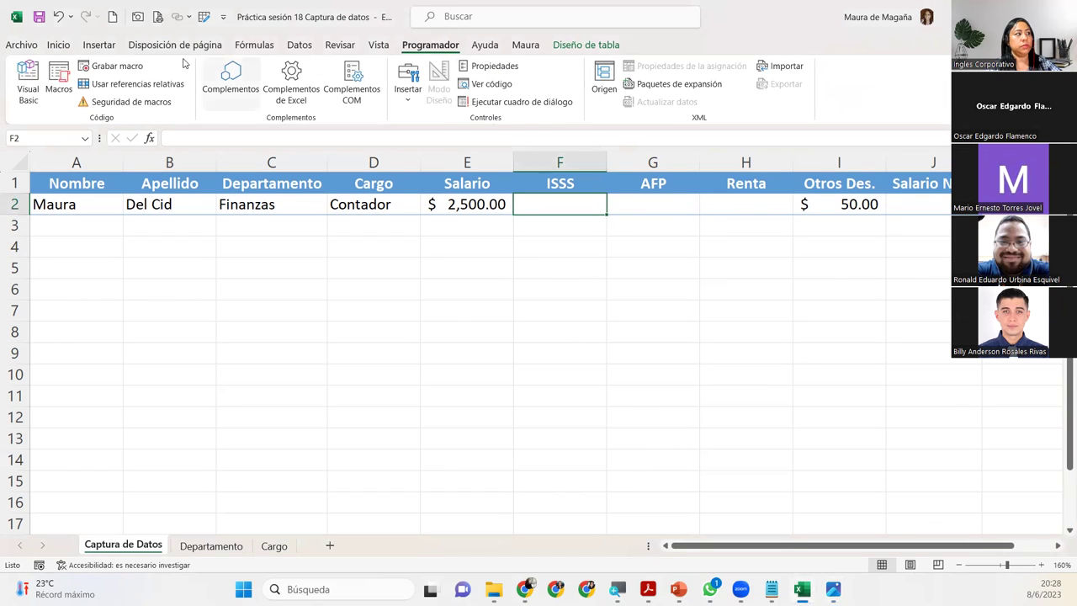
- Launch the VBA editor, select the Práctica sesión 18 Captura de datos.xlsm project and open Insertar
left_click(22, 96)
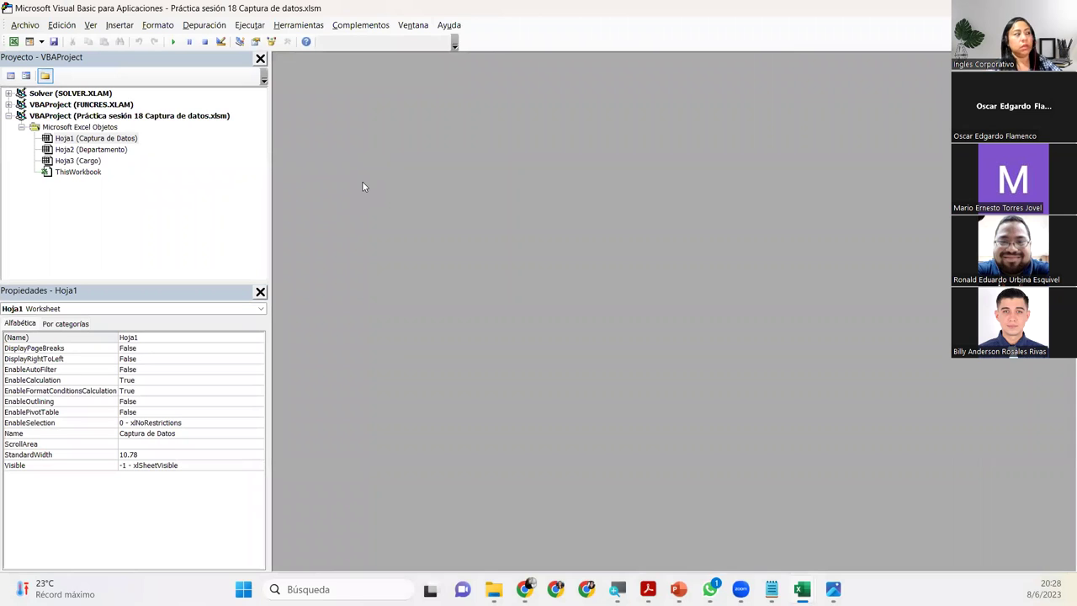
left_click(85, 116)
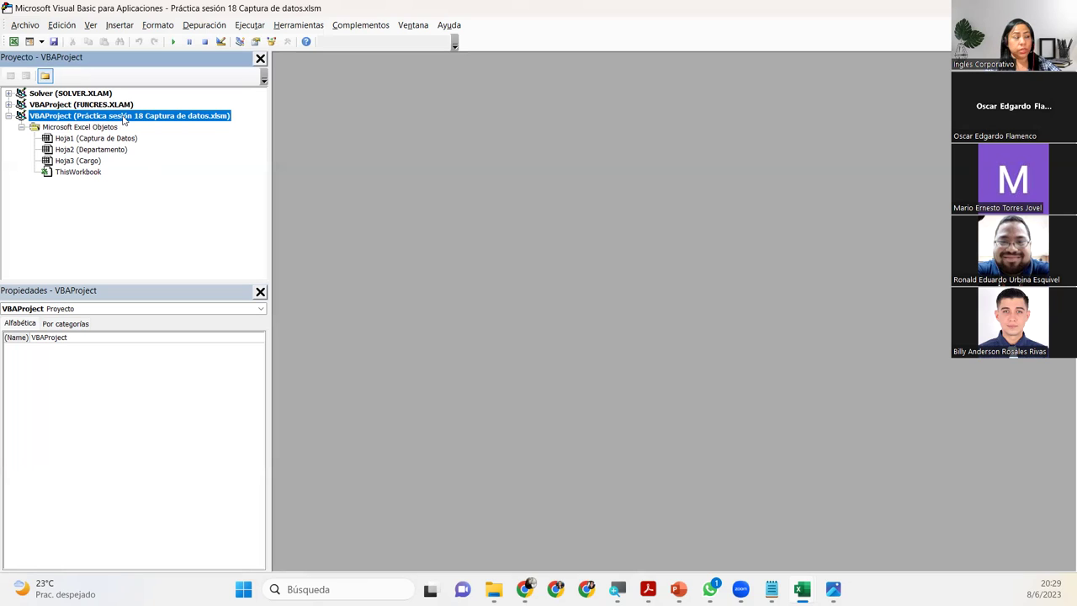
left_click(119, 25)
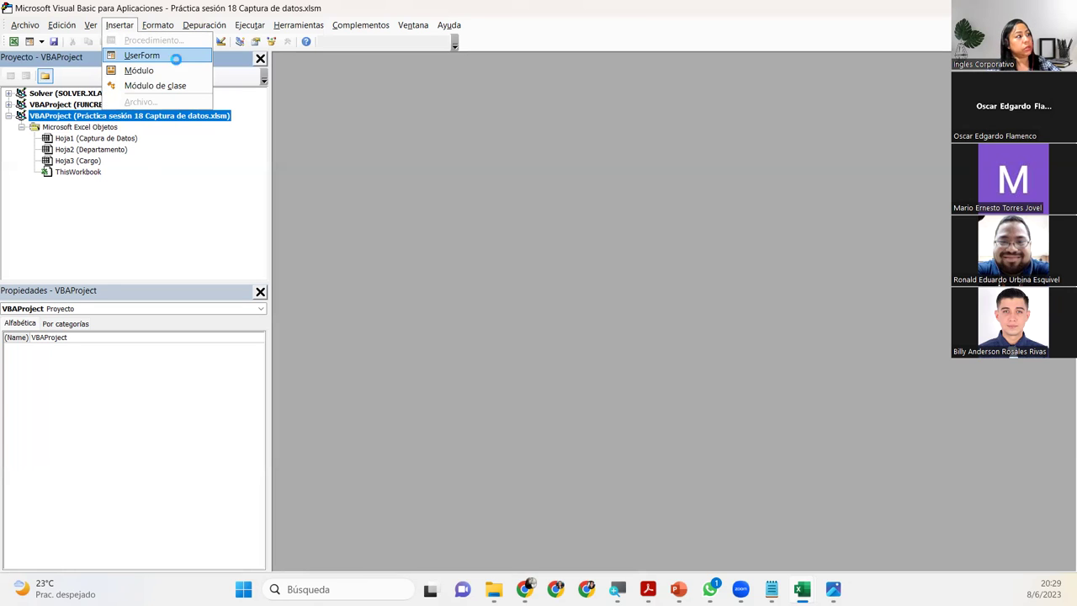
- Insert a UserForm and set its (Name) property to FrmCapturaDatos
left_click(178, 60)
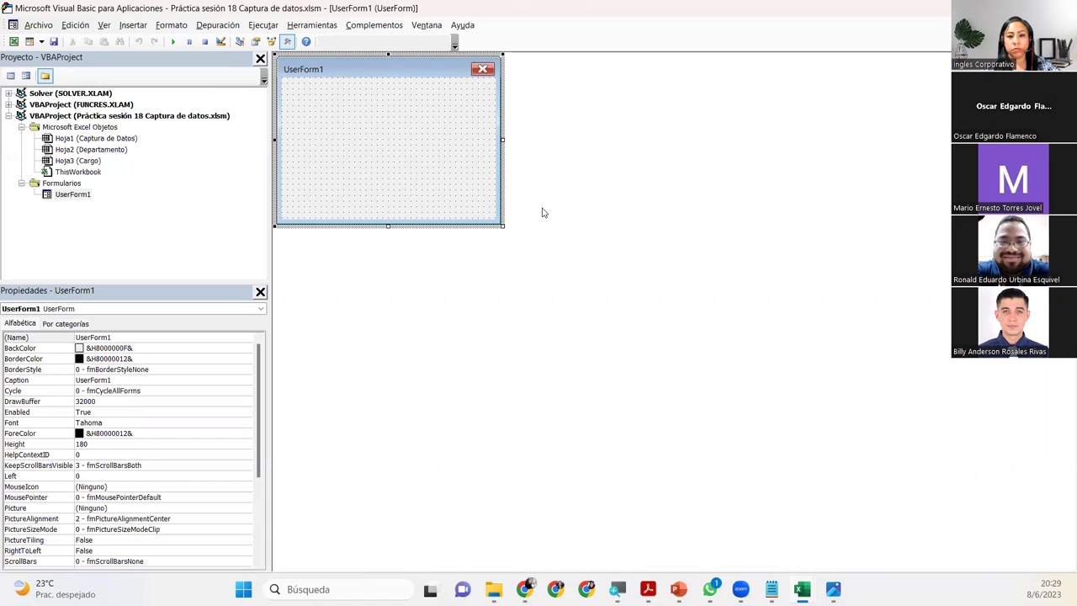
left_click(121, 338)
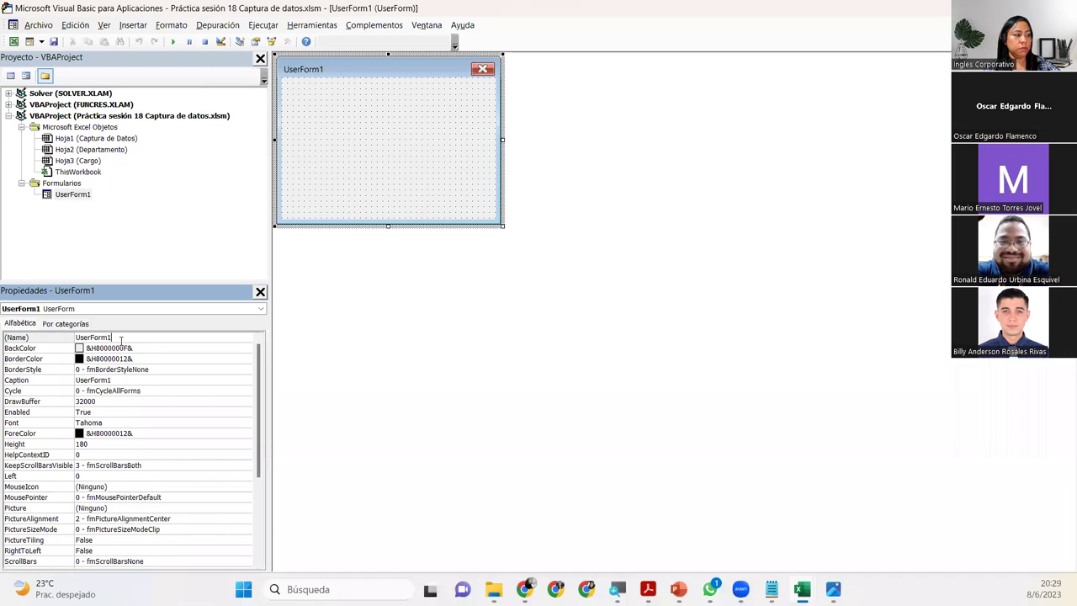
left_click(55, 337)
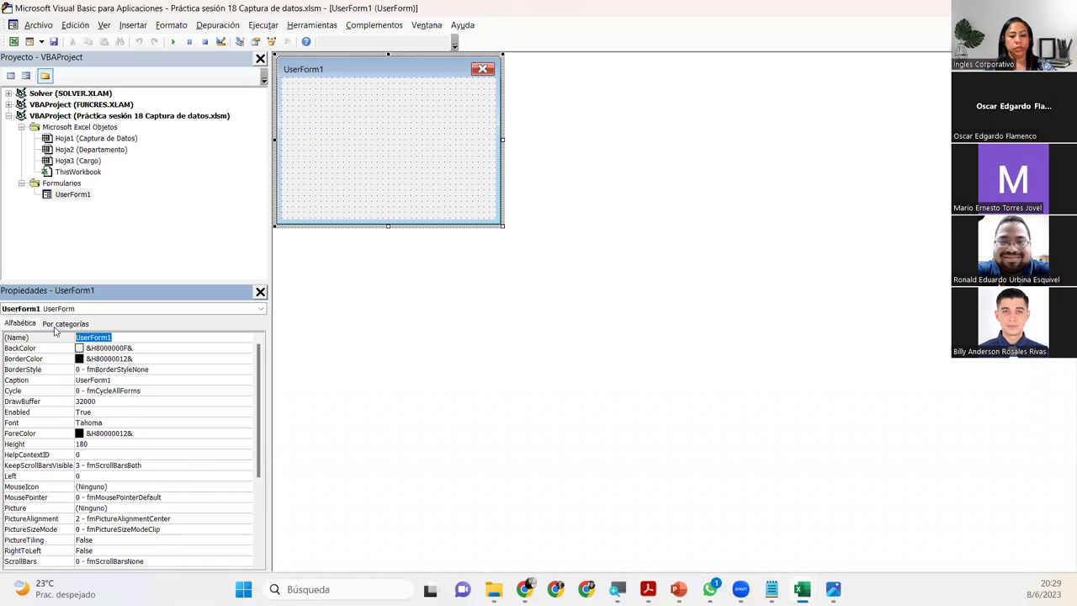
type("Frm")
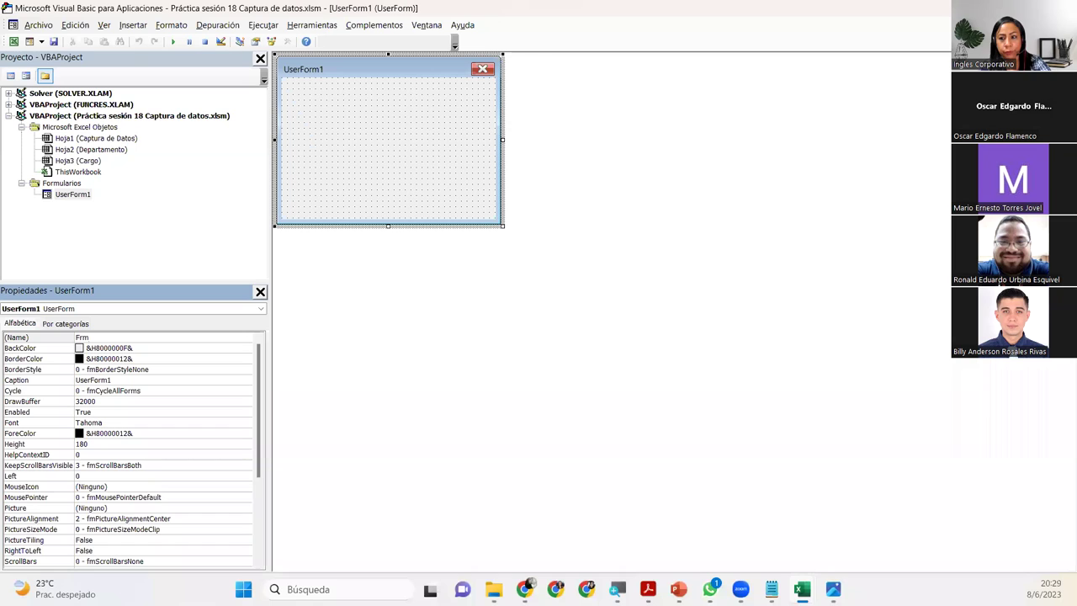
type("CapturaDatos")
key("Return")
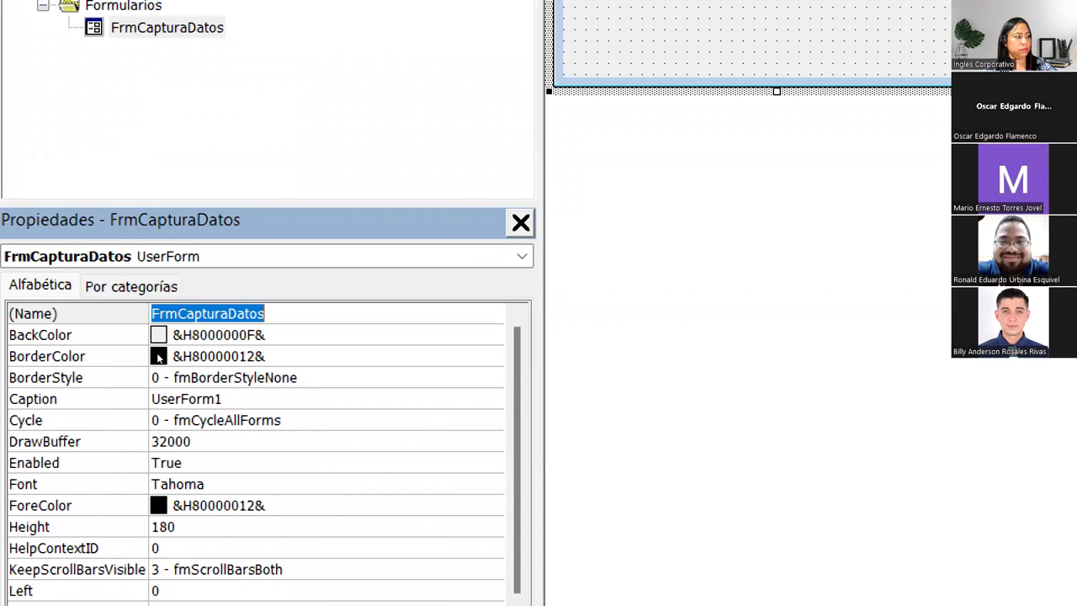
- Set the FrmCapturaDatos Caption property to 'Captura de datos'
left_click(140, 392)
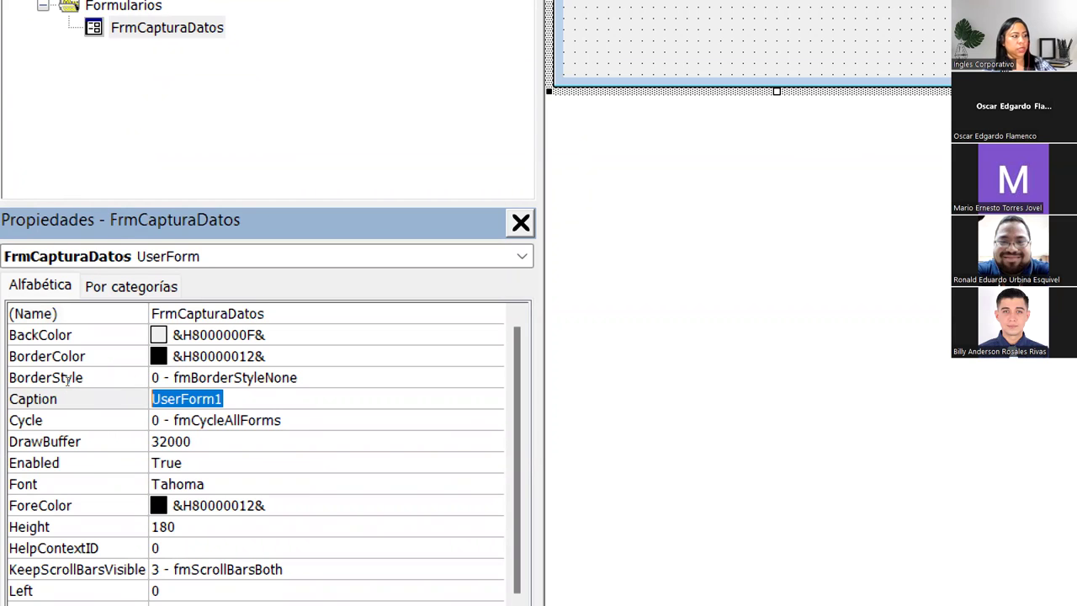
type("Captura de datos")
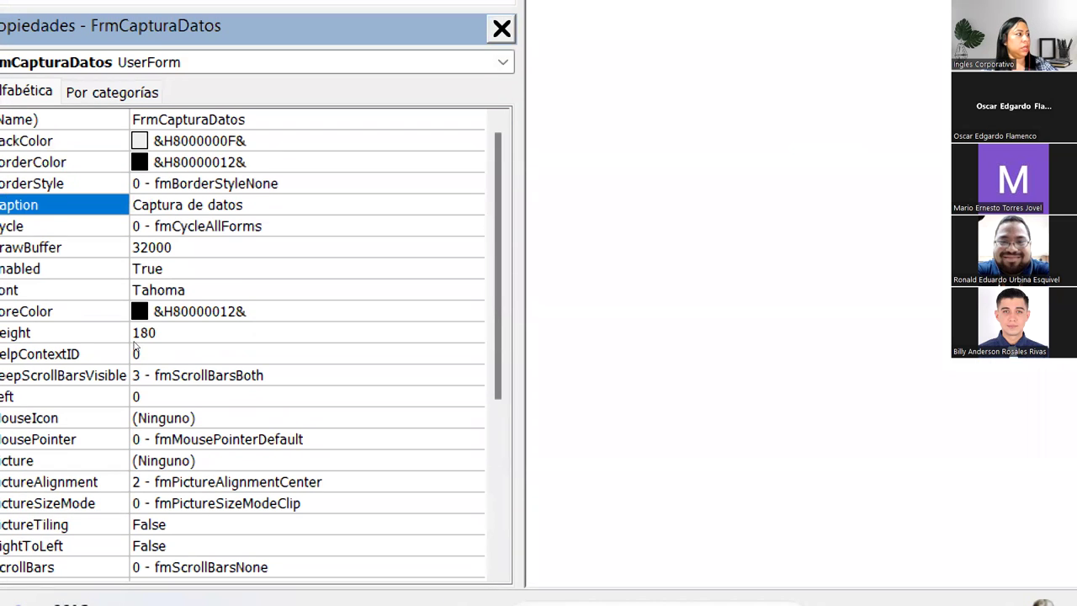
key("Home")
key("Tab")
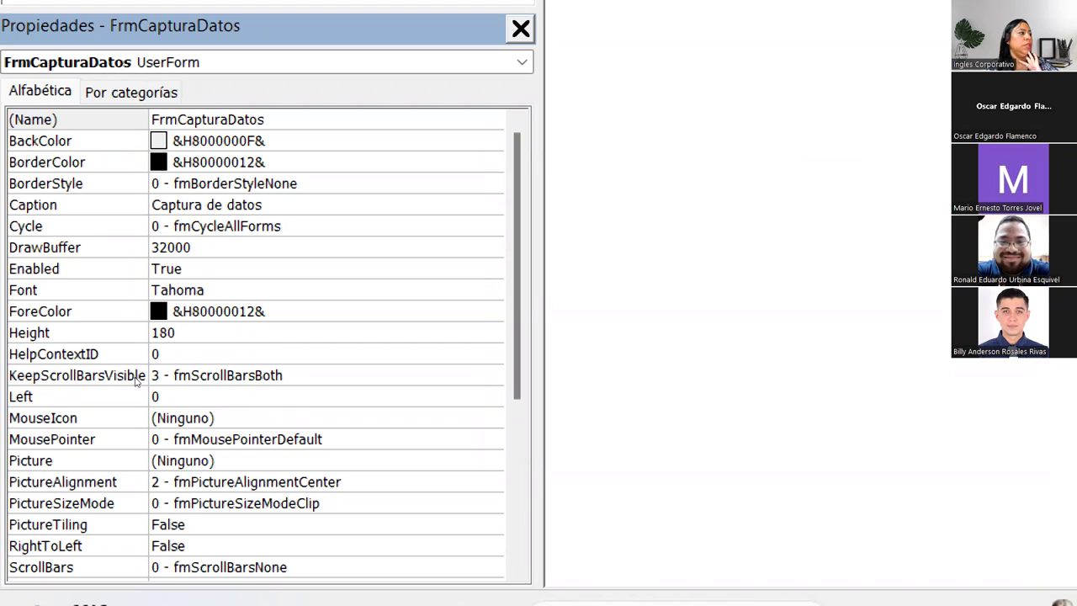
key("Down")
key("Down")
key("Down")
key("Tab")
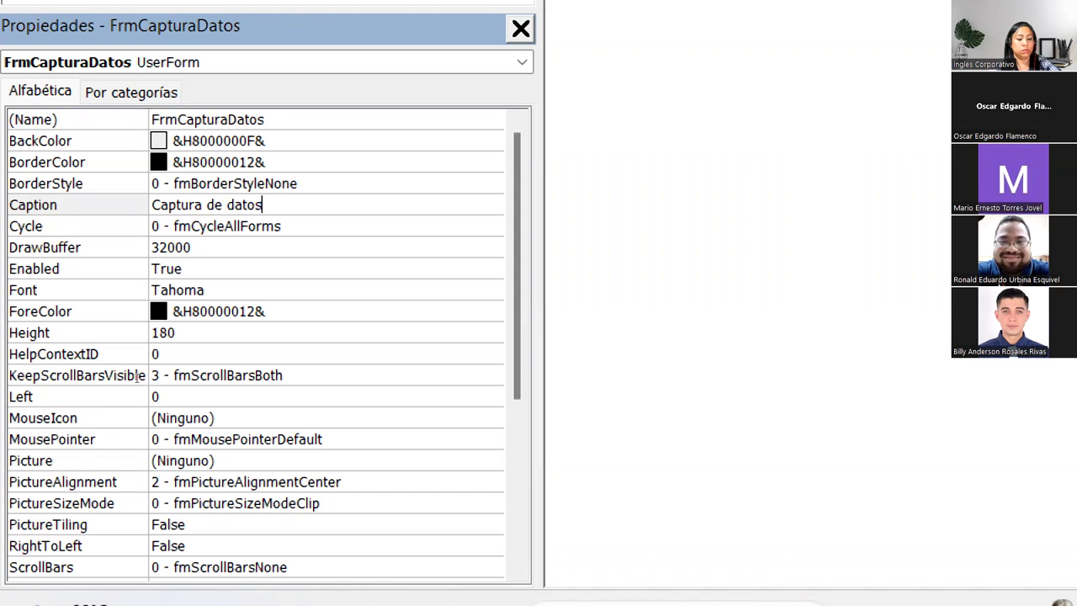
key("Return")
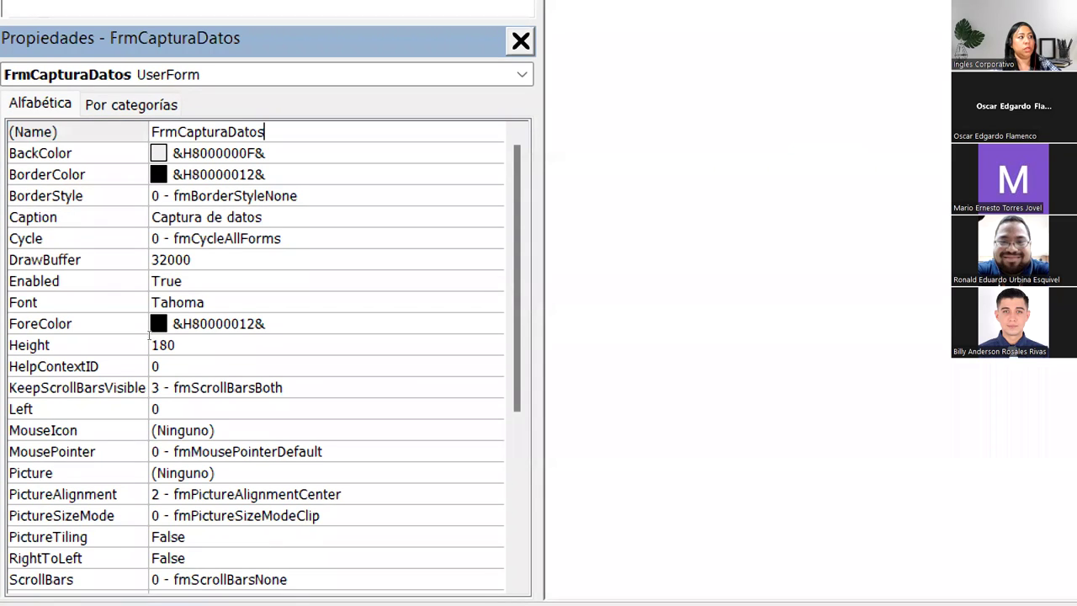
key("shift+Home")
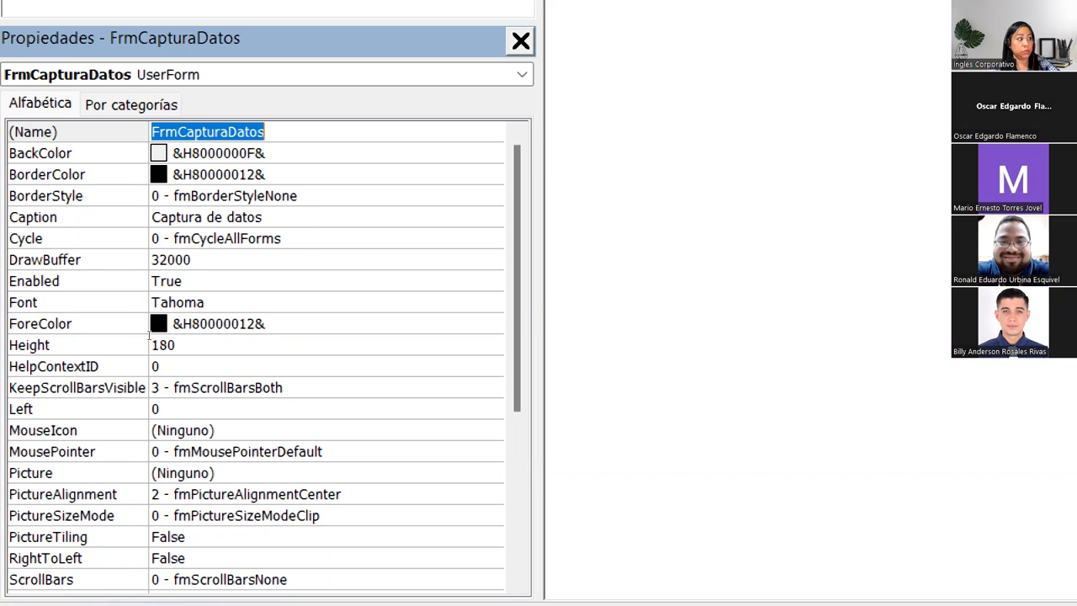
key("ctrl+shift+c")
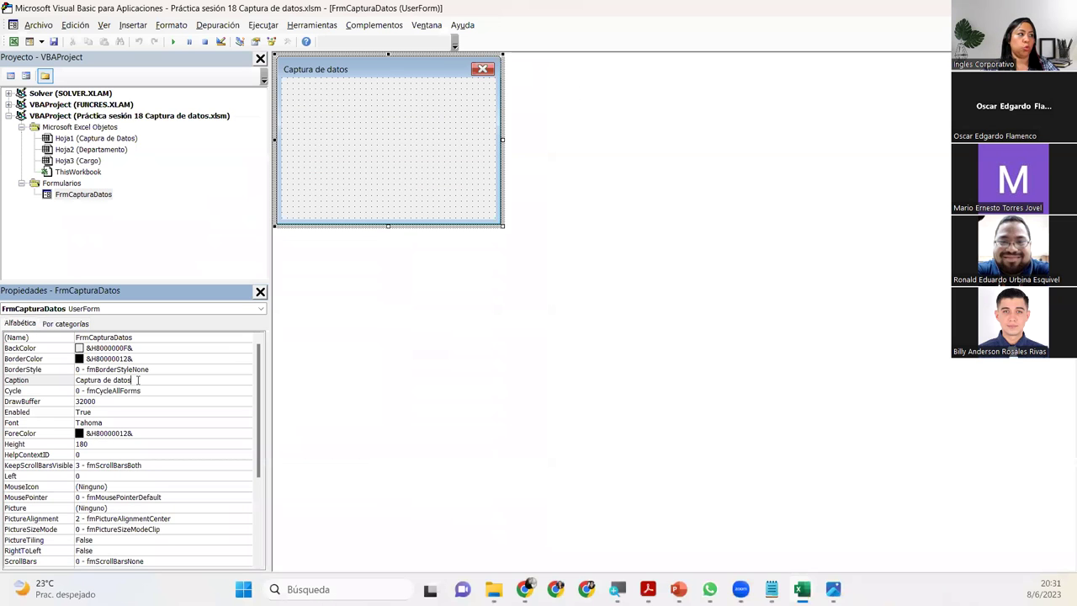
left_click(332, 146)
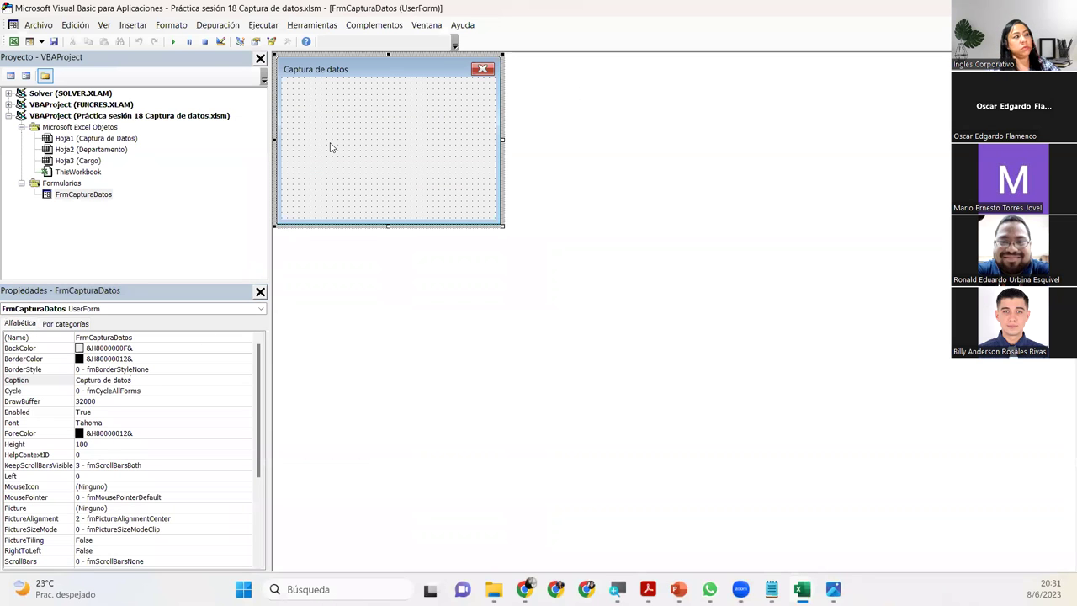
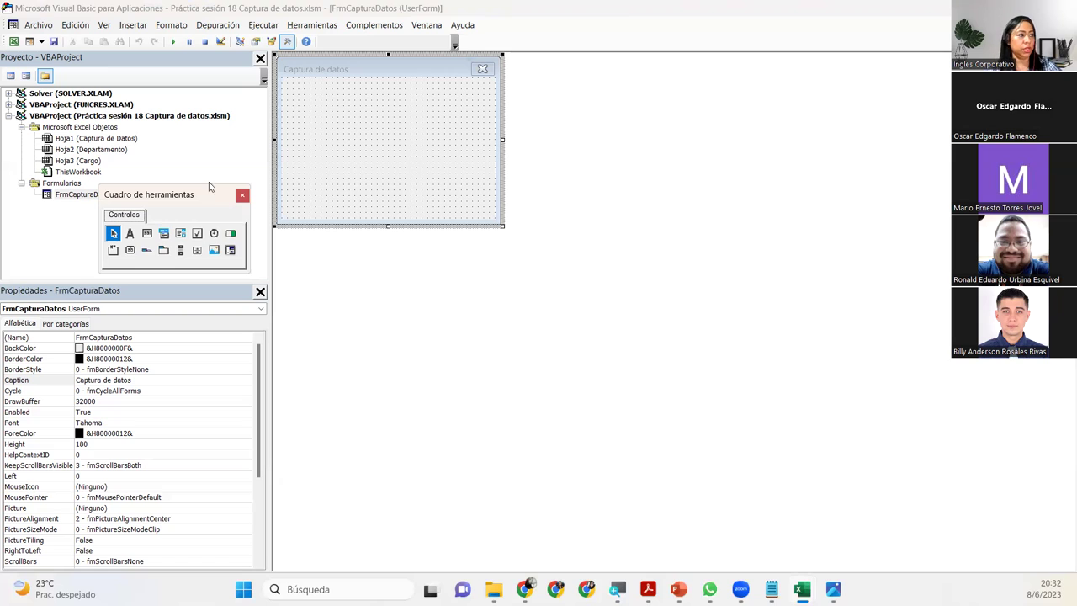
- Add a label captioned 'Nombre' near the form's top-left corner
left_click(129, 239)
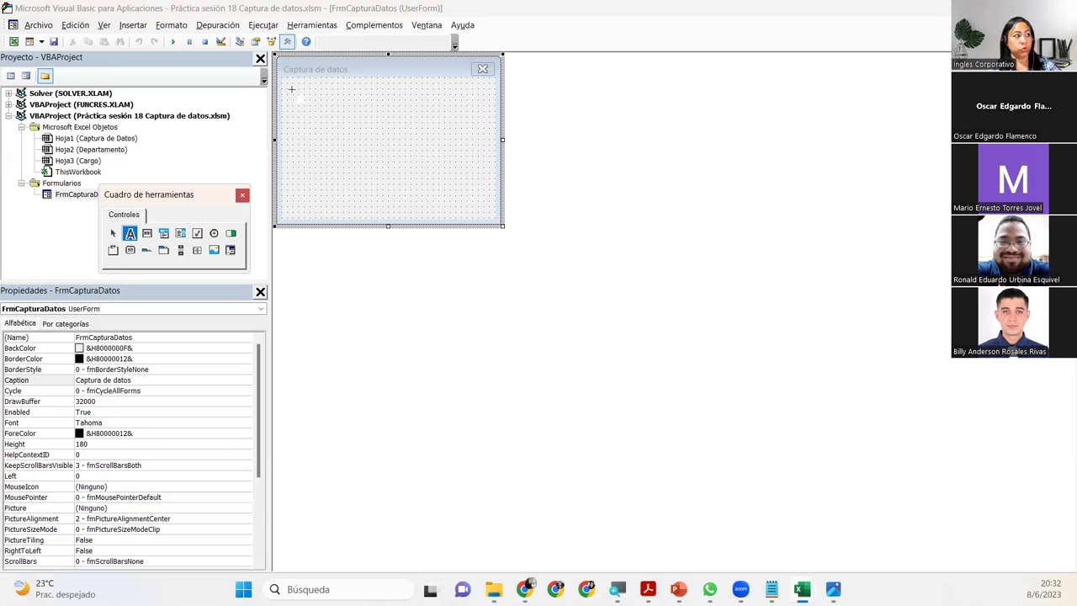
left_click(291, 89)
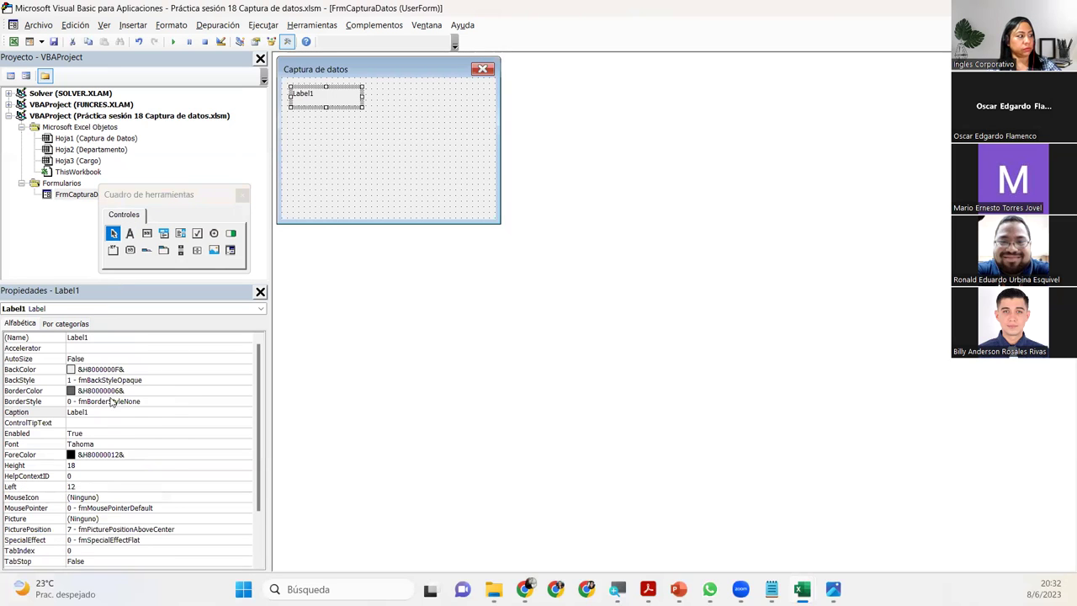
double_click(97, 412)
type("Nombre")
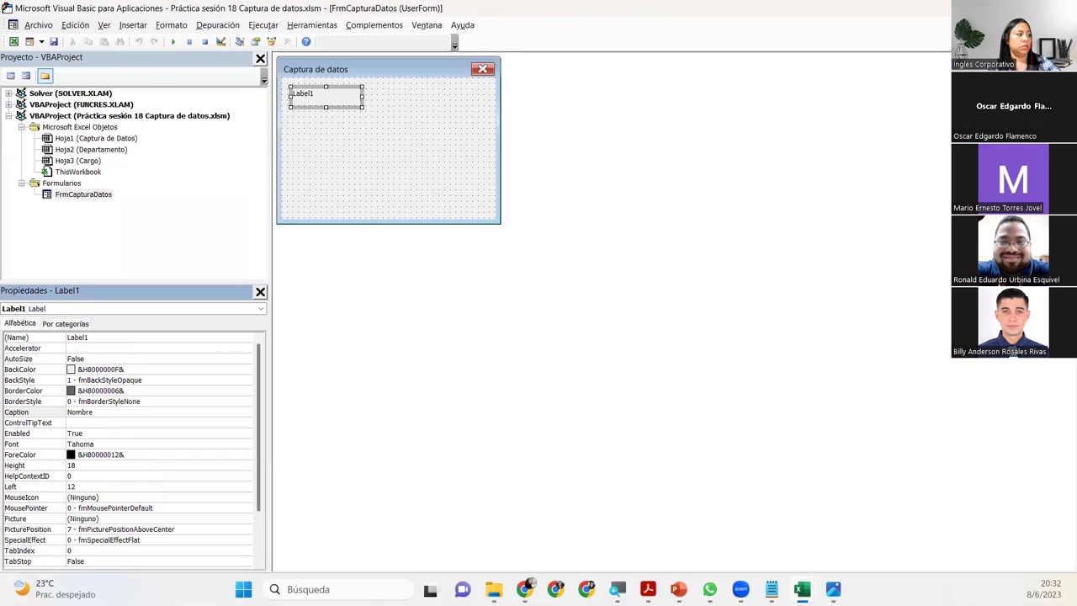
key("Return")
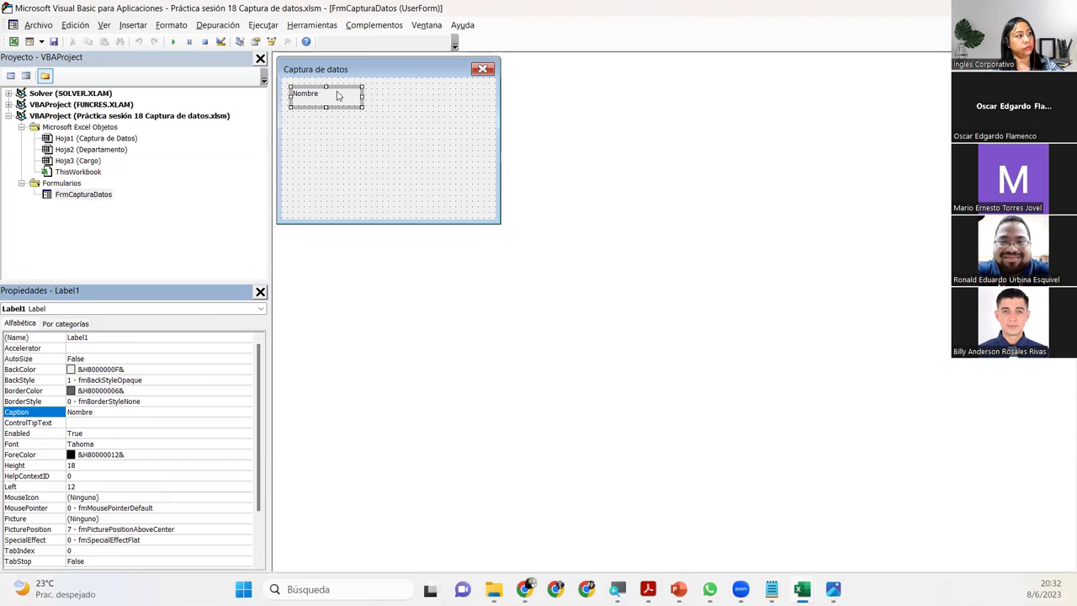
left_click(327, 129)
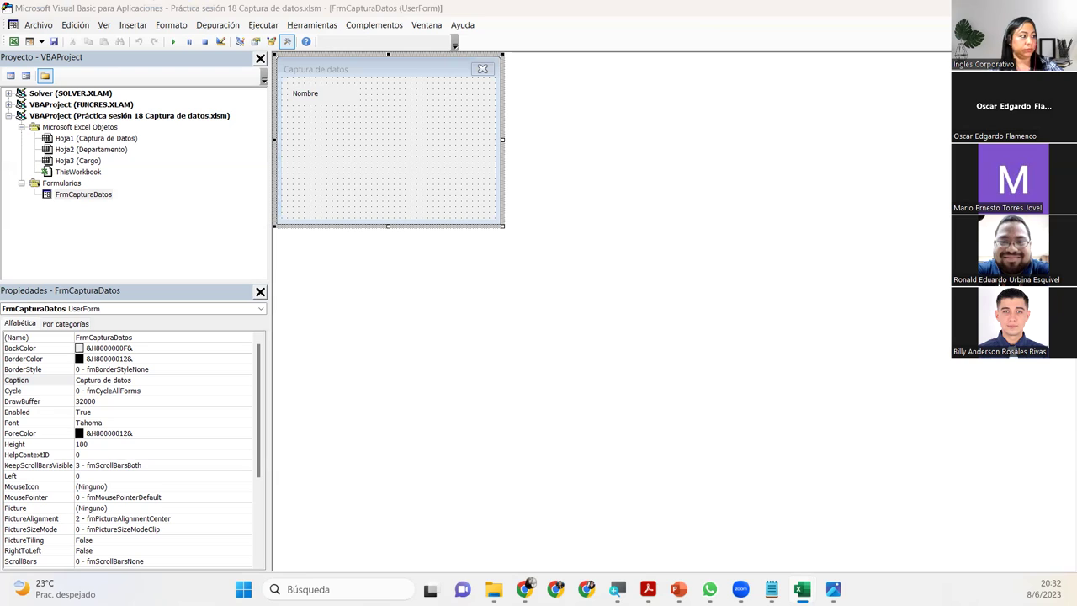
- Add a second label below Nombre, mistakenly setting its name to Apellido
left_click(386, 393)
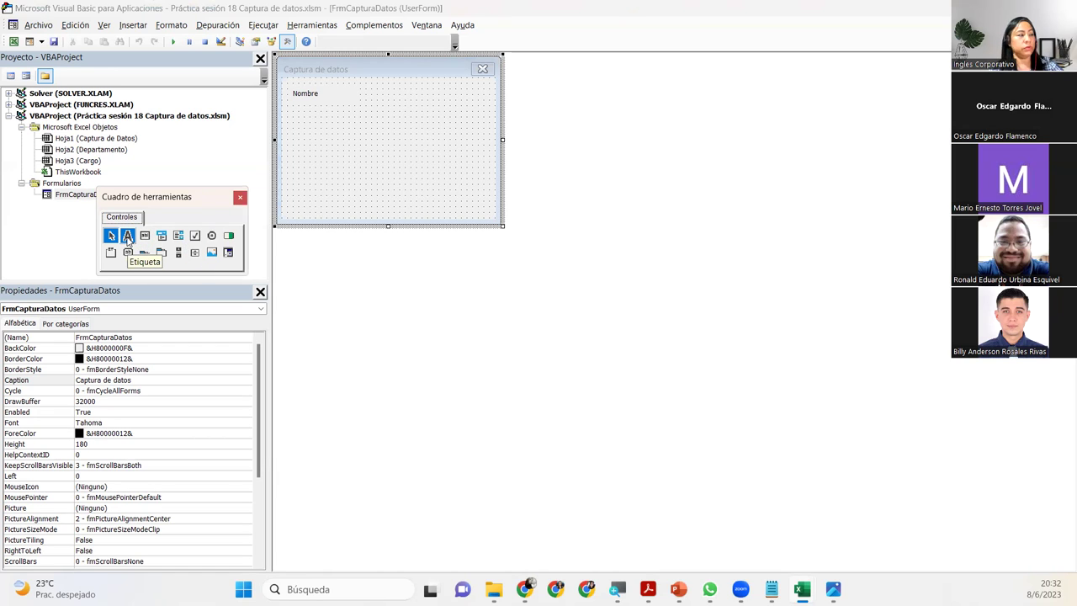
left_click(127, 237)
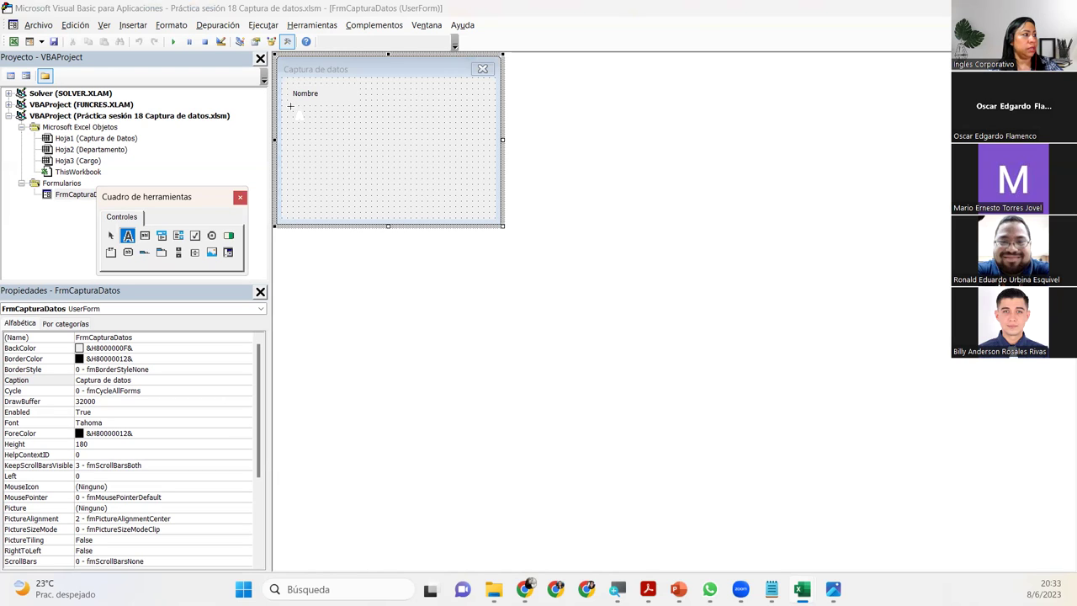
left_click(290, 106)
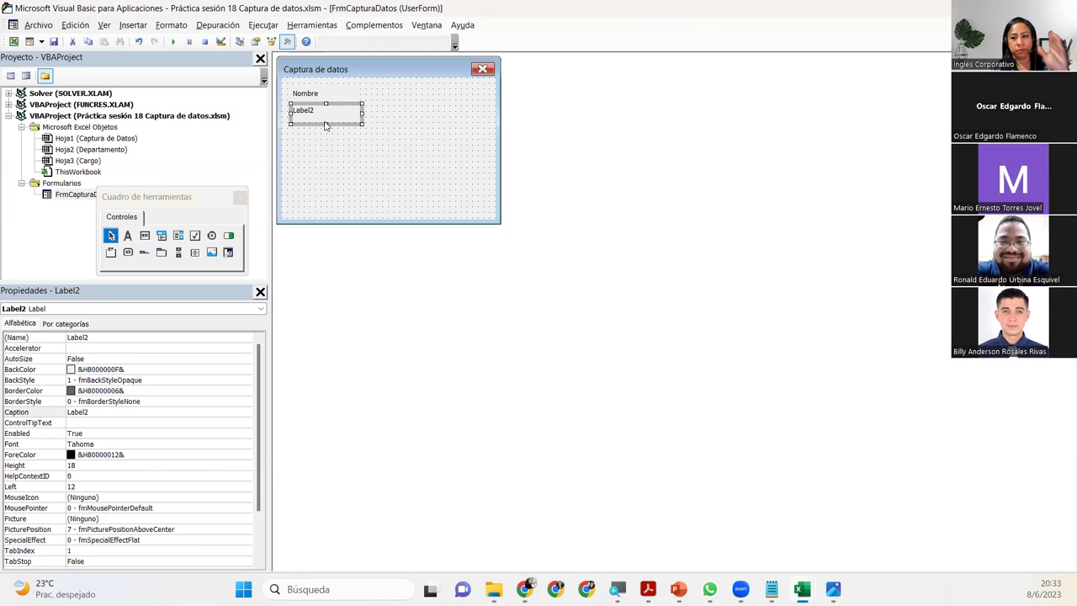
left_click(109, 338)
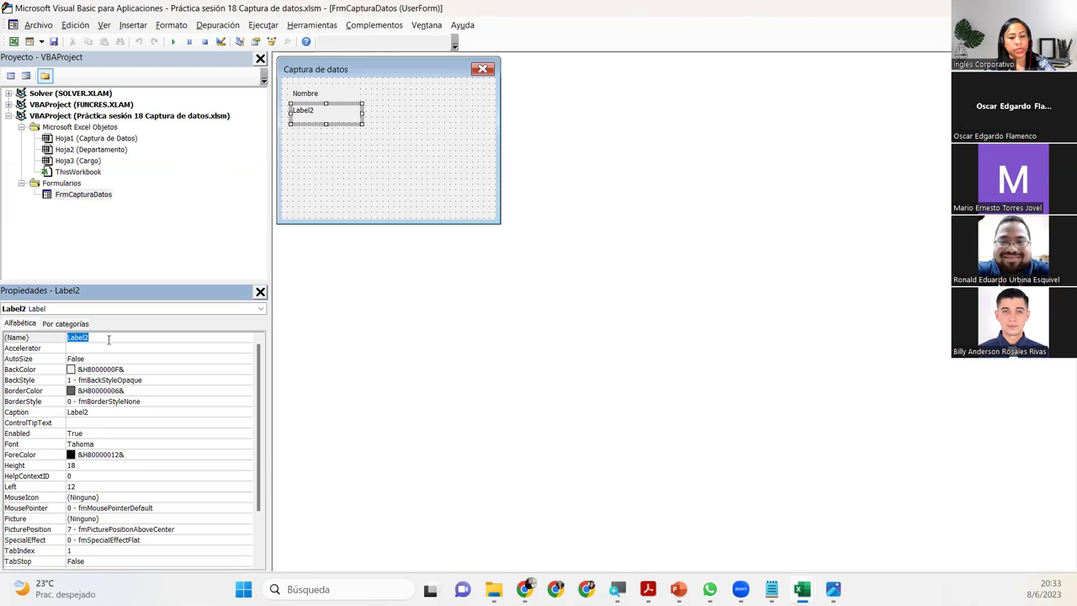
type("Apellido")
key("Return")
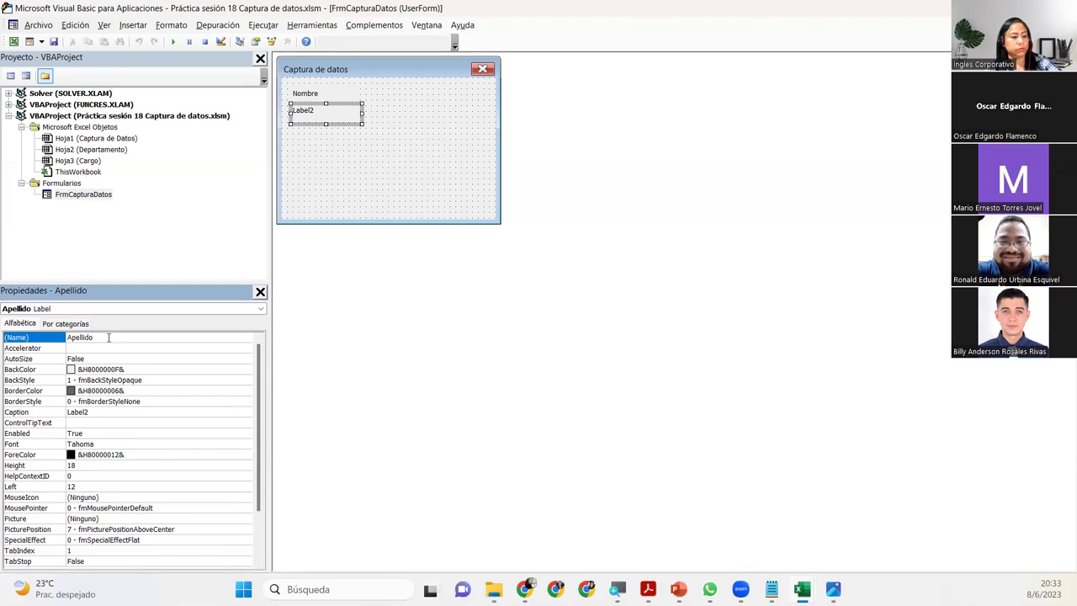
left_click(109, 337)
left_click(126, 337)
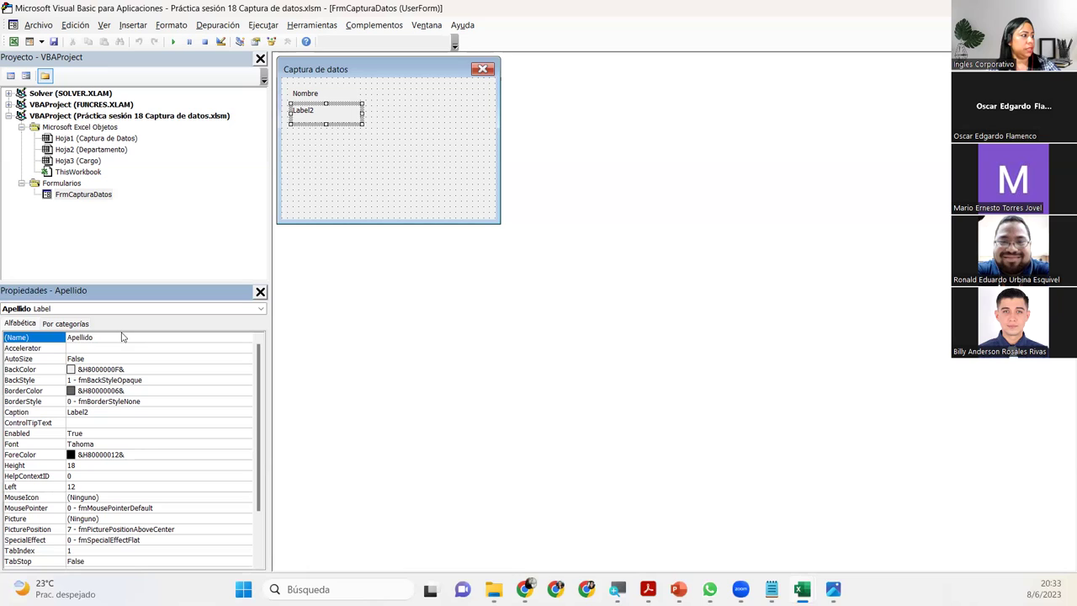
- Restore the second label's name to Label2
left_click(313, 94)
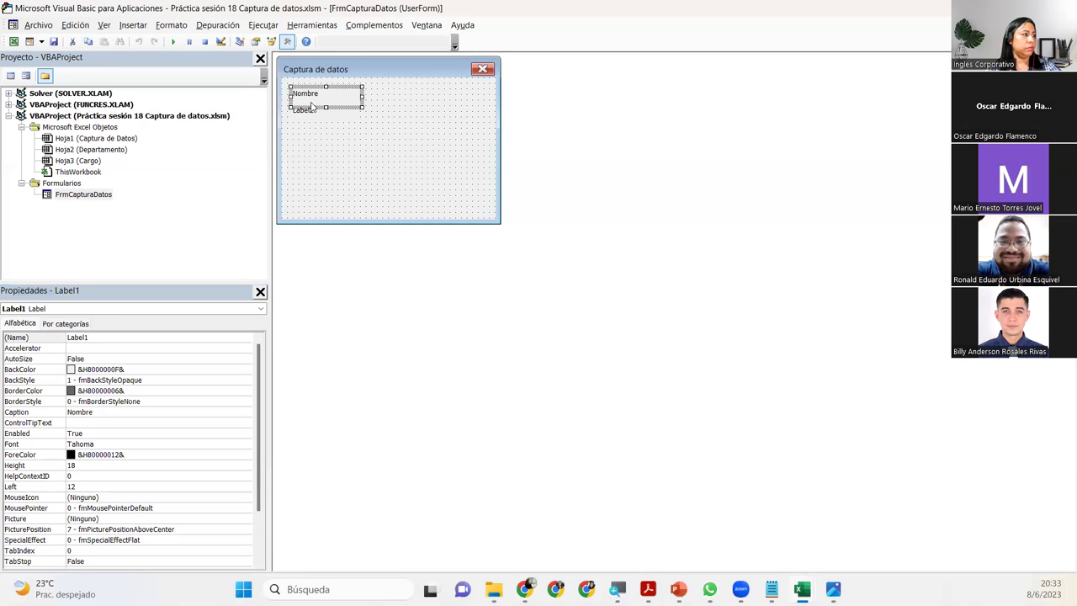
left_click(308, 115)
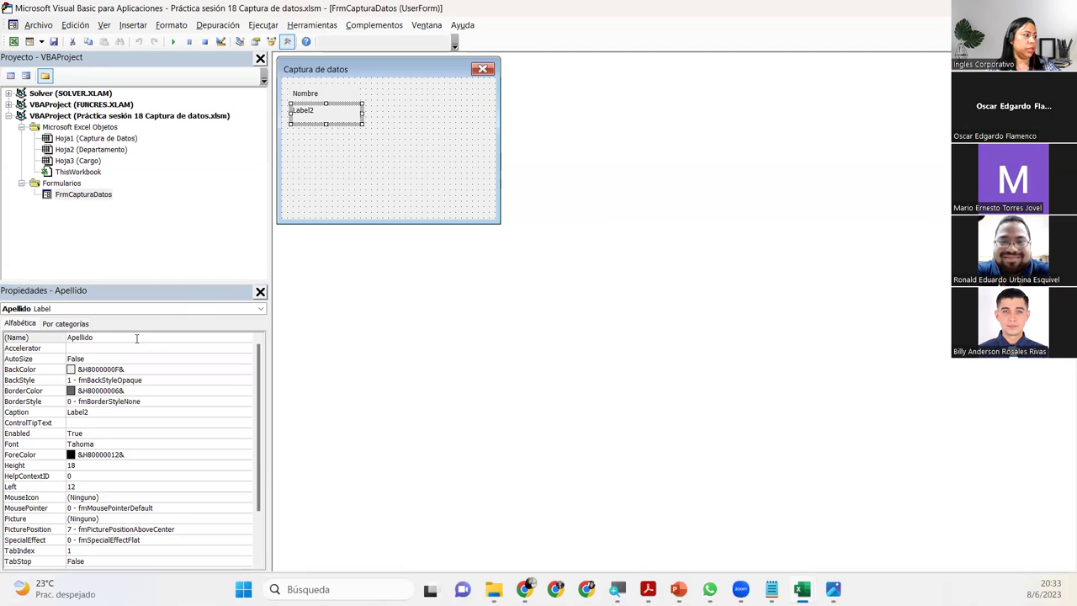
left_click(5, 330)
type("Label2")
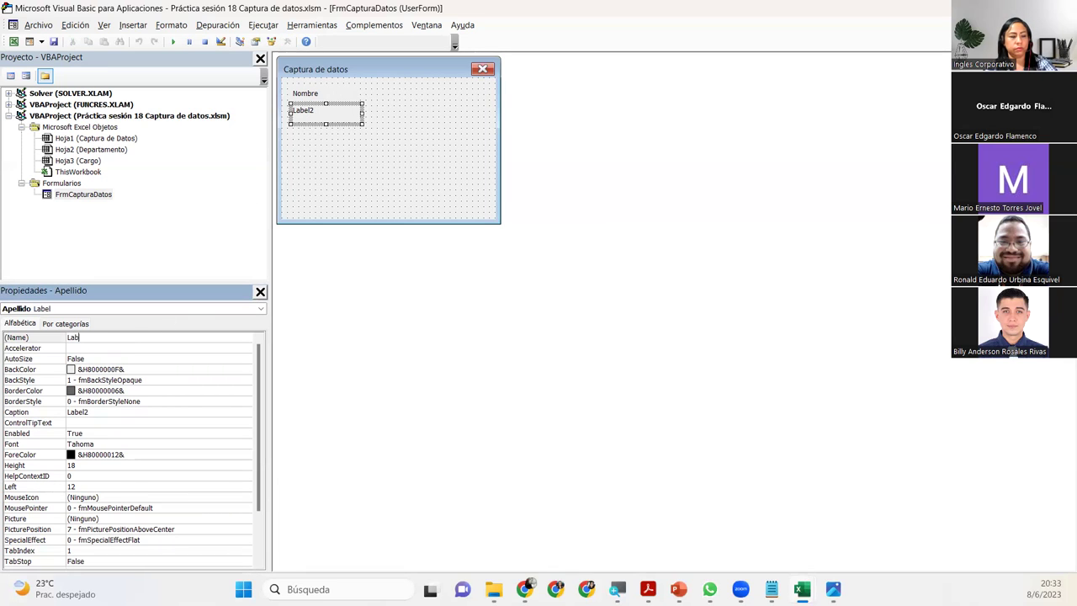
key("Return")
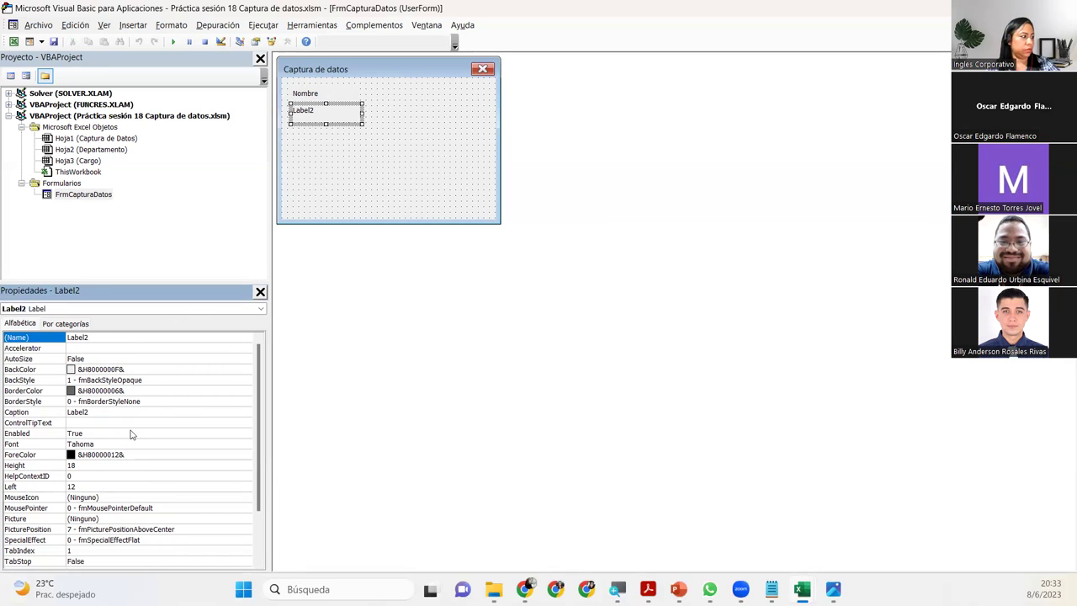
- Set the second label's caption to 'Apellido' and nudge it slightly lower
left_click(131, 411)
double_click(131, 411)
type("Ape")
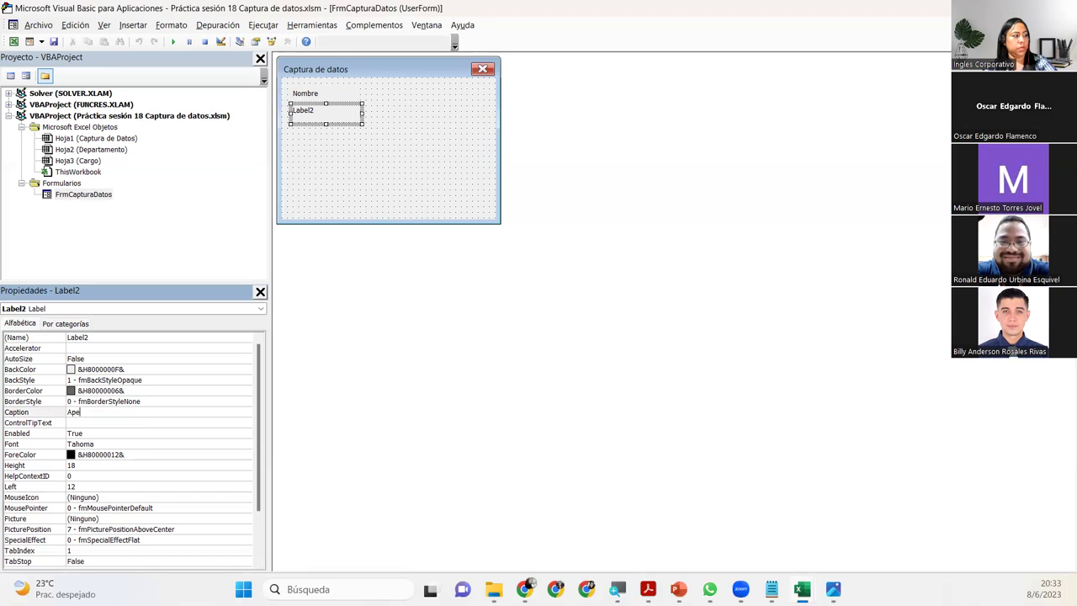
type("llido")
key("Return")
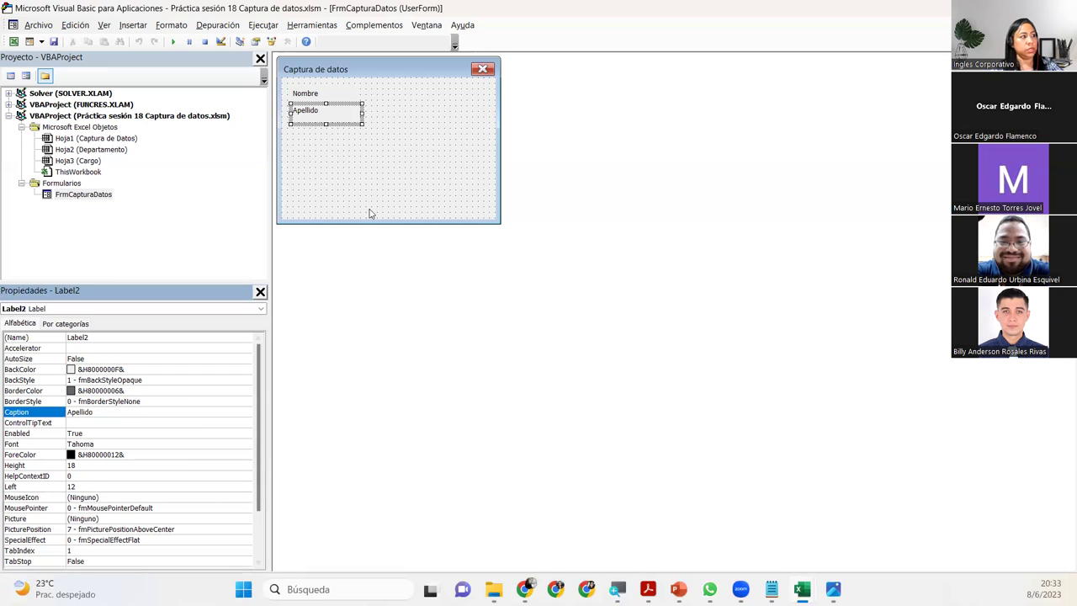
left_click(353, 138)
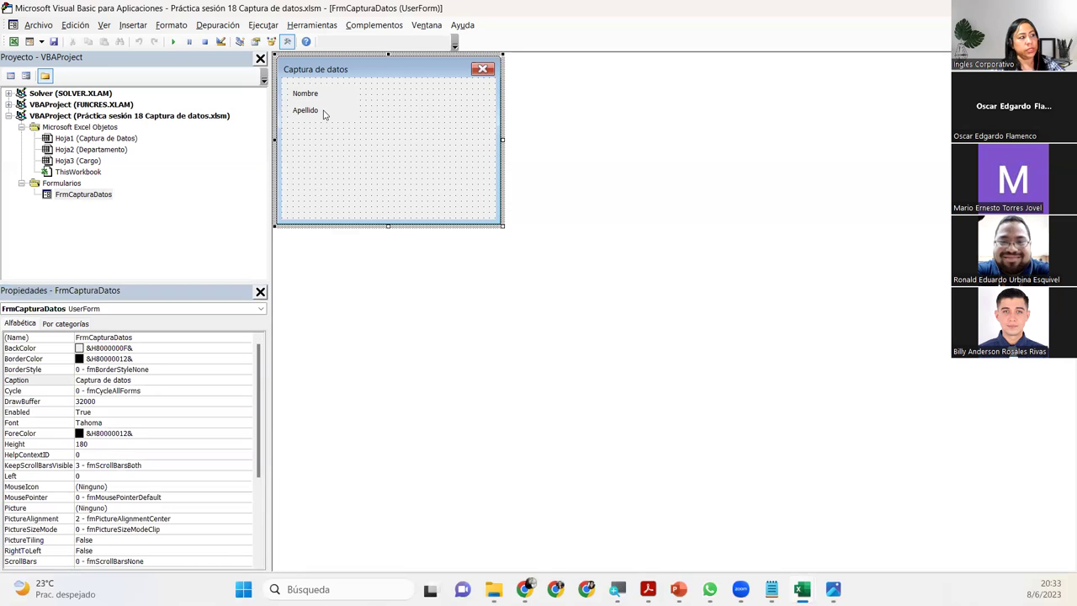
left_click(323, 112)
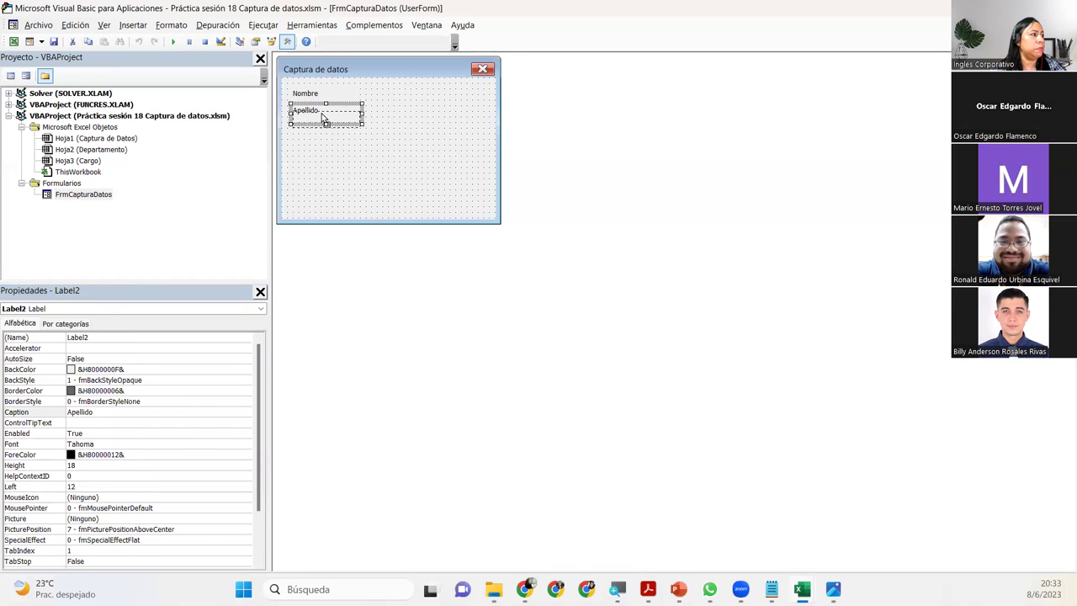
left_click_drag(324, 118, 324, 122)
left_click(333, 152)
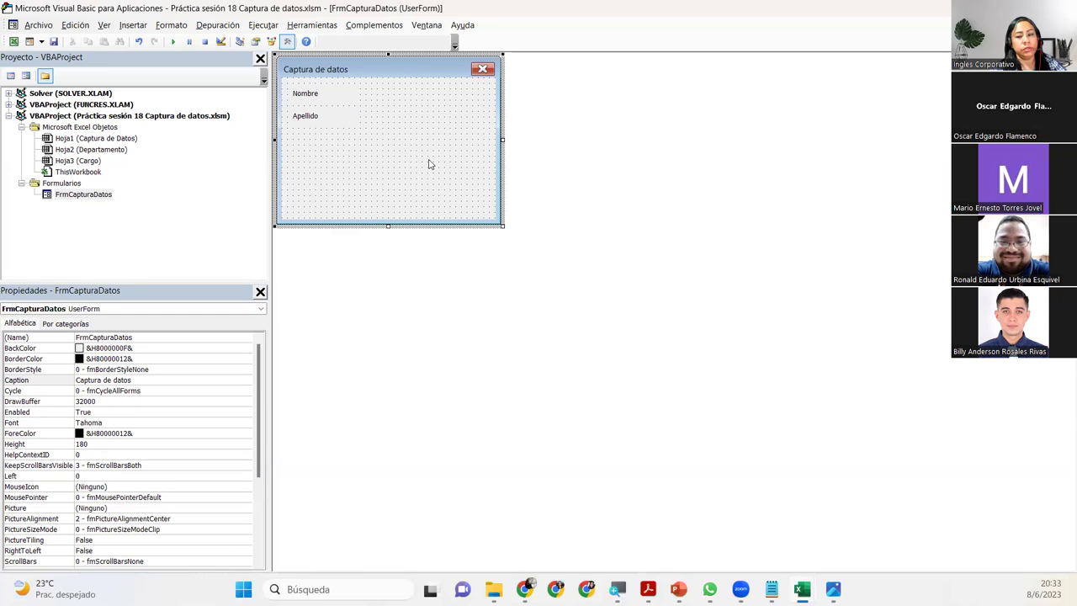
- Enlarge the form and add a third label captioned 'Departamento' below Apellido
left_click(502, 227)
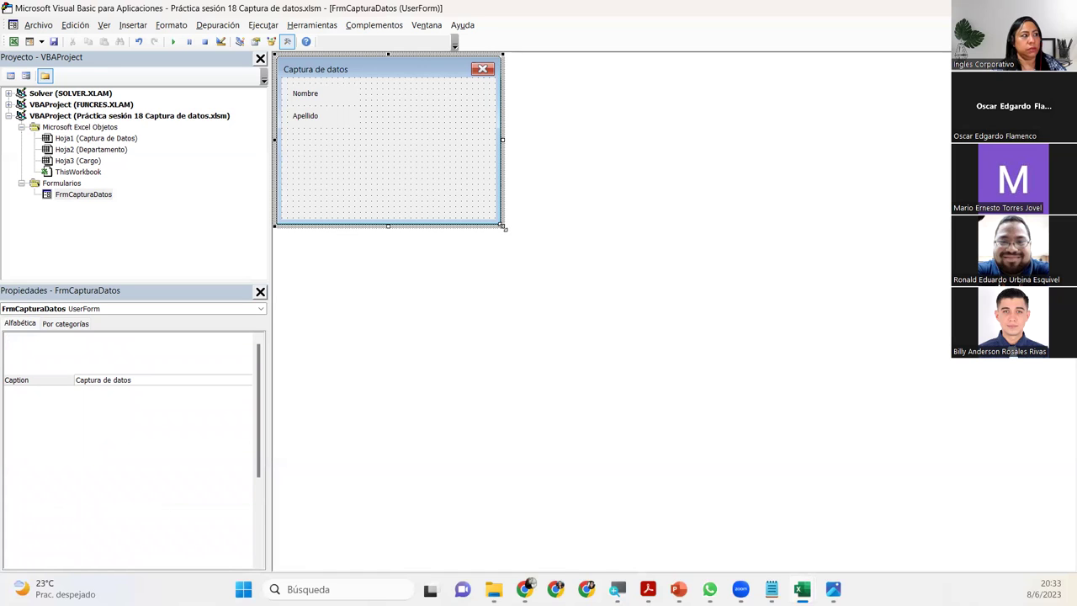
left_click_drag(502, 226, 595, 250)
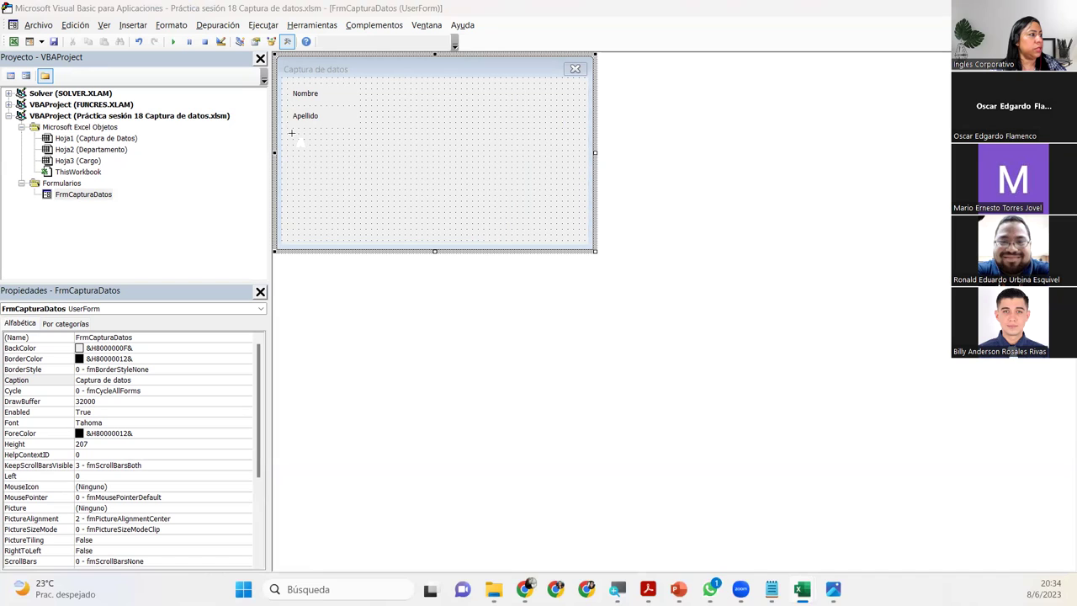
left_click(291, 133)
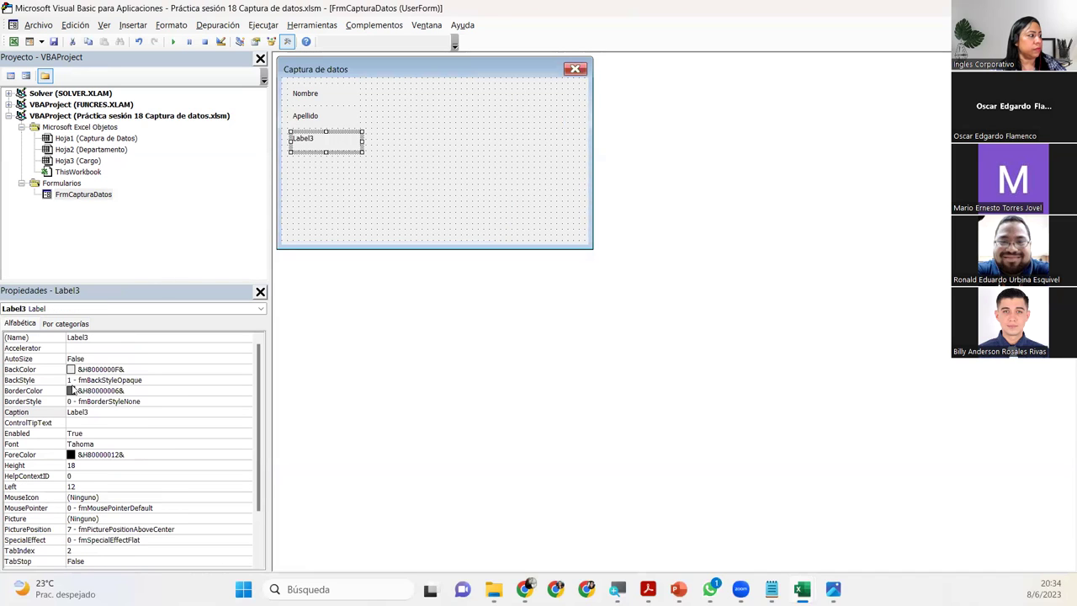
left_click(106, 413)
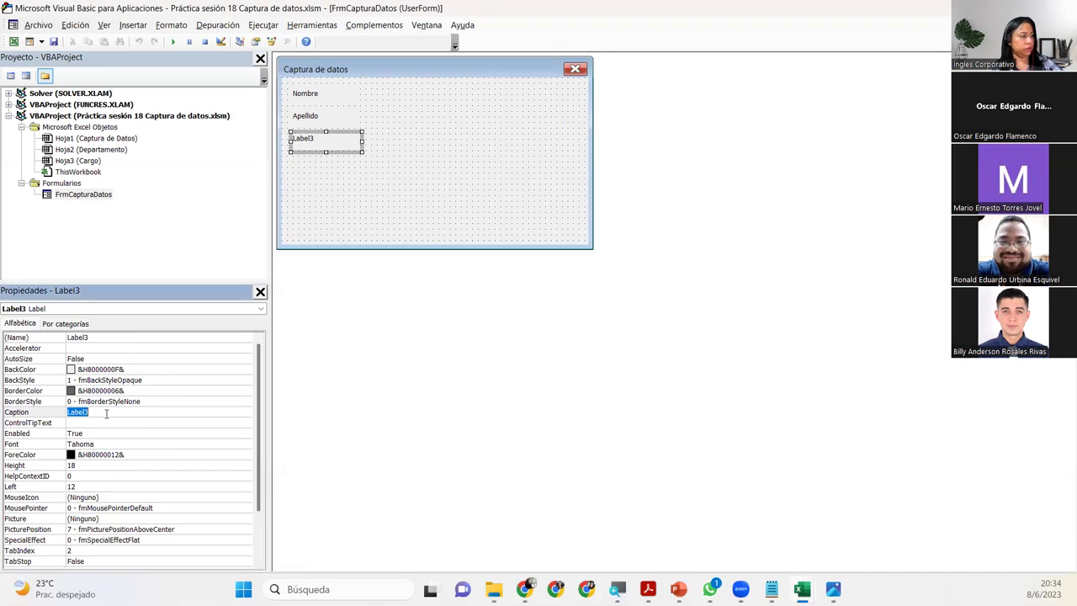
type("Departamento")
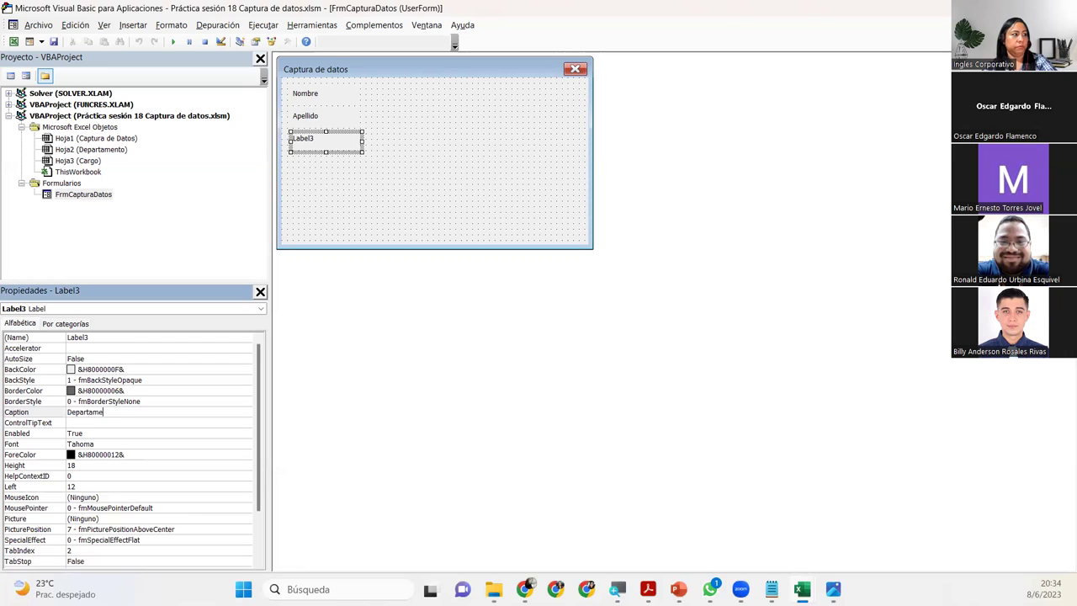
key("Return")
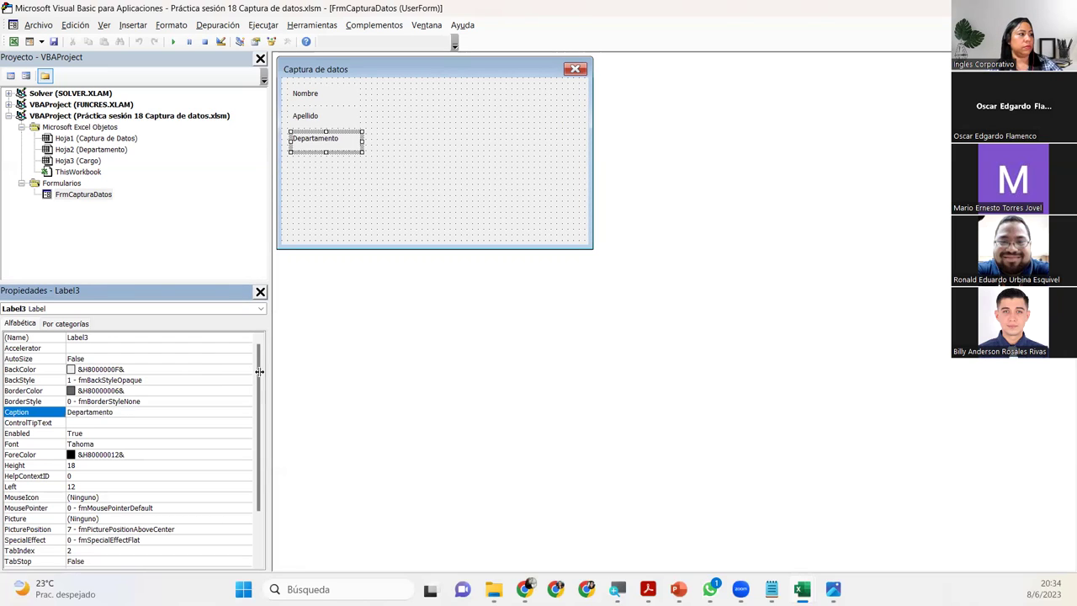
left_click(369, 201)
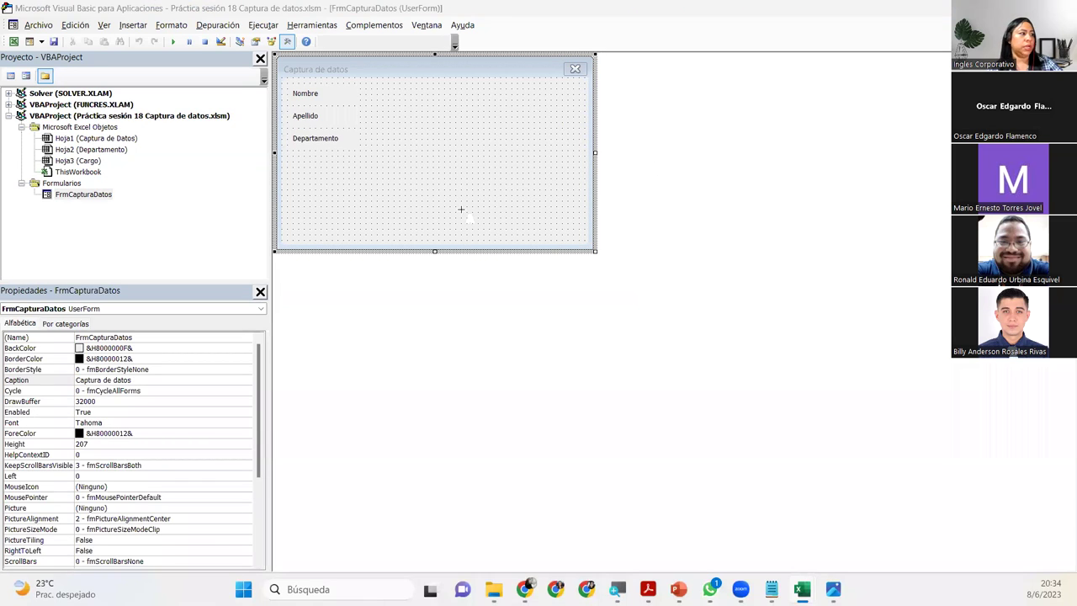
- Add a fourth label captioned 'Cargo' below Departamento
left_click(293, 154)
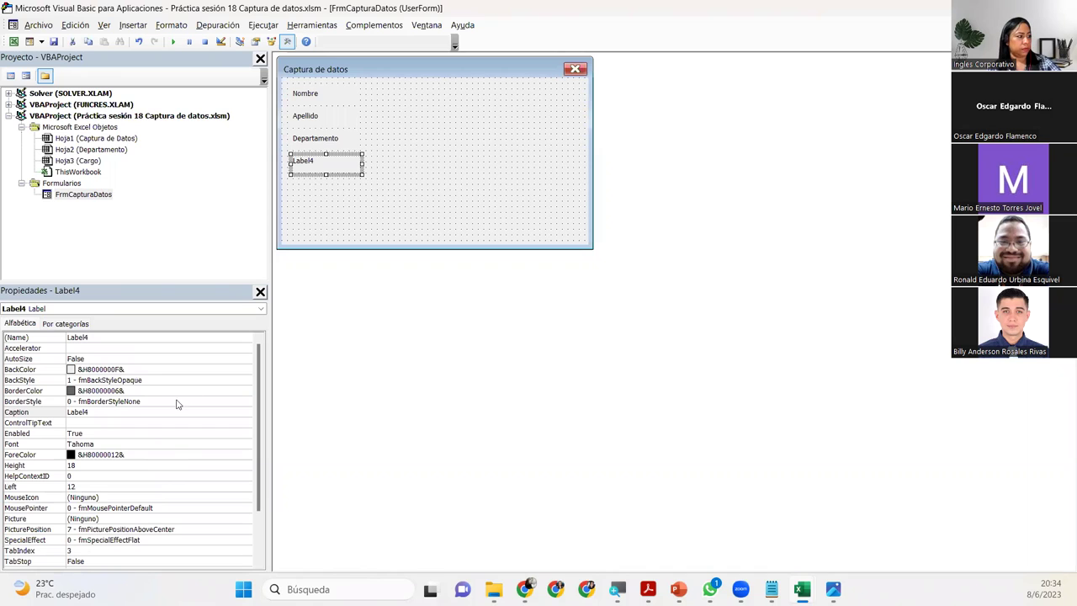
left_click(114, 409)
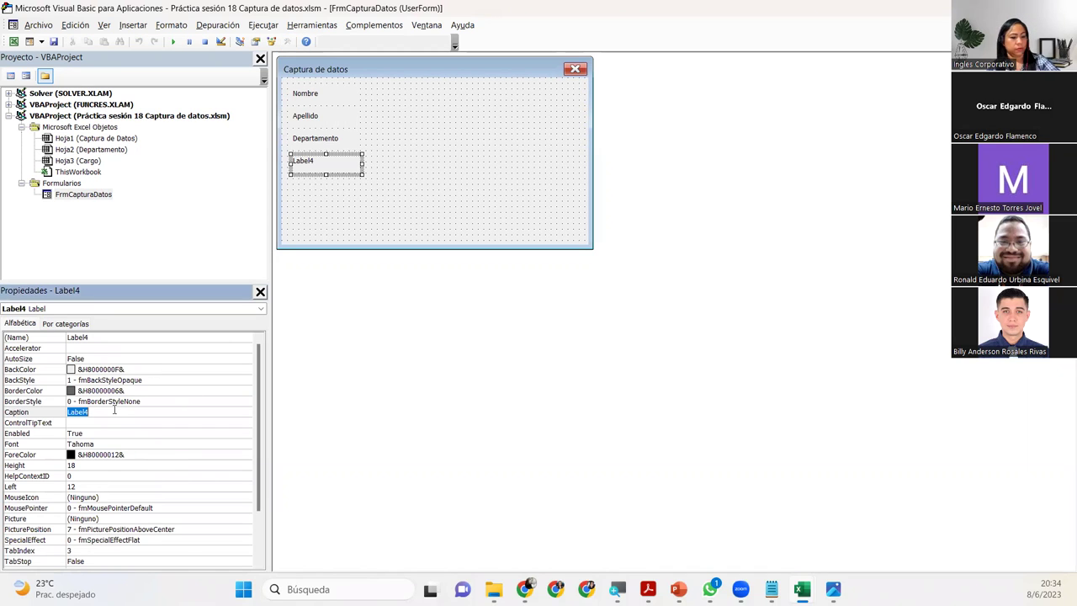
type("Cargo")
key("Return")
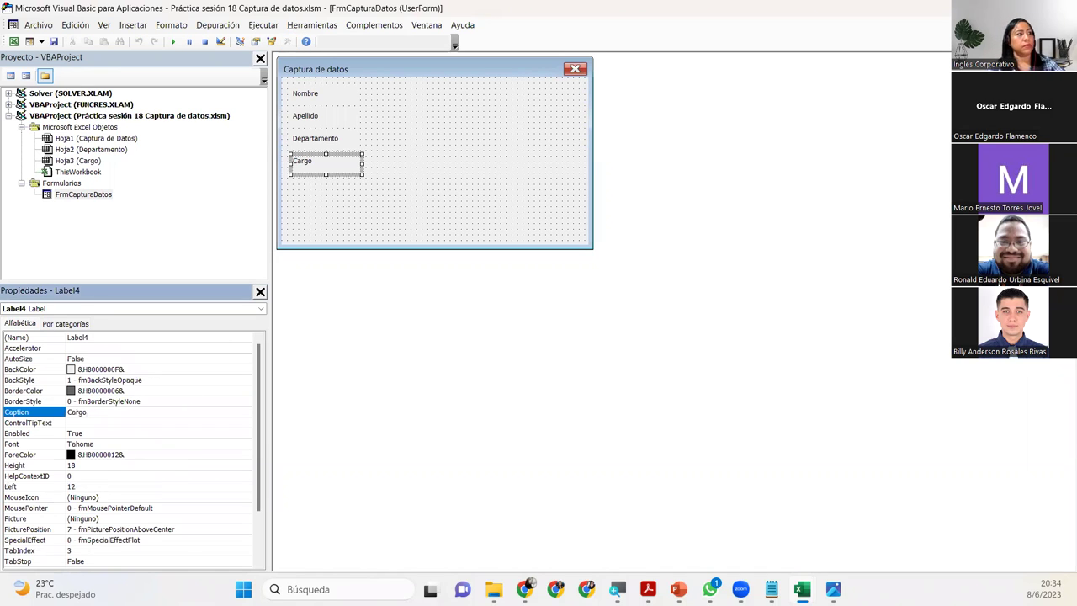
left_click(383, 197)
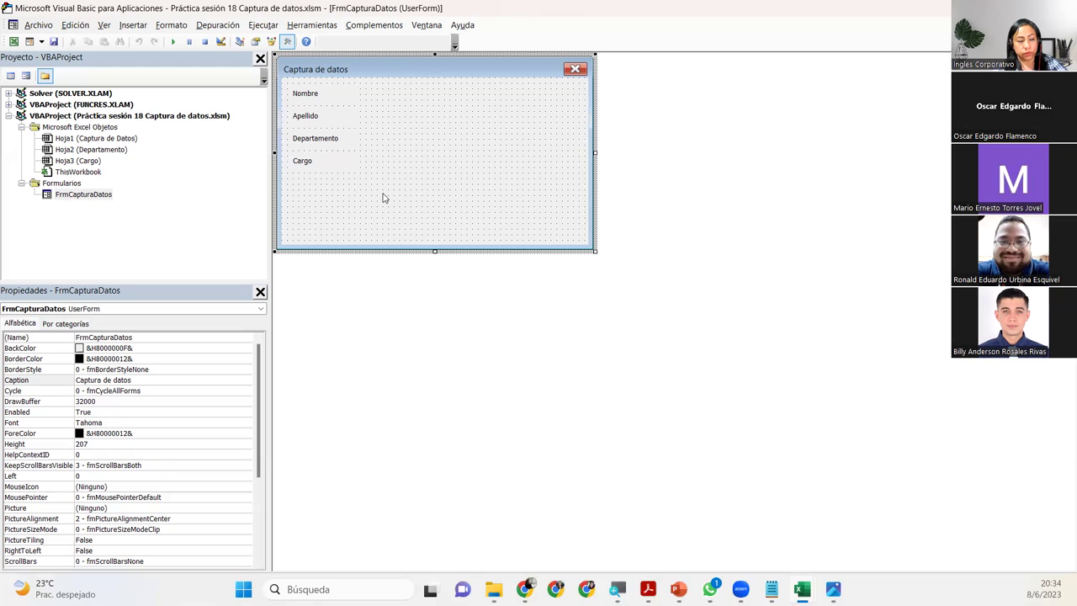
- Left-align the four labels, make them equal in size, and narrow them to one width
mouse_move(402, 187)
left_mouse_down()
mouse_move(273, 121)
mouse_move(287, 83)
left_mouse_up()
left_click_drag(393, 199, 287, 84)
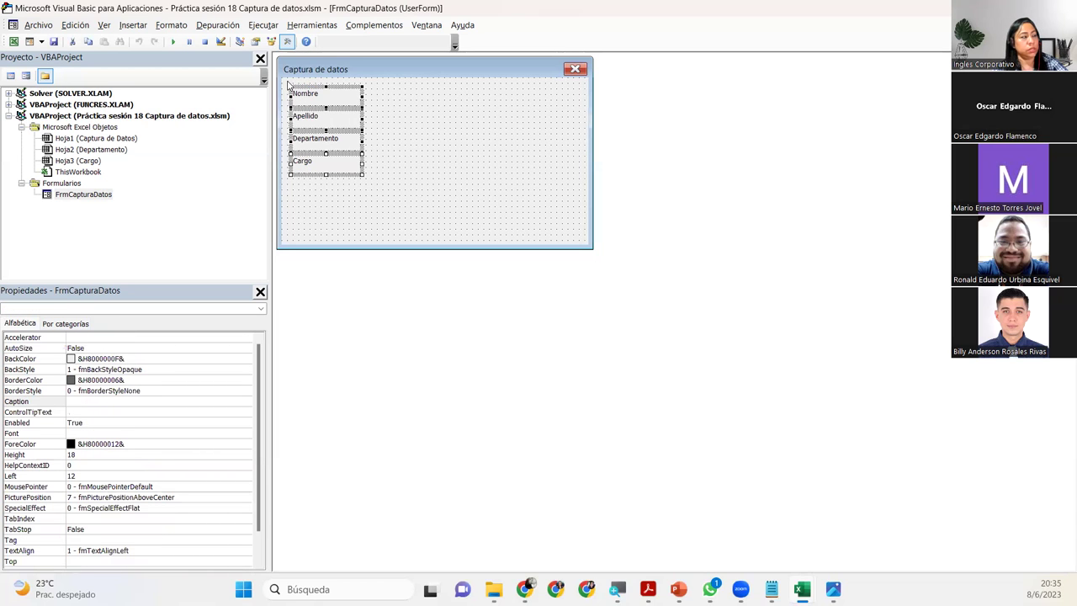
left_click(172, 25)
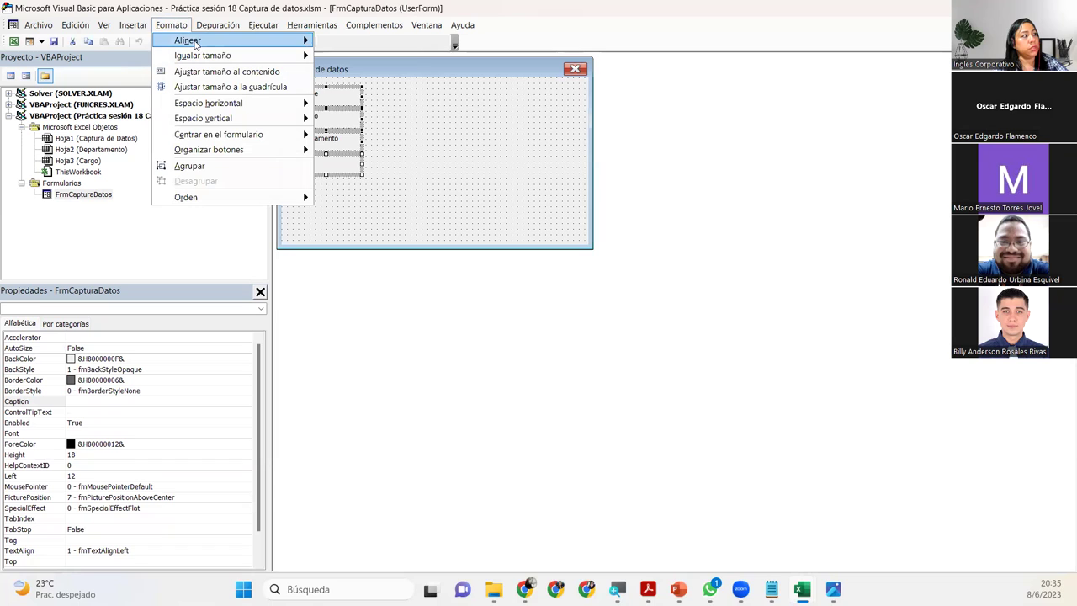
mouse_move(187, 40)
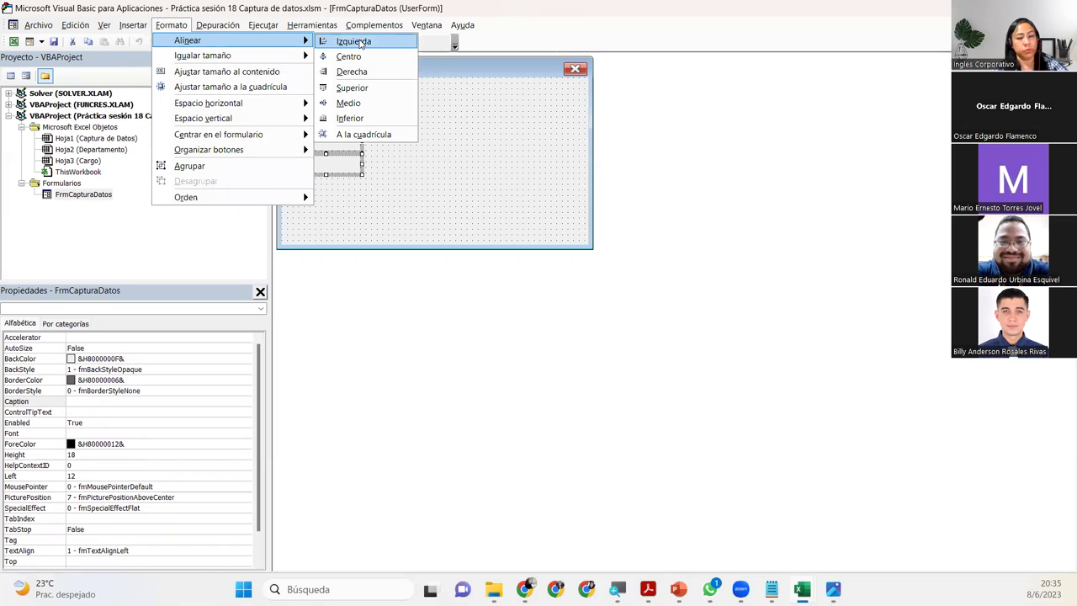
left_click(360, 43)
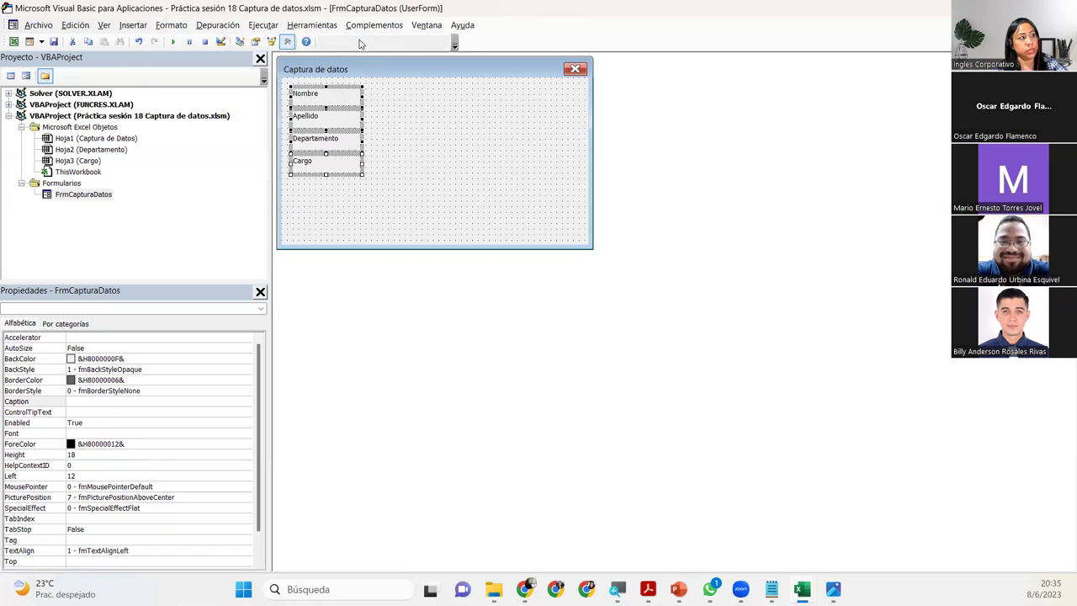
left_click(171, 28)
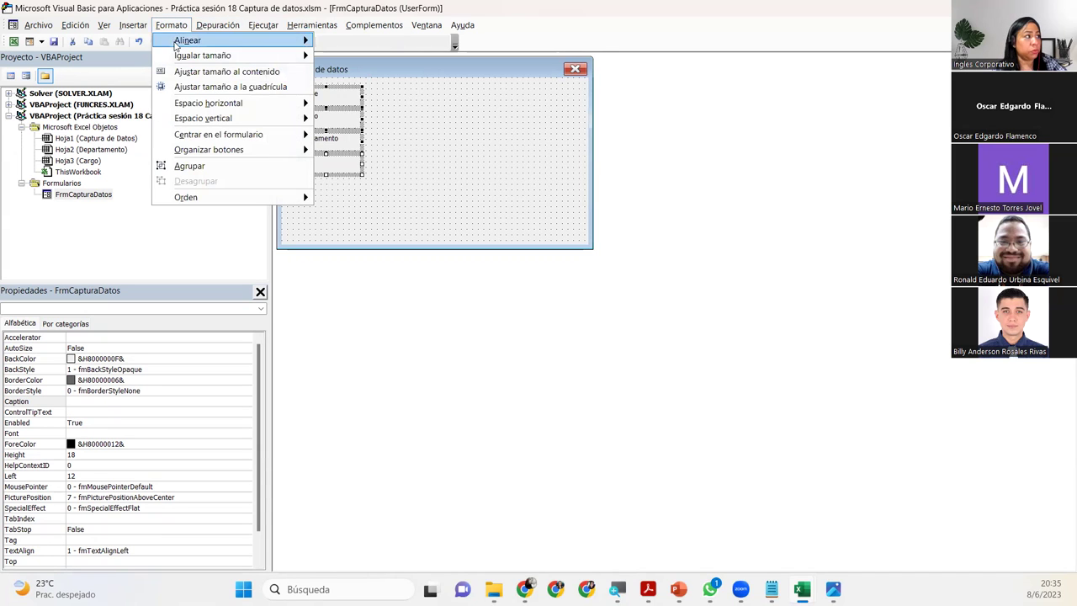
mouse_move(203, 55)
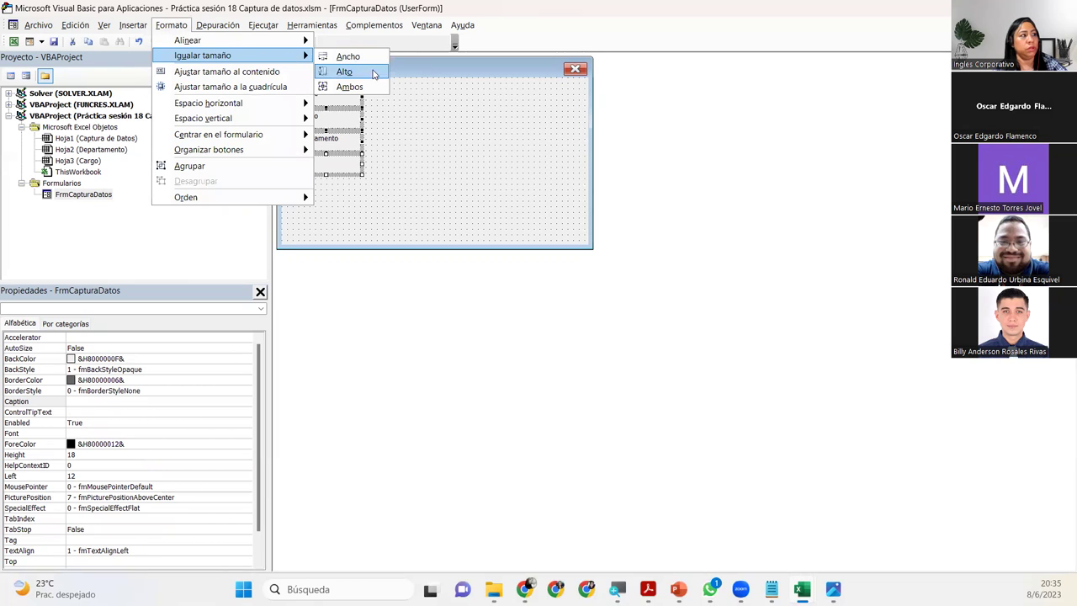
left_click(368, 86)
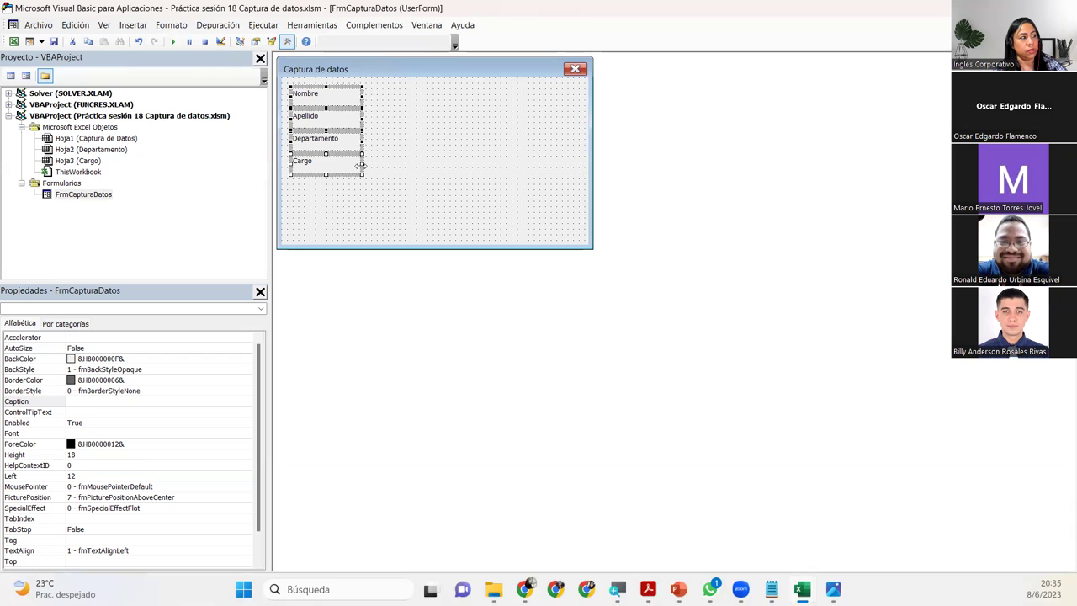
left_click_drag(360, 165, 347, 166)
left_click_drag(346, 166, 346, 168)
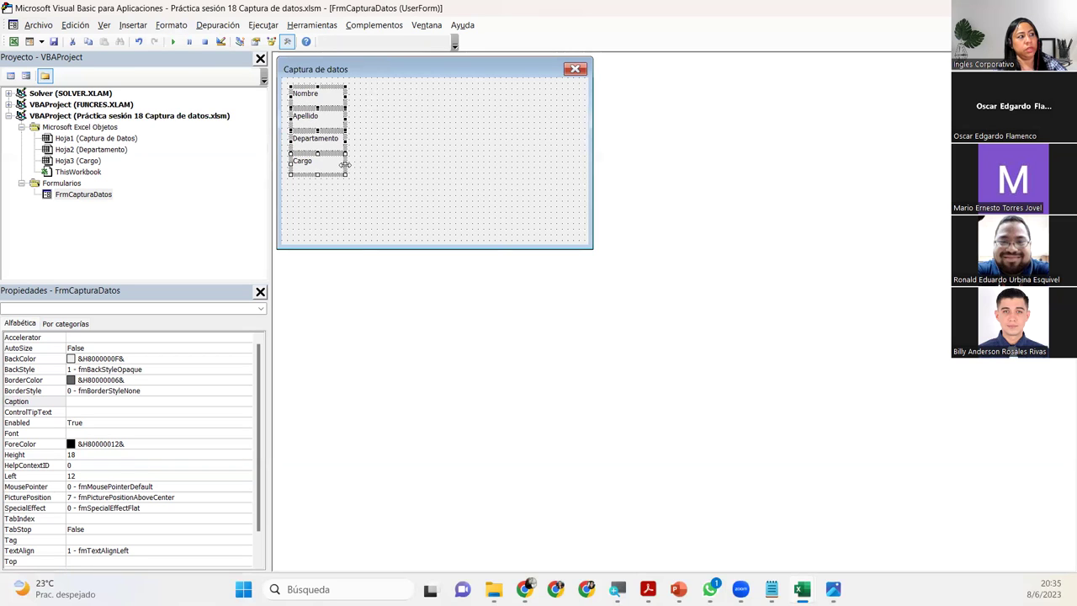
left_click(365, 200)
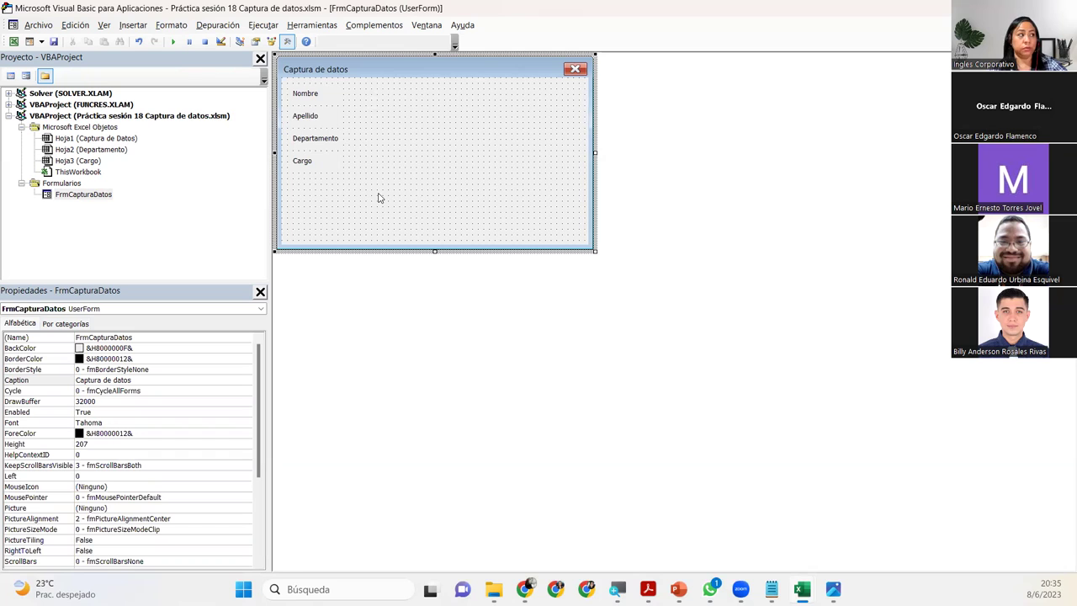
- Open the Formato menu and close it without applying any formatting
left_click(170, 25)
mouse_move(187, 41)
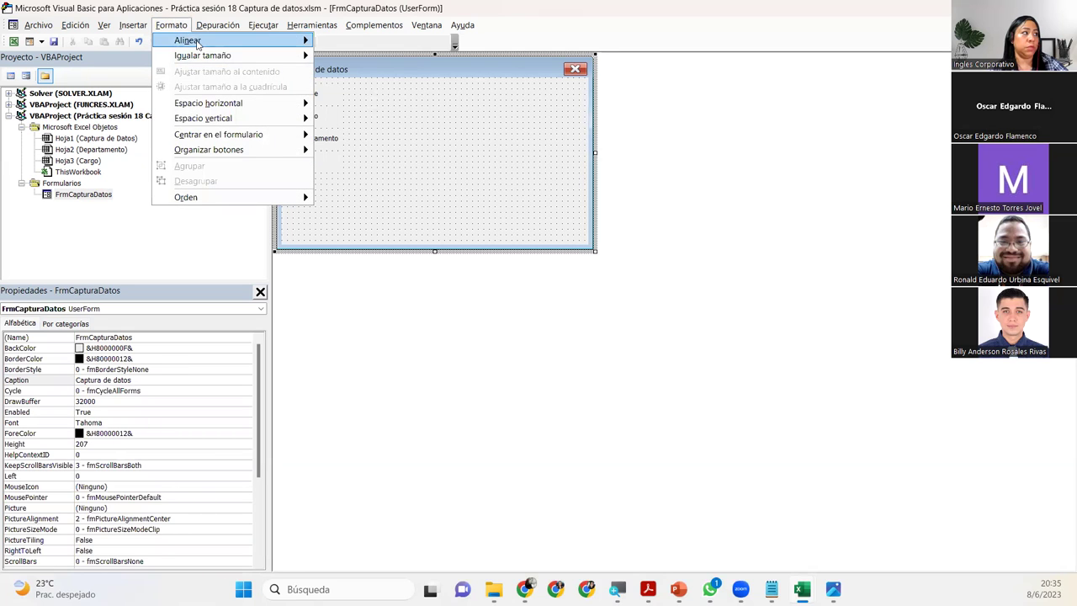
left_click(450, 196)
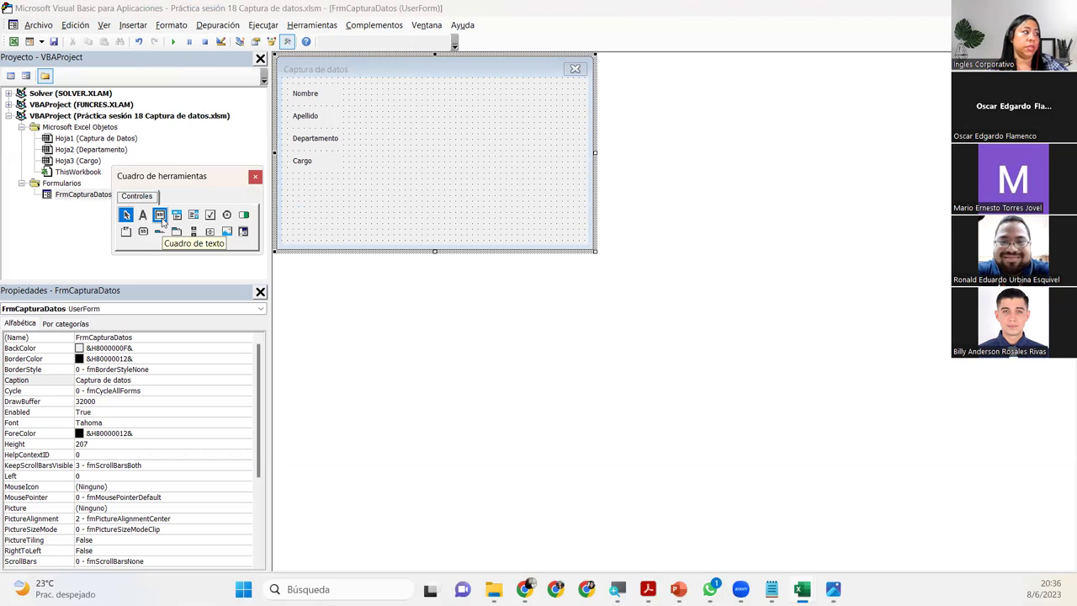
- Add a text box (TextBox1) beside the Nombre label
left_click(160, 215)
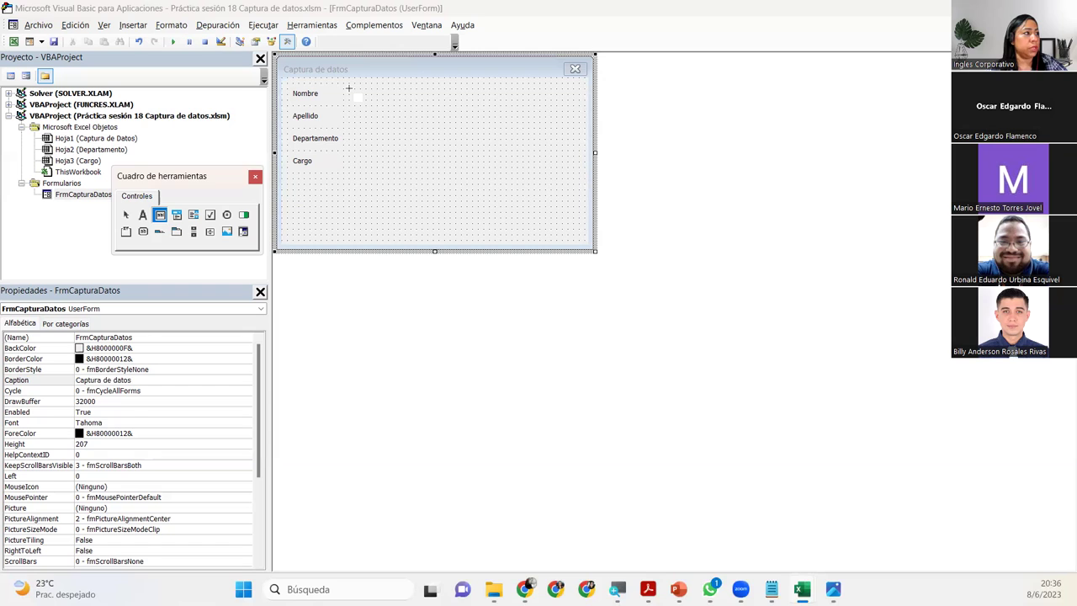
left_click(347, 87)
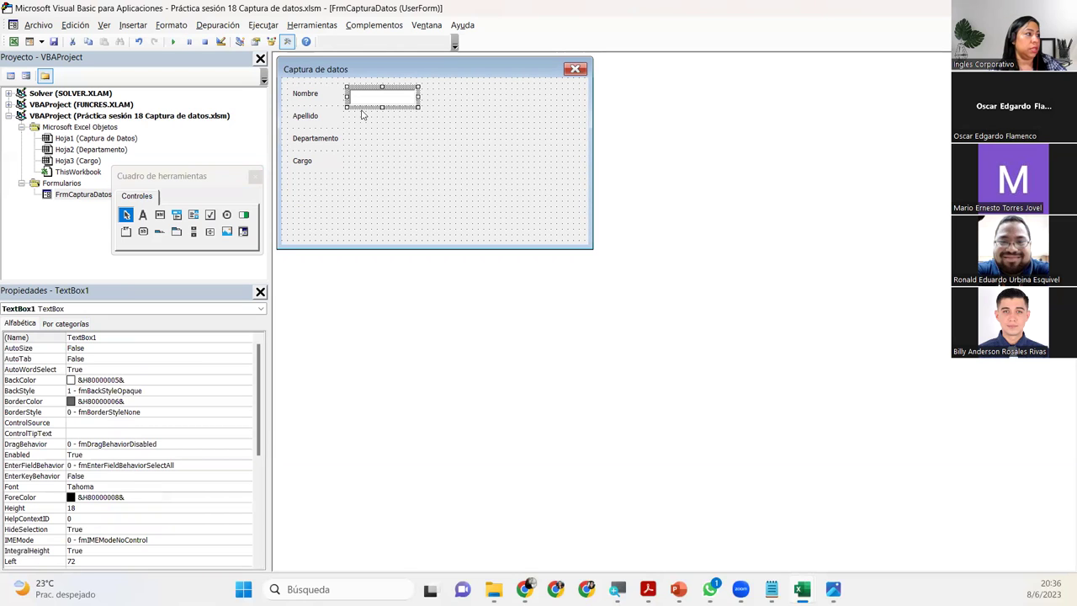
left_click(393, 130)
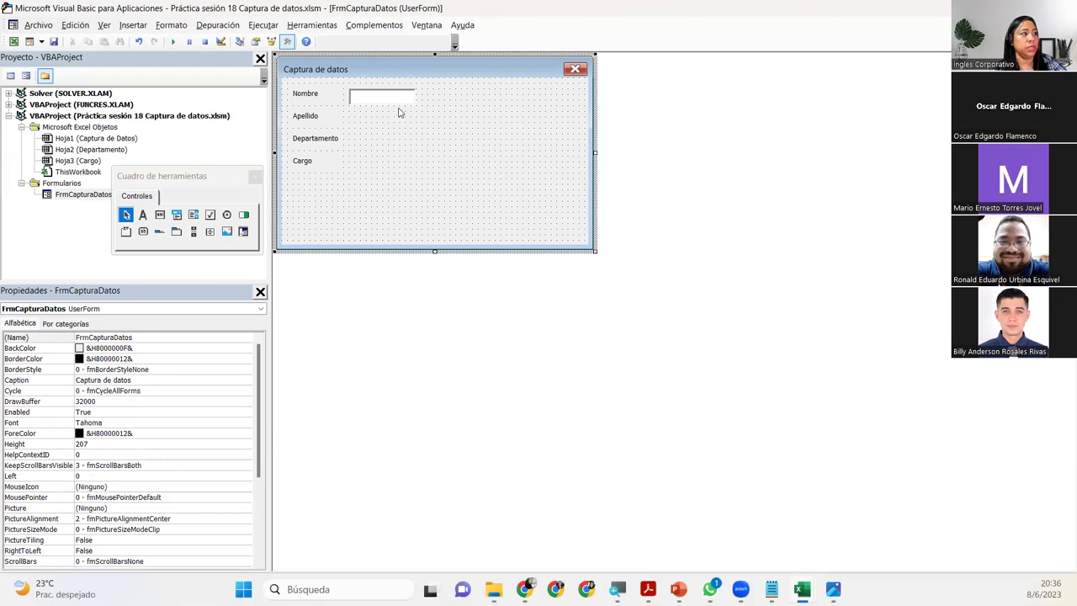
- Rename the text box beside Nombre from TextBox1 to TextNombre
left_click(399, 101)
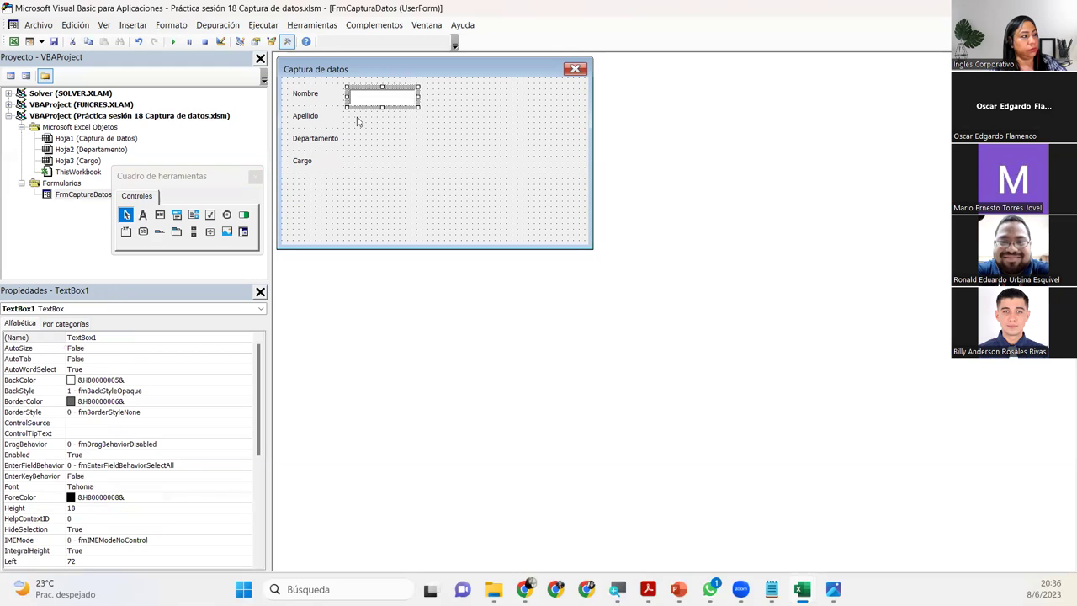
left_click(144, 336)
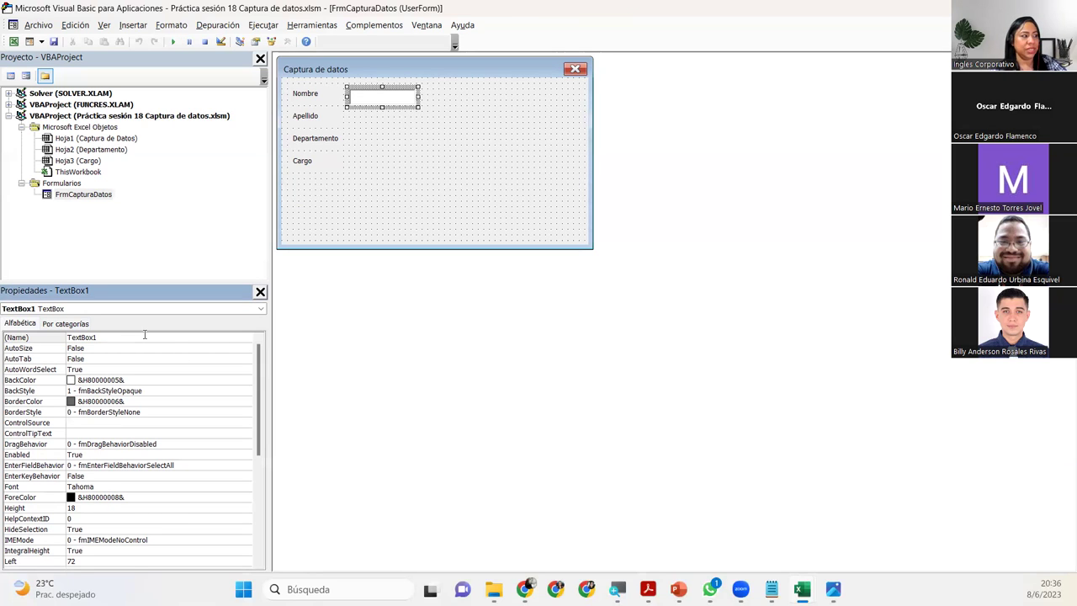
key("BackSpace")
key("BackSpace")
key("BackSpace")
key("BackSpace")
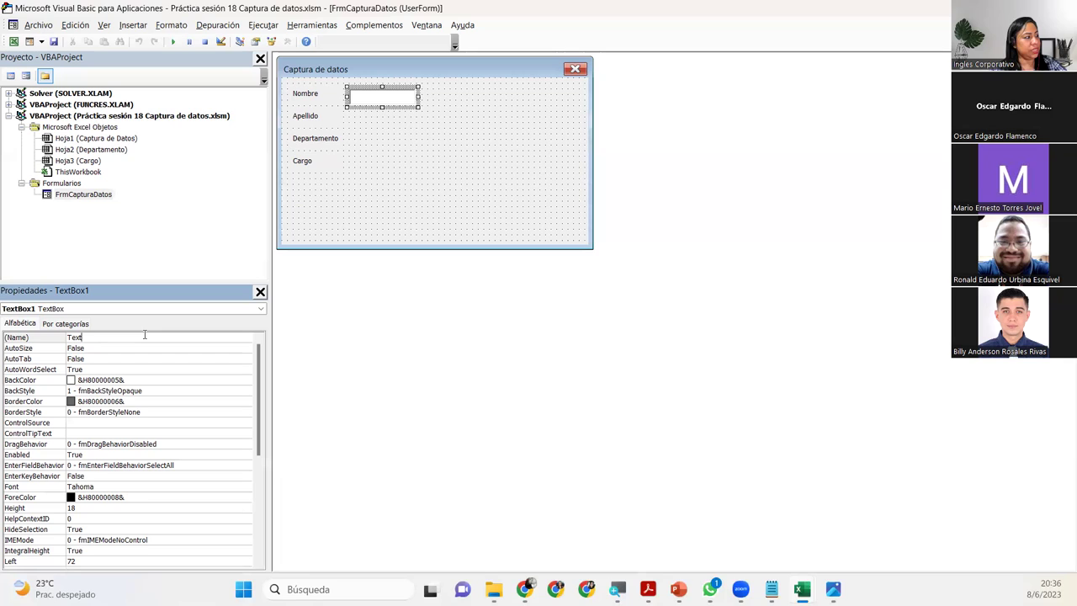
type("N")
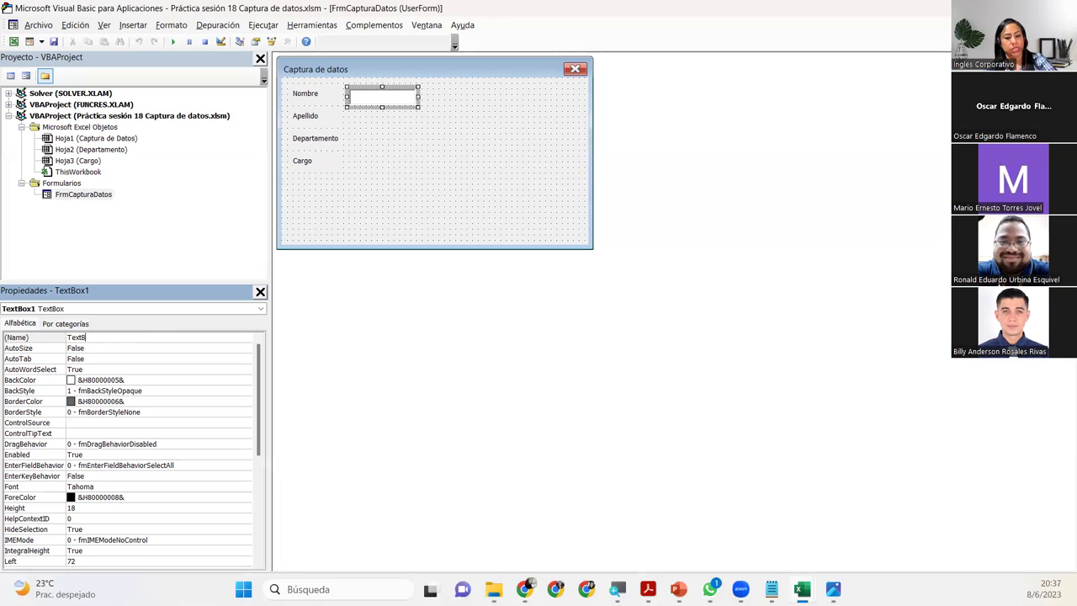
type("ombre+")
key("Return")
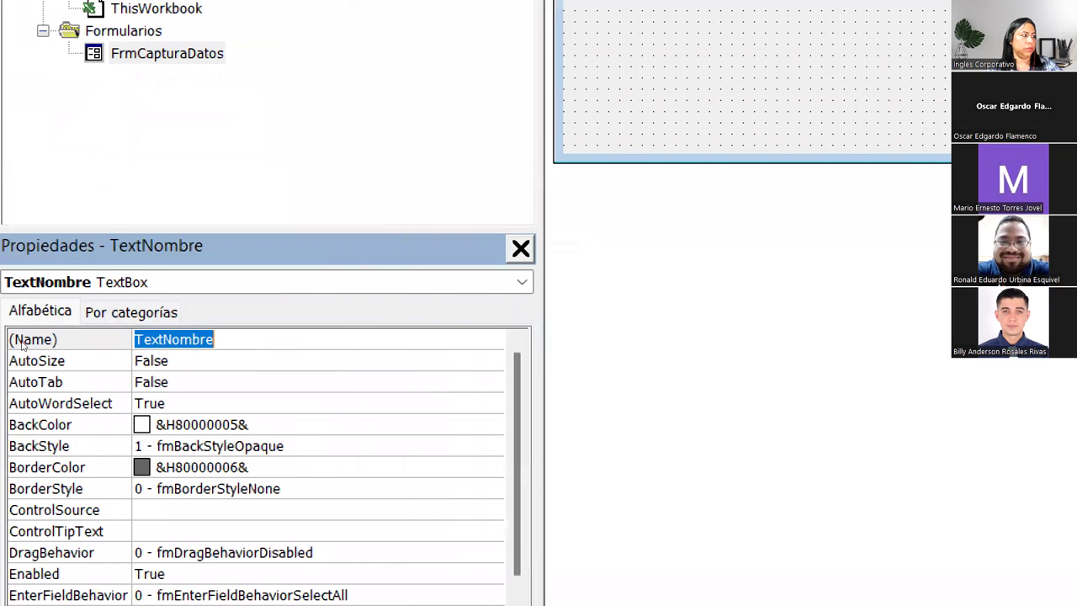
left_click(118, 339)
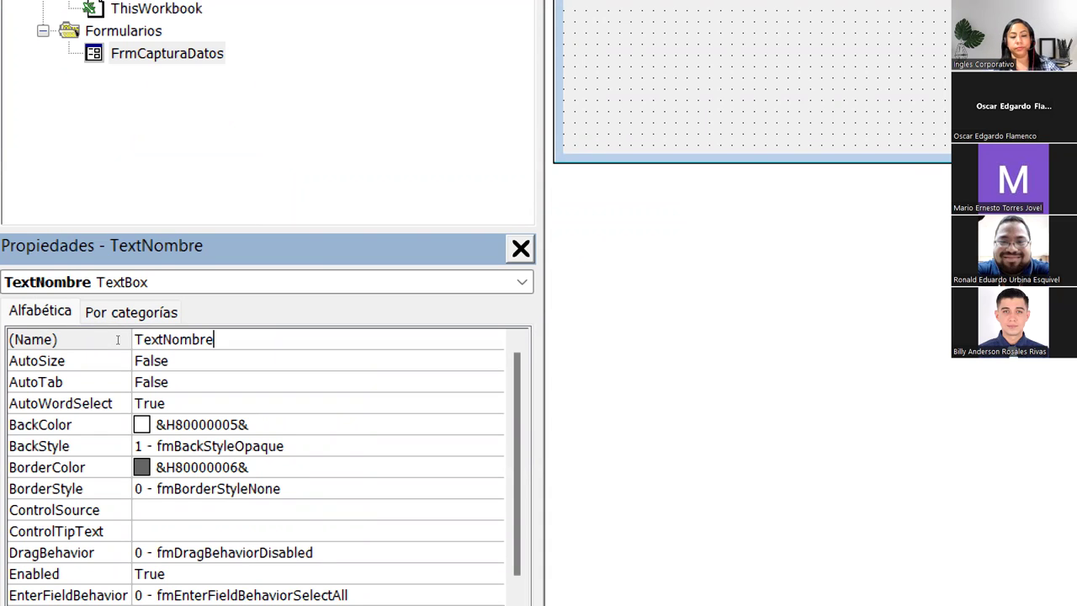
key("Return")
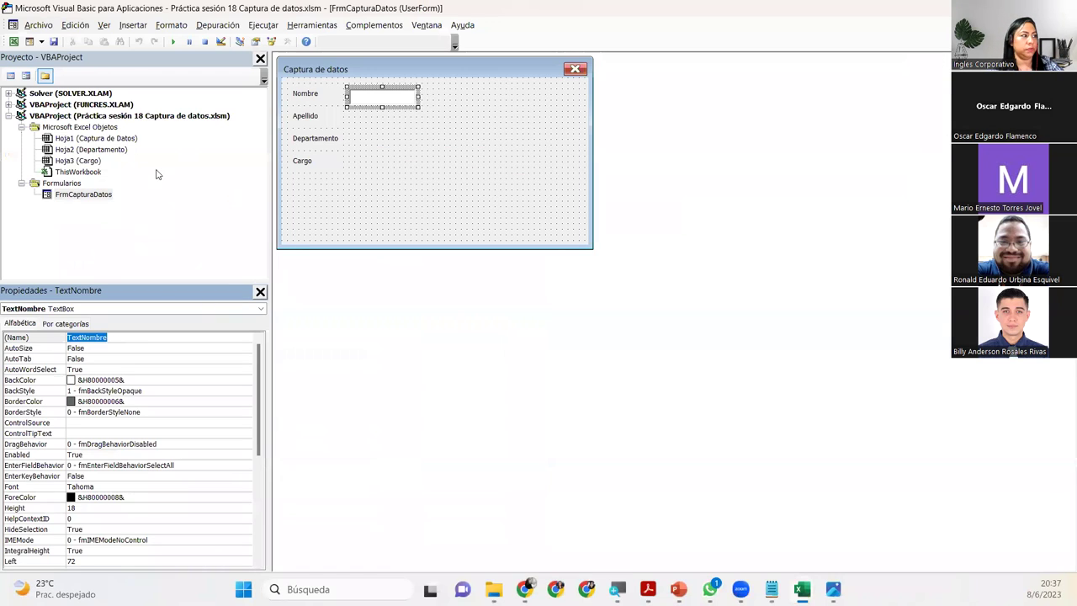
left_click(378, 149)
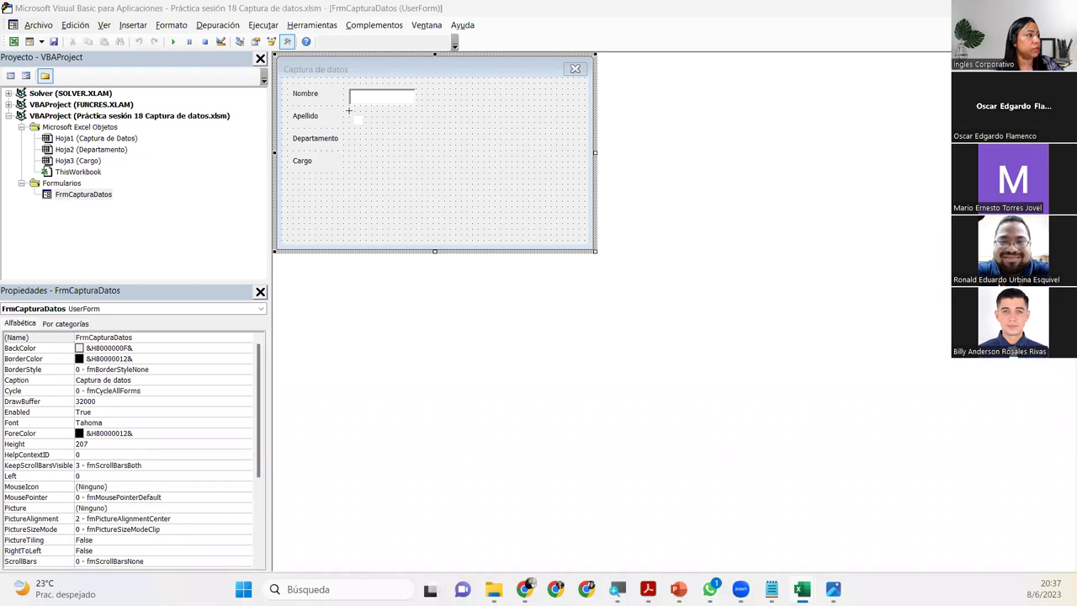
- Add a second text box beside the Apellido label and begin editing its name
left_click(349, 110)
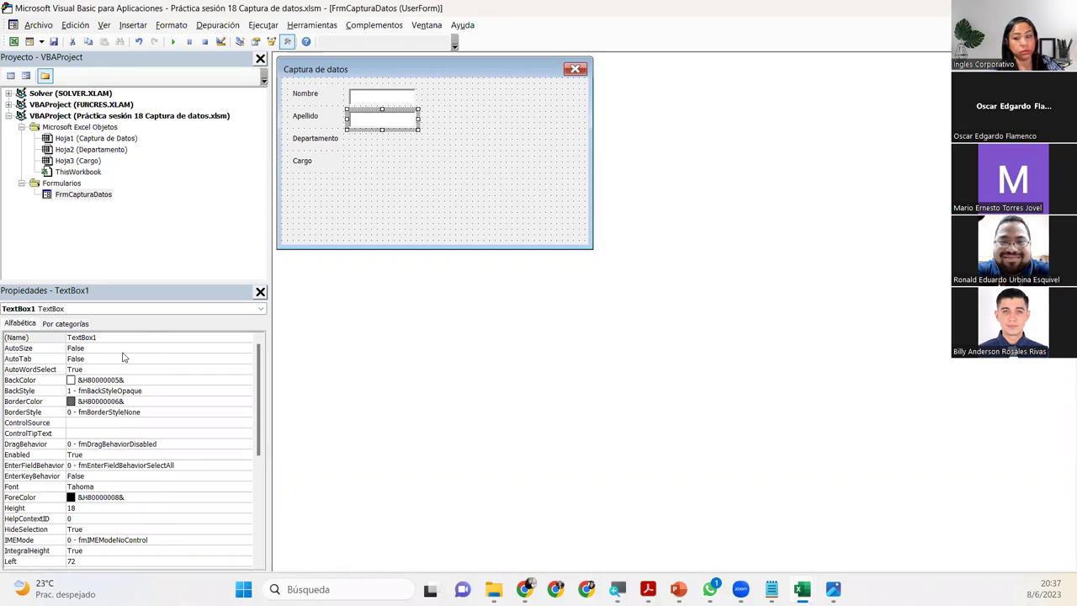
left_click(101, 336)
double_click(101, 336)
left_click(101, 337)
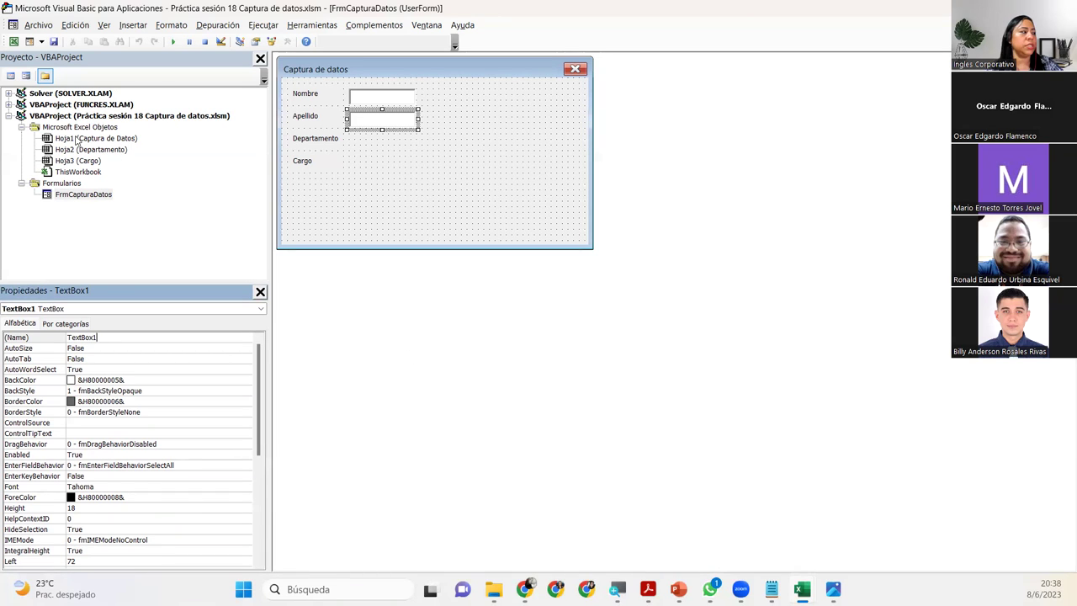
left_click(122, 336)
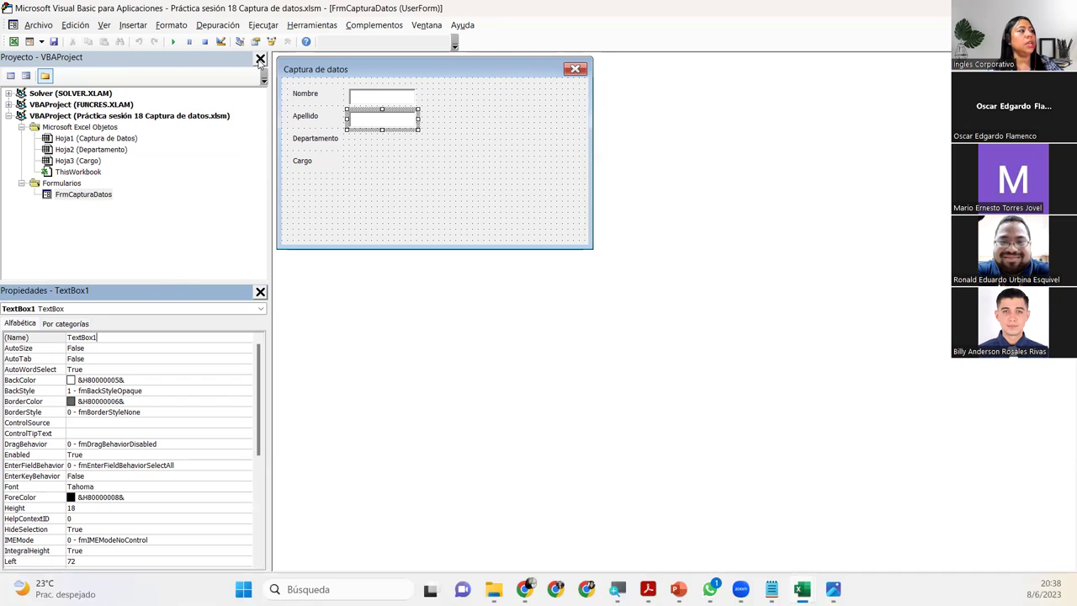
left_click(104, 27)
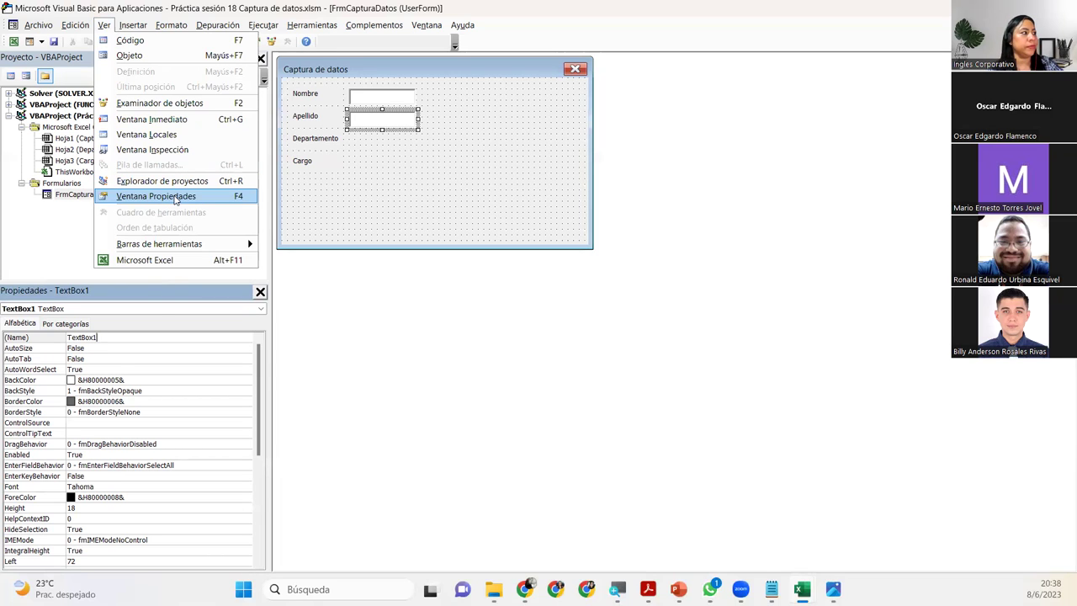
- Cancel the name edit and reselect FrmCapturaDatos in the Project Explorer
left_click(113, 336)
key("BackSpace")
key("BackSpace")
key("BackSpace")
key("BackSpace")
key("BackSpace")
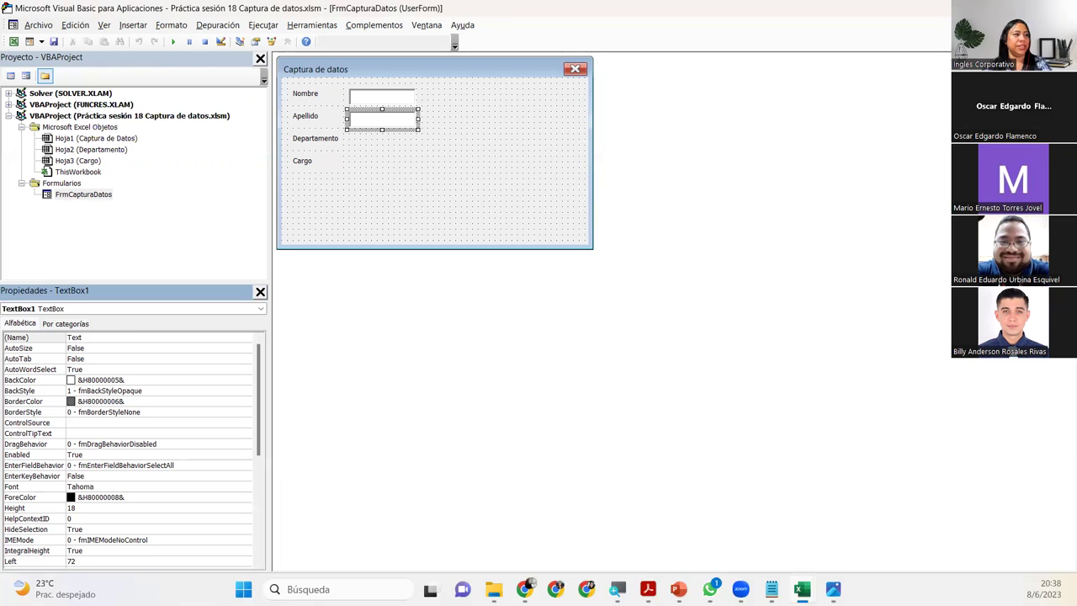
key("Escape")
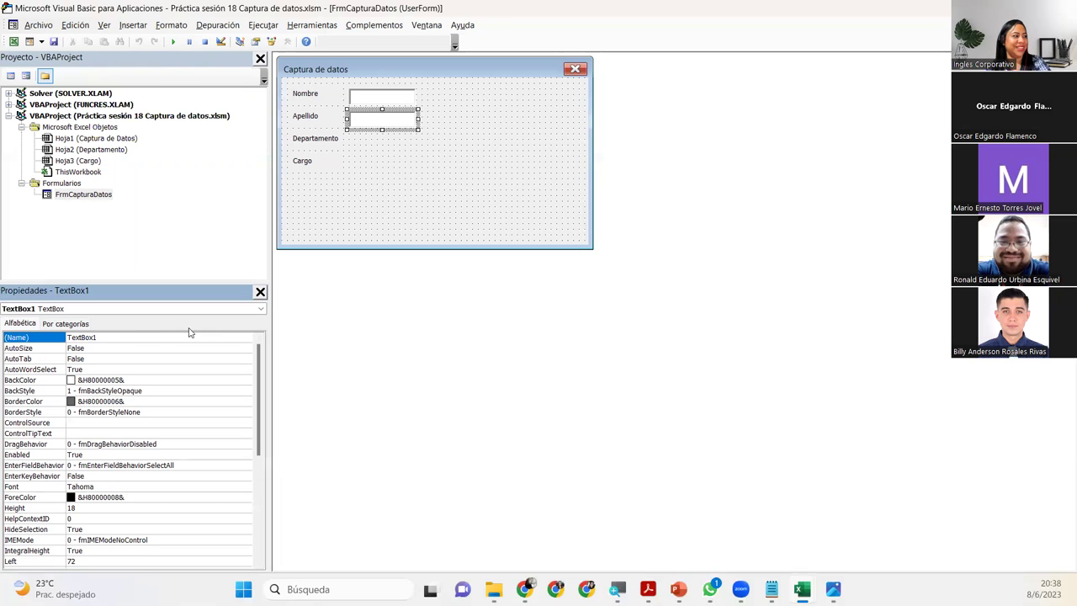
left_click(149, 337)
left_click(149, 336)
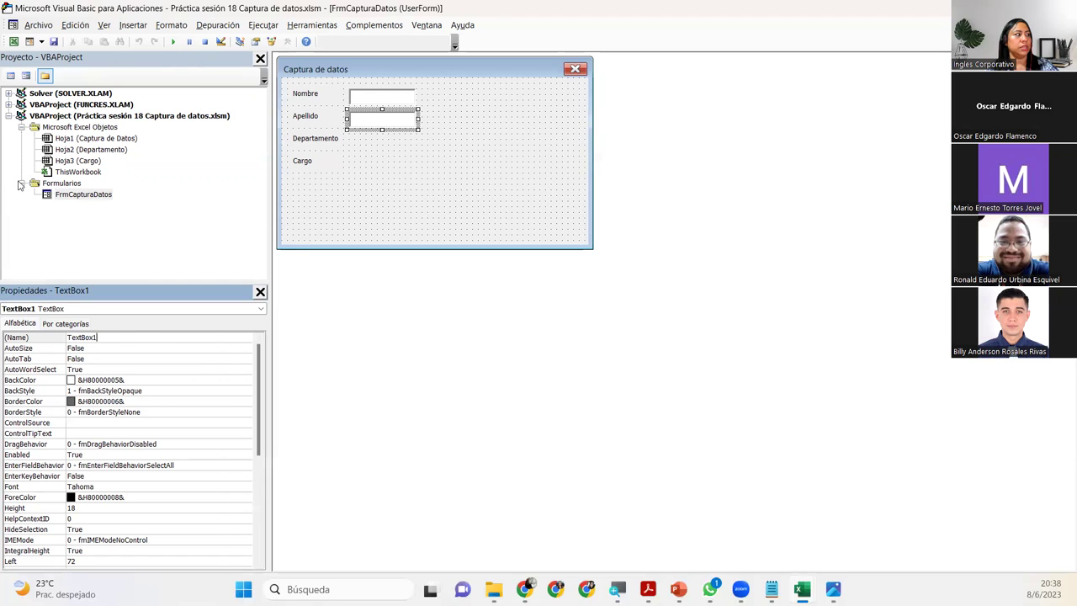
left_click(21, 184)
left_click(21, 184)
left_click(69, 195)
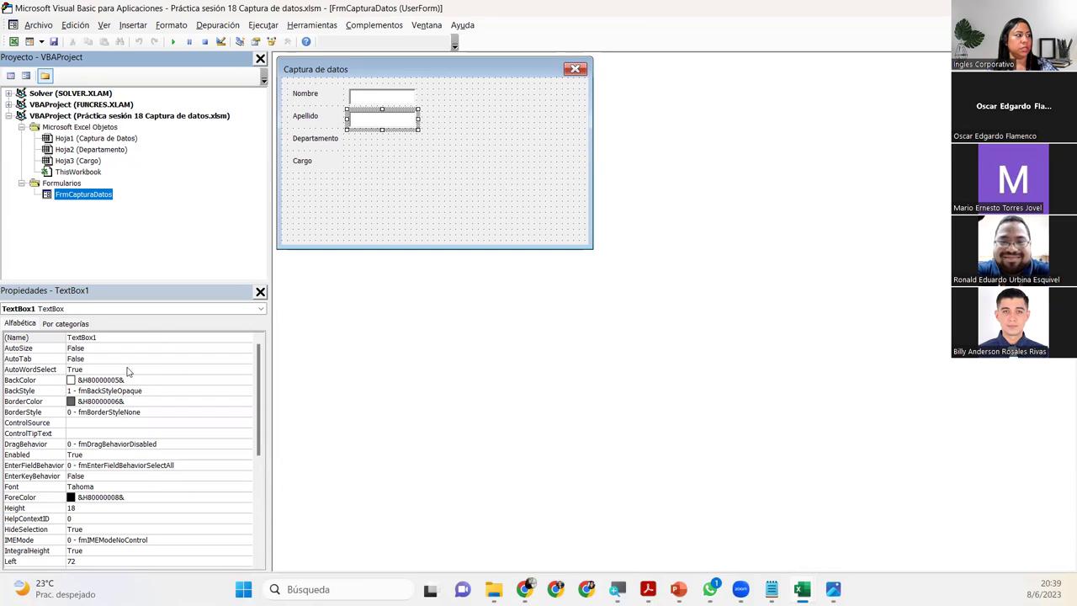
- Rename the Apellido text box from TextBox1 to TextApellido
left_click(109, 337)
left_click(109, 338)
left_click(109, 337)
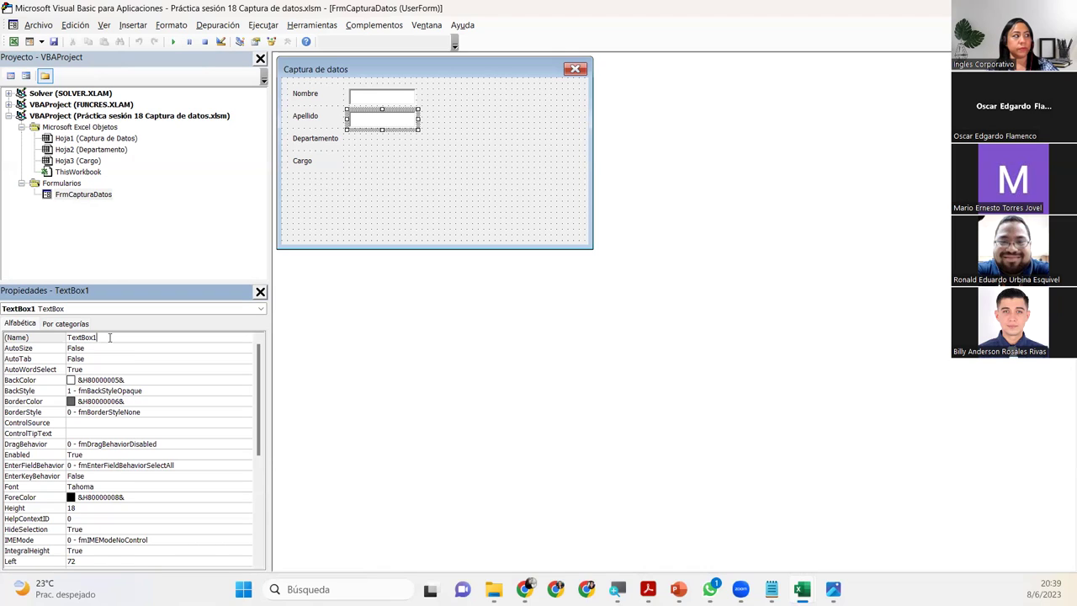
key("BackSpace")
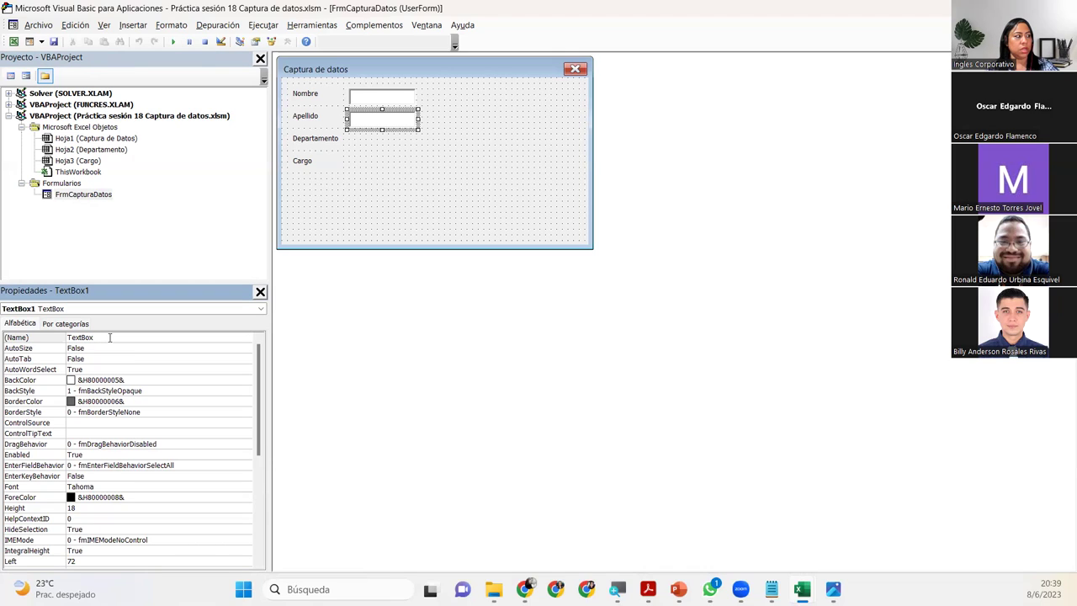
key("BackSpace")
key("BackSpace")
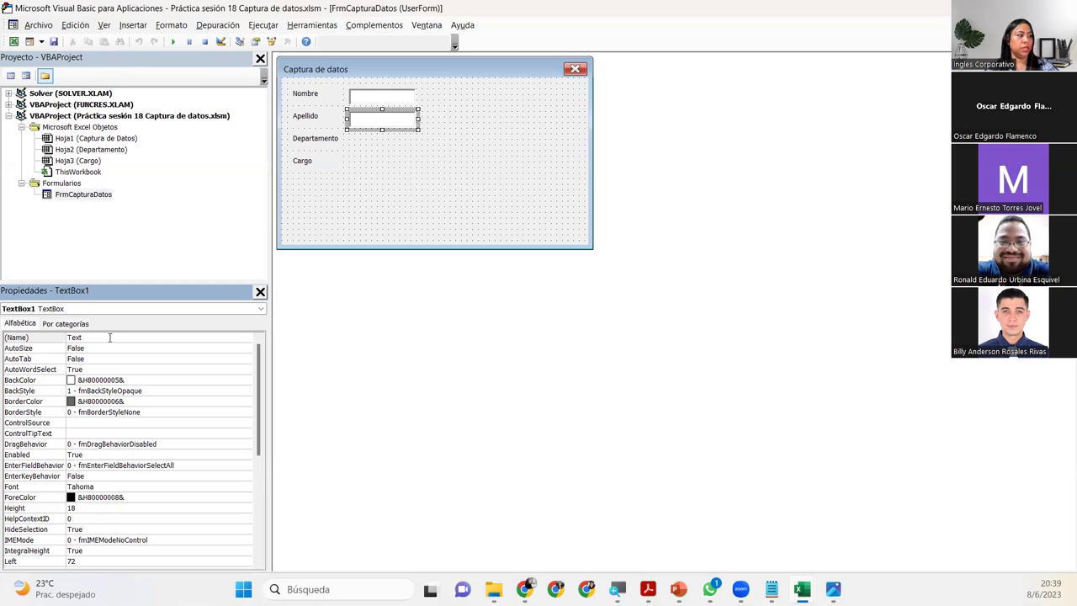
type("Ape")
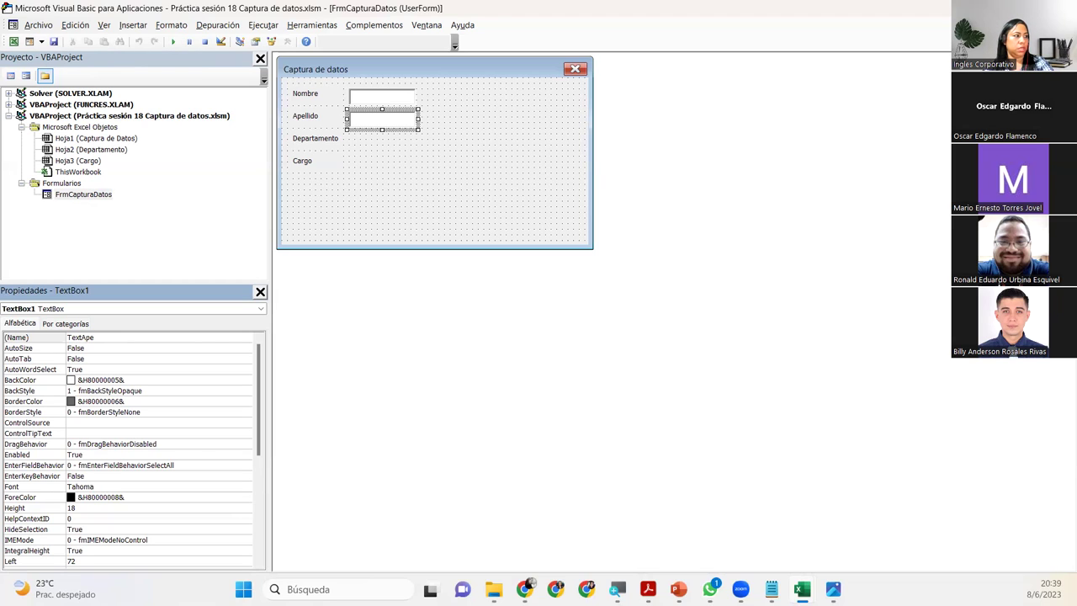
type("ll")
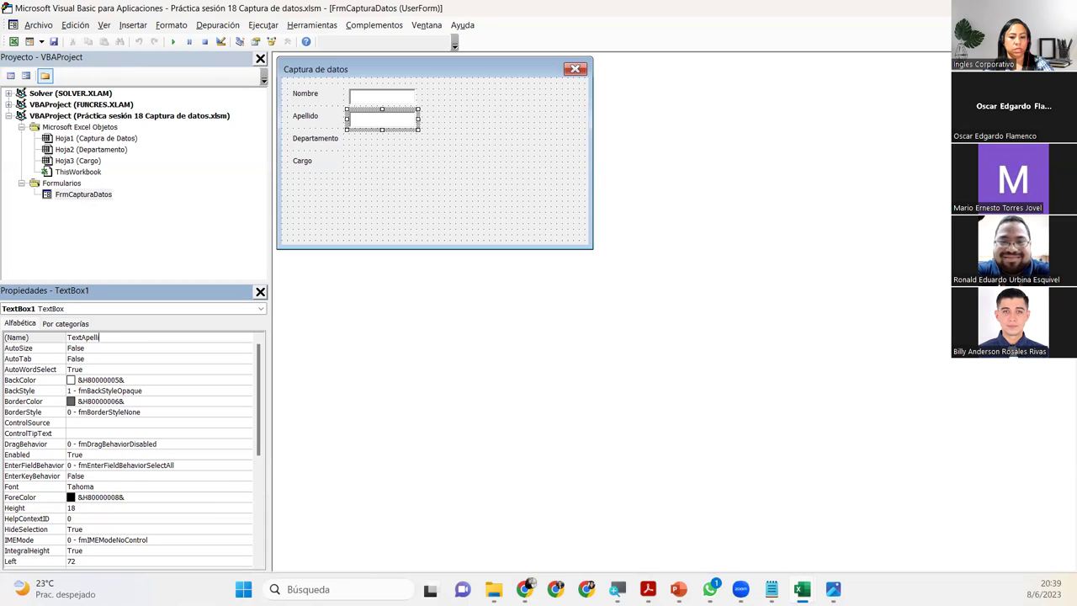
type("ido")
key("Return")
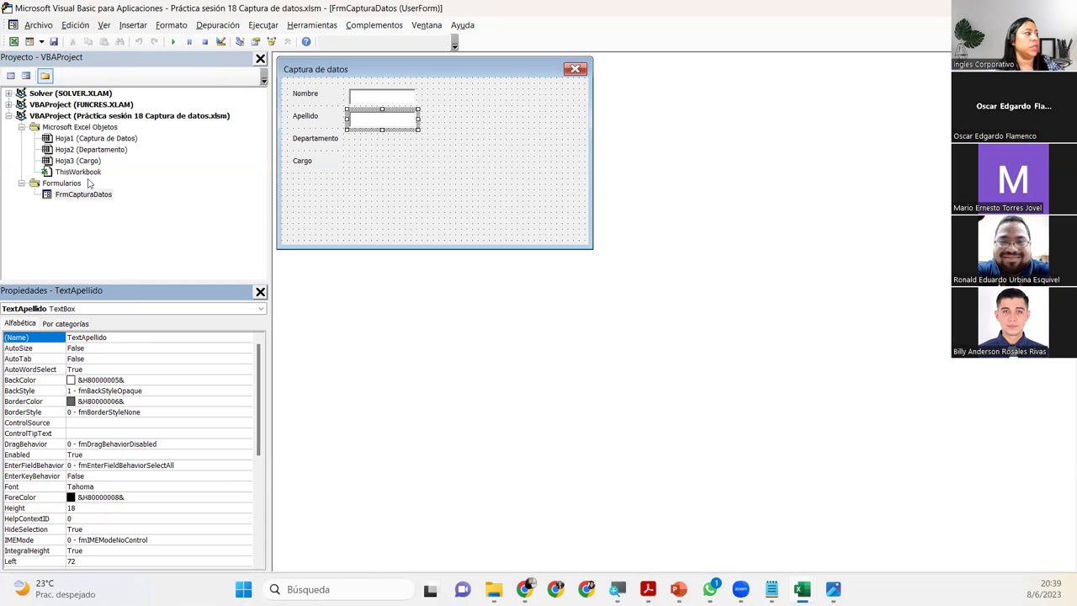
left_click(131, 26)
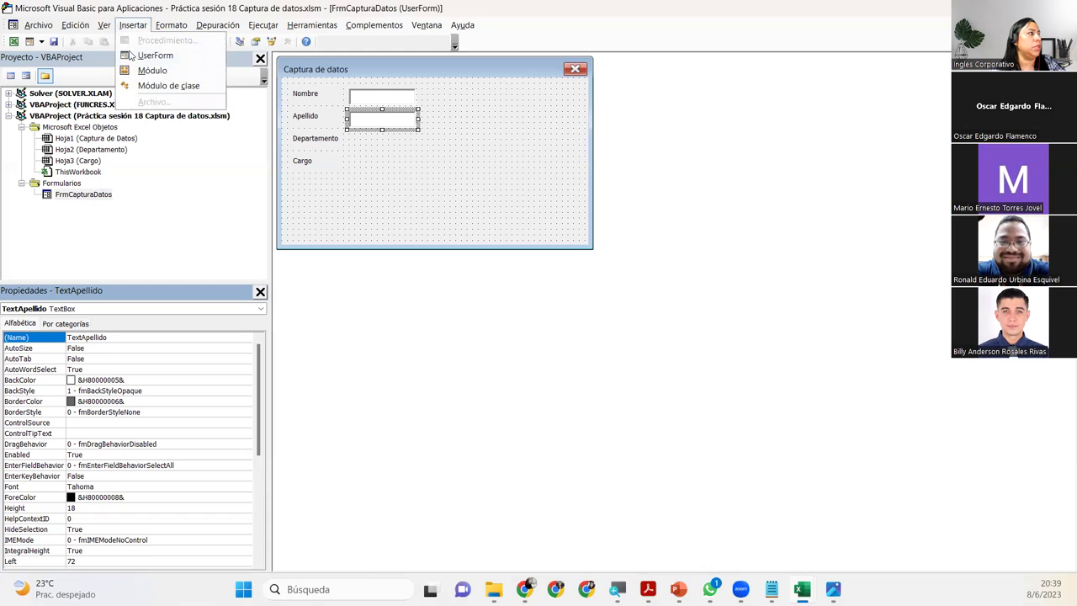
left_click(131, 56)
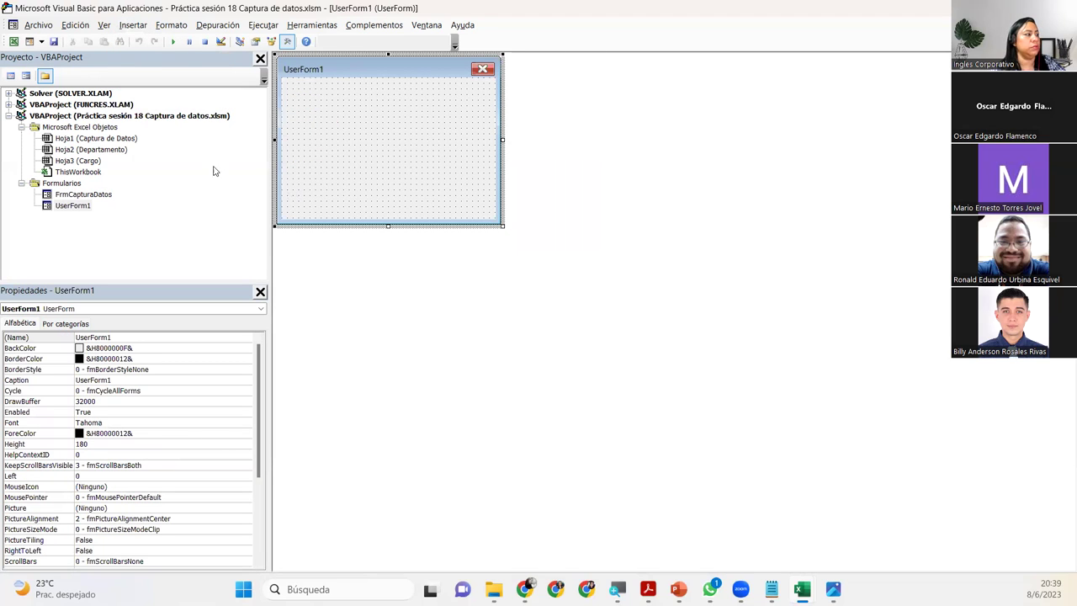
left_click(49, 210)
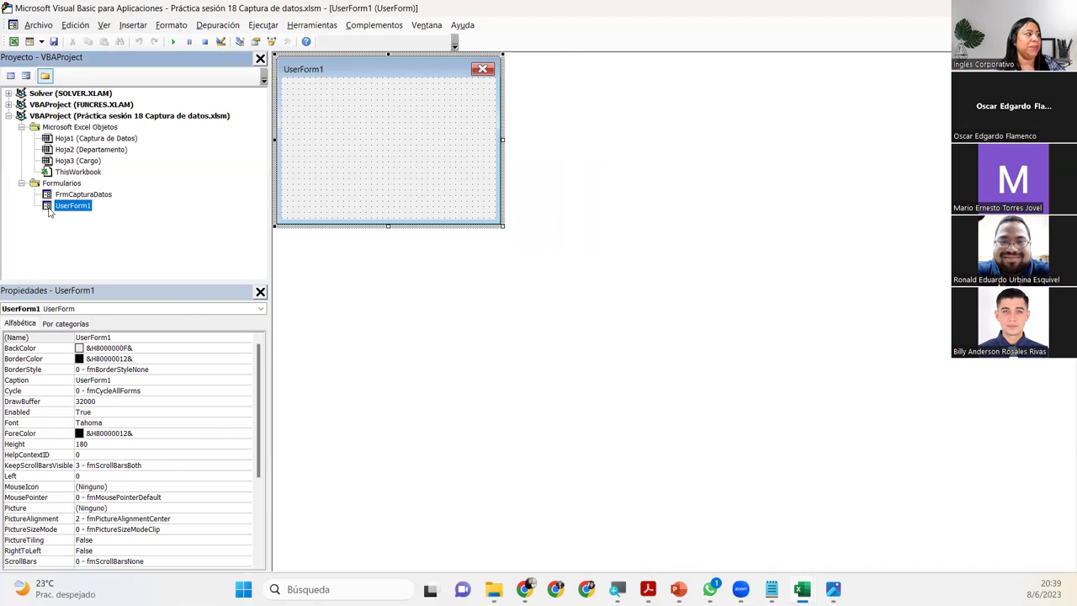
right_click(49, 211)
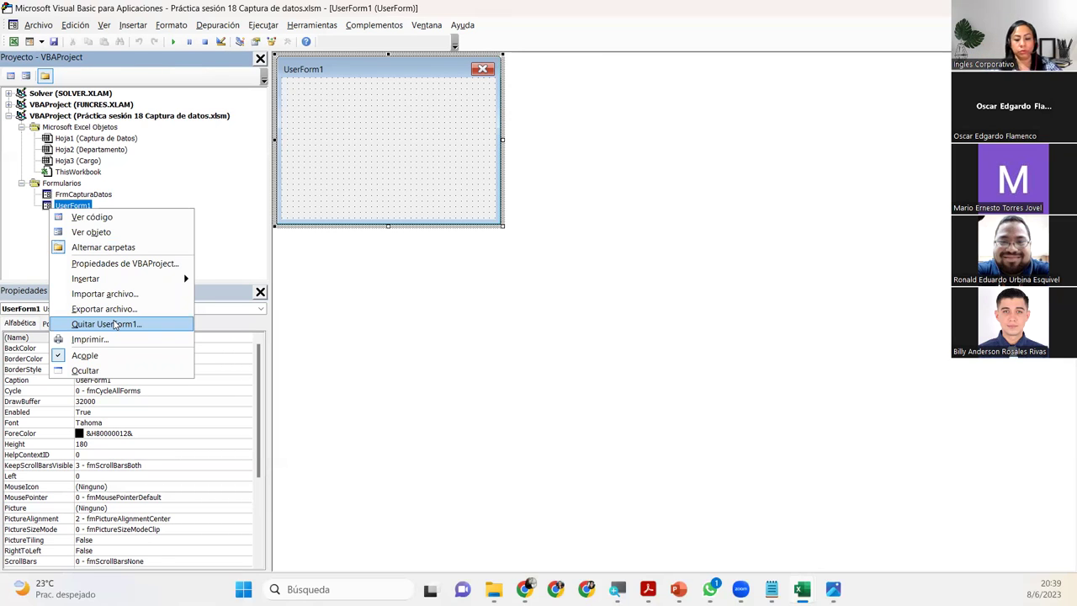
left_click(115, 324)
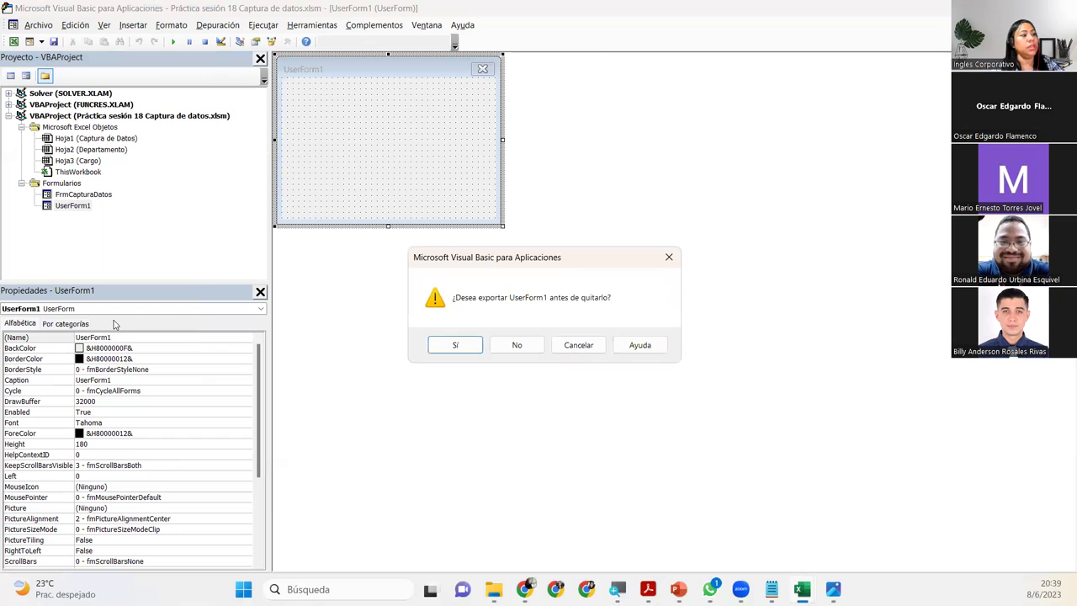
left_click_drag(517, 264, 347, 189)
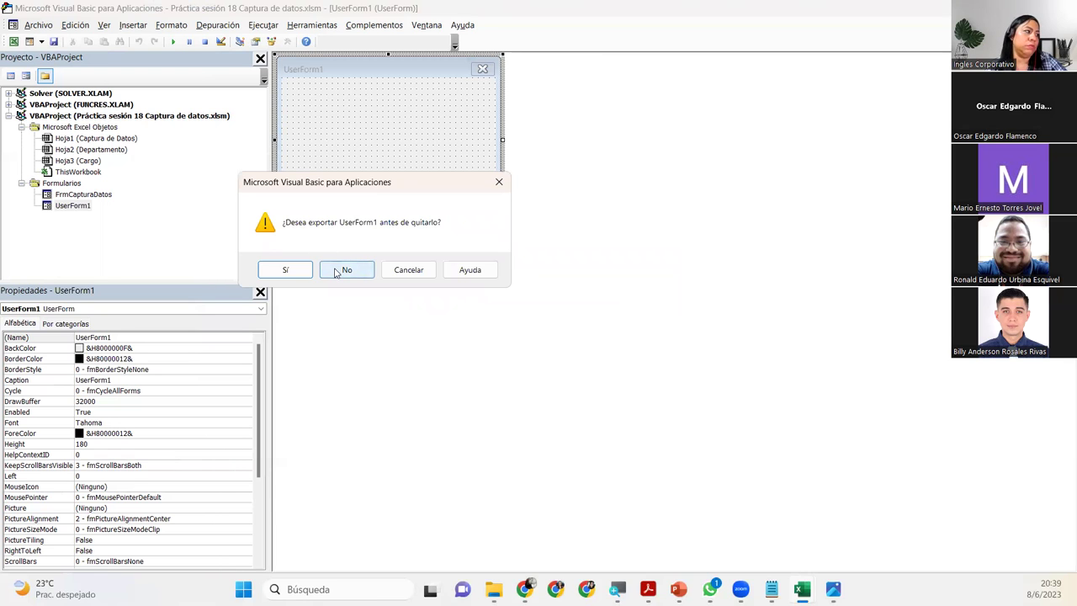
left_click(336, 270)
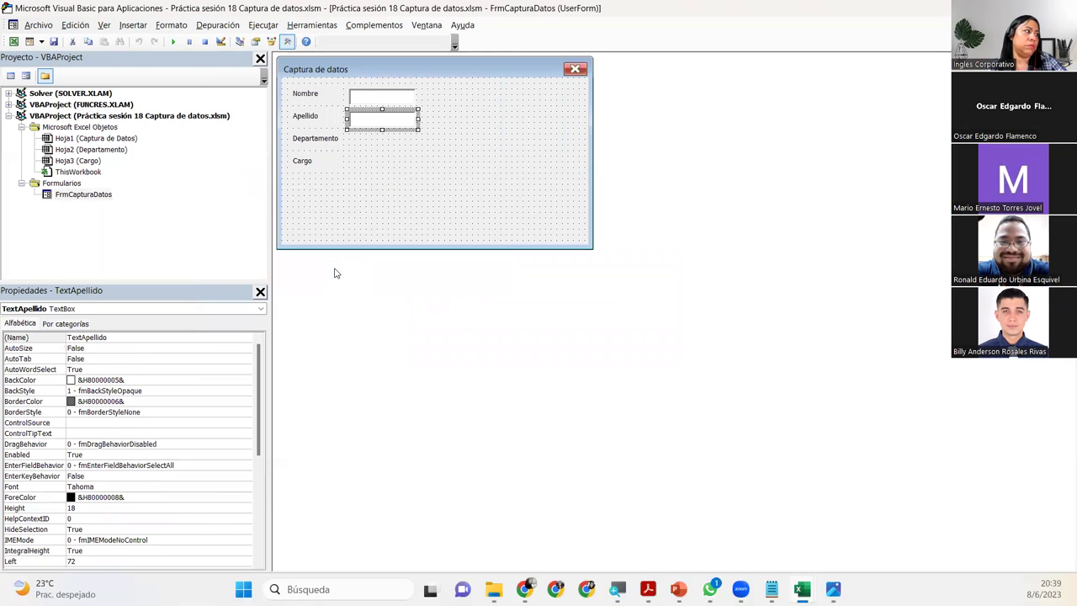
left_click(523, 225)
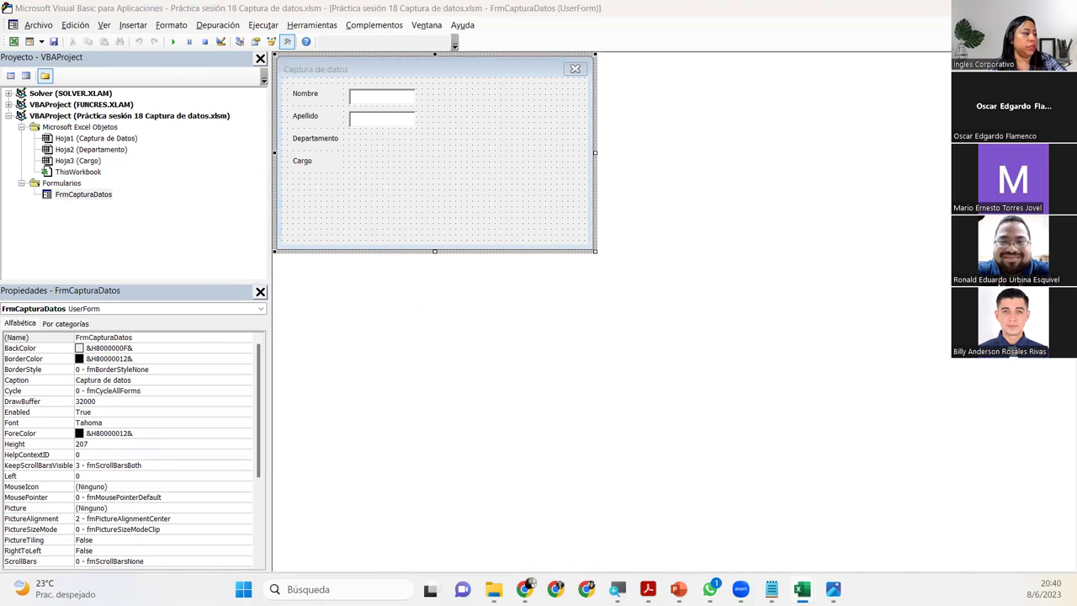
- Create an empty TextNombre_Change procedure, then return to the form designer and select the form
double_click(409, 98)
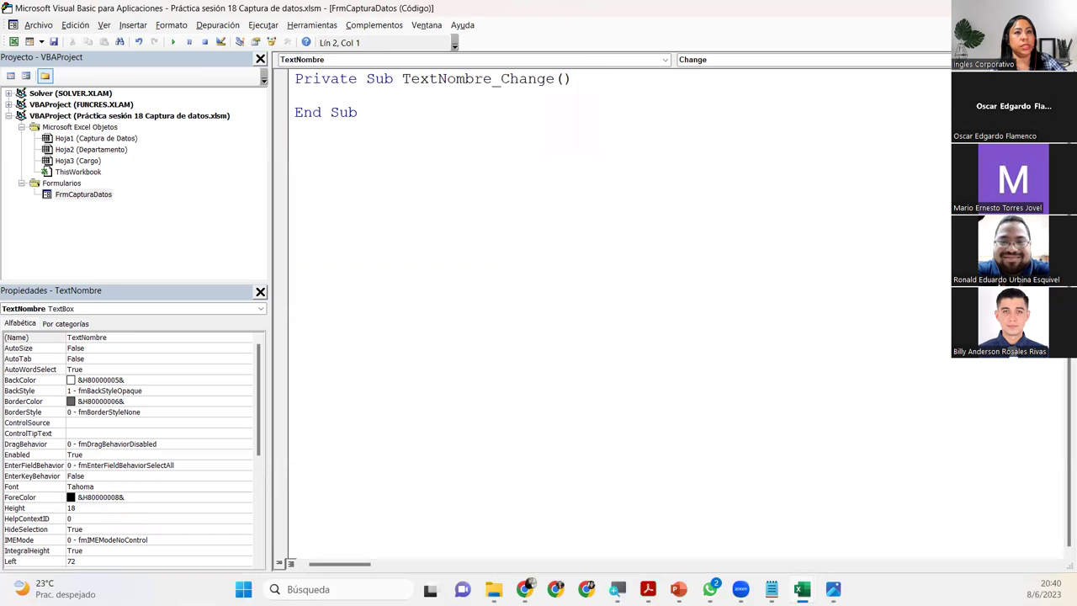
key("shift+F7")
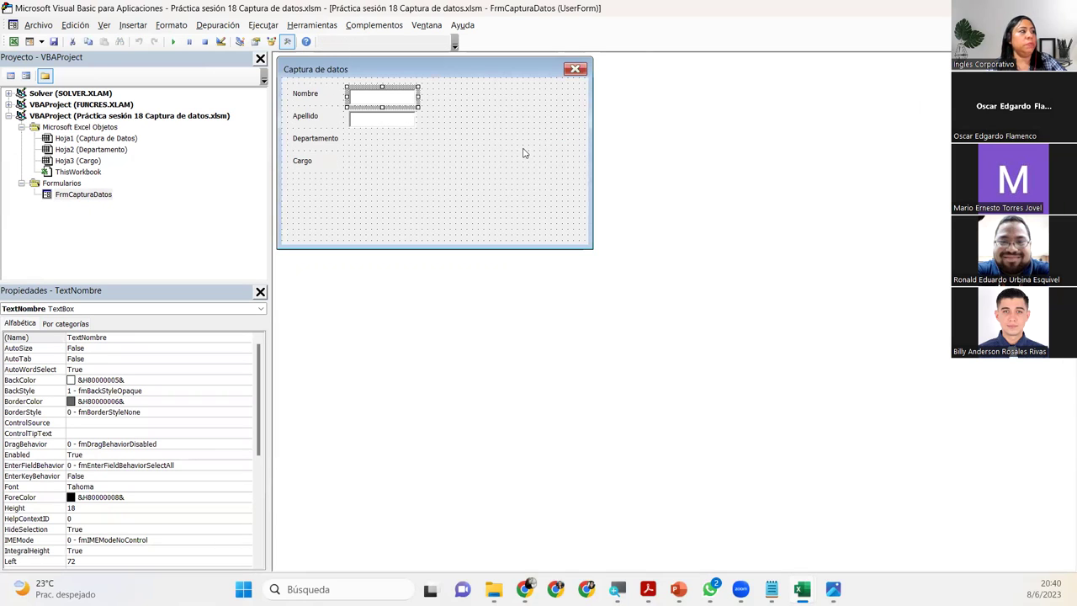
left_click(399, 119)
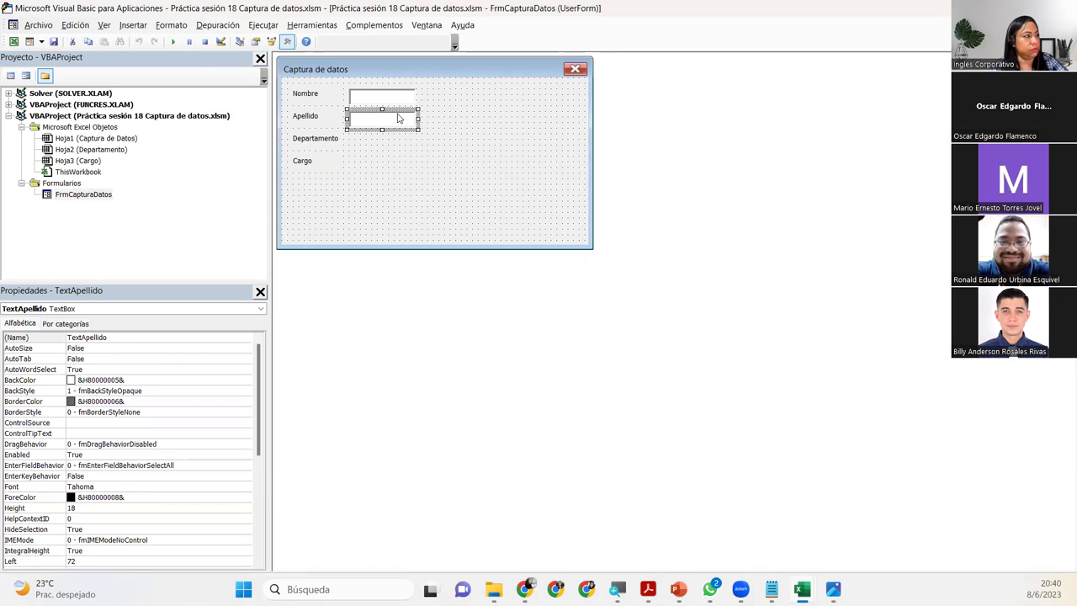
left_click(386, 169)
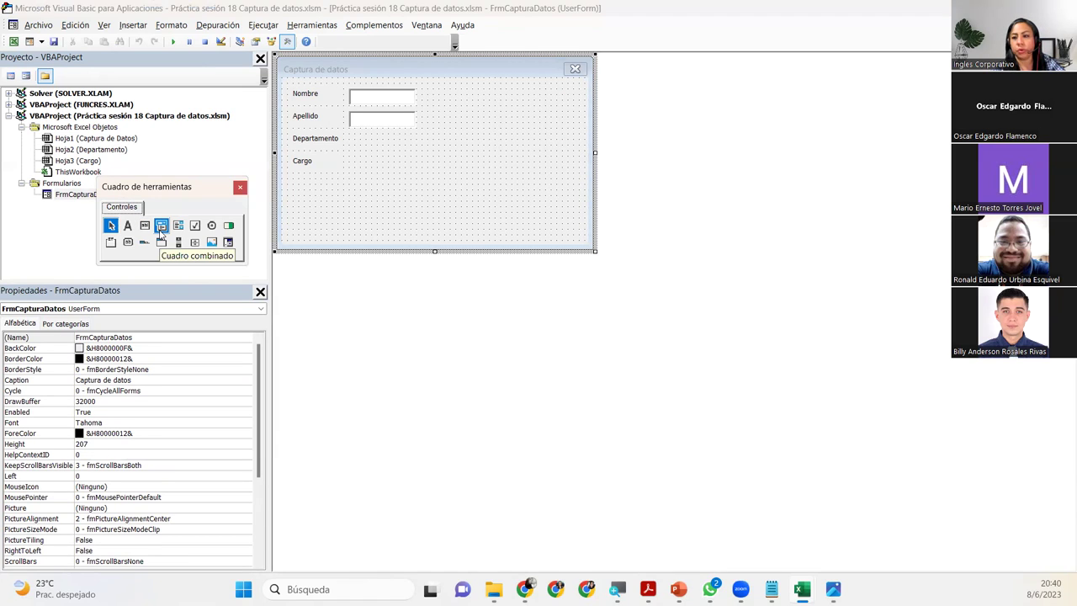
- Add a combo box beside the Departamento label and name it CmbDepto
left_click(161, 229)
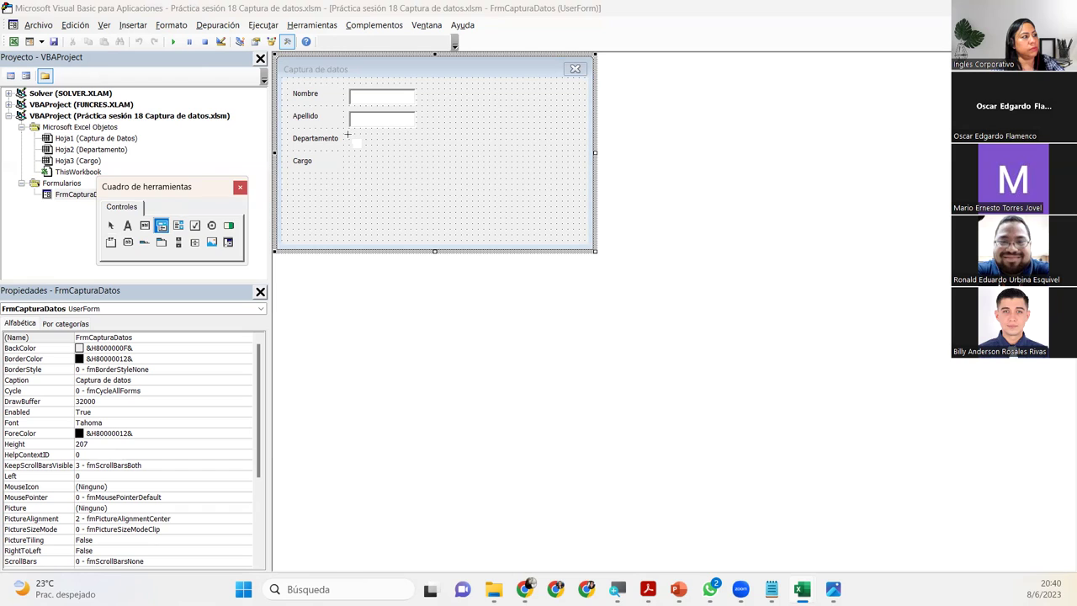
left_click(346, 135)
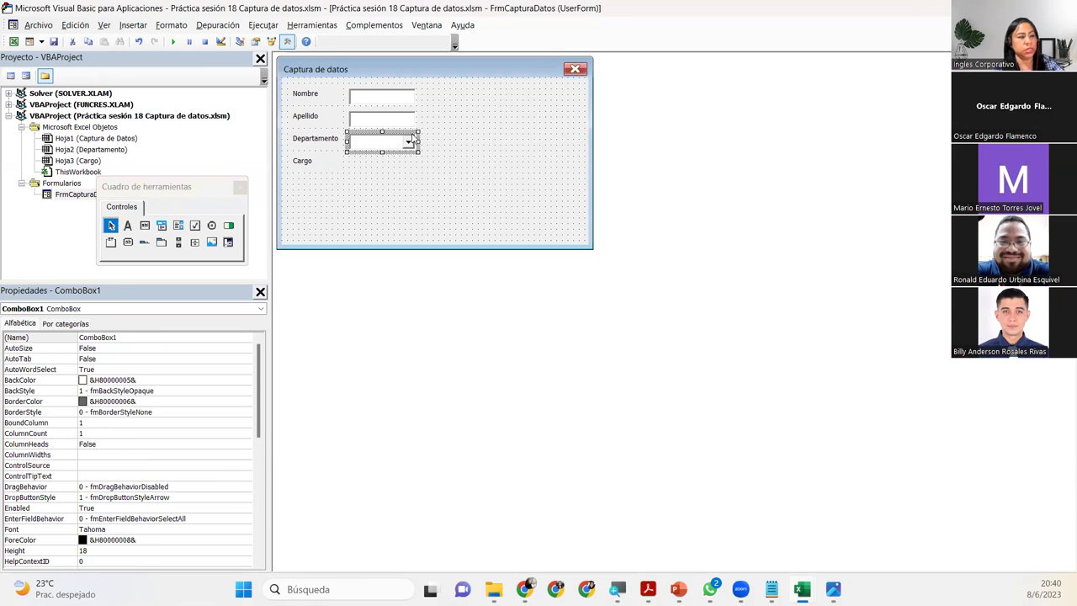
left_click(438, 183)
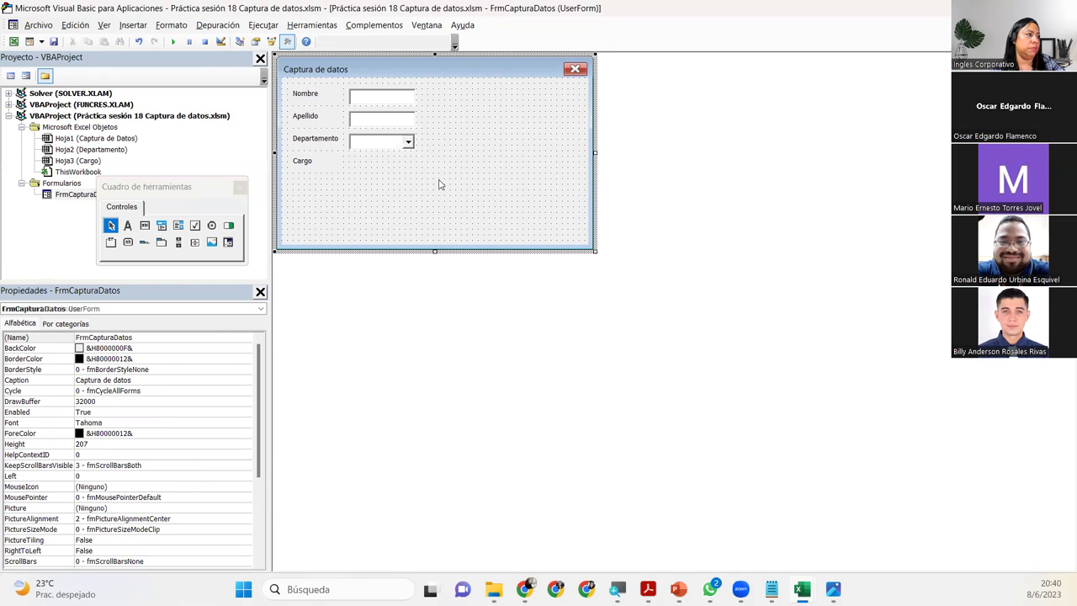
left_click(405, 148)
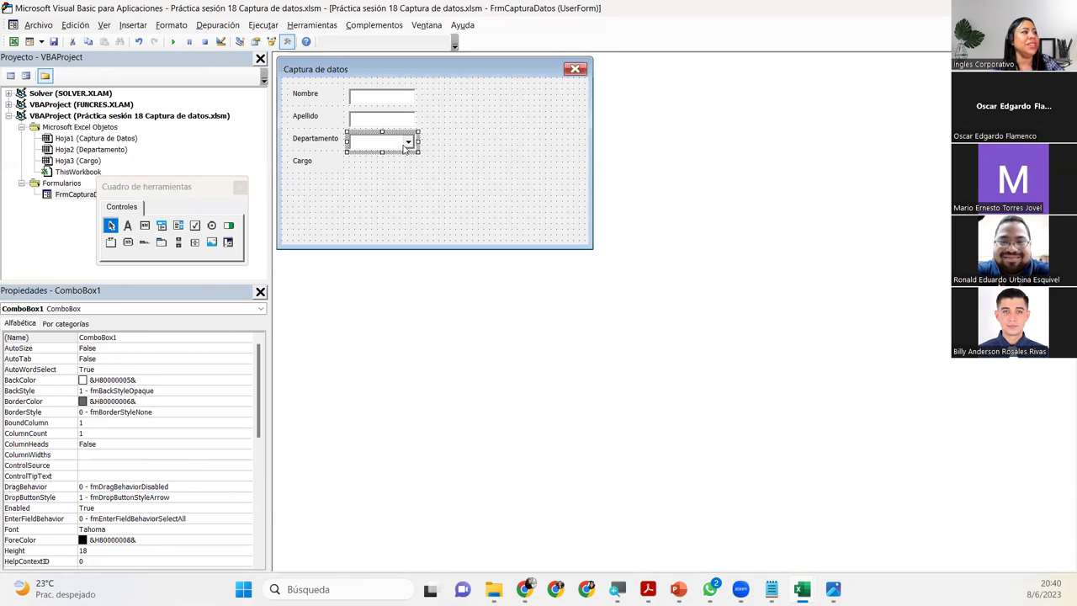
left_click(153, 337)
double_click(152, 336)
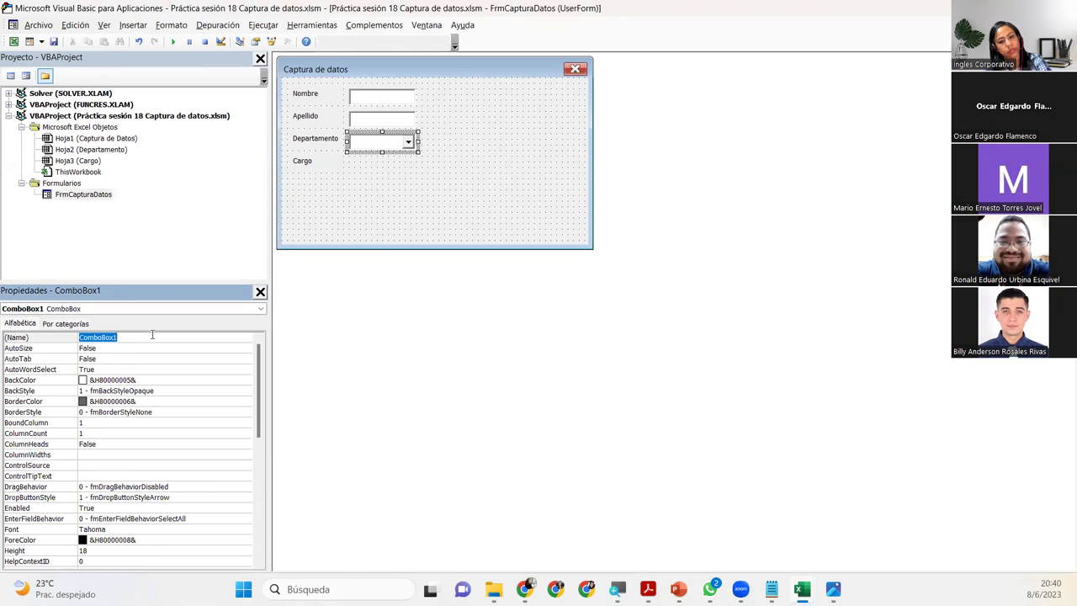
type("C")
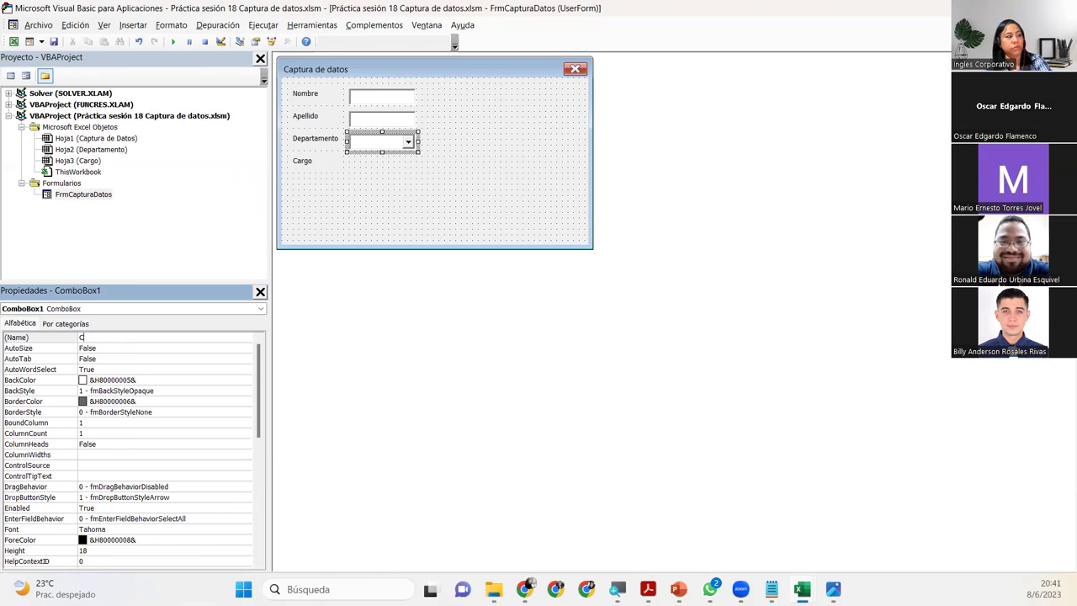
type("mbDepto")
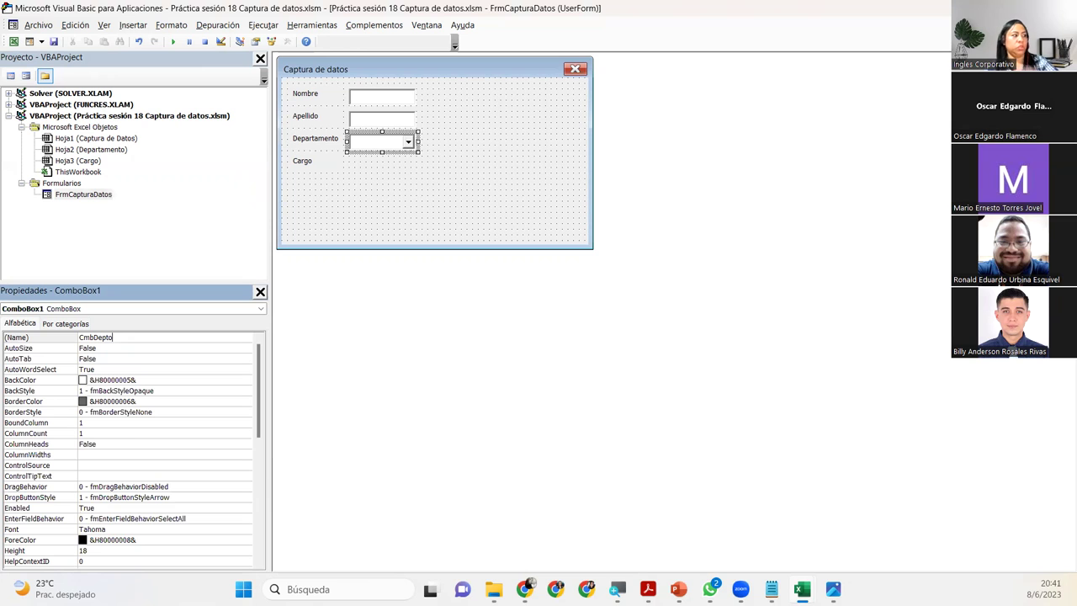
key("Return")
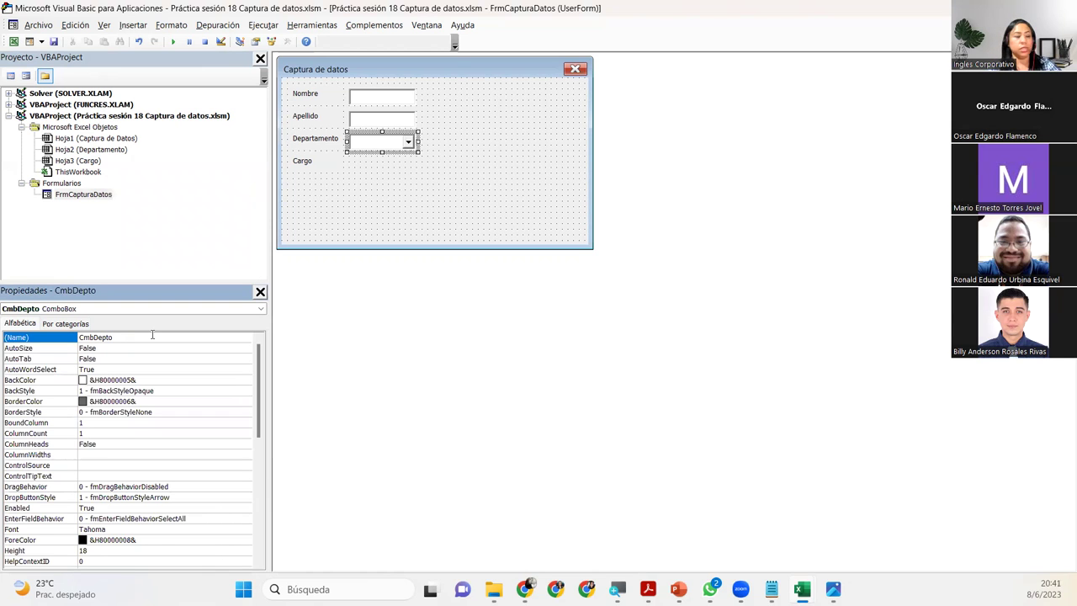
left_click(152, 335)
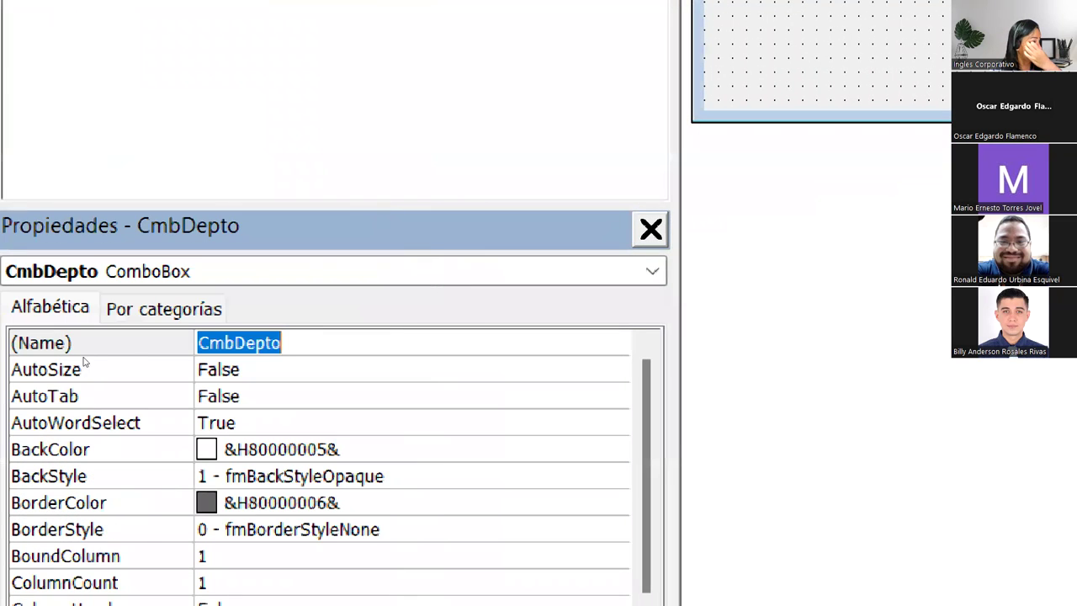
left_click(134, 336)
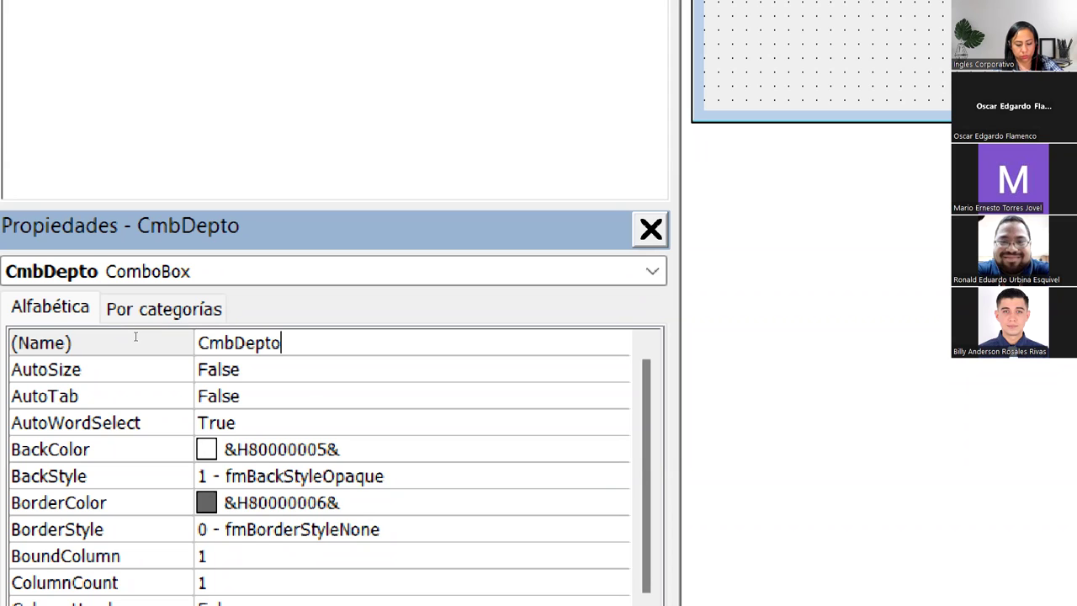
left_click(135, 337)
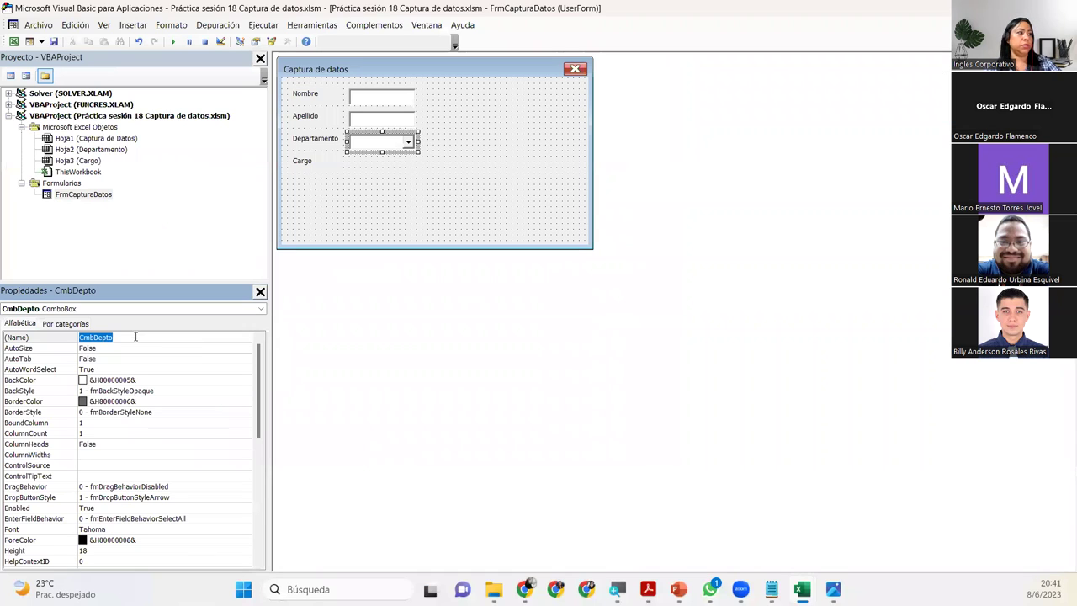
left_click(438, 154)
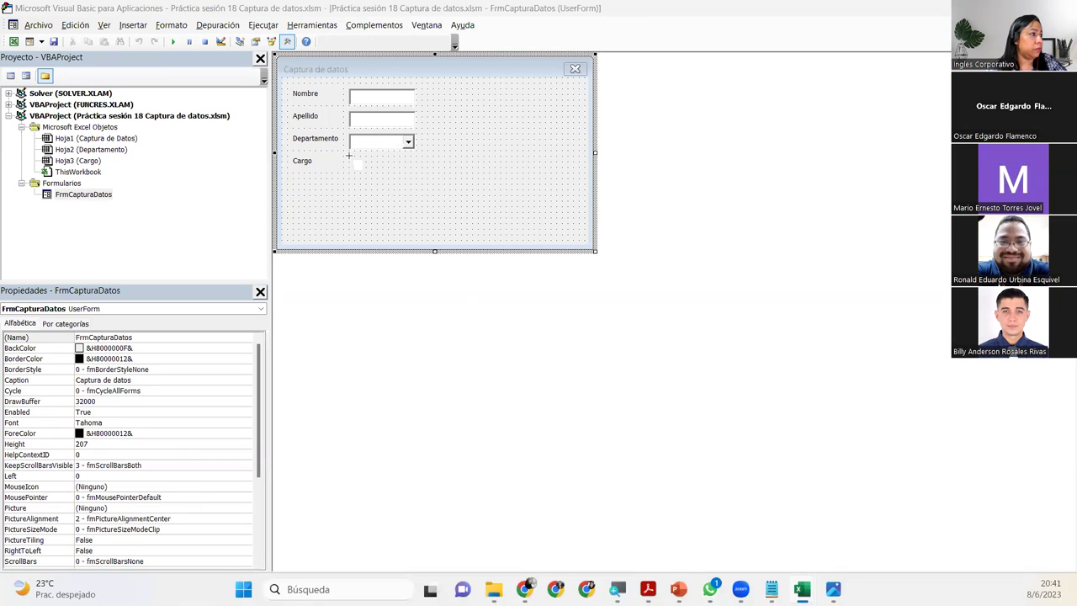
- Place a combo box next to the Cargo label and rename it CmbCargo
left_click(348, 156)
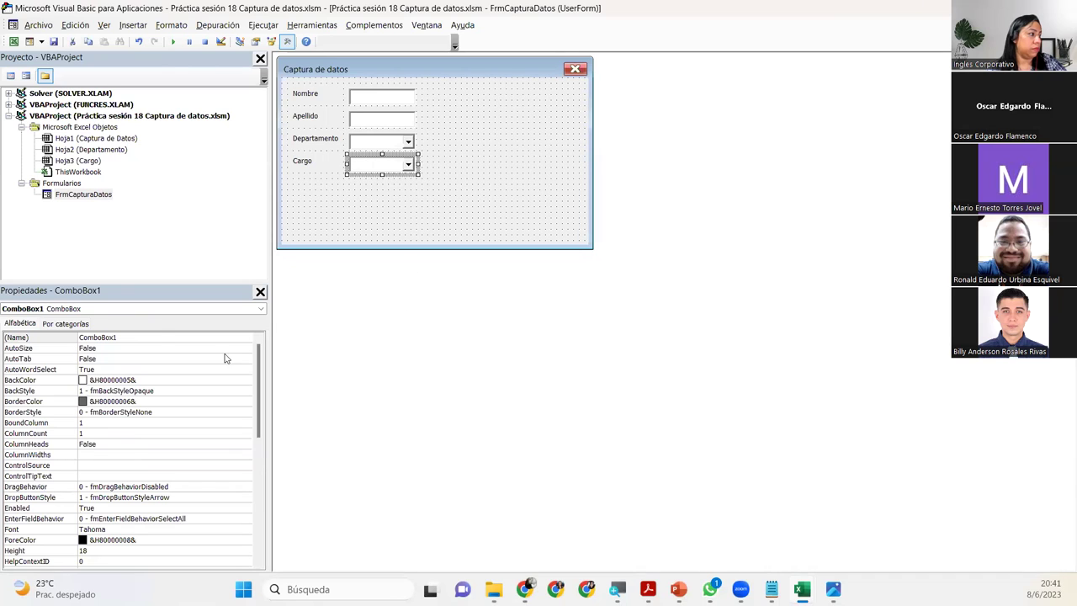
double_click(150, 337)
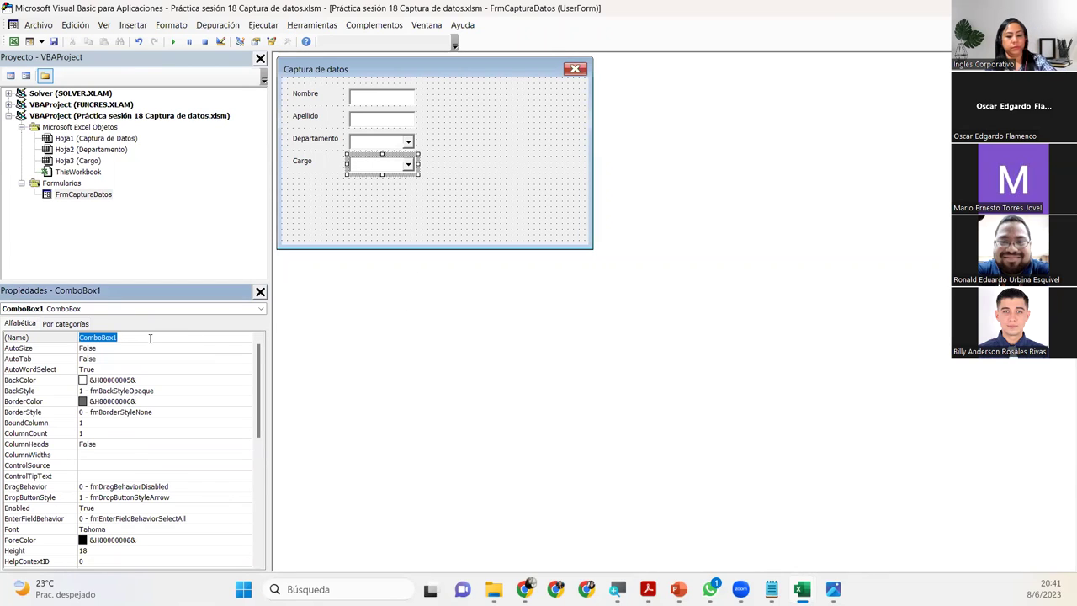
type("CmbCargo")
key("Return")
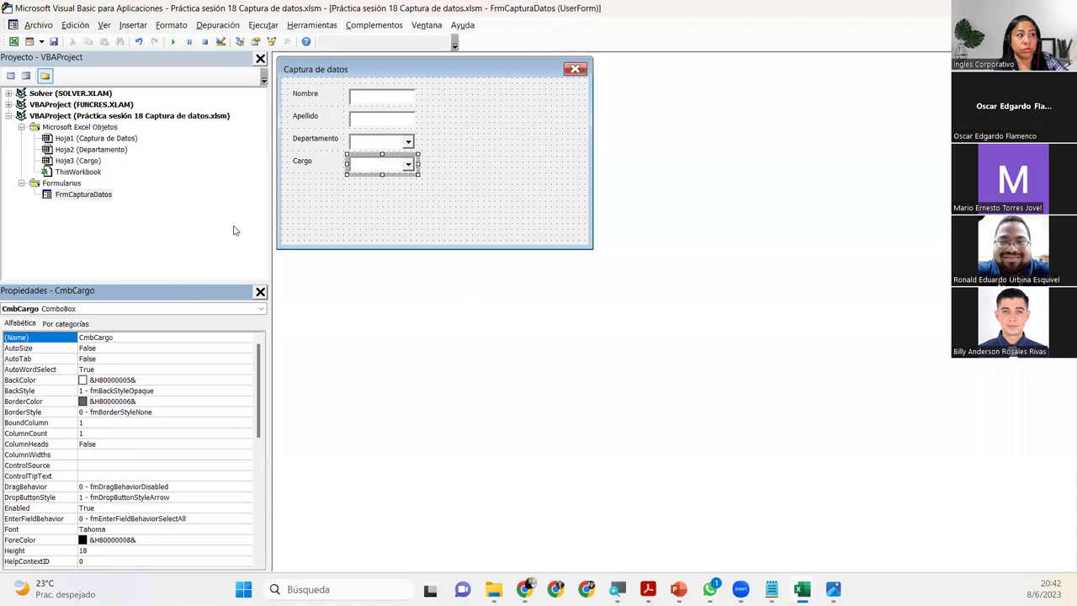
left_click(396, 144)
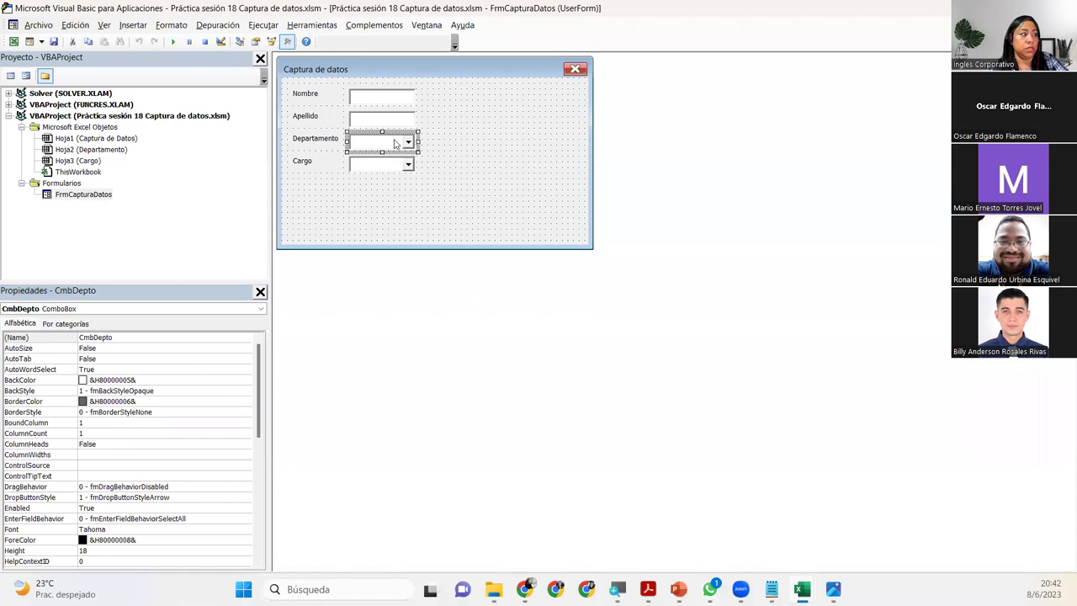
left_click(381, 170)
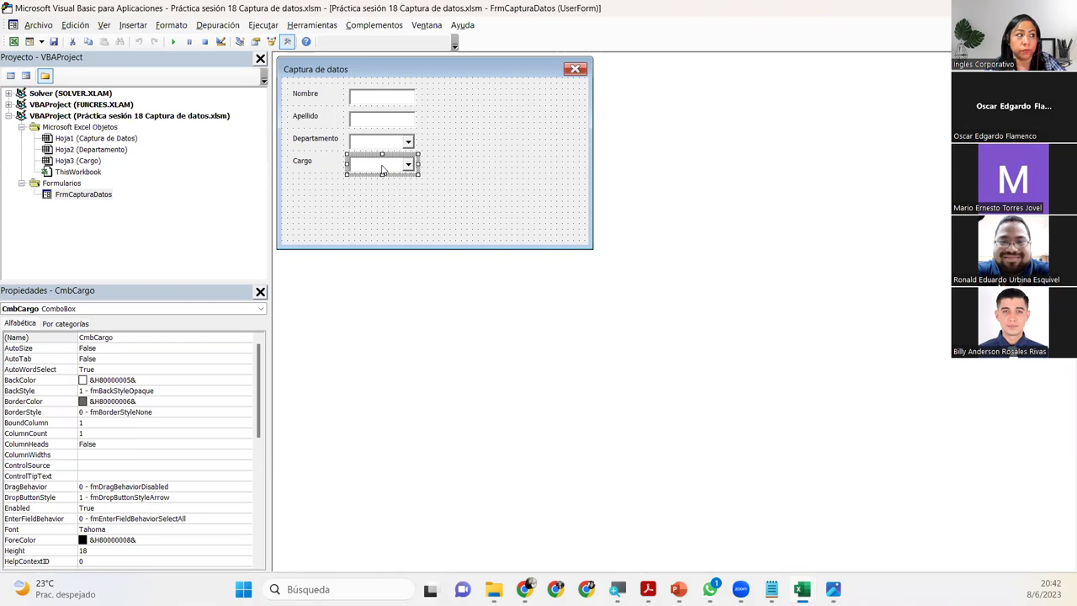
- Left-align the two text boxes and two combo boxes, then widen all four to one right edge
left_click(441, 203)
left_click_drag(348, 77, 400, 172)
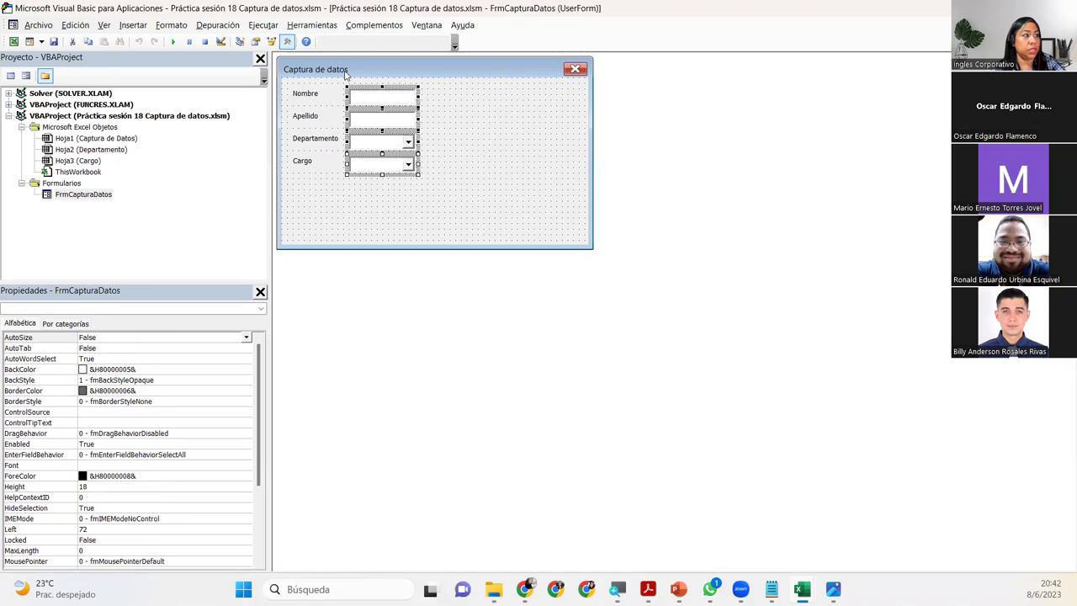
left_click(171, 25)
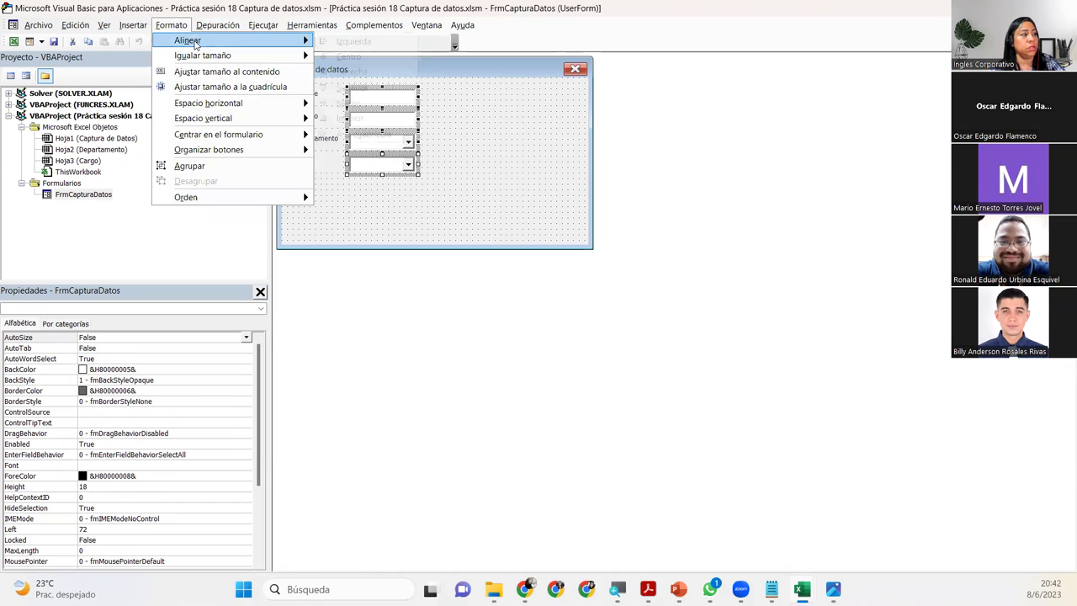
mouse_move(201, 41)
left_click(349, 47)
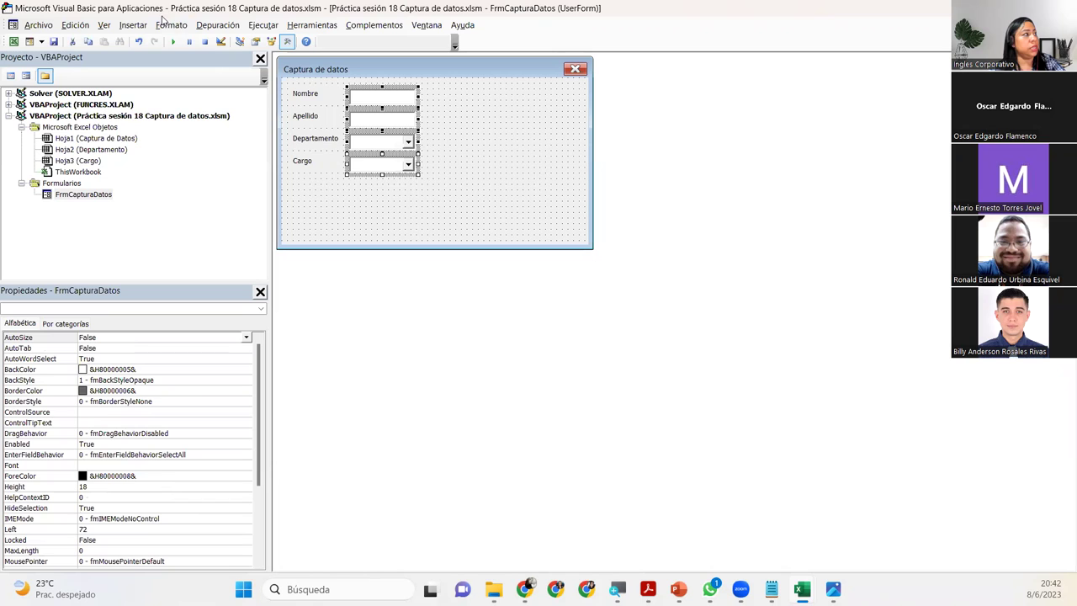
left_click(171, 25)
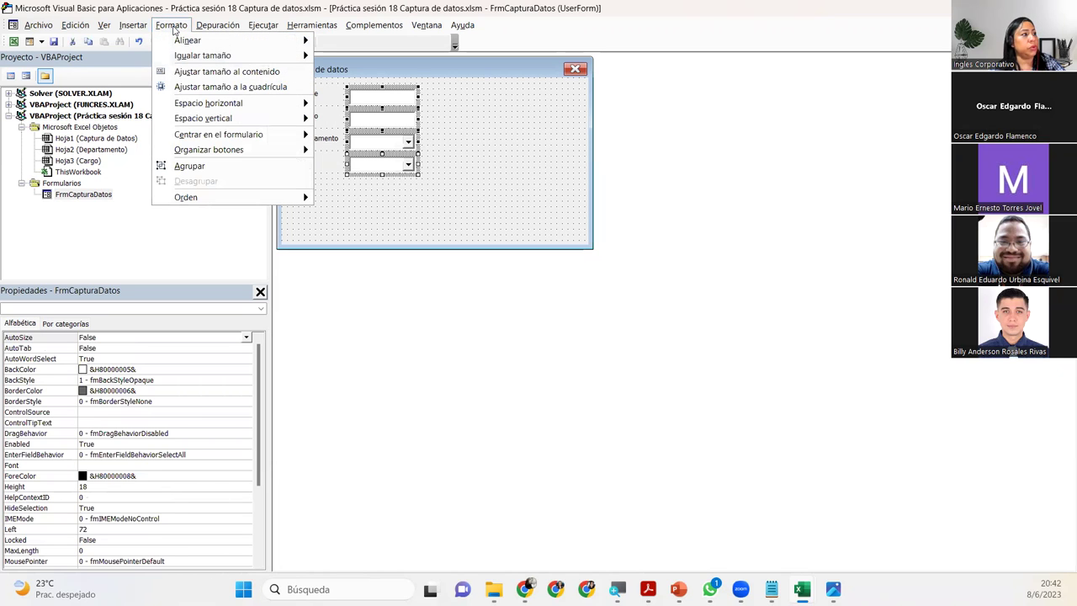
mouse_move(188, 40)
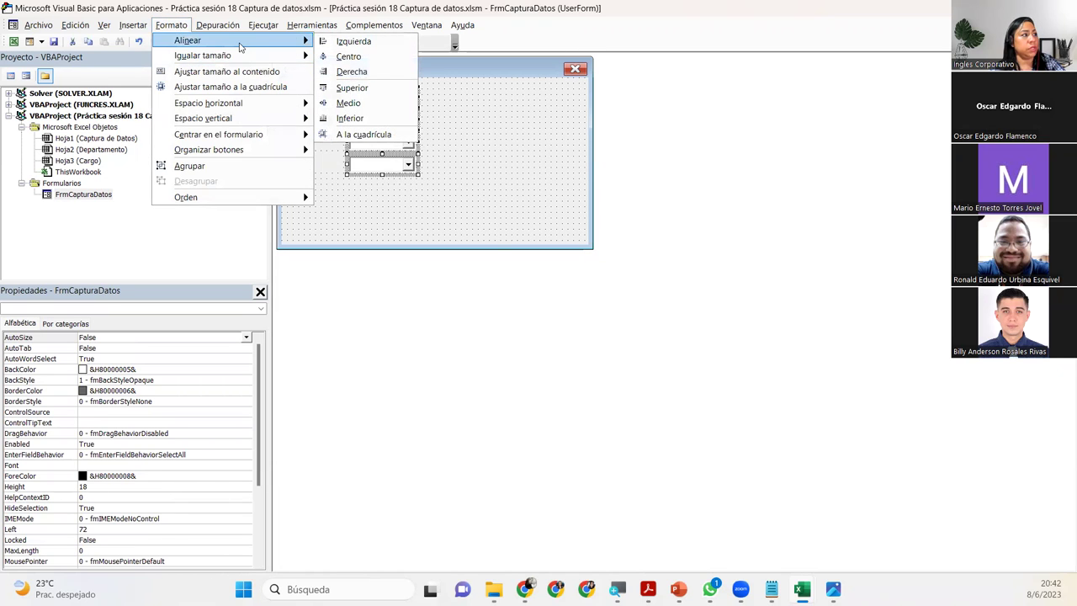
left_click(414, 164)
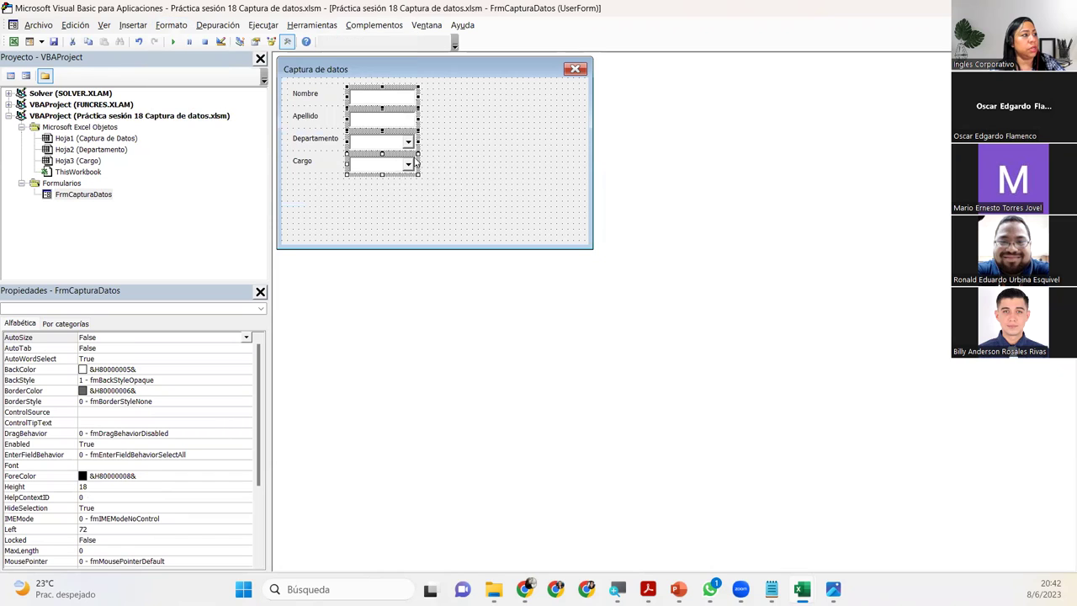
left_click_drag(415, 163, 448, 164)
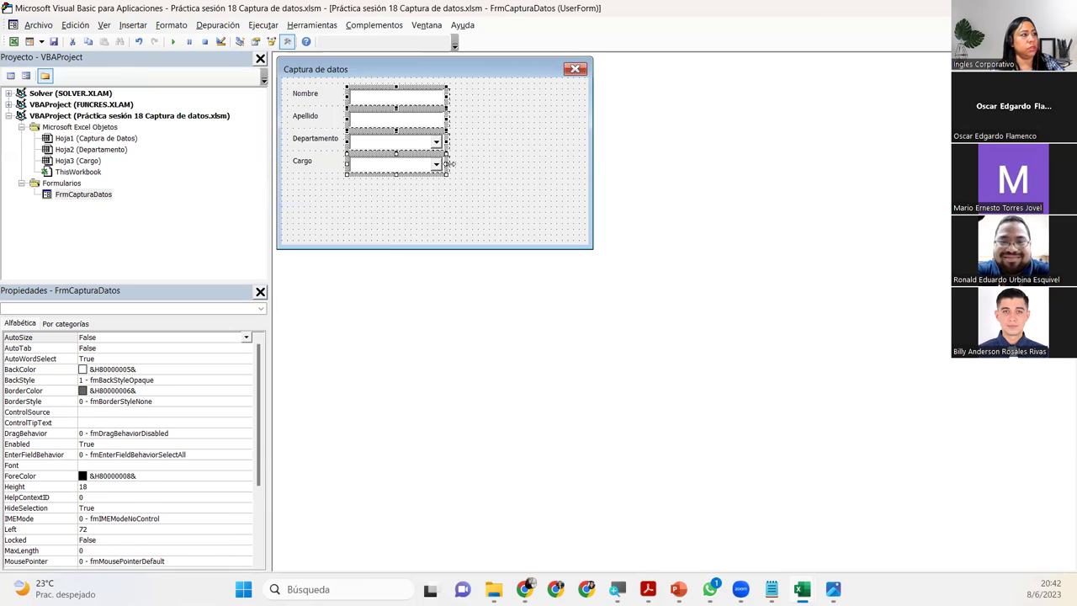
left_click(489, 143)
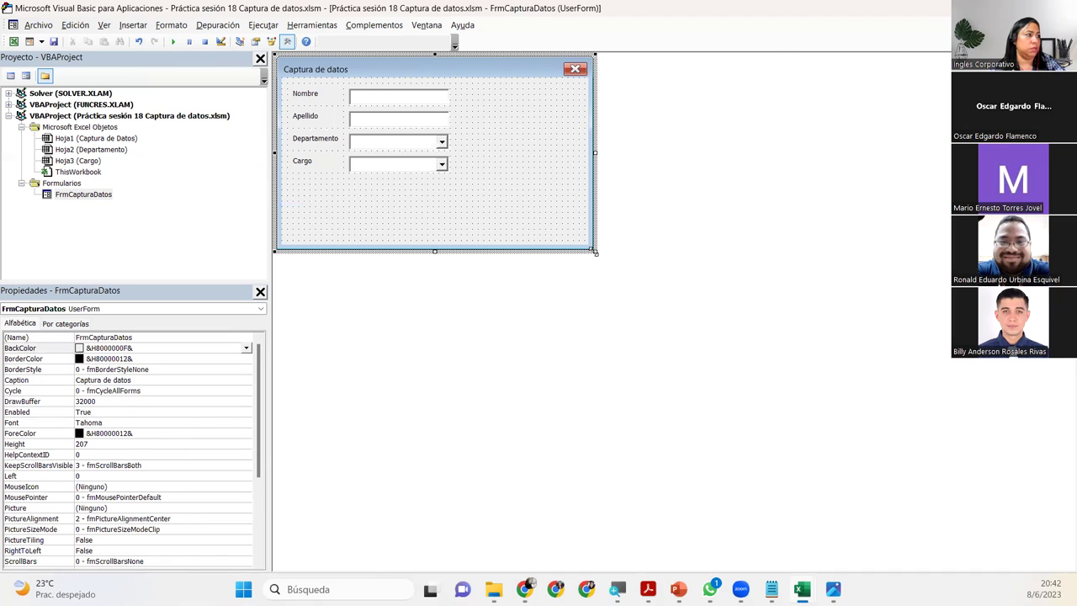
- Enlarge the form to Height 309 and move the Cargo label and combo box lower
left_click_drag(593, 251, 773, 345)
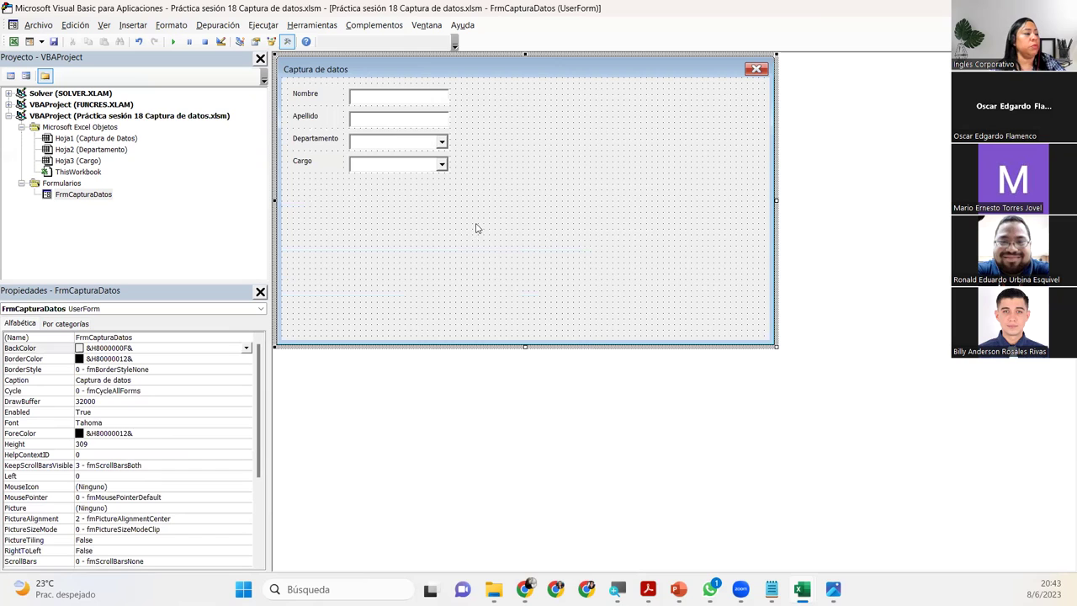
left_click_drag(475, 200, 285, 150)
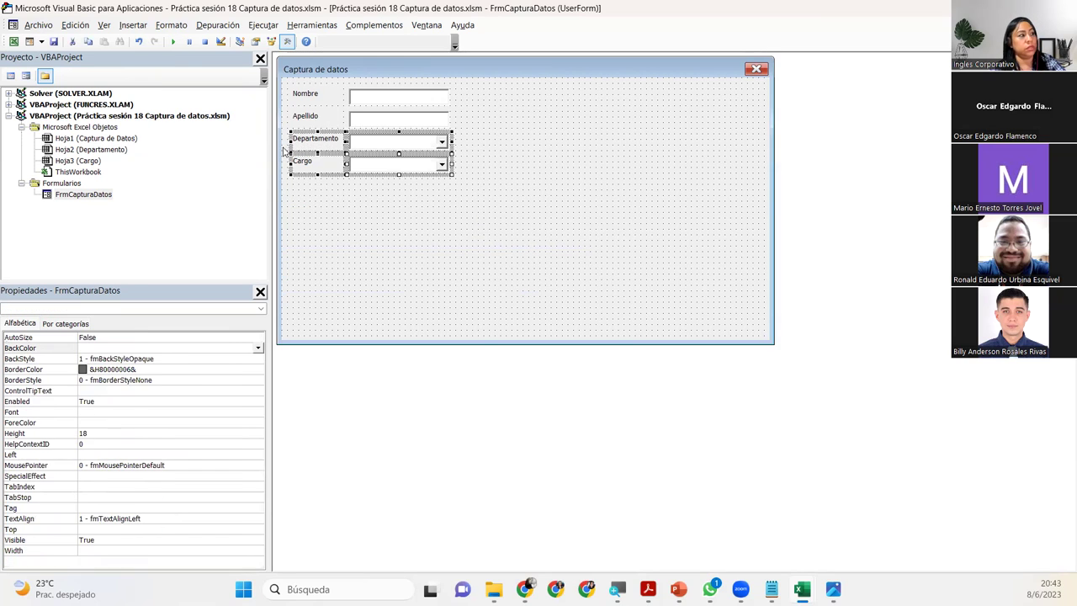
mouse_move(413, 201)
left_mouse_down()
mouse_move(291, 156)
mouse_move(301, 211)
left_mouse_up()
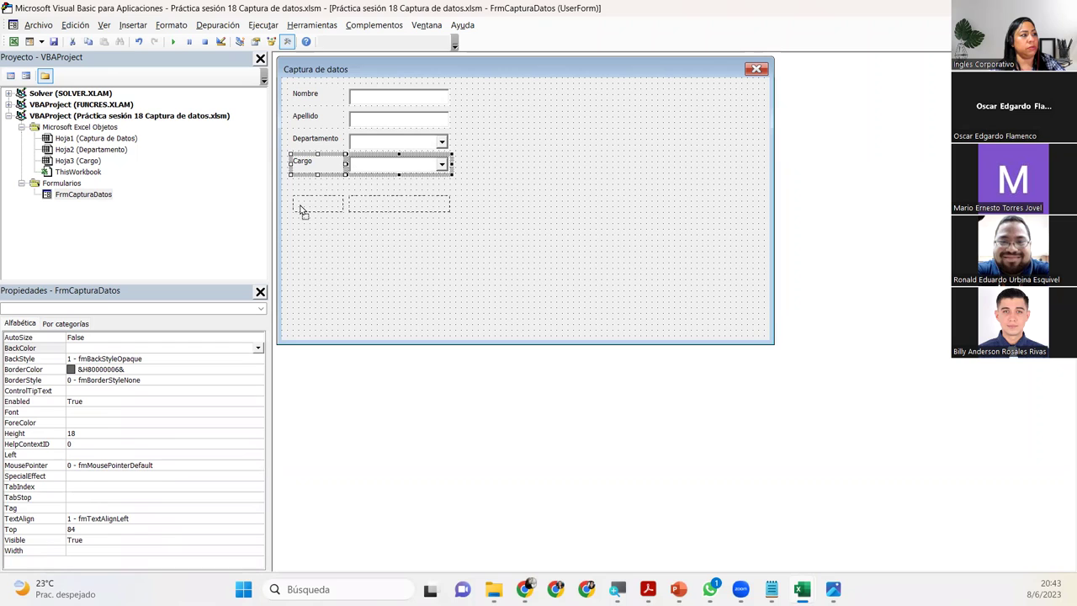
left_click_drag(301, 210, 301, 201)
left_click(407, 249)
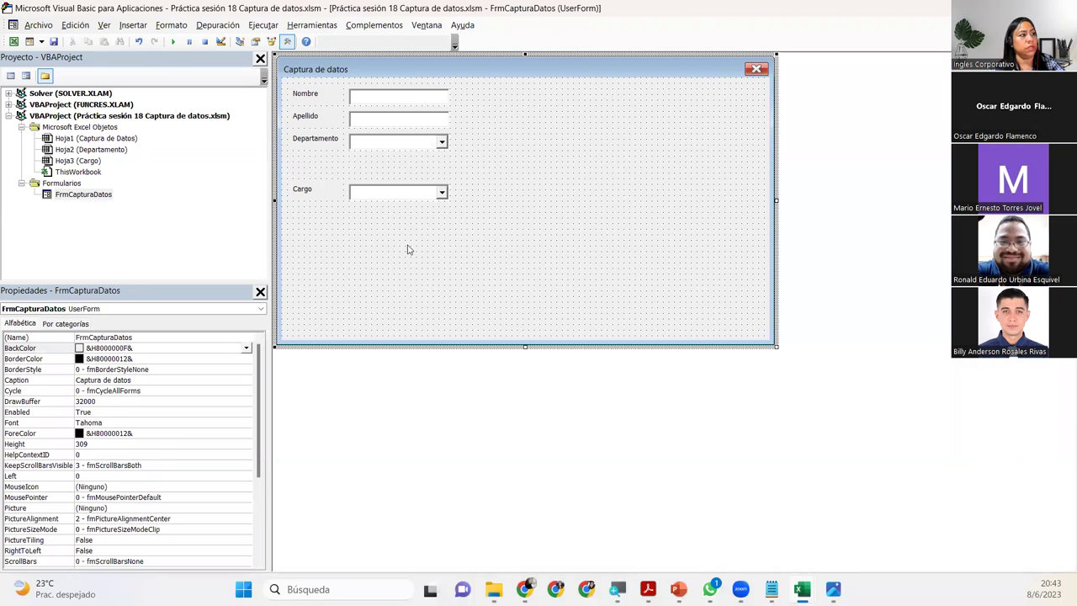
key("ctrl+a")
left_click(344, 278)
- Equalize the vertical spacing of the four labels, then of the four input fields
left_click_drag(335, 246, 291, 69)
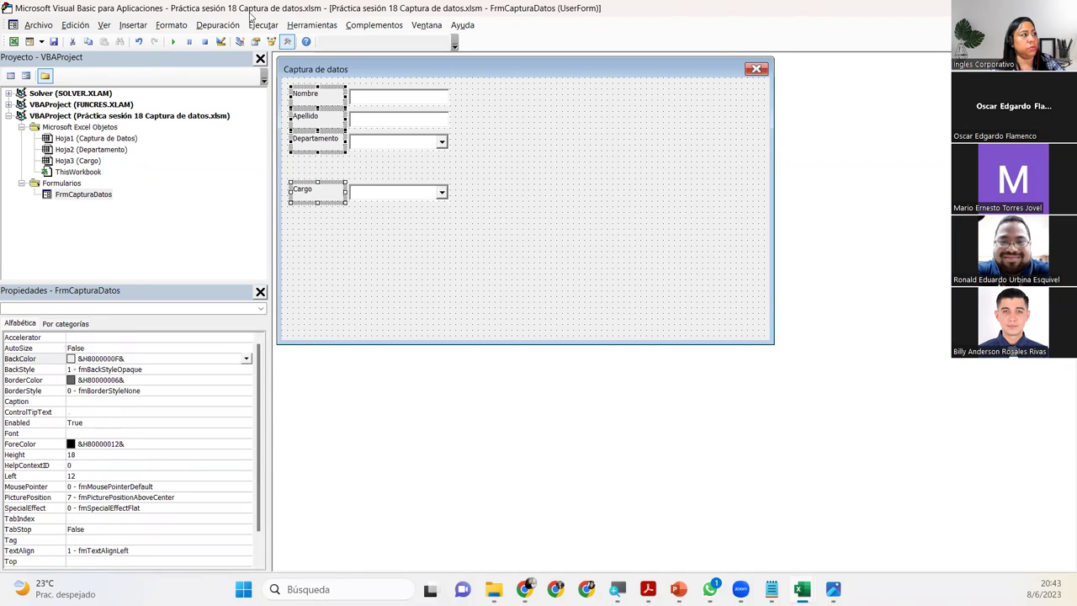
left_click(170, 25)
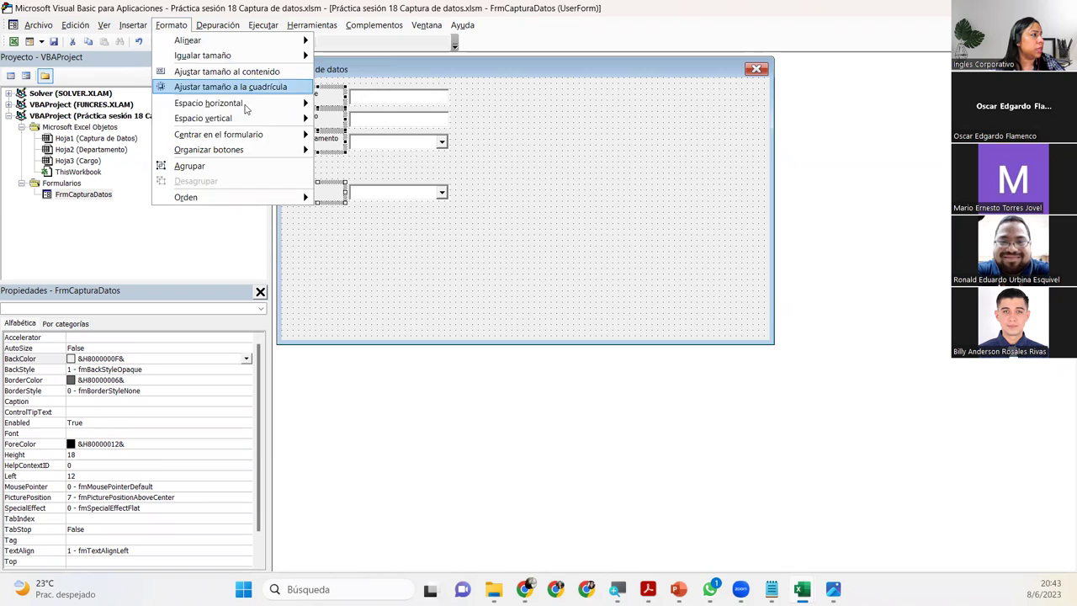
mouse_move(203, 118)
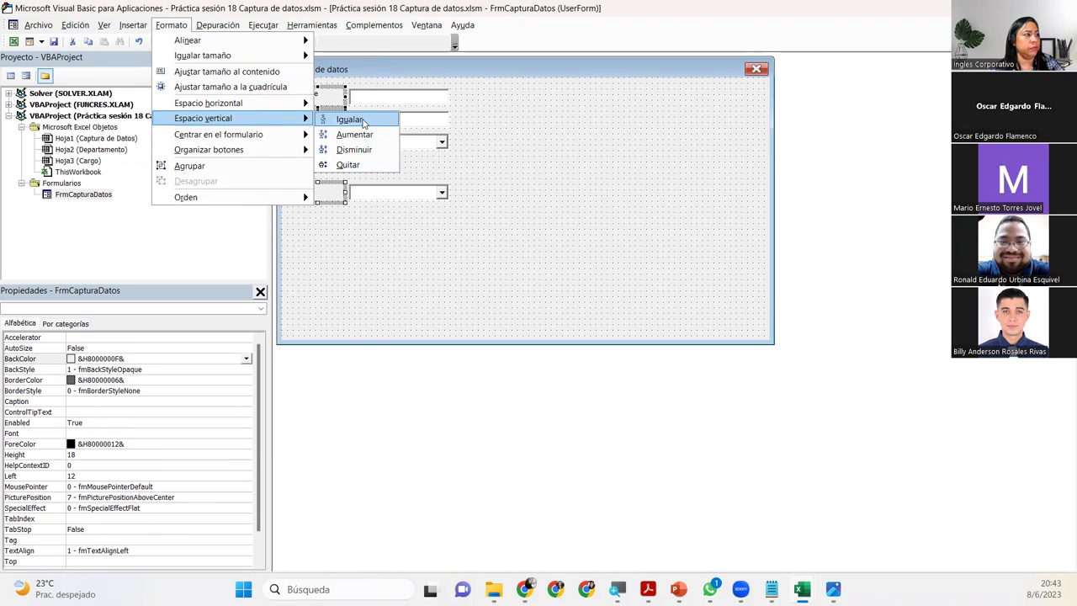
left_click(363, 124)
left_click(459, 245)
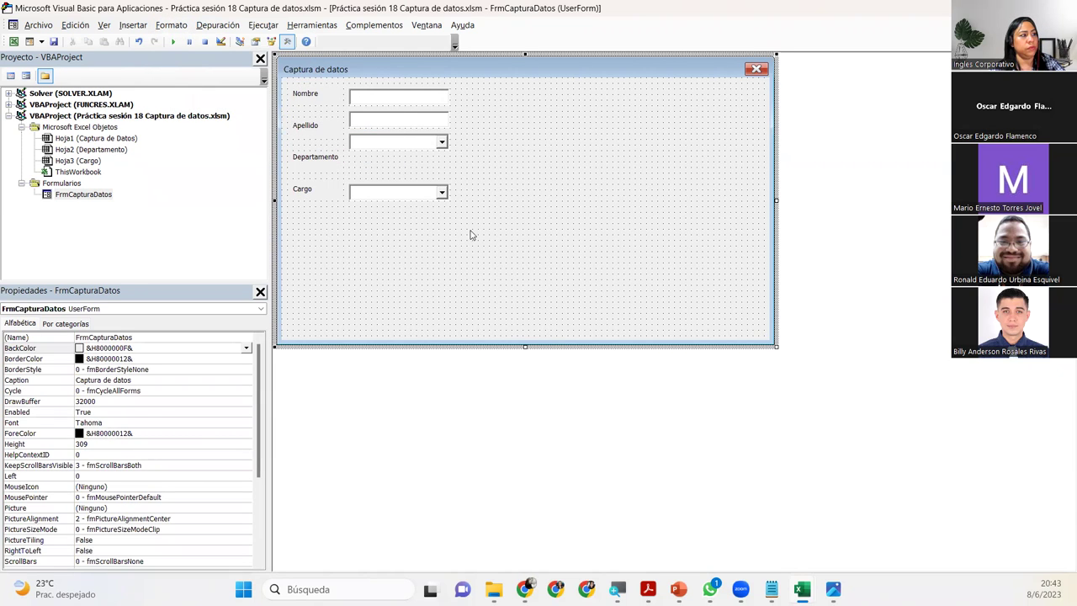
left_click_drag(317, 65, 338, 82)
mouse_move(477, 226)
left_mouse_down()
mouse_move(365, 79)
mouse_move(357, 84)
left_mouse_up()
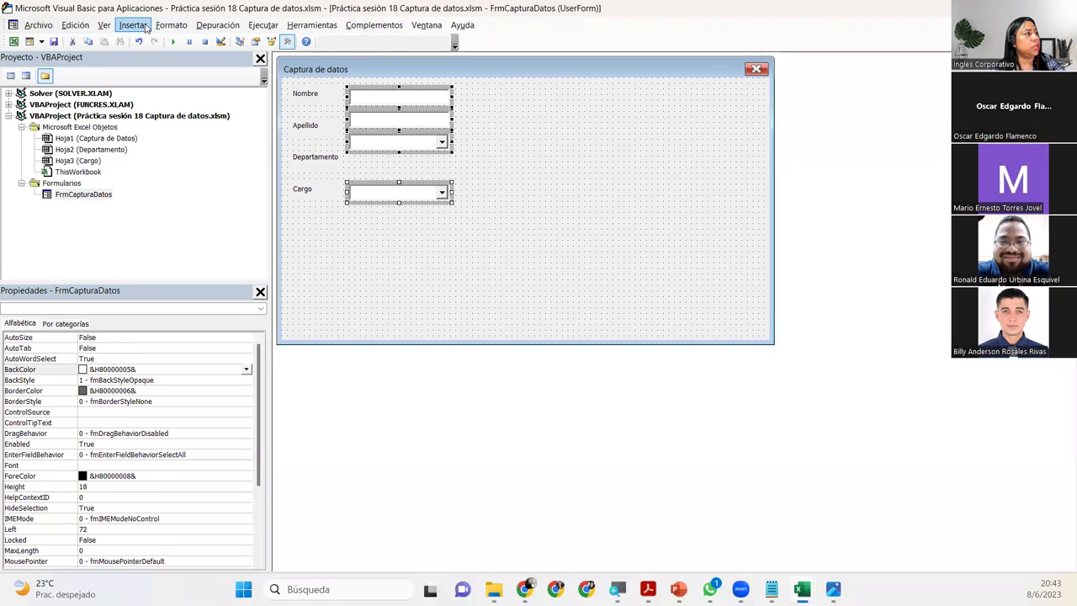
left_click(171, 25)
mouse_move(203, 118)
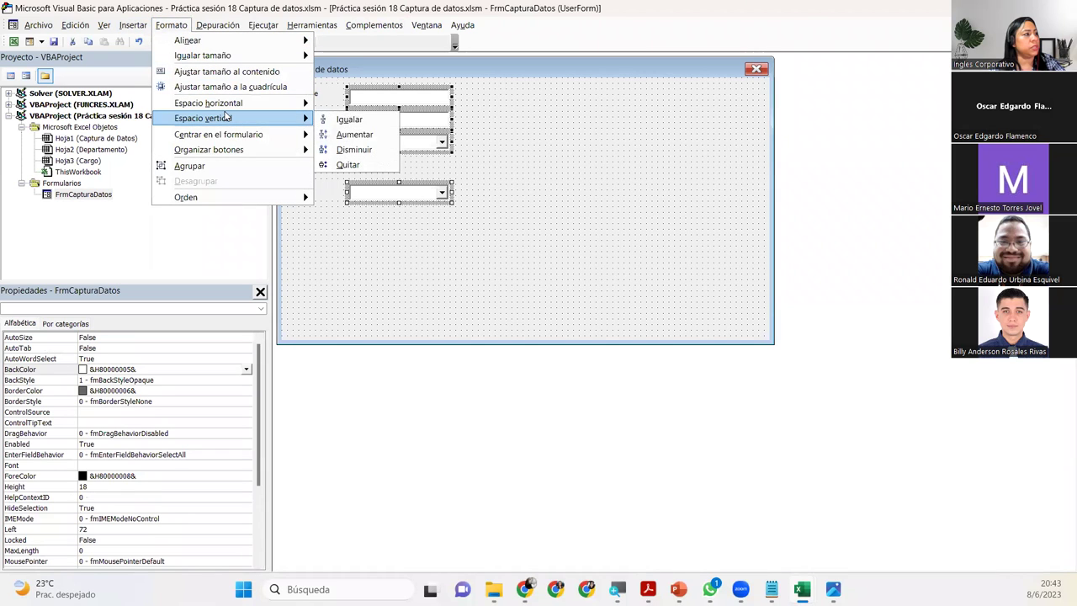
left_click(340, 121)
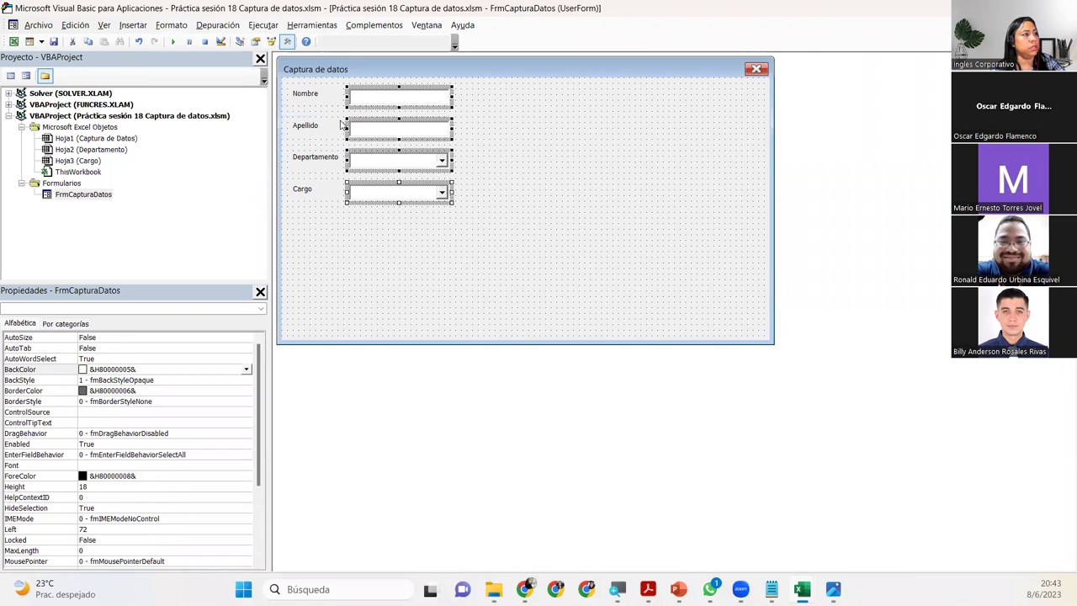
left_click(465, 254)
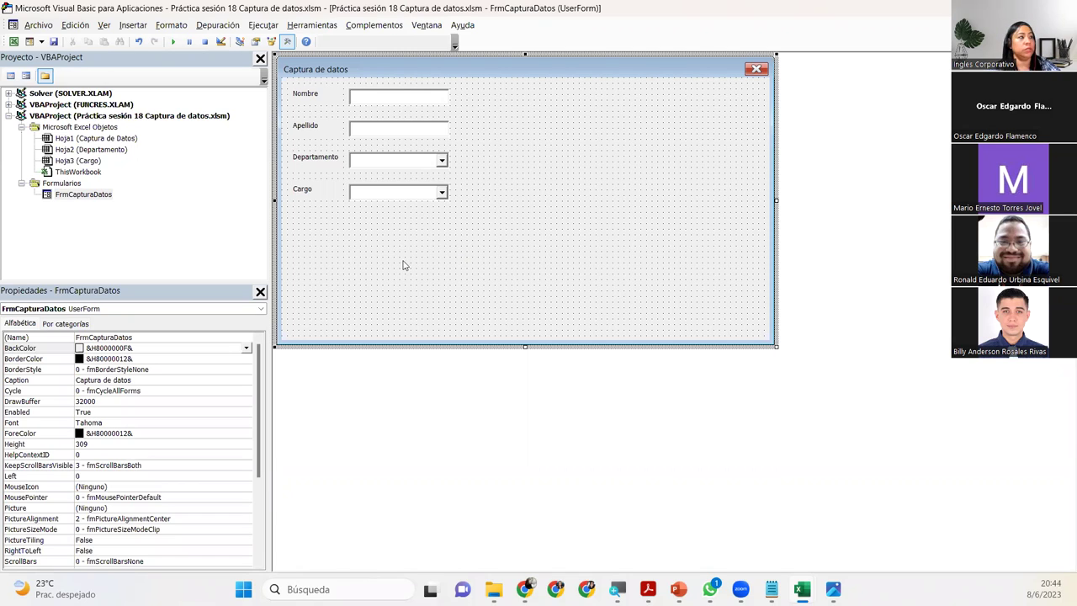
- Shift the whole block of four labels and input fields slightly lower on the form
left_click_drag(468, 223, 284, 86)
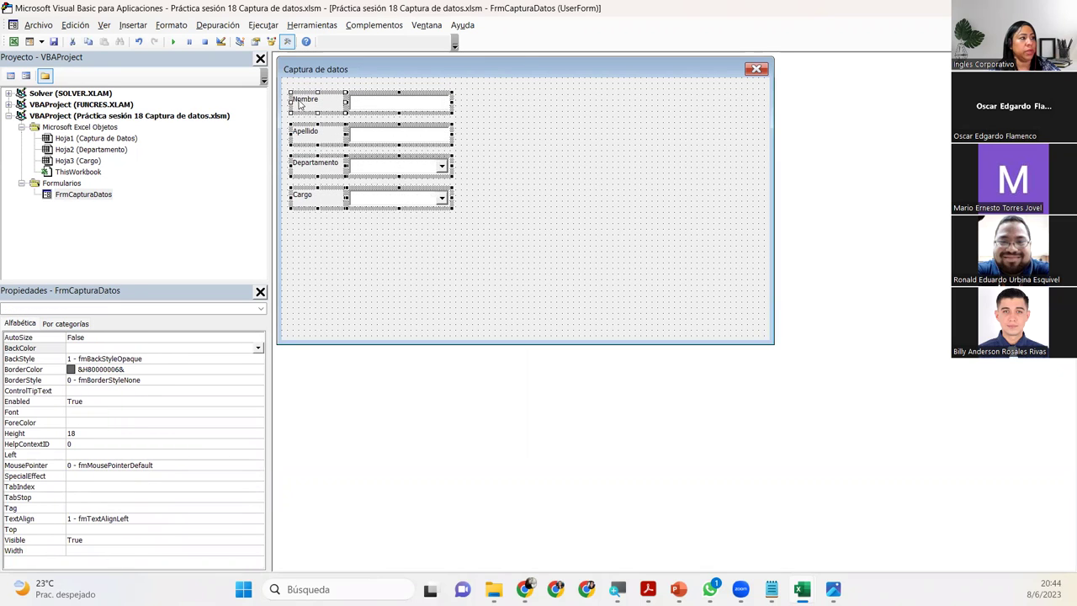
left_click(530, 154)
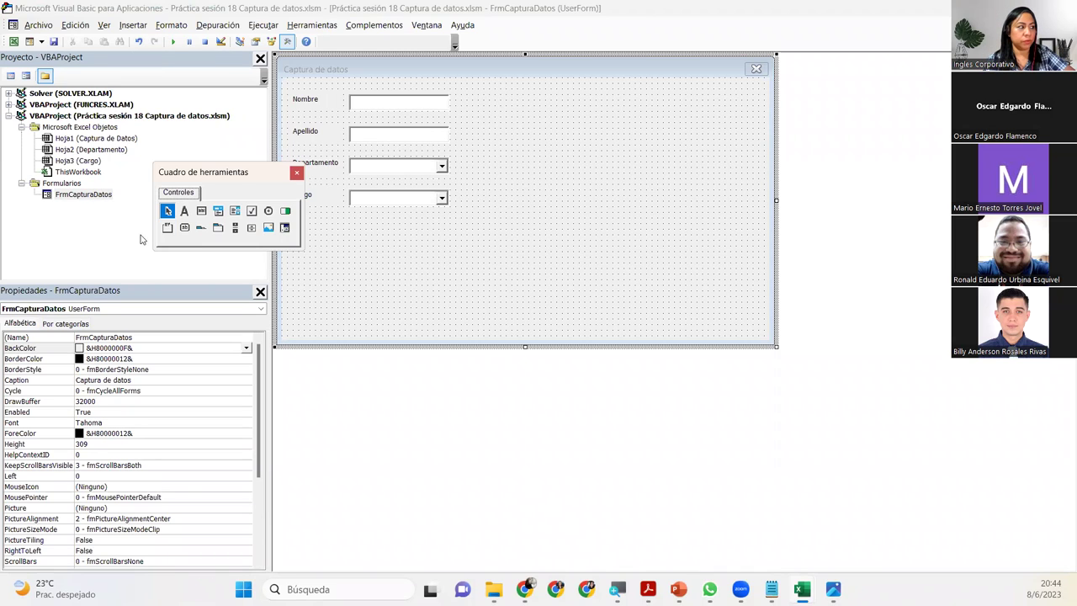
- Draw a frame to the right of the four fields and narrow it slightly
left_click(168, 229)
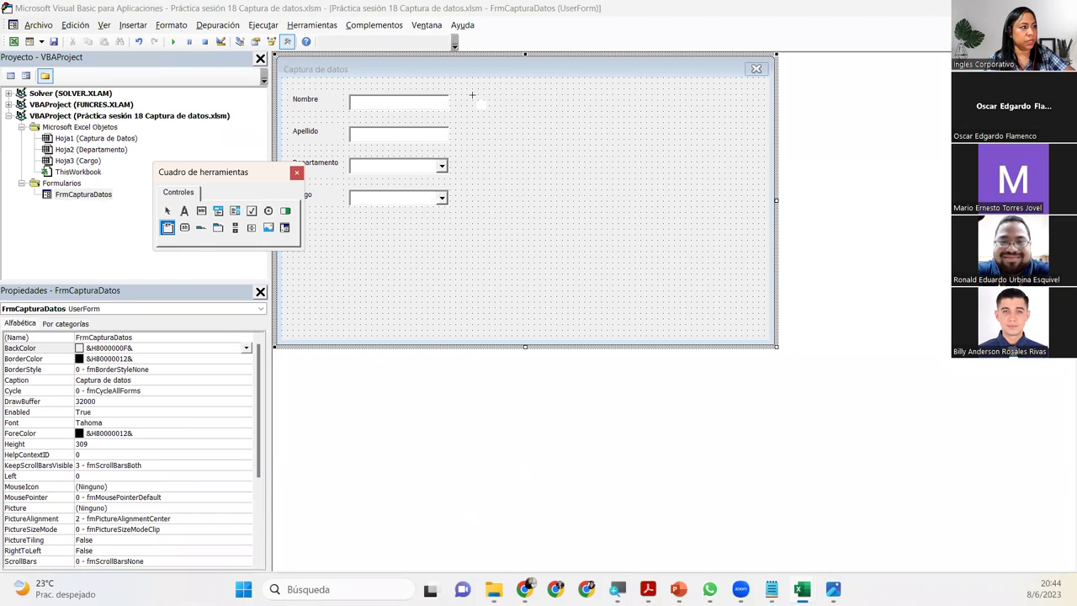
left_click_drag(469, 92, 675, 229)
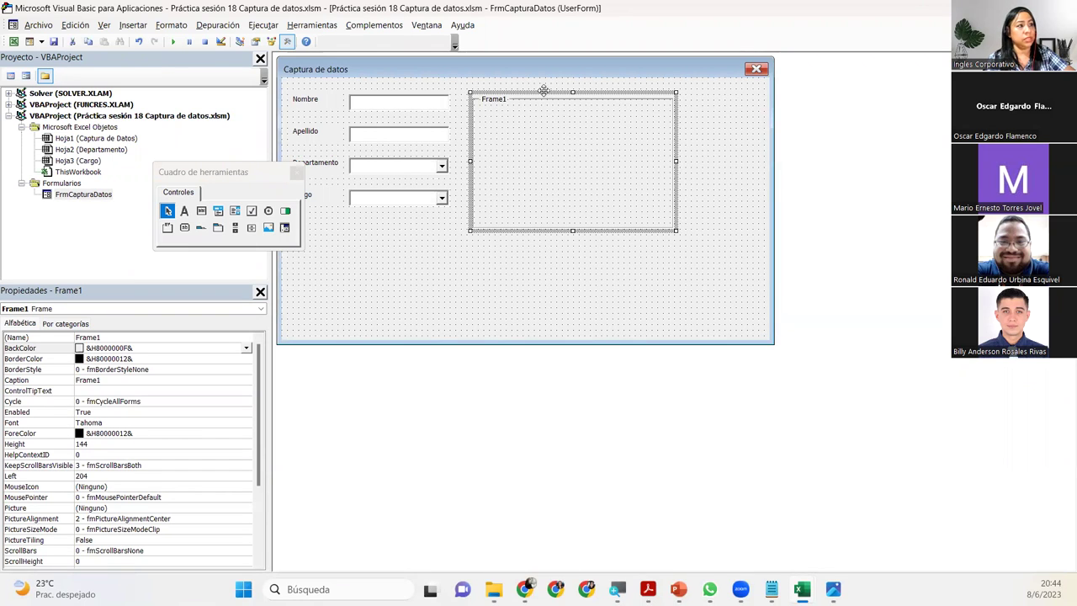
left_click_drag(545, 95, 546, 89)
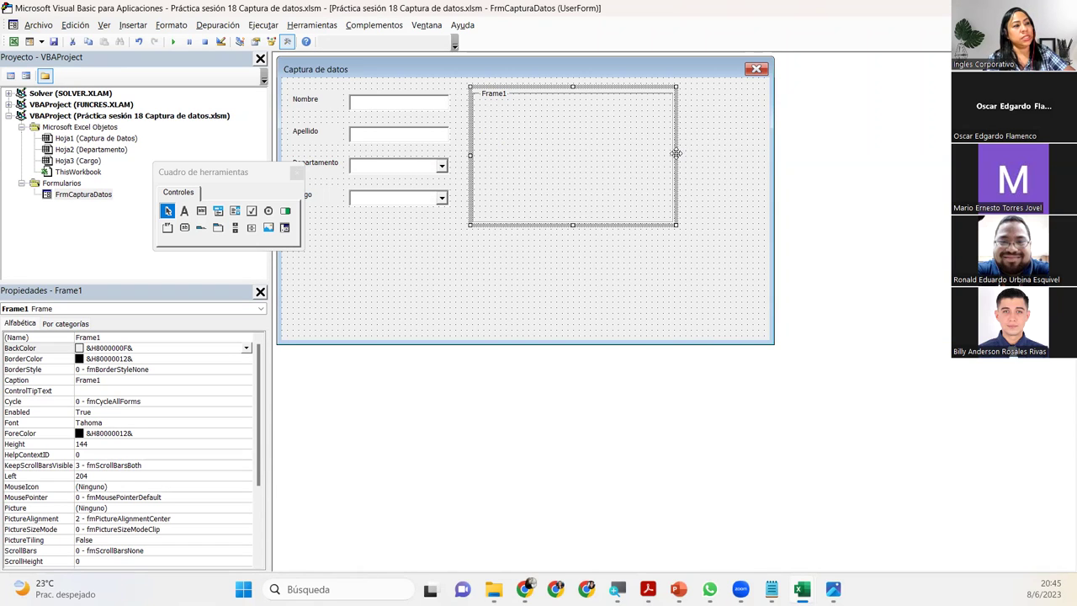
left_click_drag(675, 157, 613, 173)
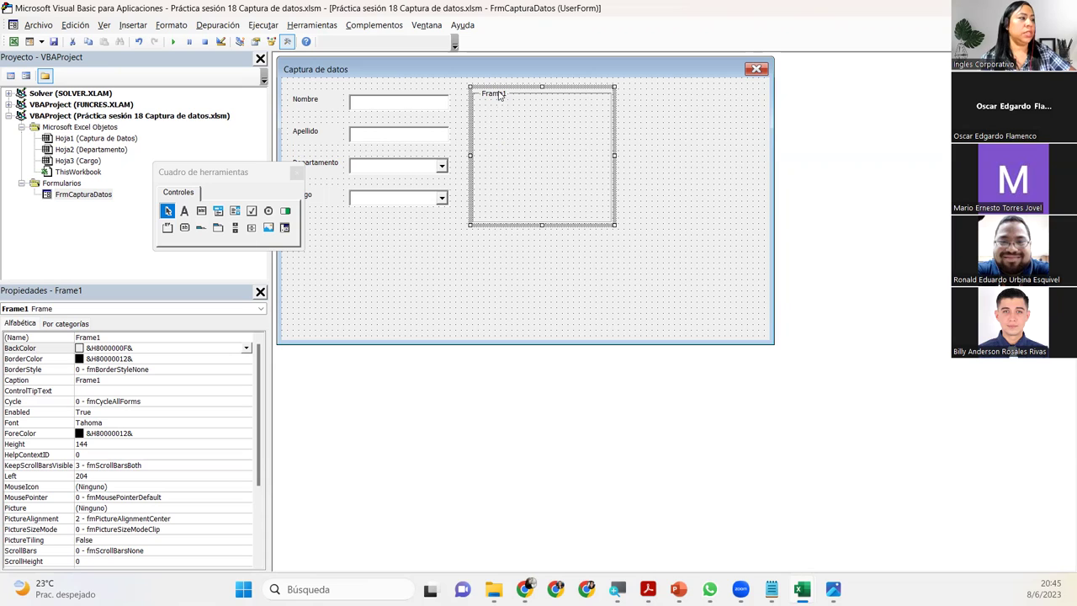
- Change the frame's Caption from Frame1 to Planilla
left_click(493, 97)
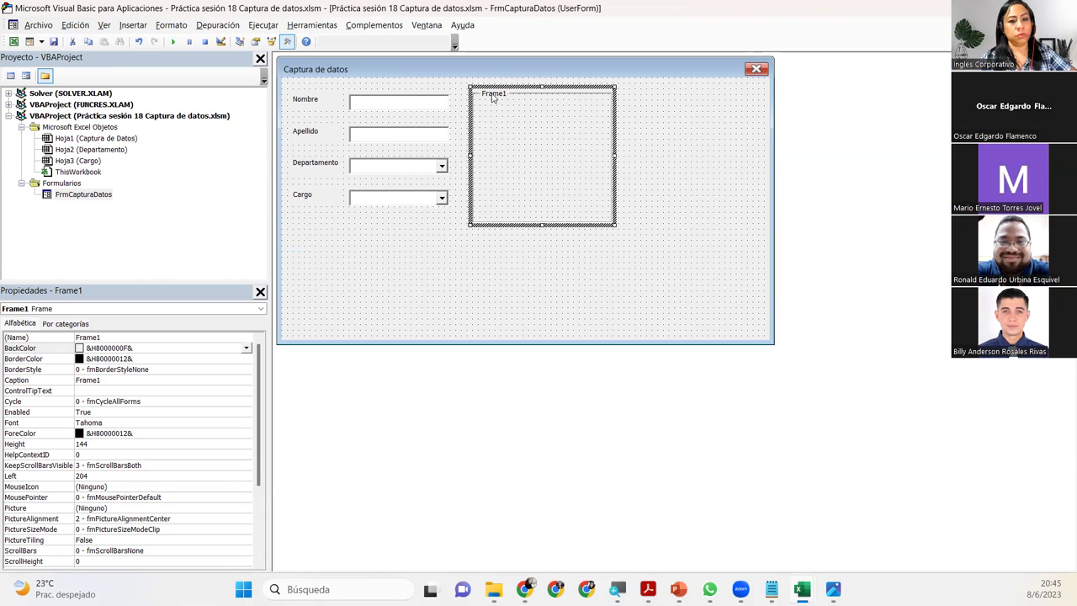
left_click(122, 380)
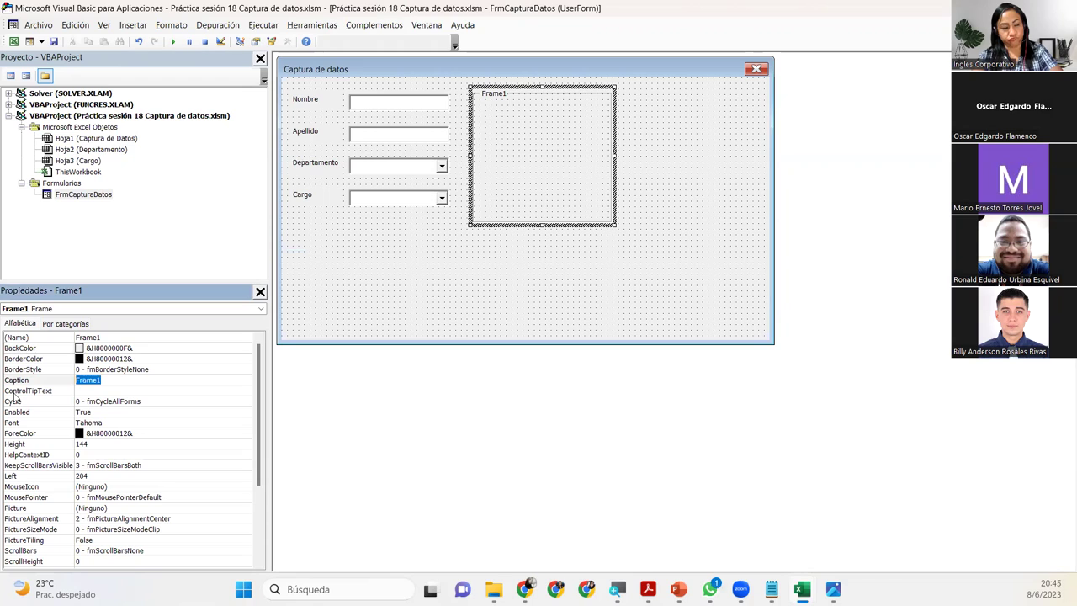
type("Planilla")
key("Return")
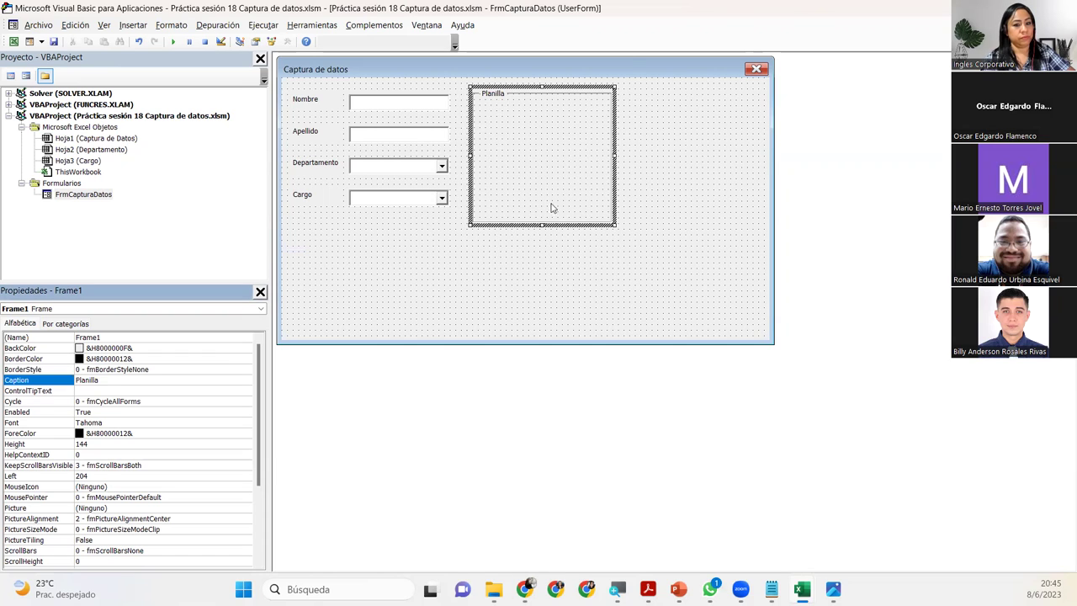
left_click(696, 155)
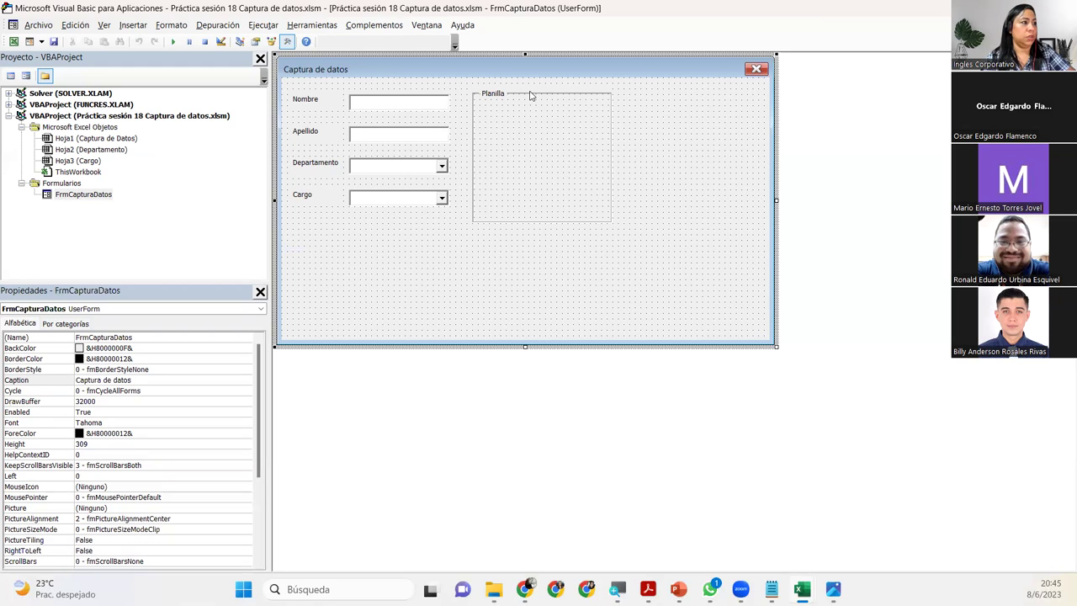
- Stretch the Planilla frame downward, raising its Height from 144 to 174
left_click(530, 94)
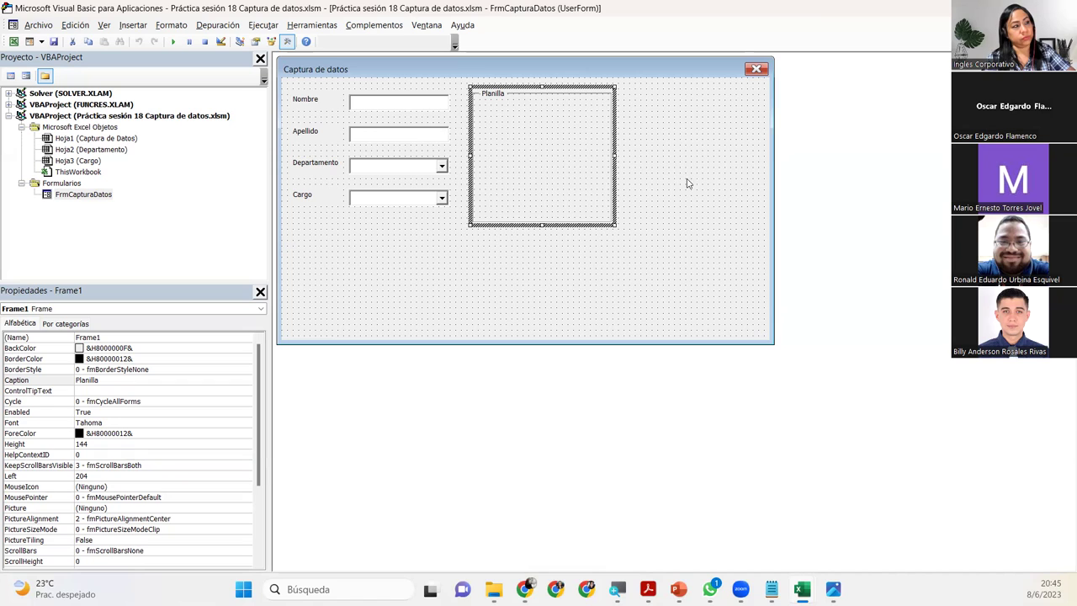
left_click_drag(544, 224, 544, 253)
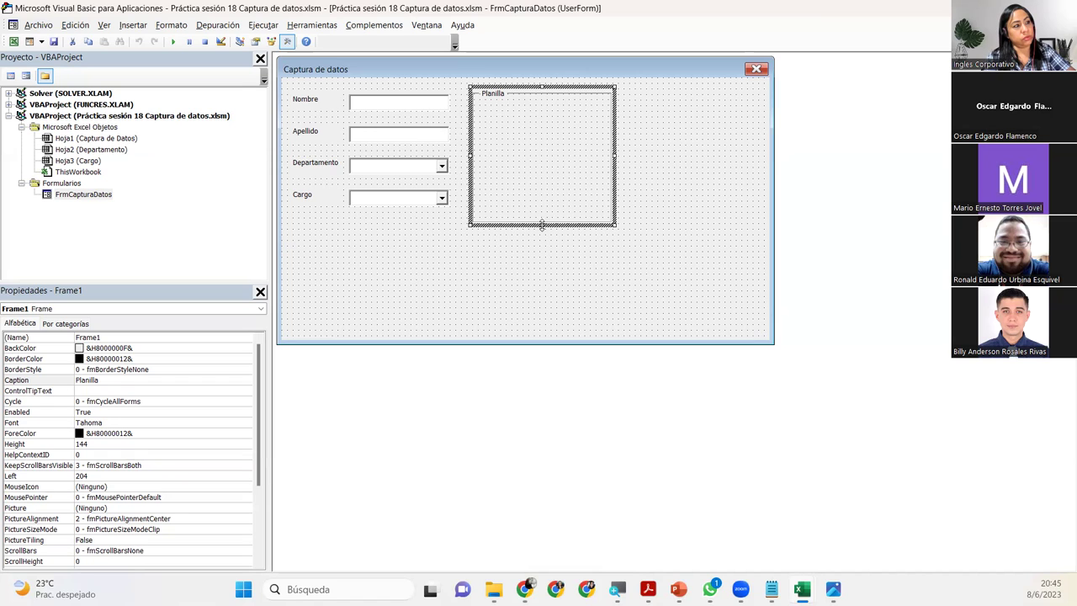
left_click(675, 237)
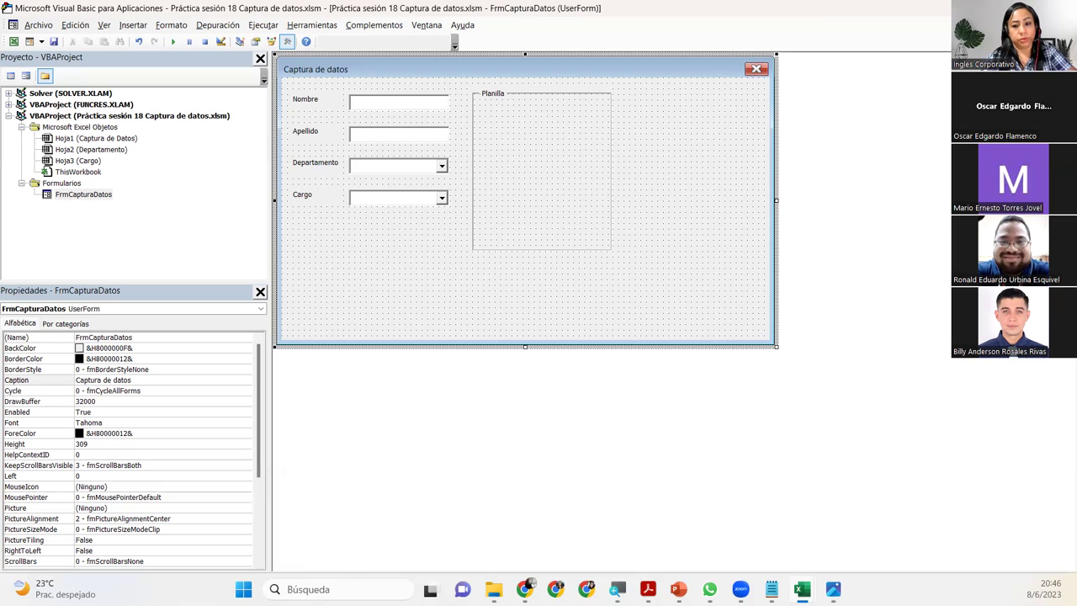
- Add a label at the top of the Planilla frame with the caption Salario
left_click(339, 261)
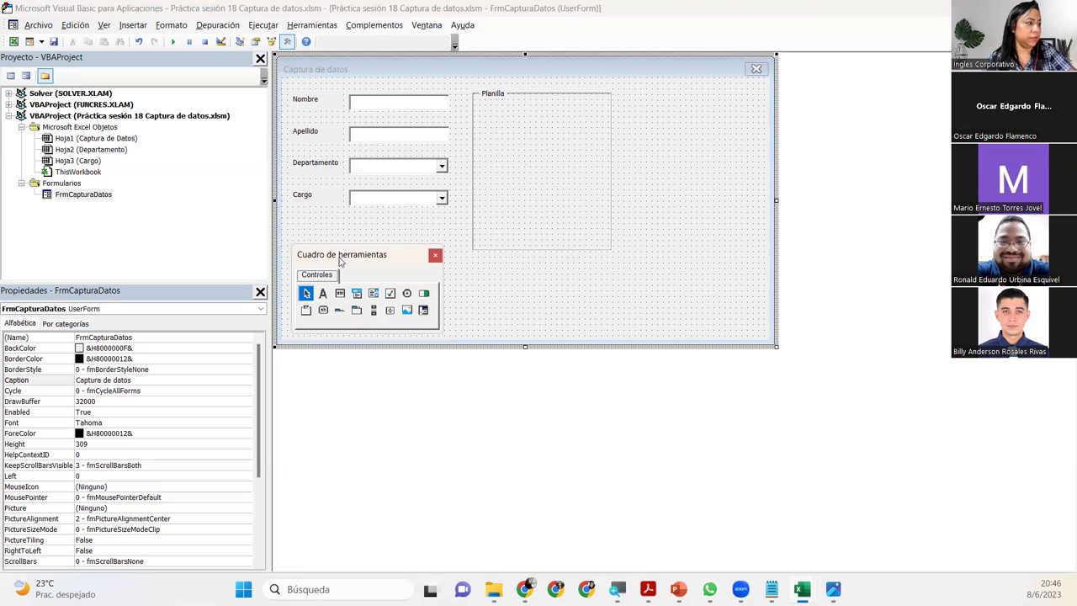
left_click(323, 292)
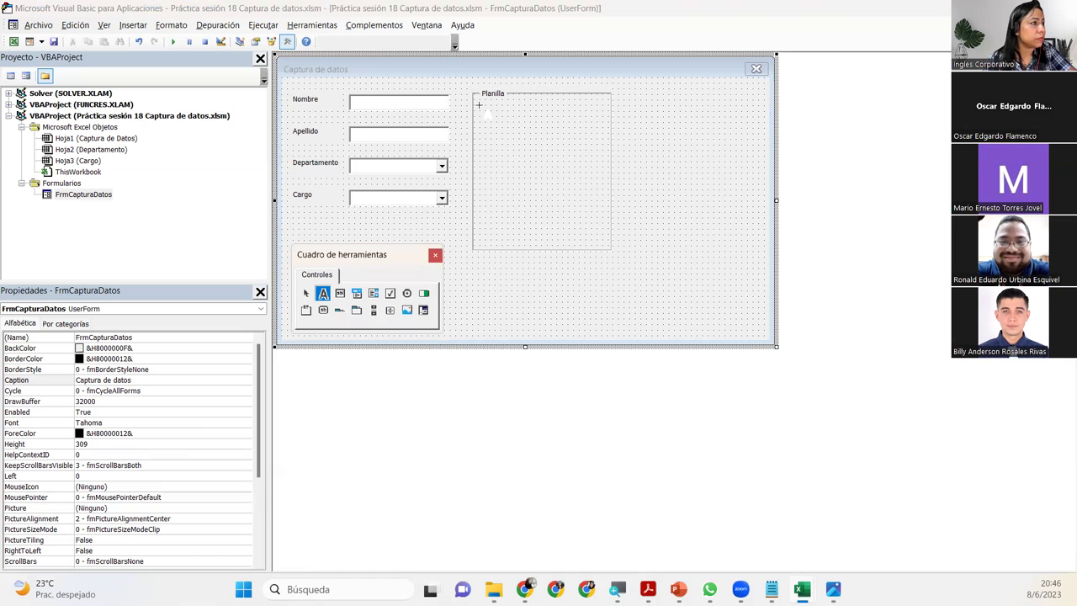
left_click(479, 105)
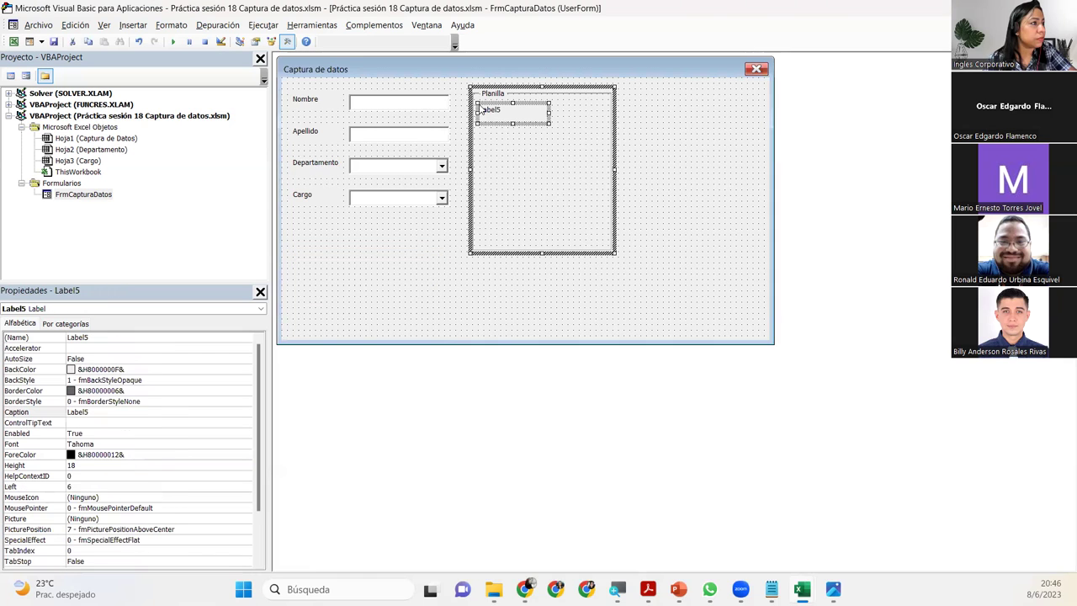
left_click(46, 412)
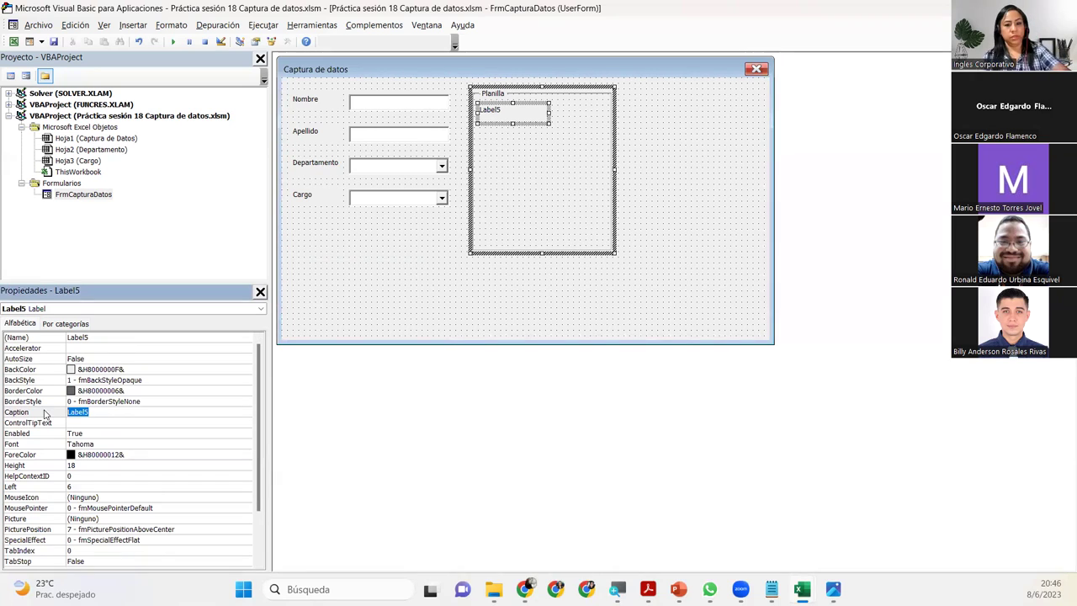
type("Salari")
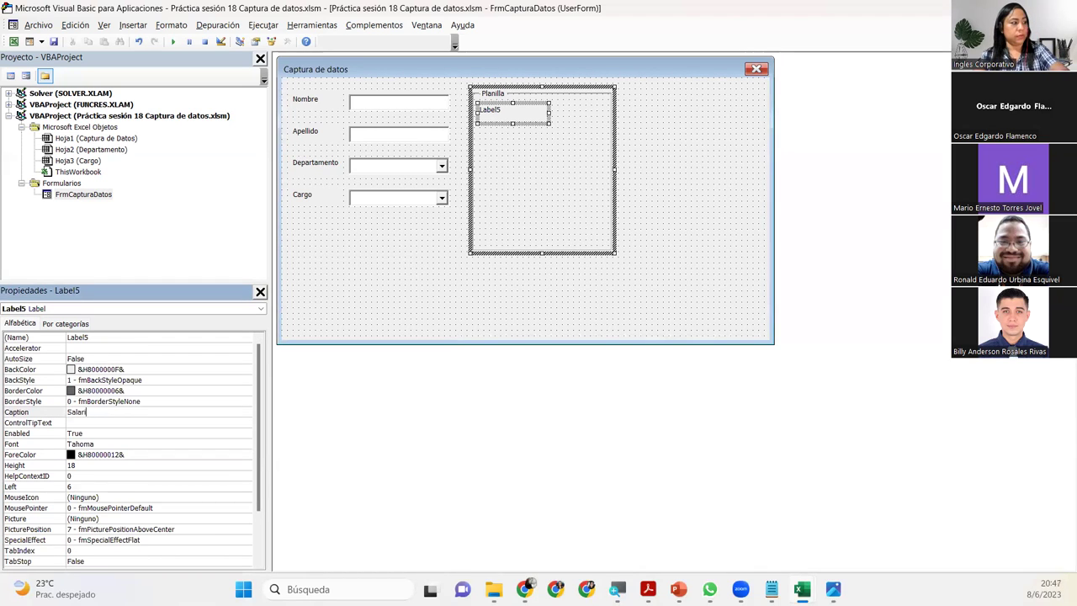
type("o")
key("Return")
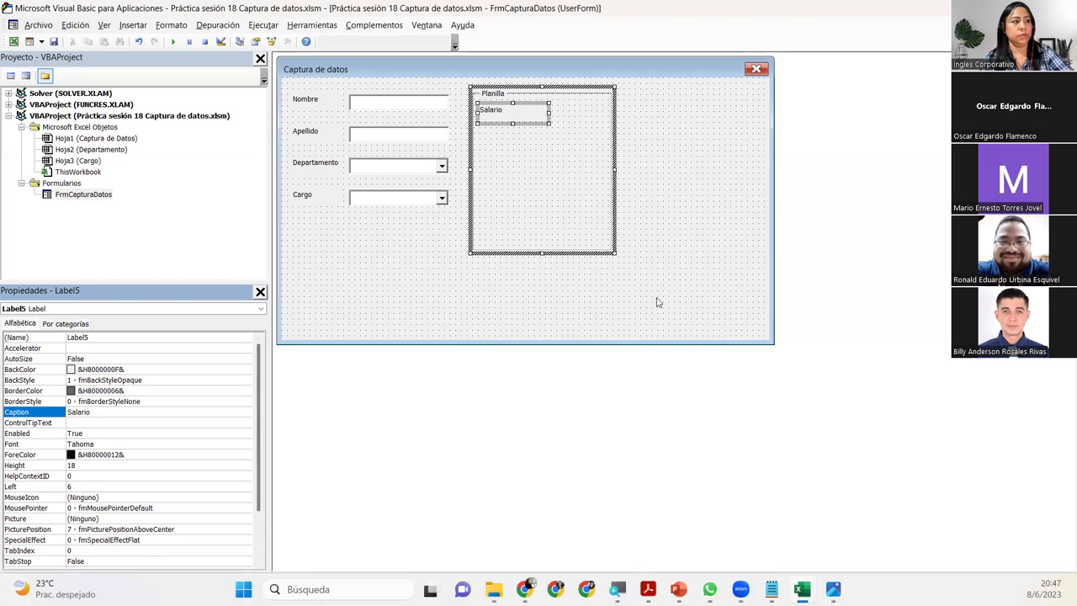
left_click(391, 286)
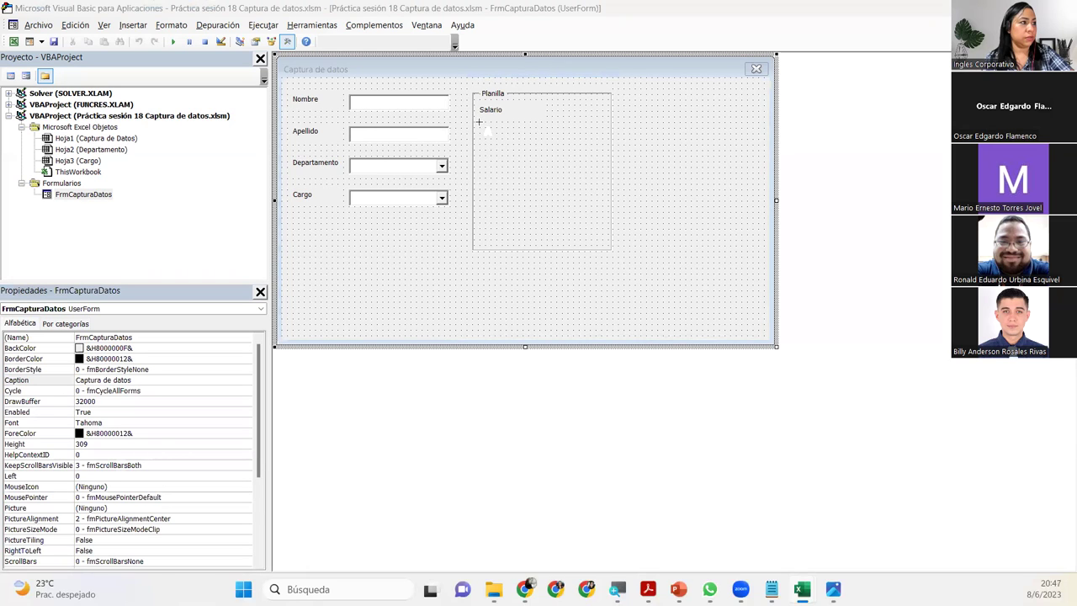
- Add a label below Salario captioned Descuentos followed by dashes, widened across the frame
left_click(478, 122)
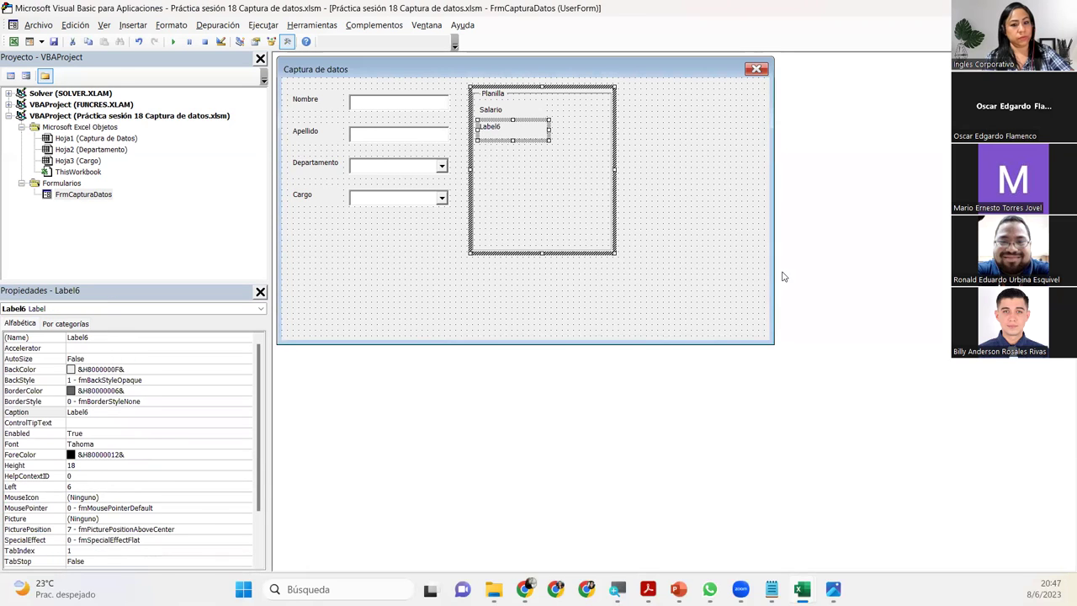
left_click(110, 411)
key("Up")
key("Down")
double_click(98, 410)
type("Descuentos")
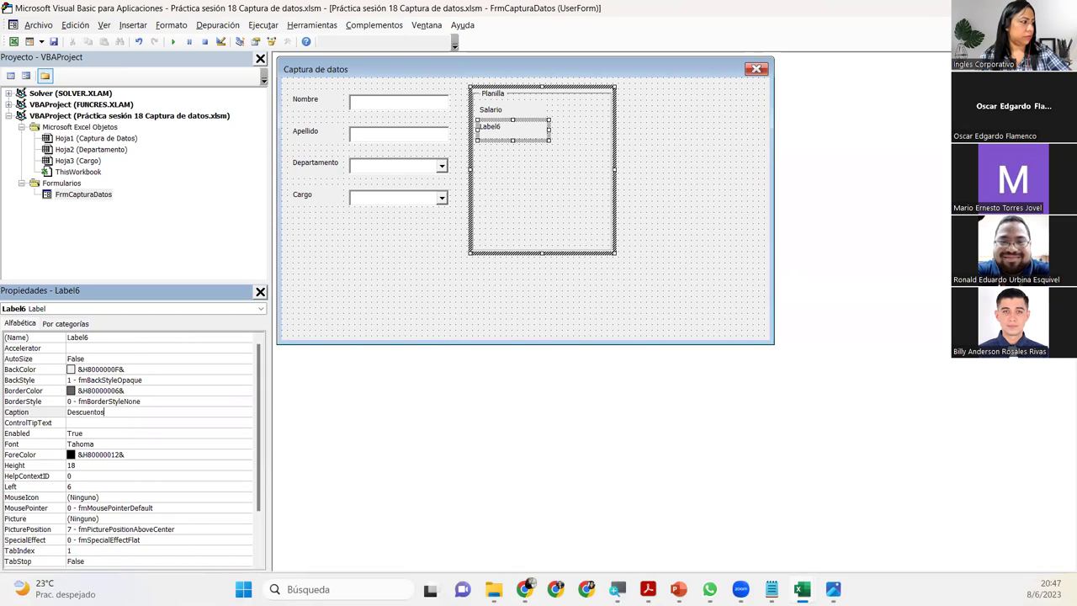
type("--------------------------------")
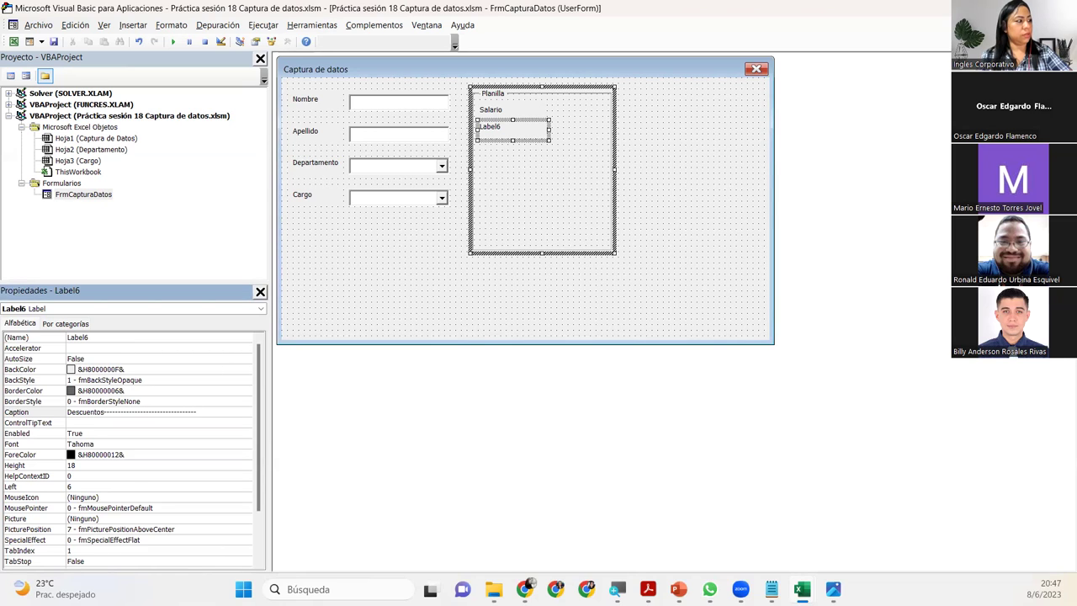
key("Return")
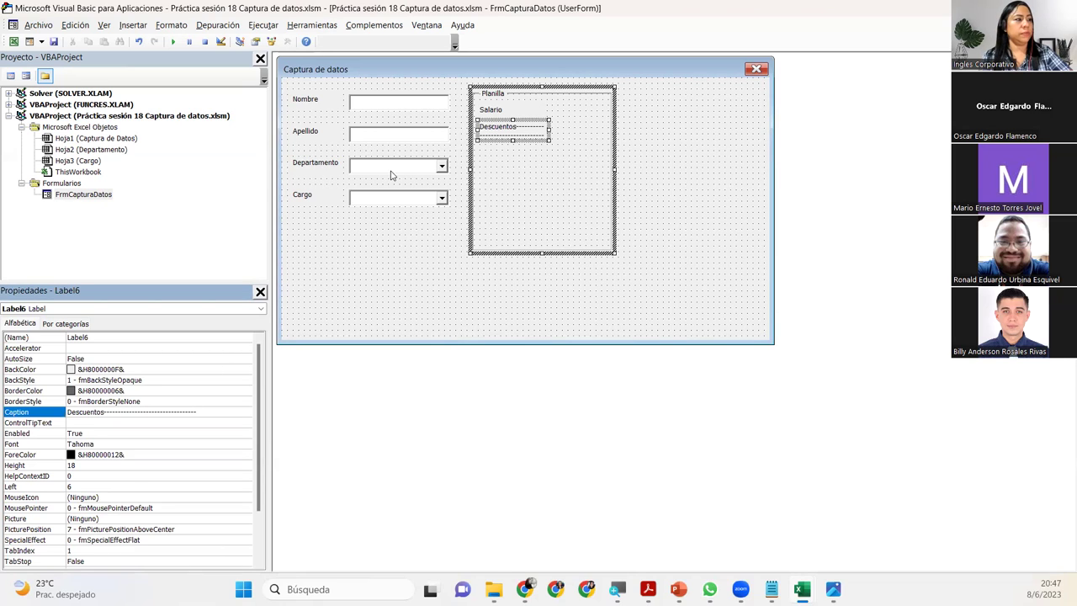
left_click_drag(548, 128, 605, 132)
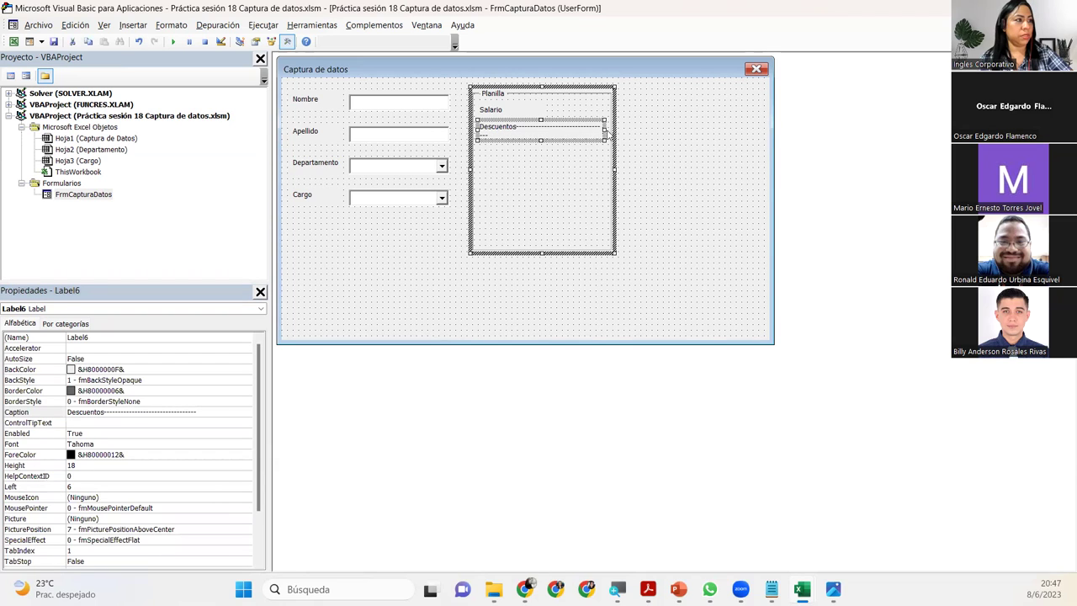
left_click(222, 409)
key("BackSpace")
key("BackSpace")
key("BackSpace")
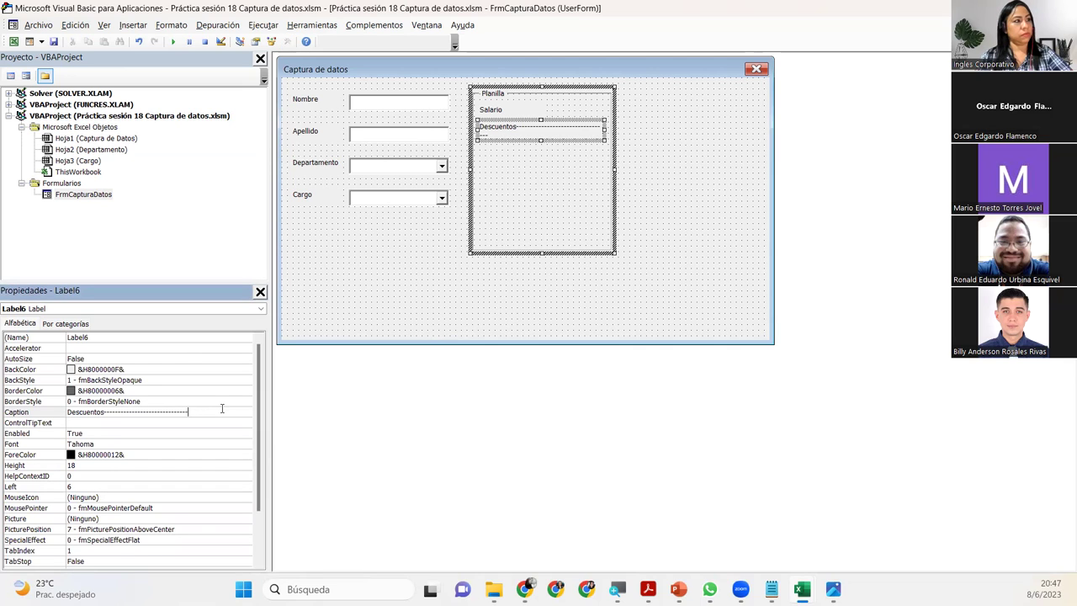
key("Return")
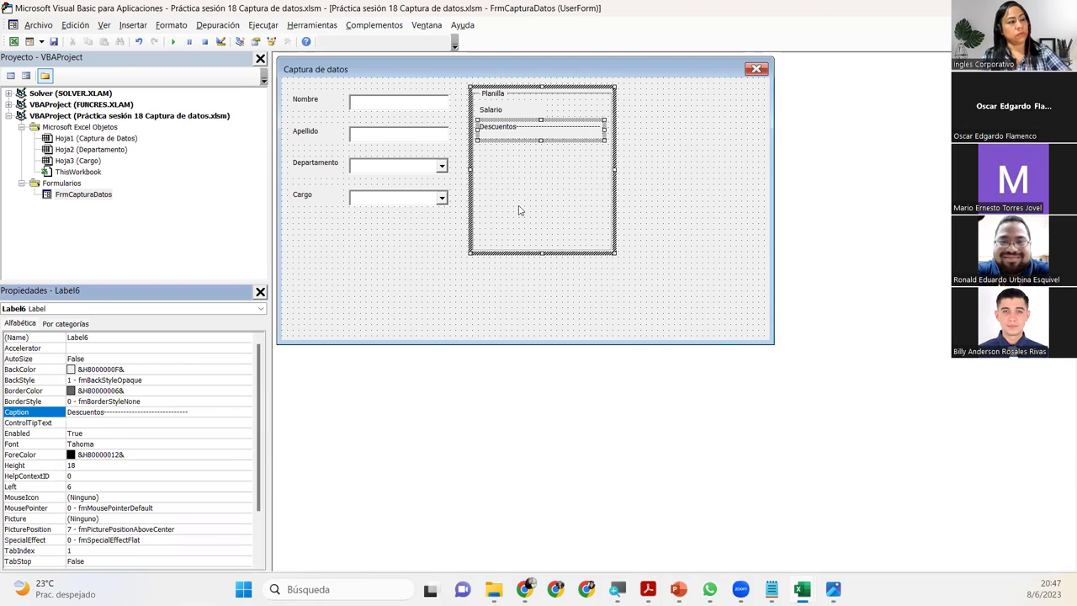
- Narrow the Salario label inside the Planilla frame
left_click(518, 187)
left_click(523, 109)
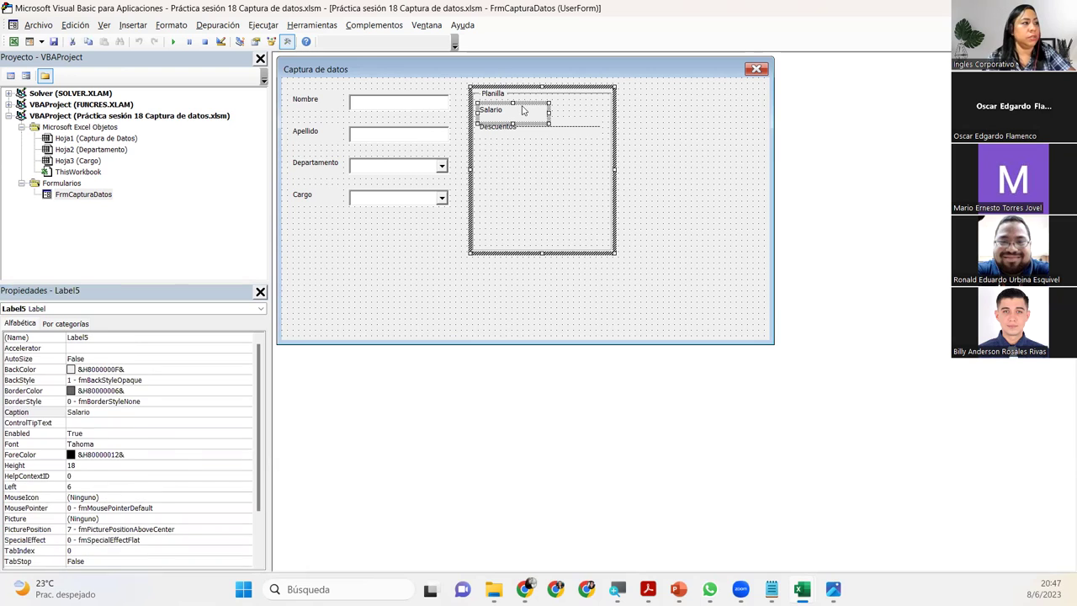
left_click_drag(548, 113, 520, 117)
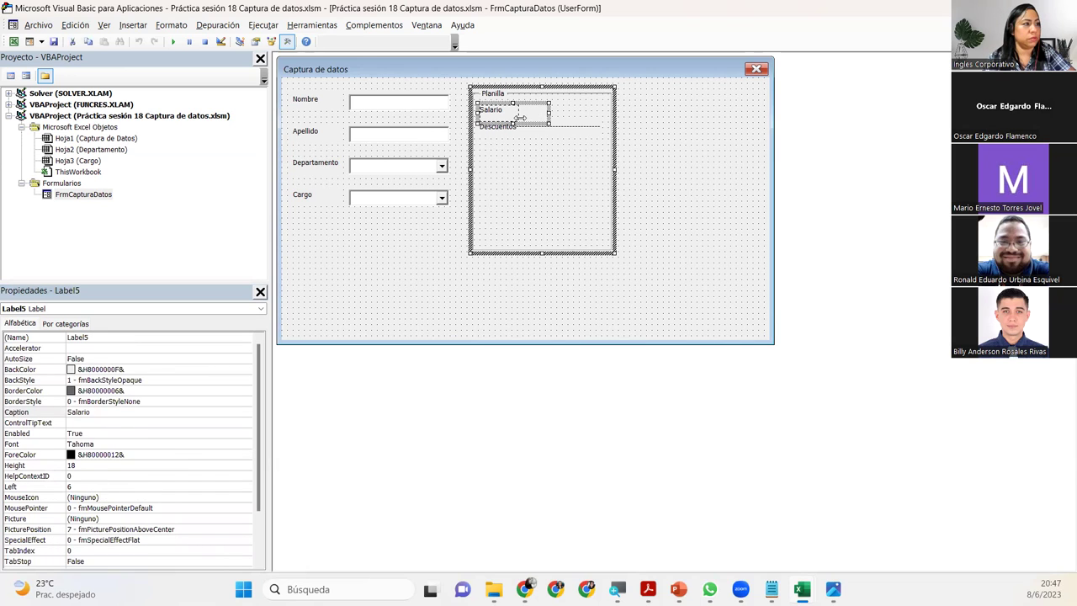
left_click_drag(521, 118, 520, 117)
left_click(521, 160)
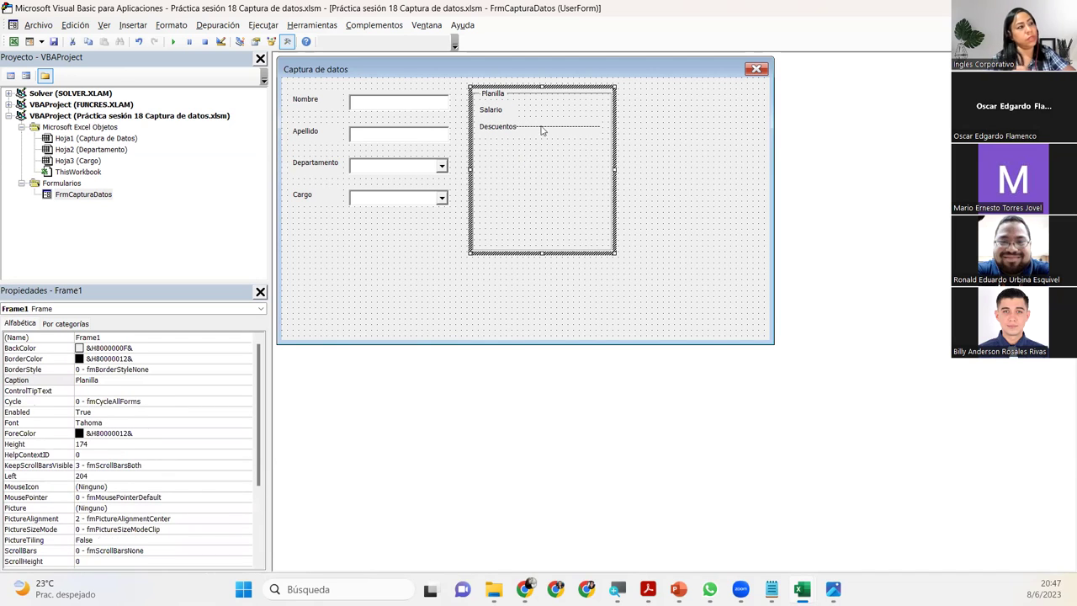
left_click(551, 128)
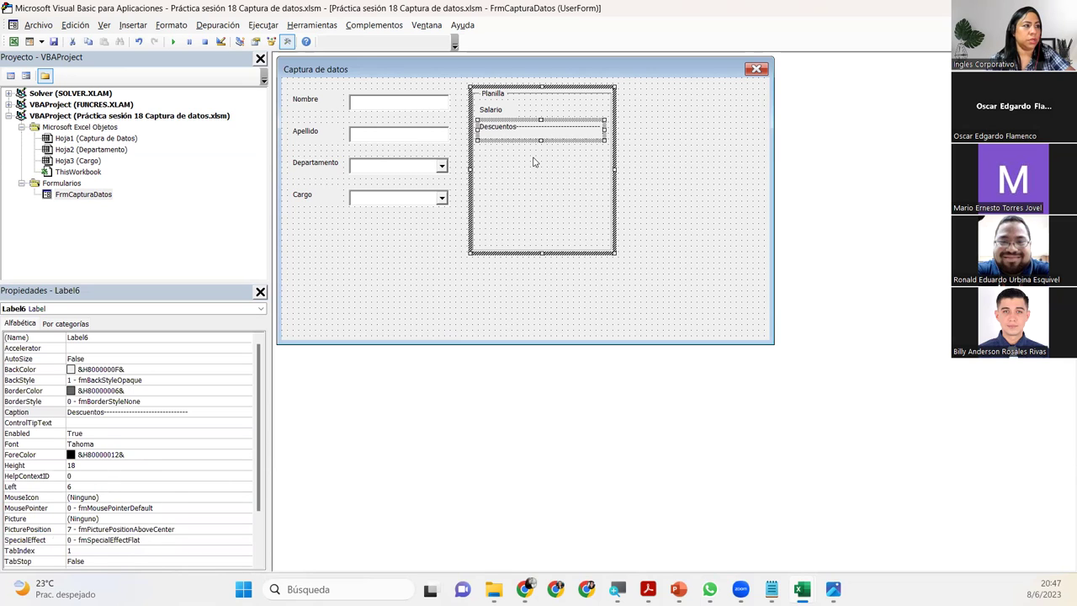
left_click(533, 161)
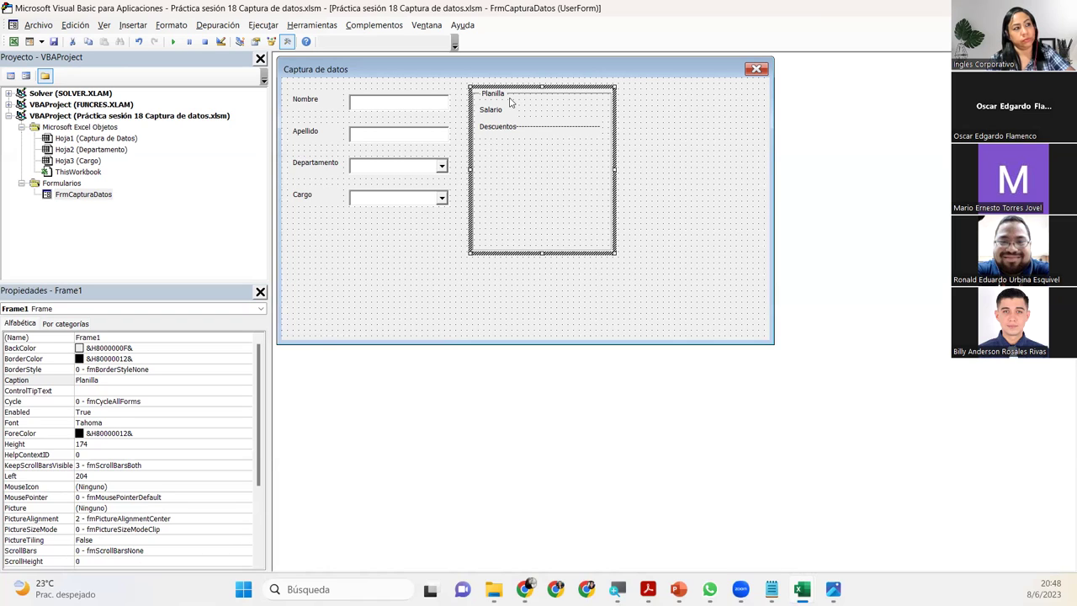
double_click(568, 131)
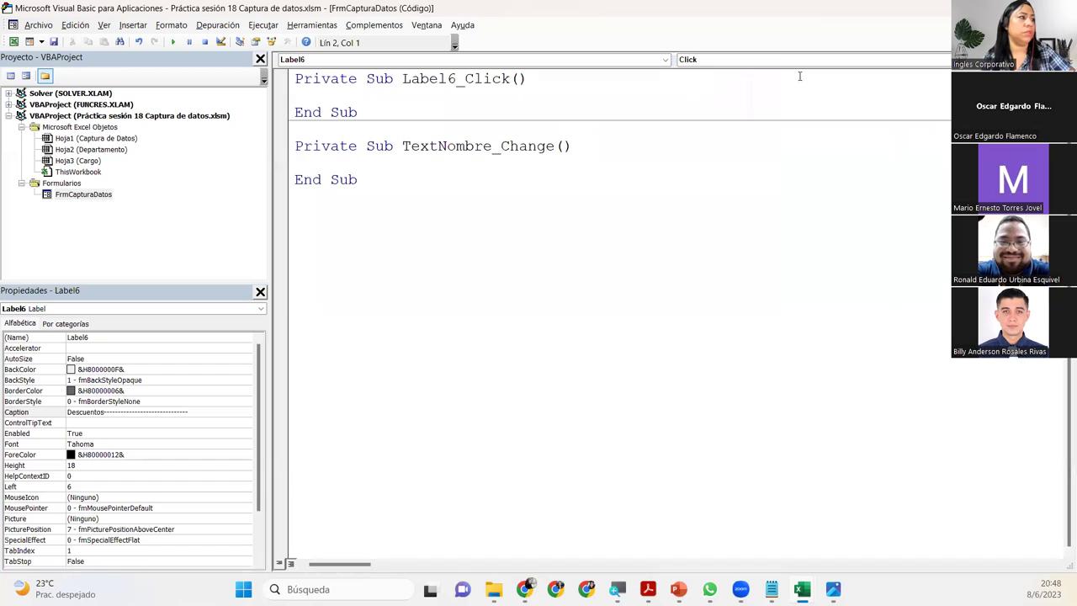
key("shift+F7")
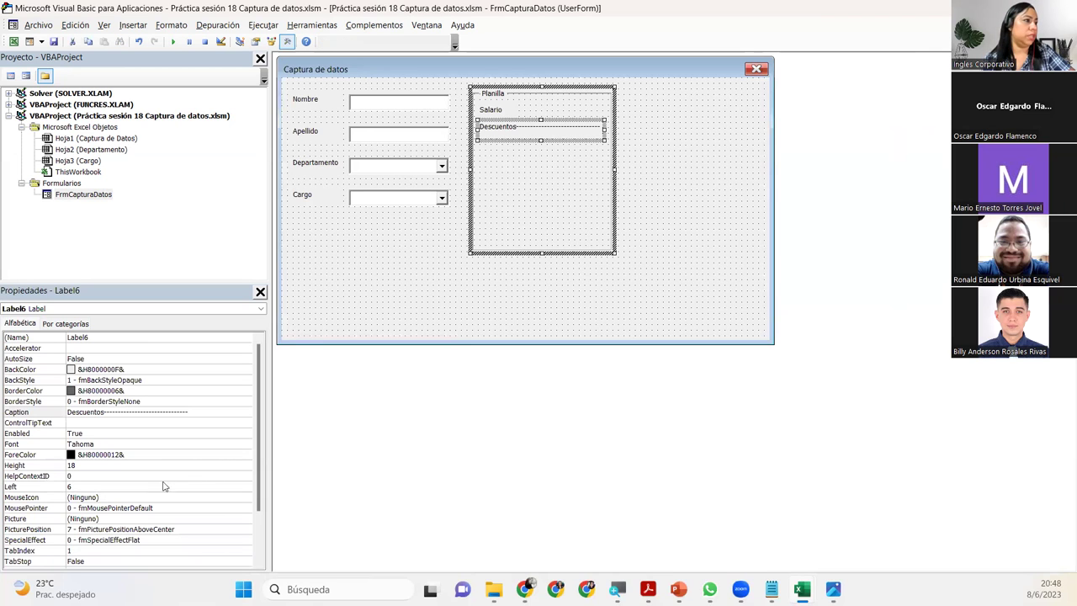
left_click_drag(202, 412, 106, 413)
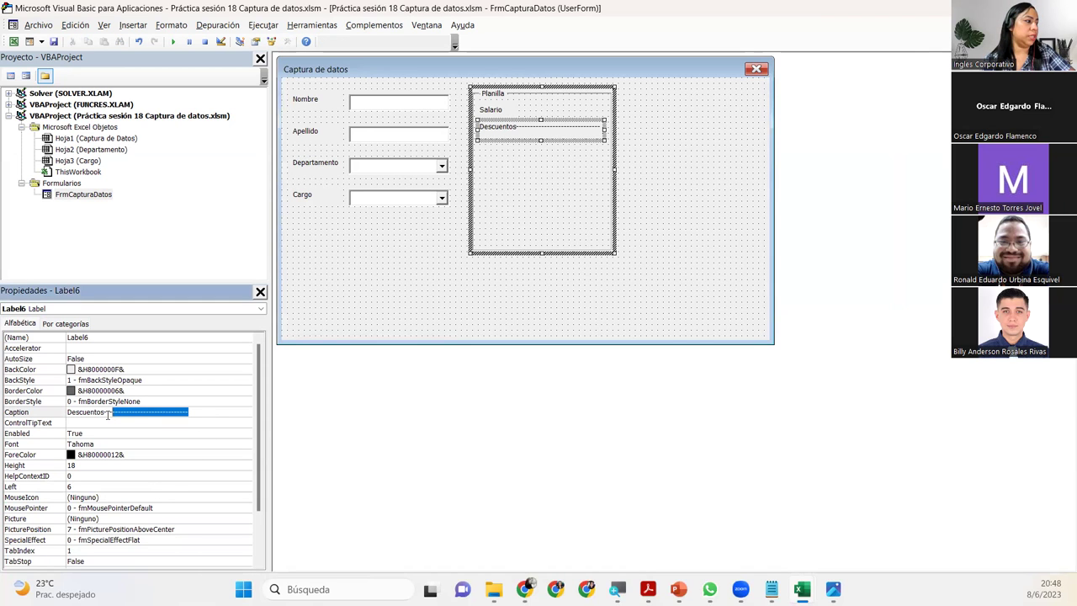
key("BackSpace")
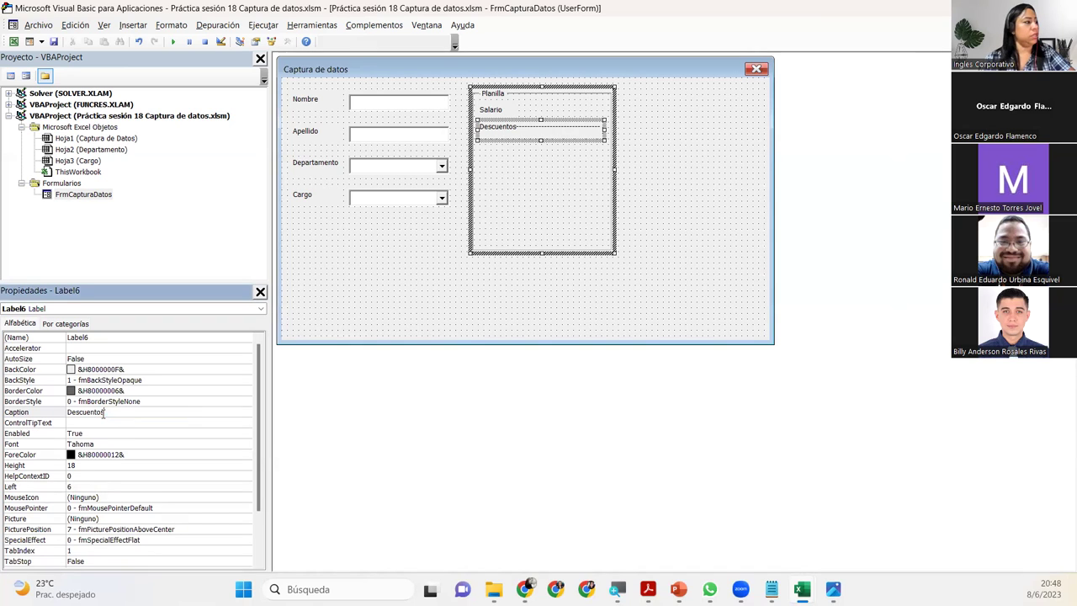
key("Return")
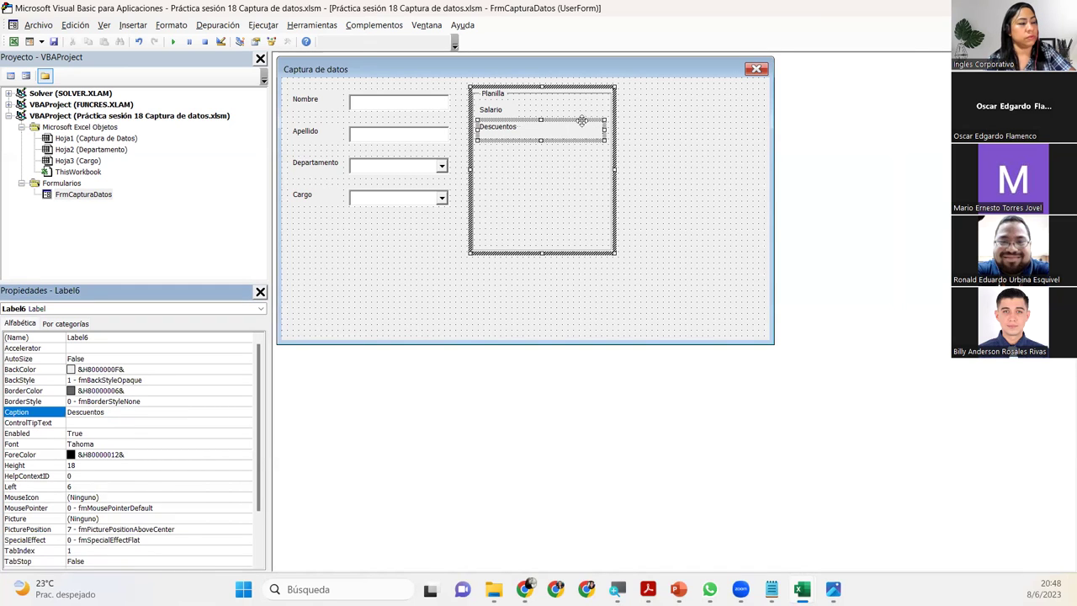
left_click(575, 150)
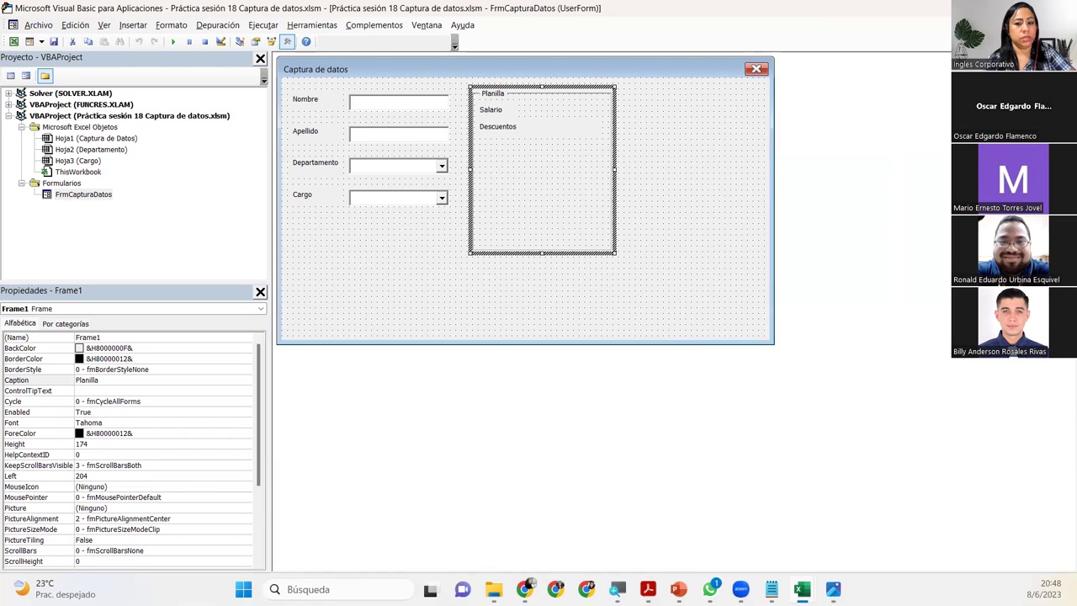
- Add a label inside Planilla with an underscore-line caption, stretched across the frame
mouse_move(721, 153)
left_mouse_down()
mouse_move(750, 187)
mouse_move(606, 168)
left_mouse_up()
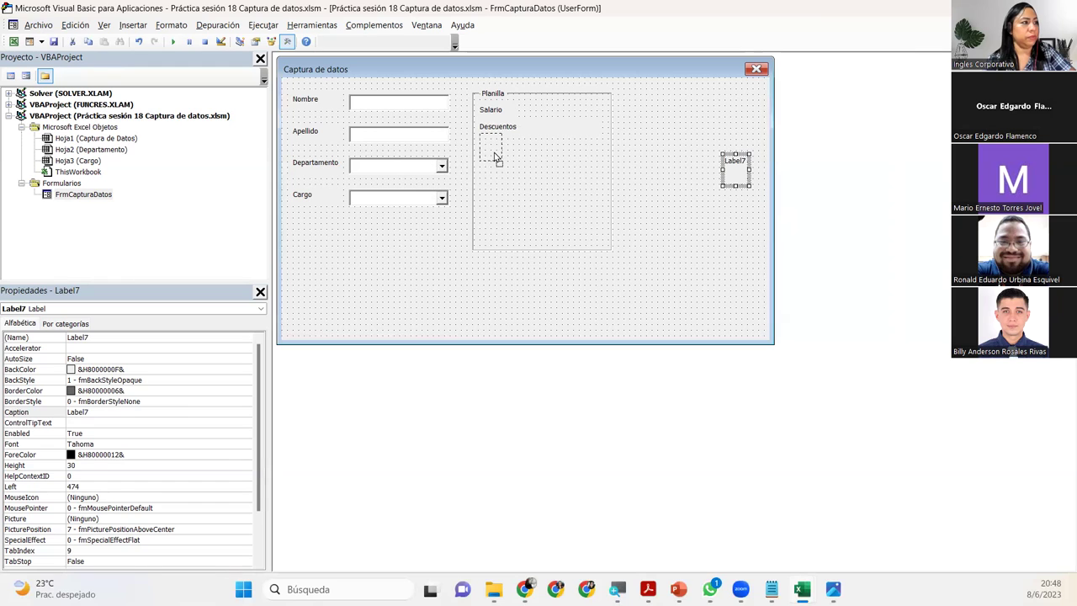
left_click_drag(501, 160, 492, 157)
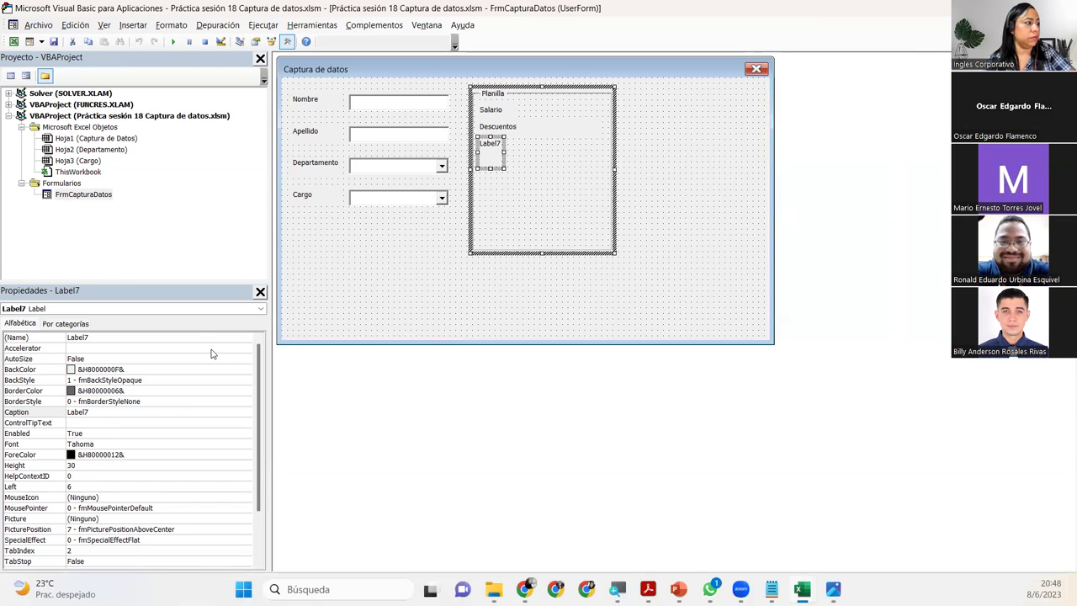
left_click(89, 412)
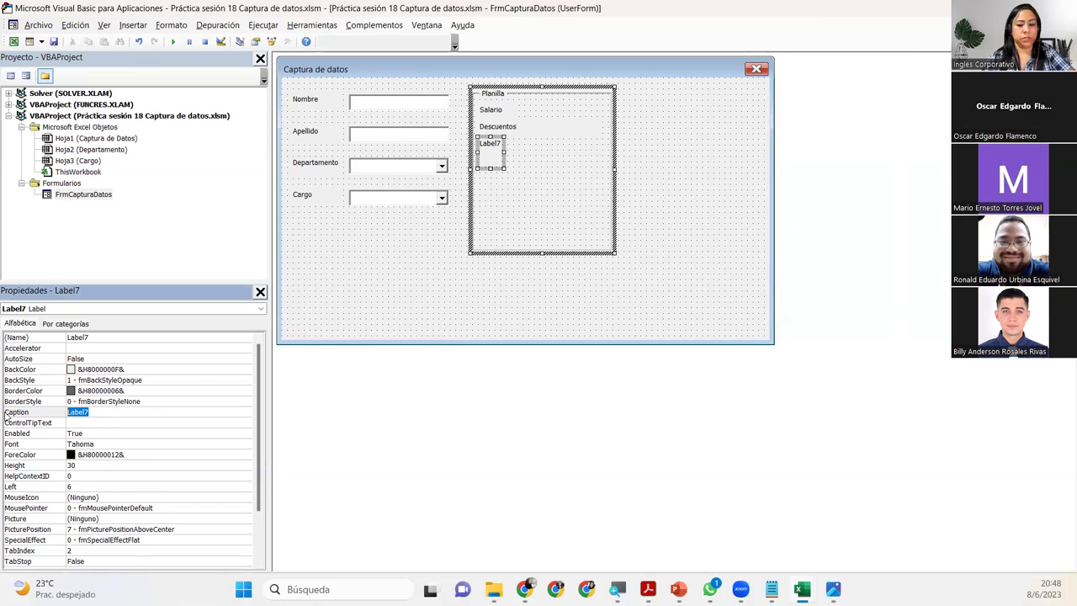
key("BackSpace")
type("__________________________")
key("Return")
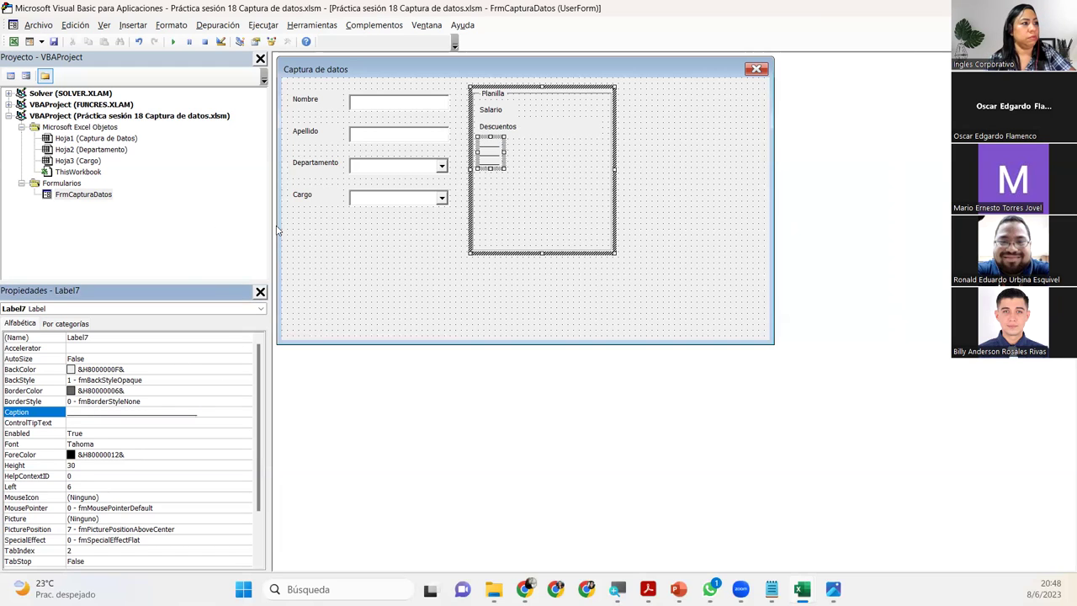
left_click_drag(505, 153, 604, 154)
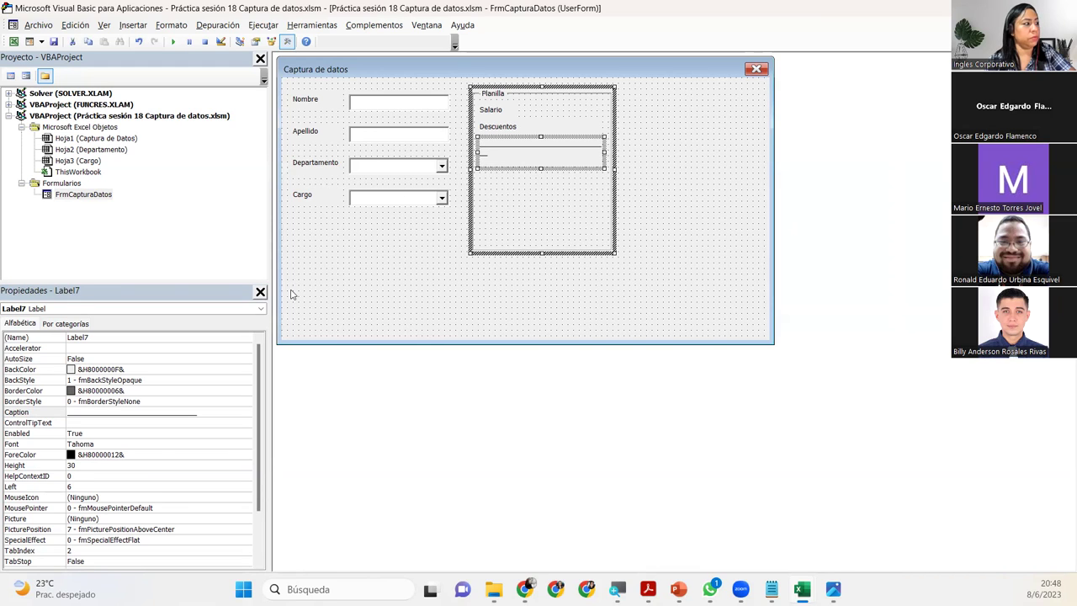
- Shorten the underscore line slightly, set its Height to 18, and move it under Descuentos
left_click(232, 411)
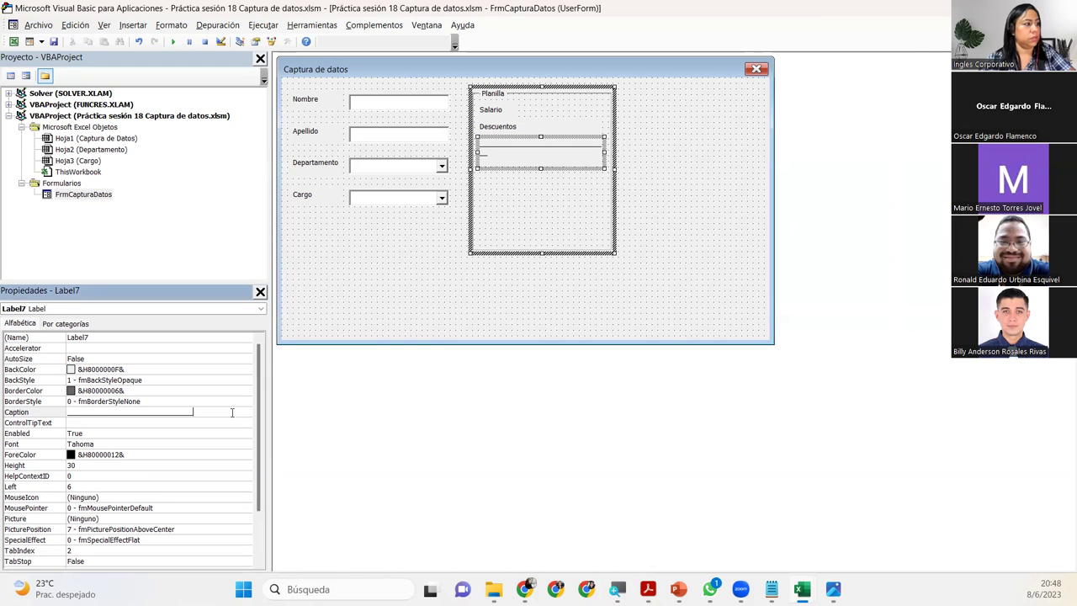
key("BackSpace")
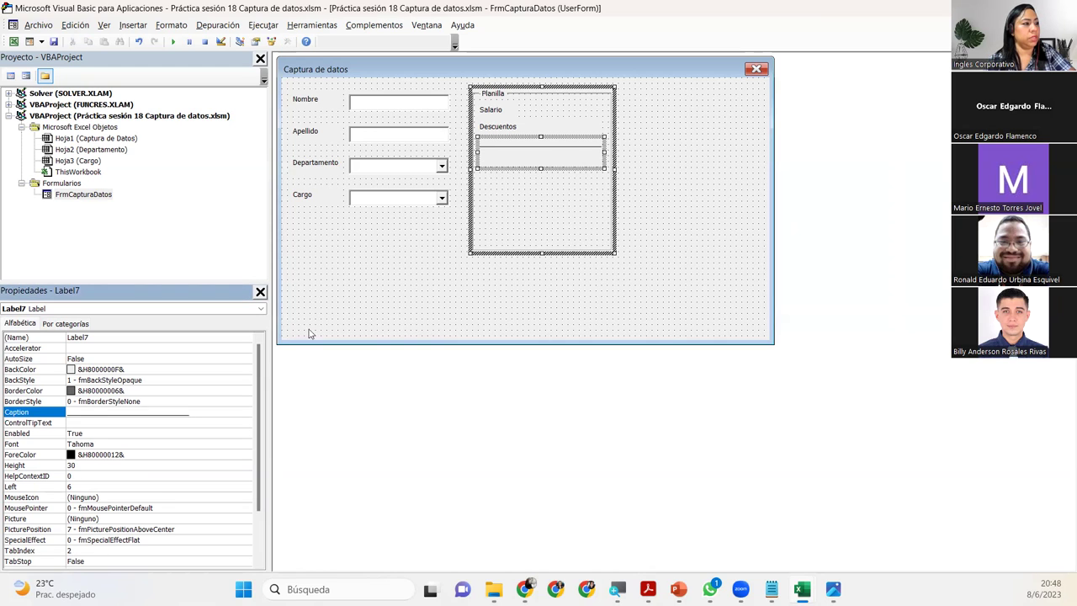
left_click_drag(540, 166, 548, 157)
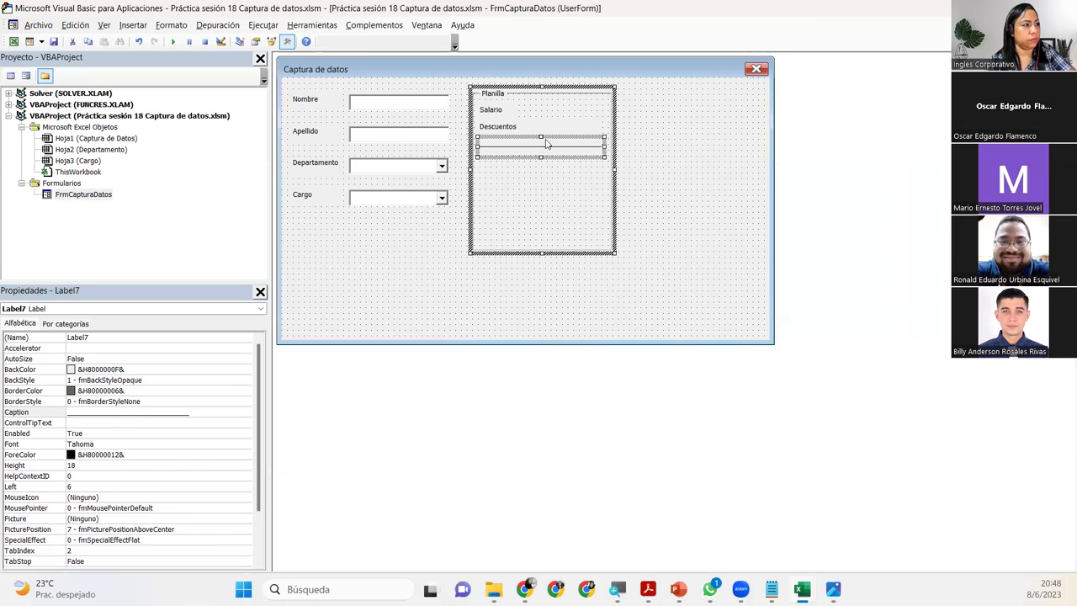
left_click_drag(548, 155, 546, 139)
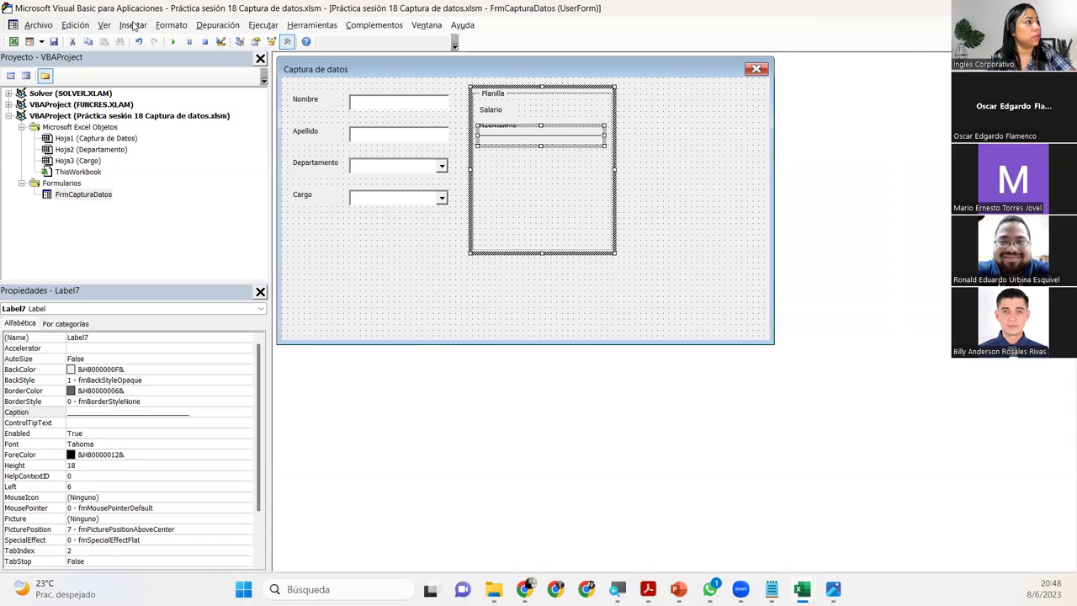
left_click(170, 25)
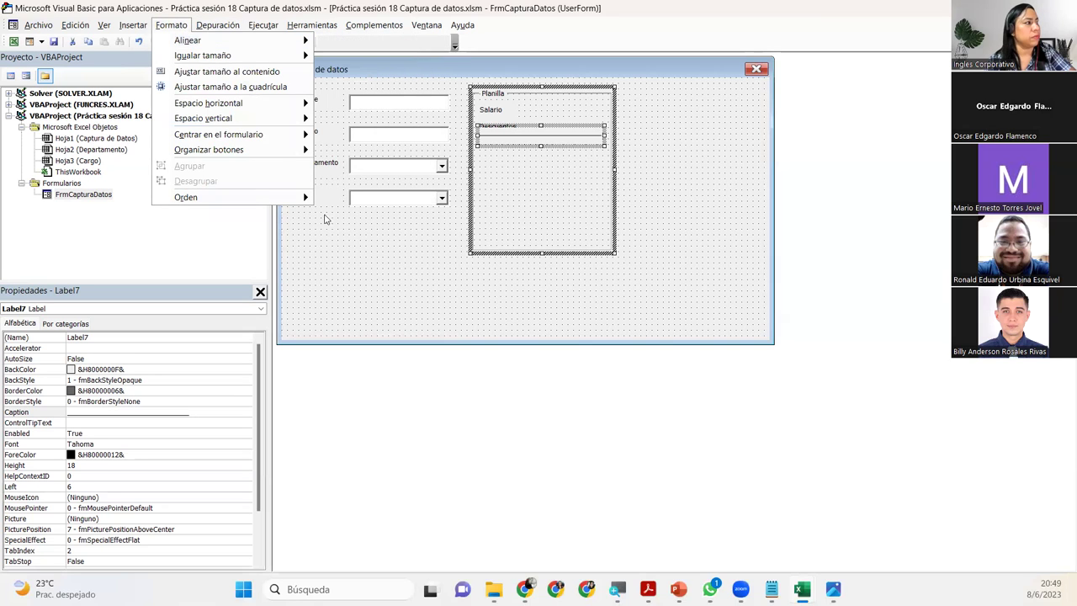
mouse_move(186, 197)
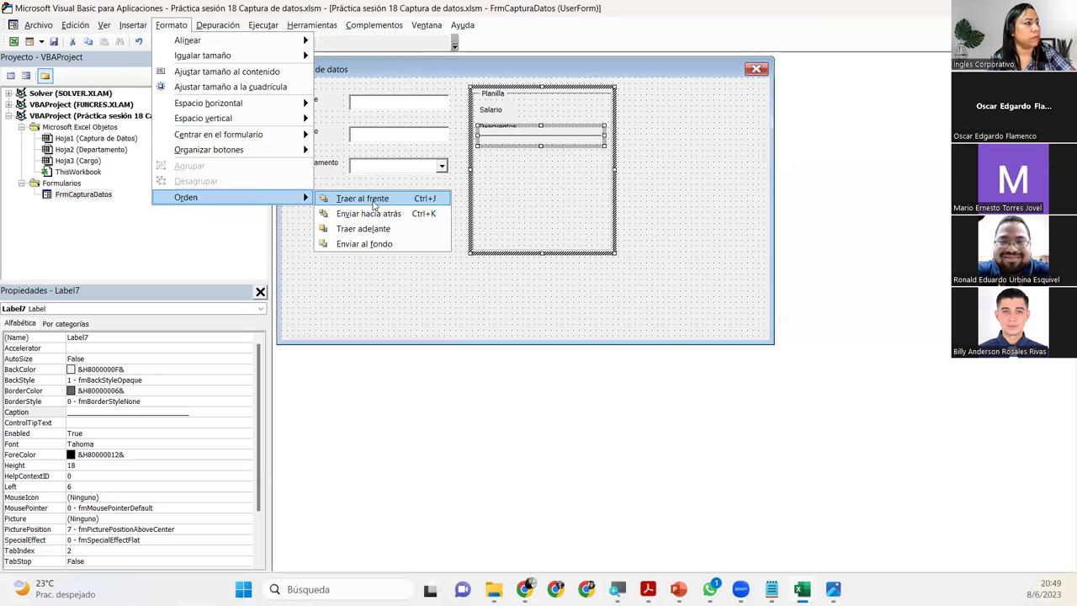
- Send the line label behind the Descuentos caption and nudge it just below Descuentos
left_click(372, 200)
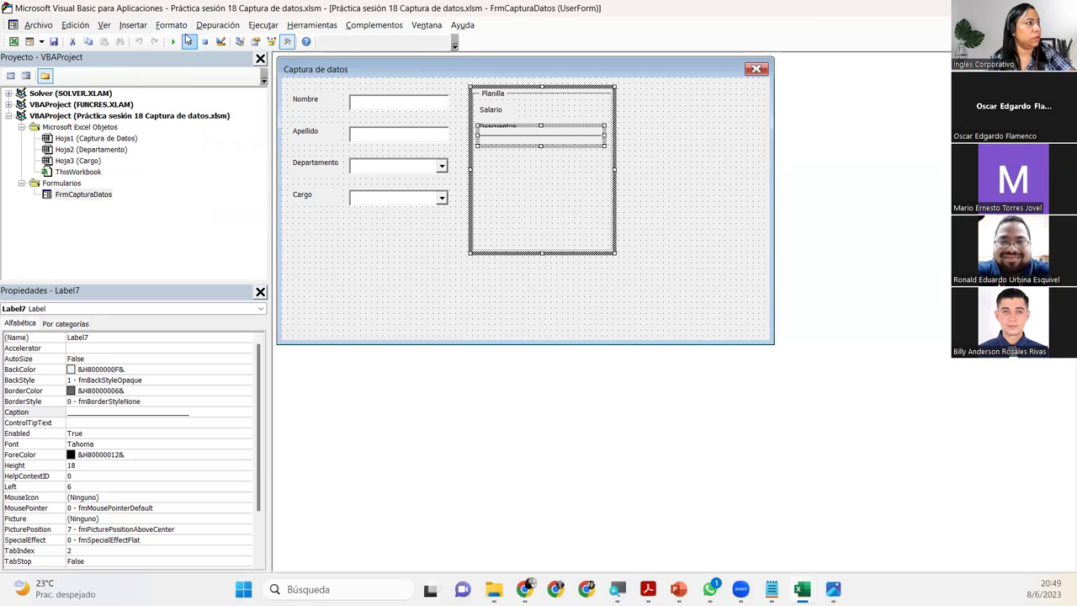
left_click(183, 31)
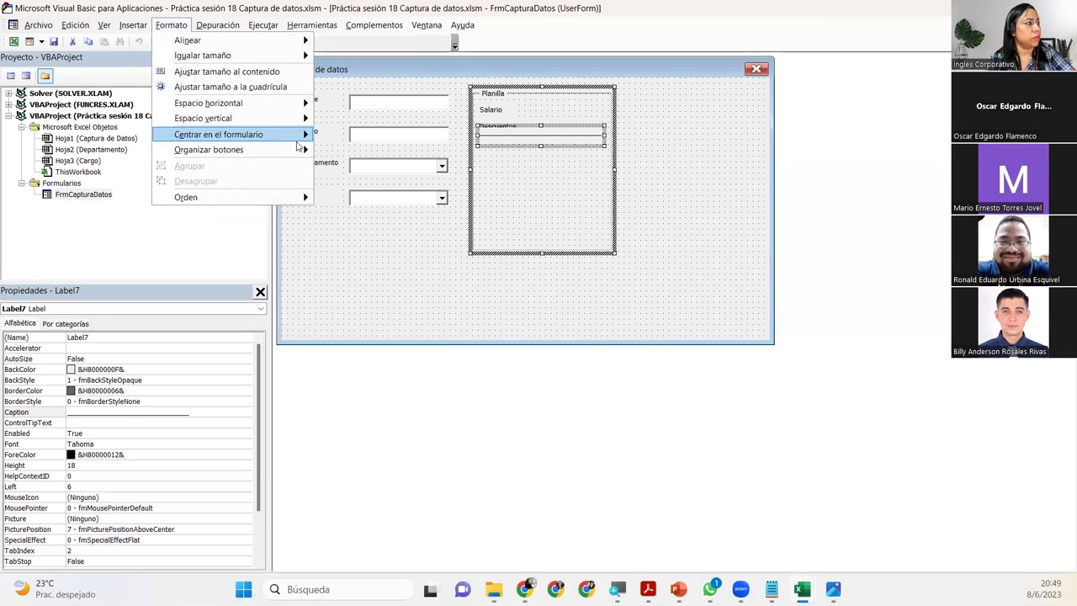
mouse_move(185, 197)
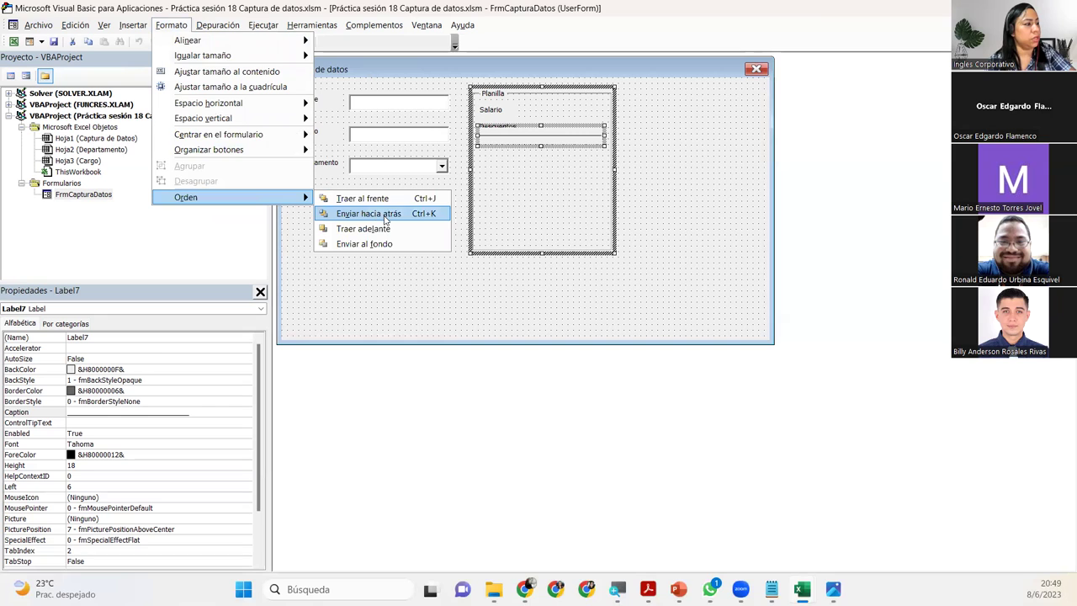
left_click(384, 216)
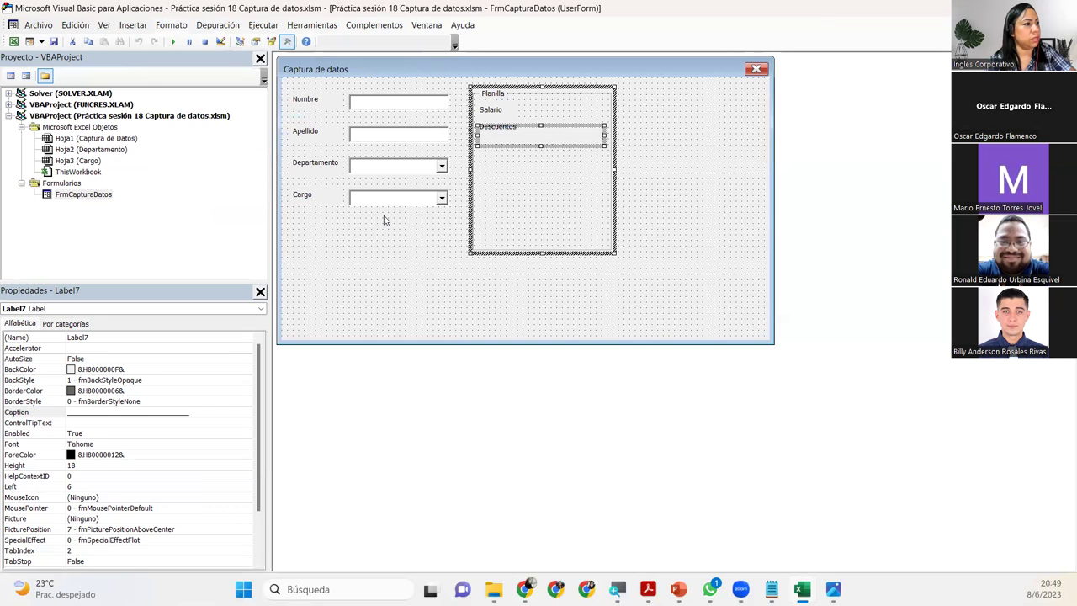
left_click(567, 176)
left_click(518, 139)
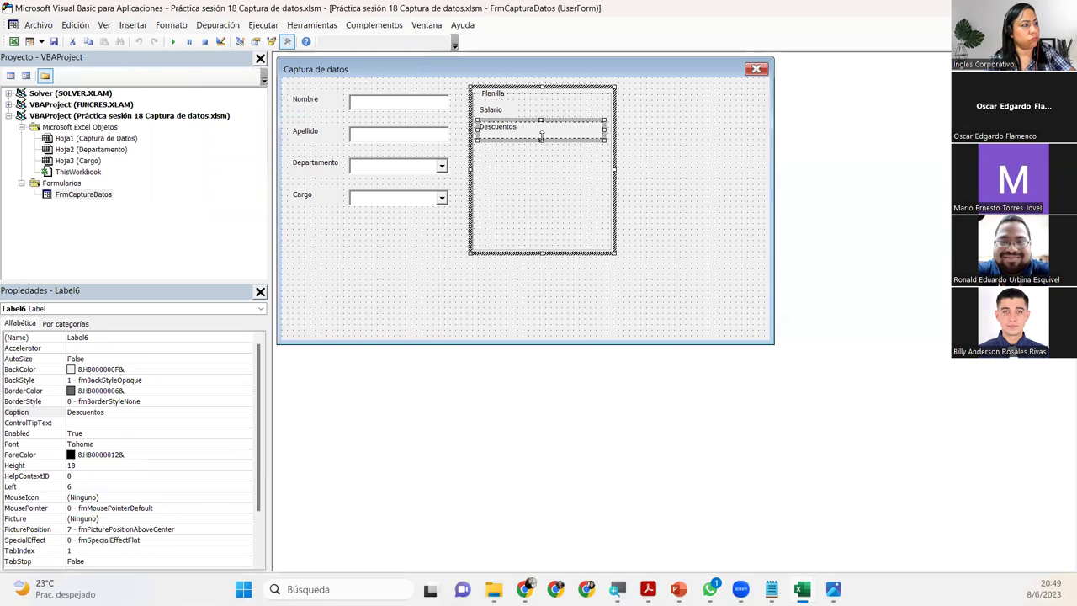
left_click_drag(541, 136, 539, 145)
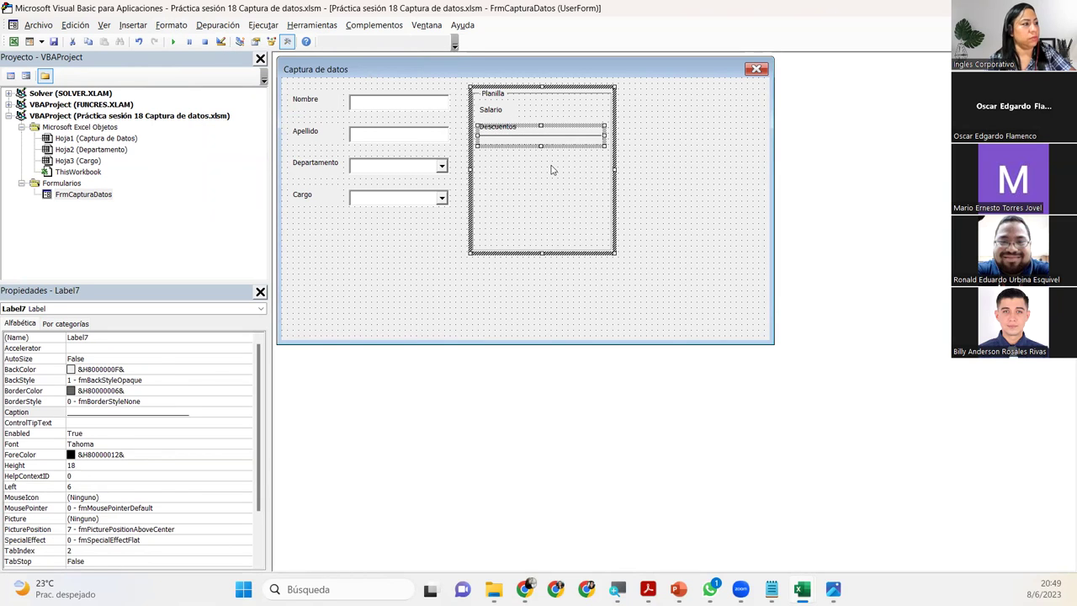
left_click(552, 170)
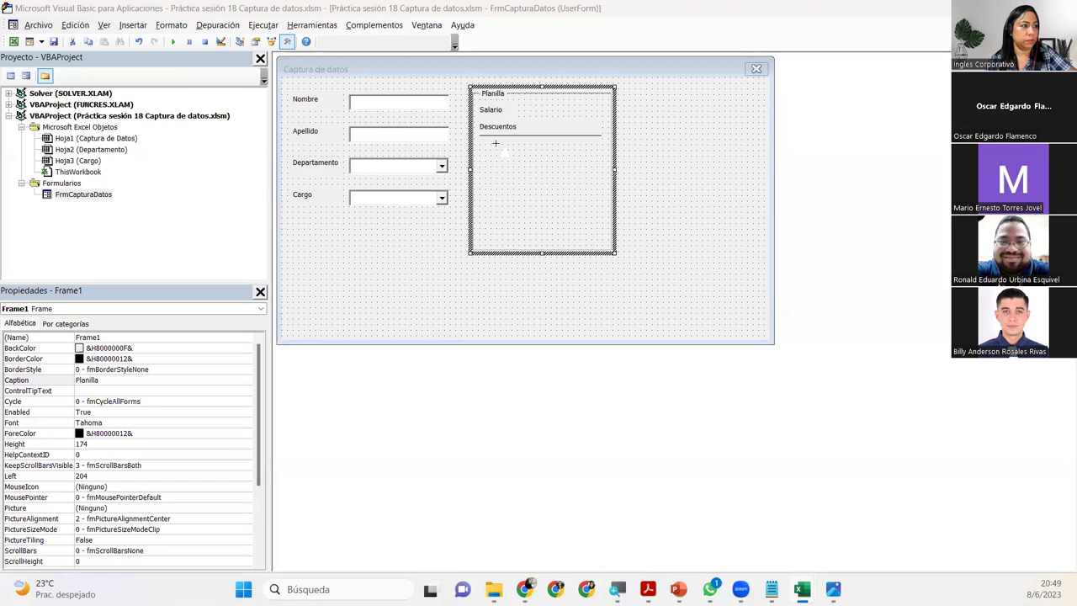
- Add labels captioned ISSS and AFP under Descuentos in the Planilla frame
left_click_drag(494, 143, 565, 162)
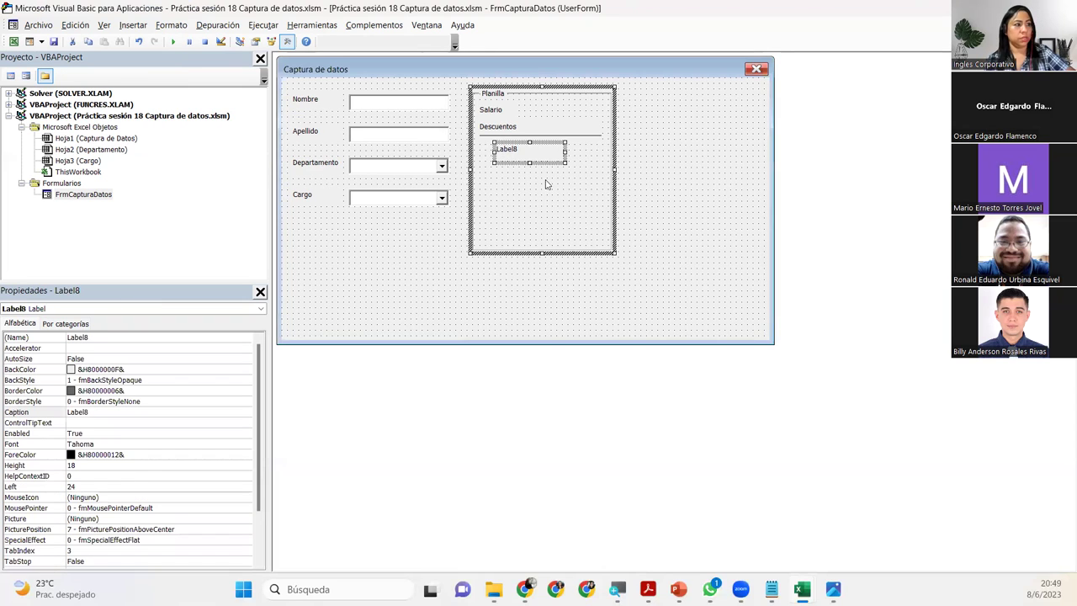
left_click(15, 411)
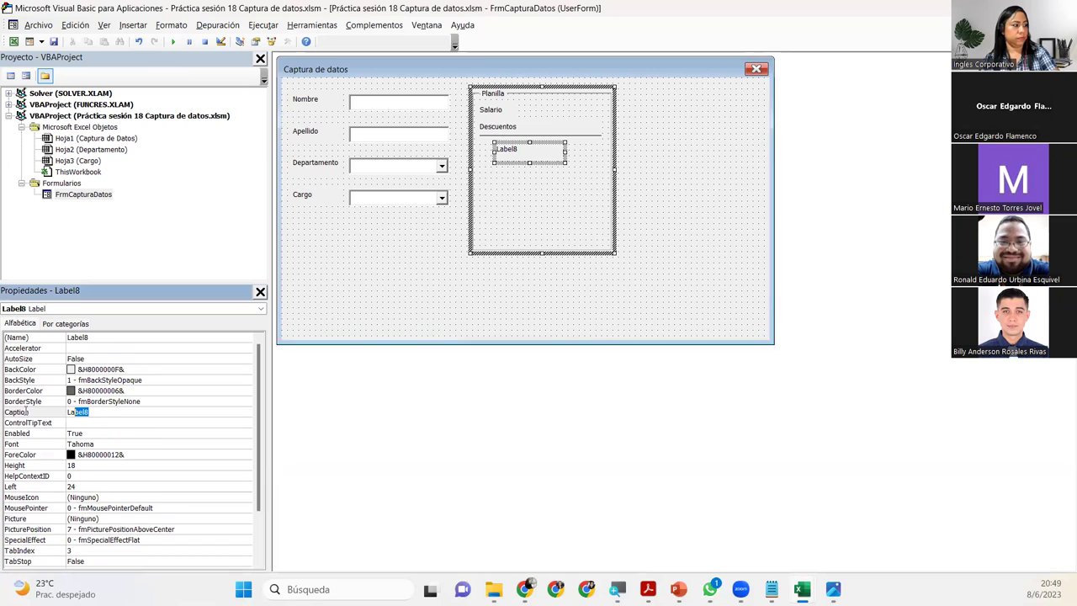
type("ISS")
key("Return")
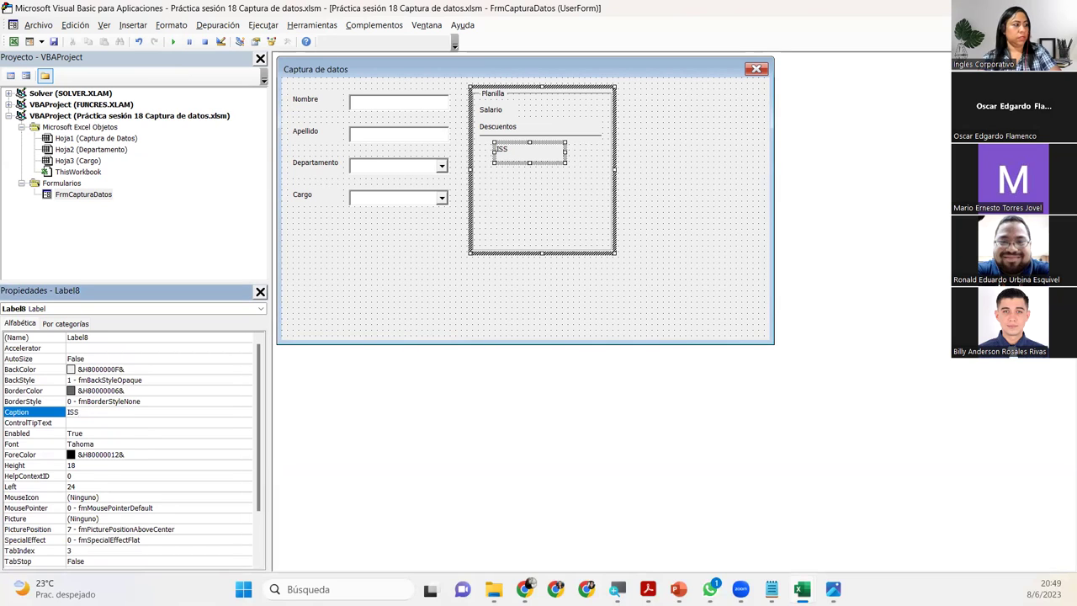
type("S")
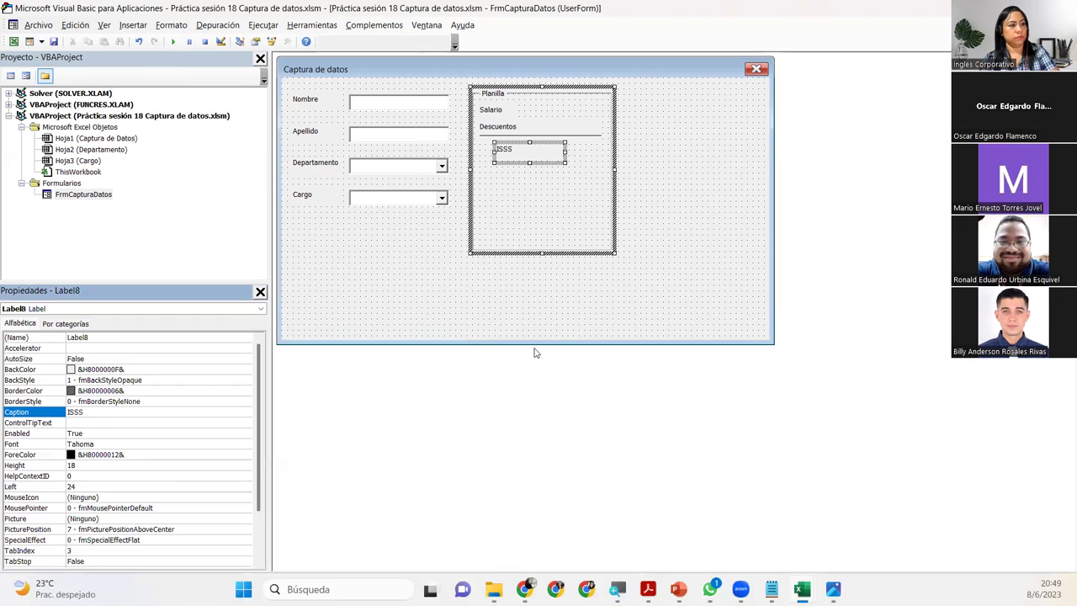
left_click(605, 215)
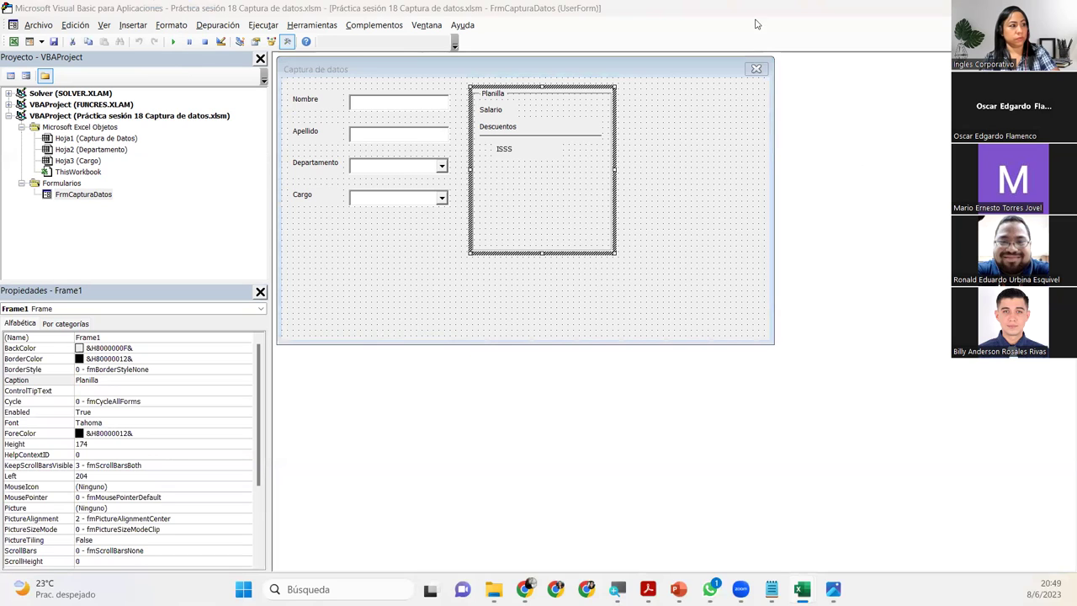
left_click(496, 161)
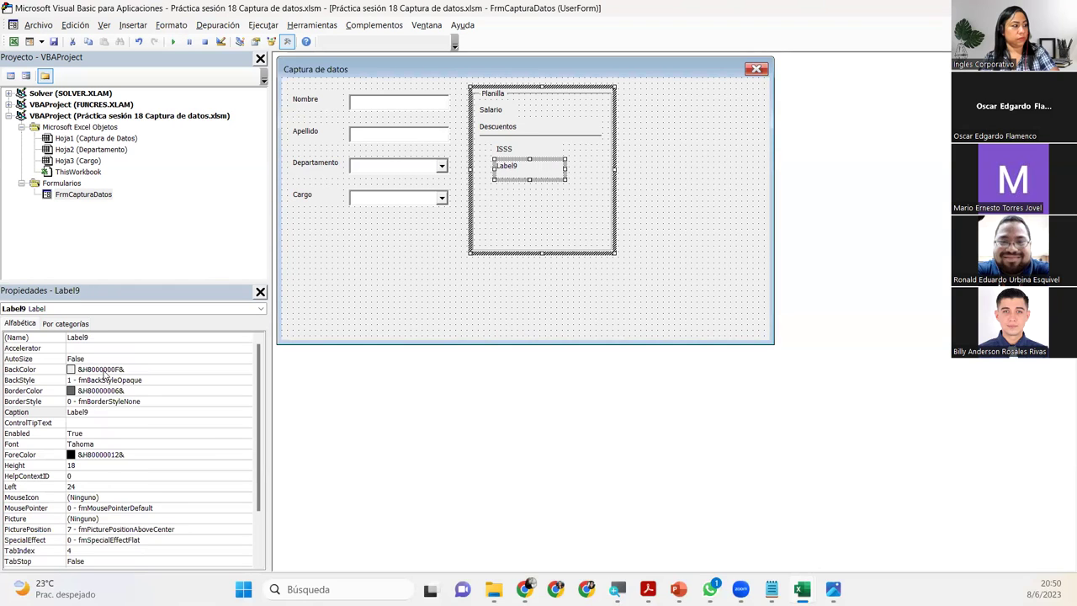
left_click(110, 412)
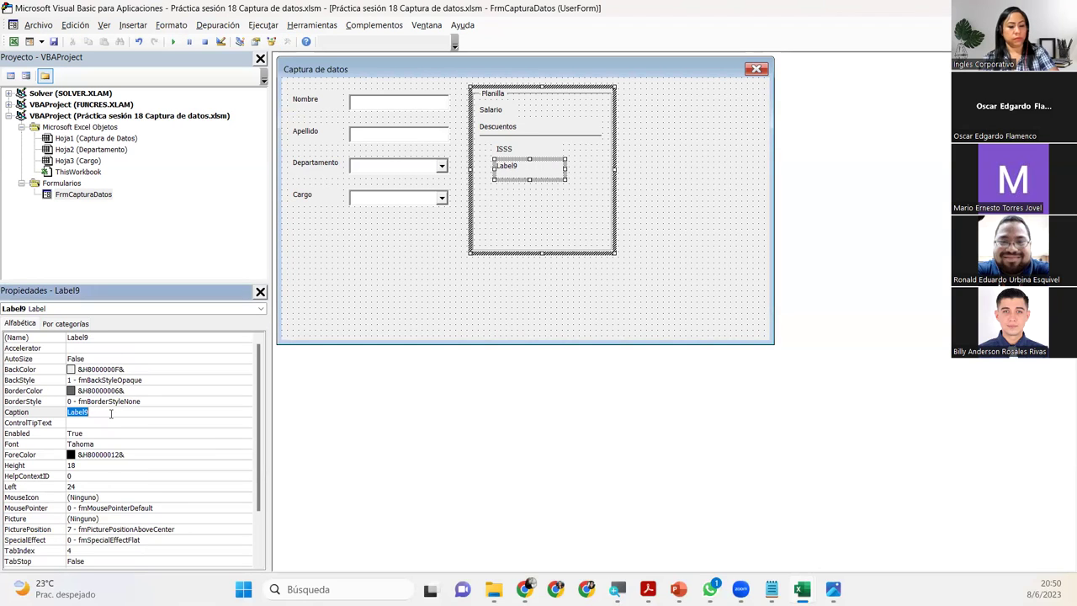
type("AFP")
key("Return")
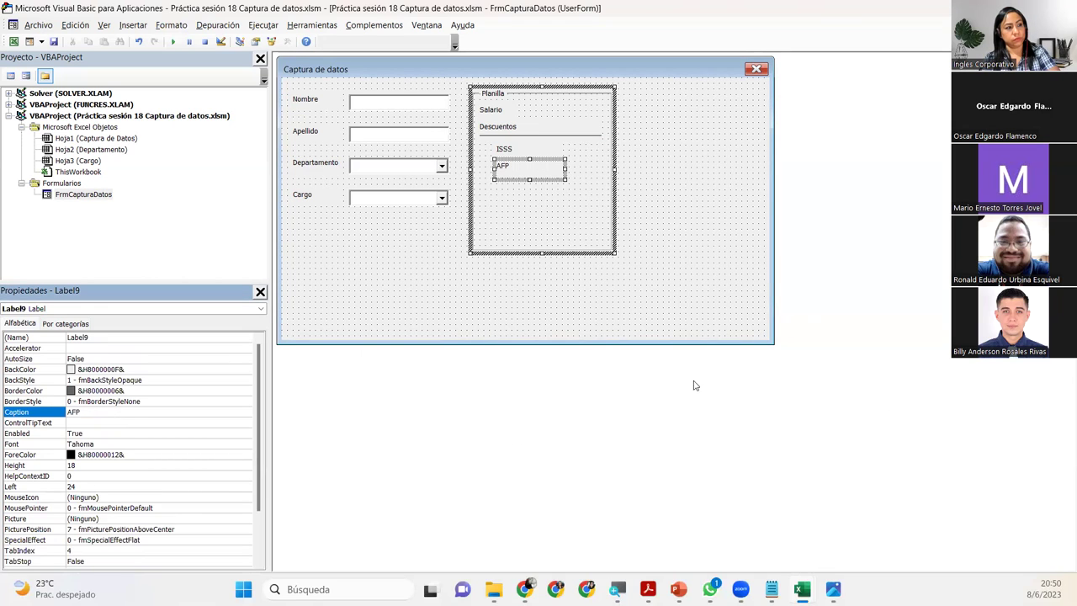
left_click(566, 230)
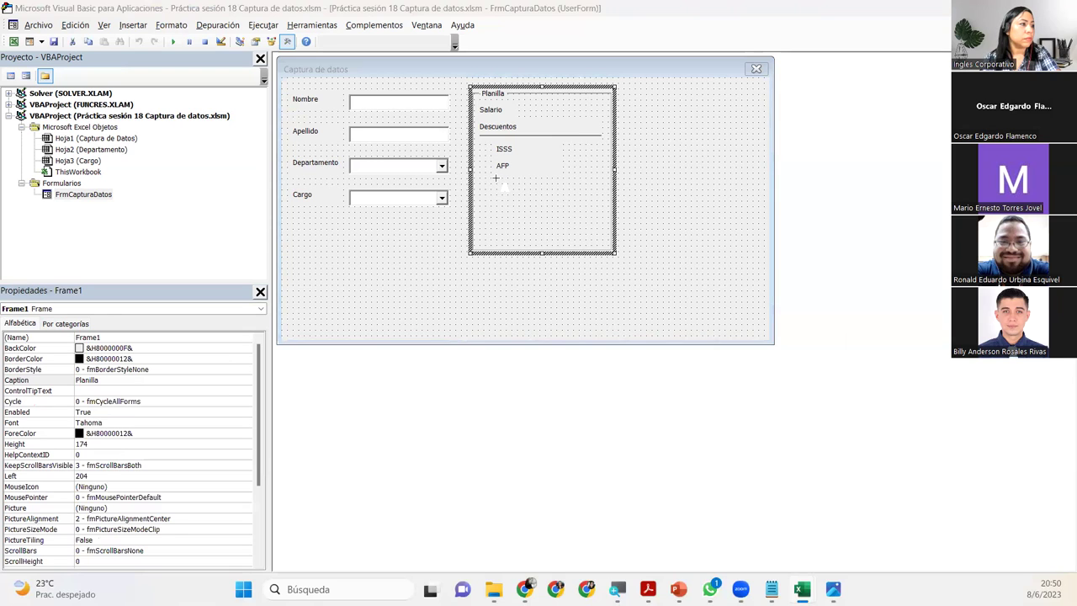
- Add two more labels below them, captioned RENTA and OTROS
left_click(495, 177)
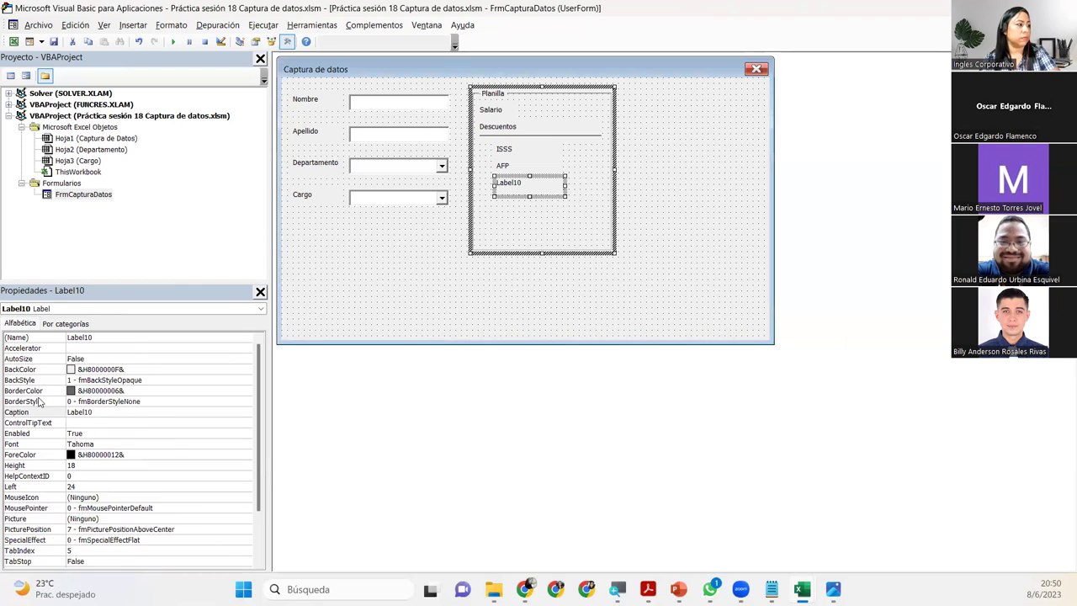
left_click(101, 414)
double_click(101, 414)
type("RENTA")
key("Return")
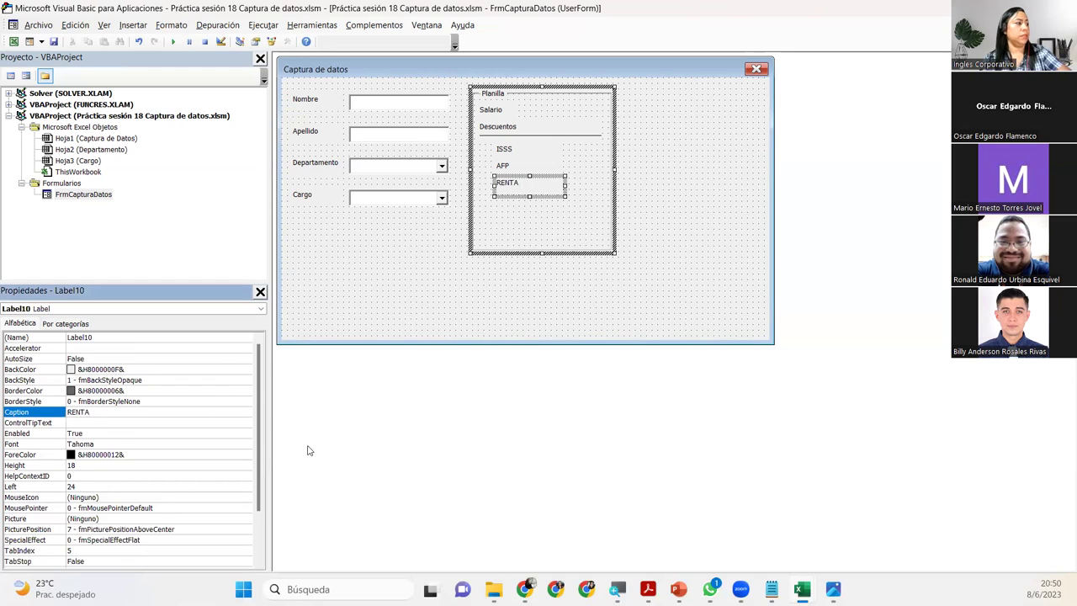
left_click(564, 207)
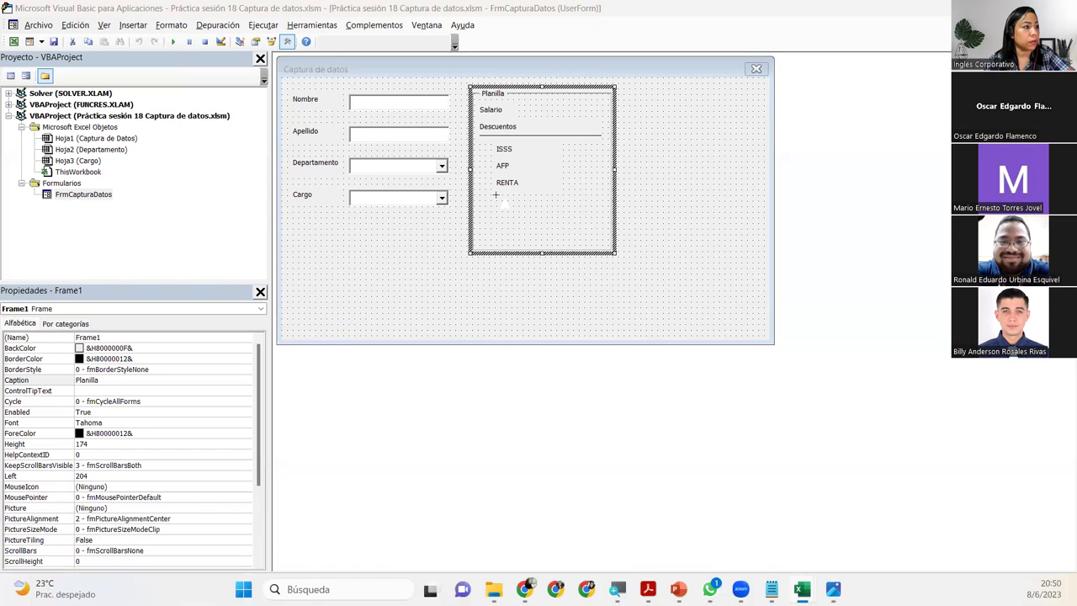
left_click(495, 195)
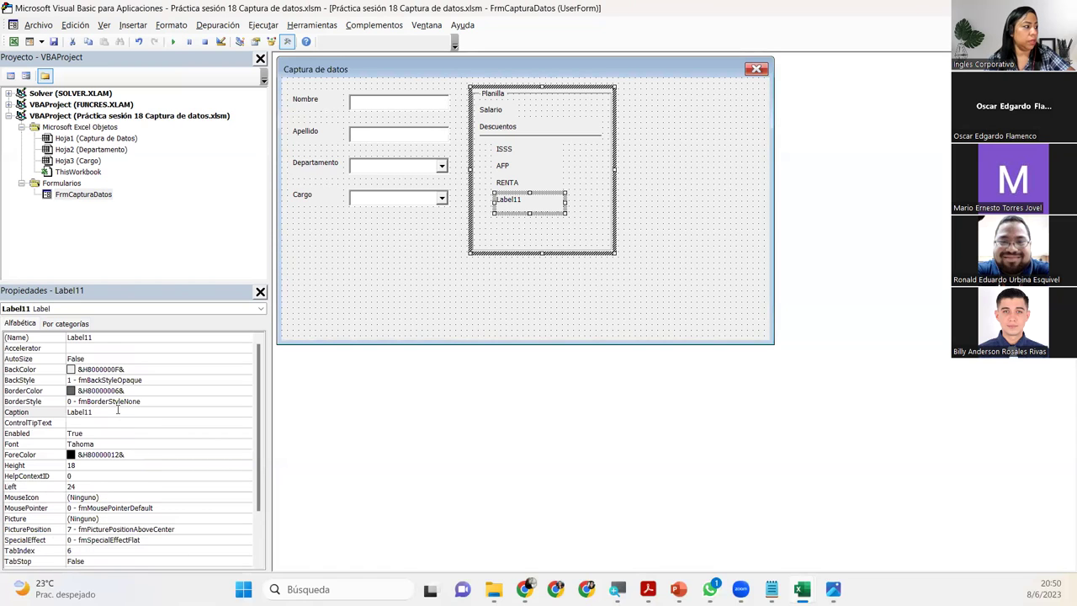
left_click(17, 412)
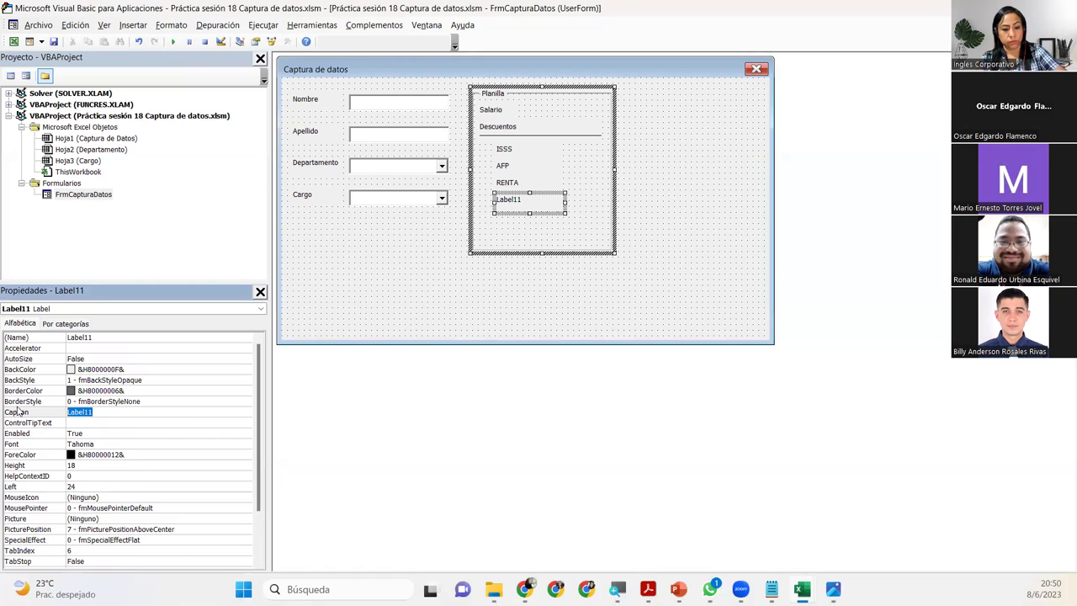
type("OTROS")
key("Return")
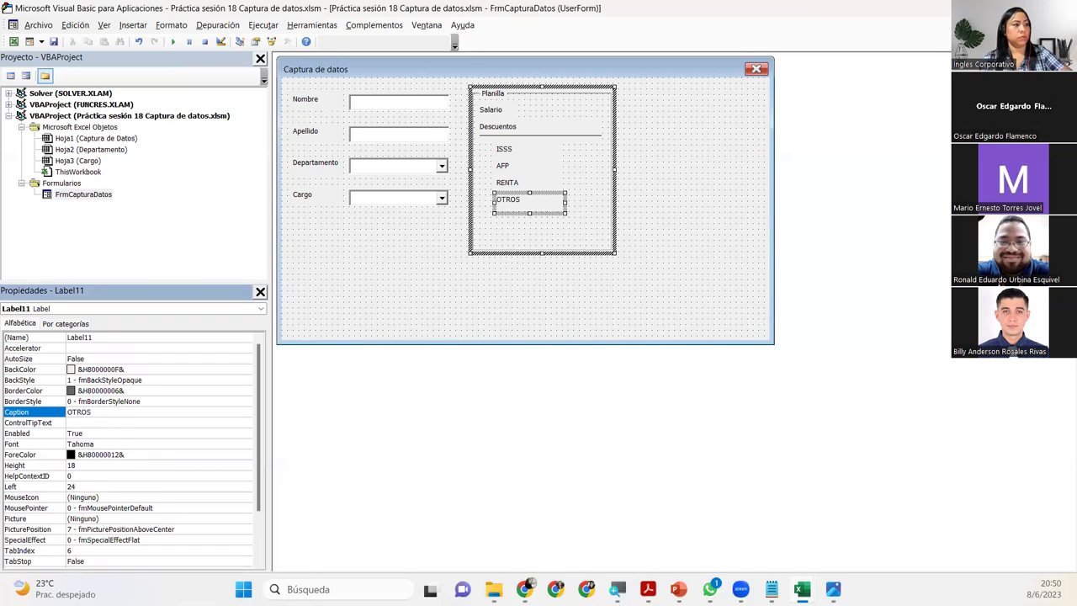
- Narrow the four ISSS, AFP, RENTA and OTROS labels together
left_click(562, 226)
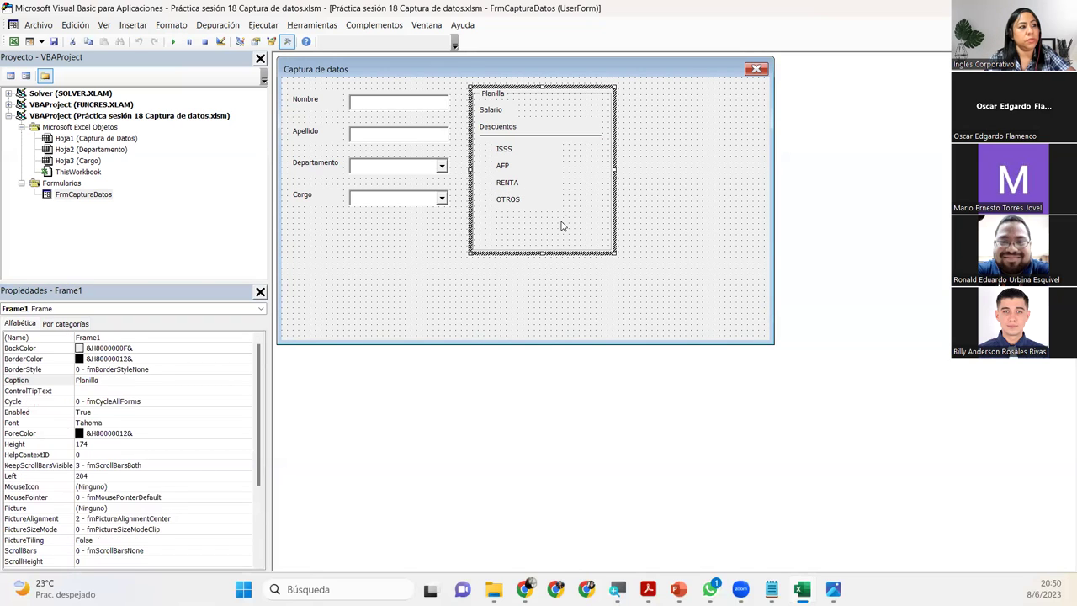
left_click_drag(582, 229, 492, 143)
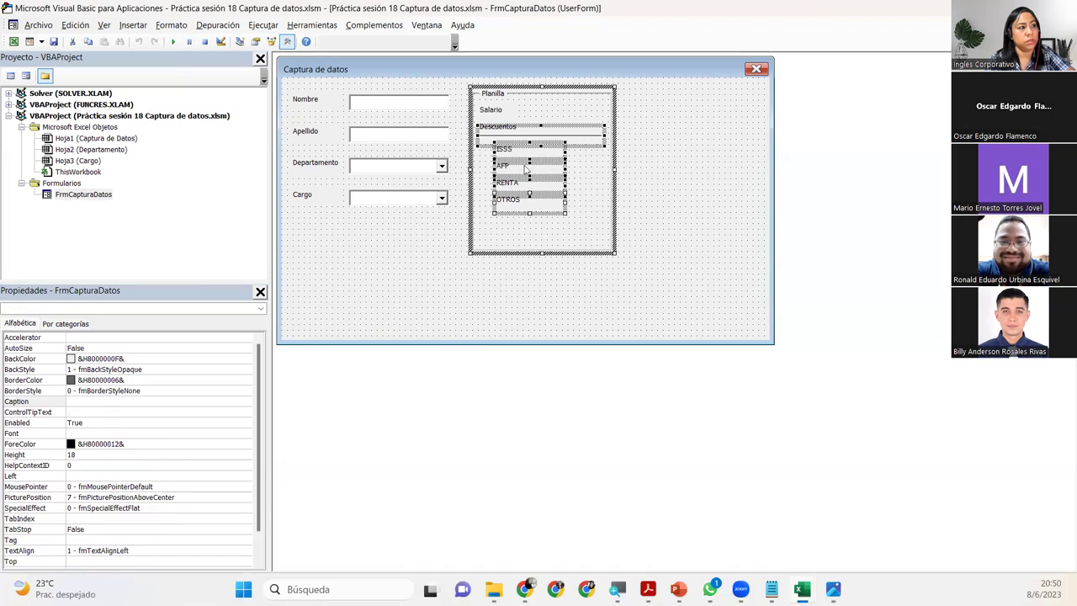
left_click_drag(562, 233, 492, 144)
left_click(564, 180)
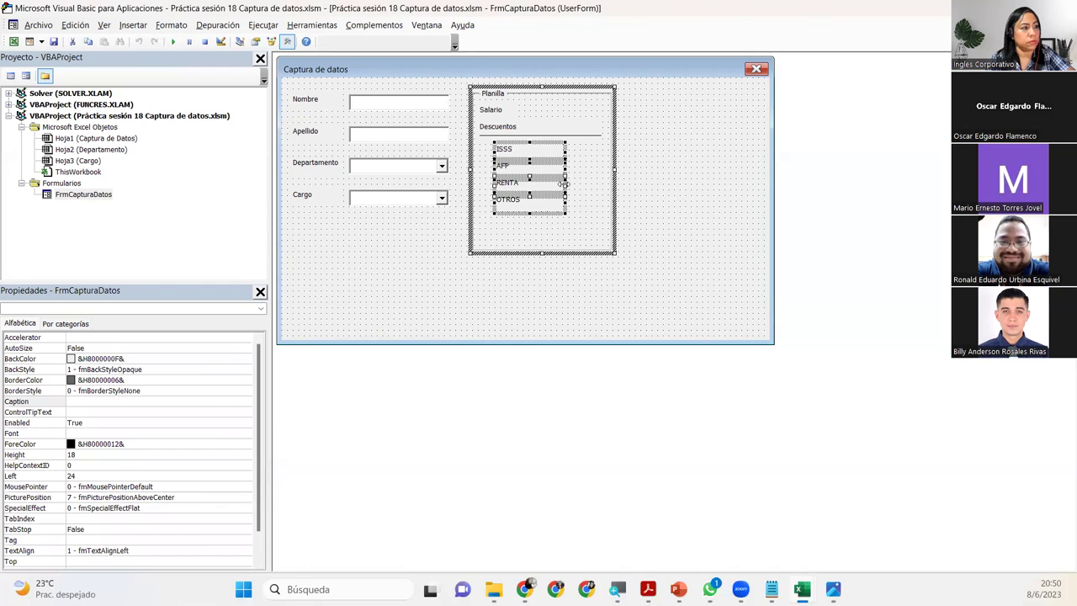
left_click_drag(565, 184, 532, 185)
left_click(552, 224)
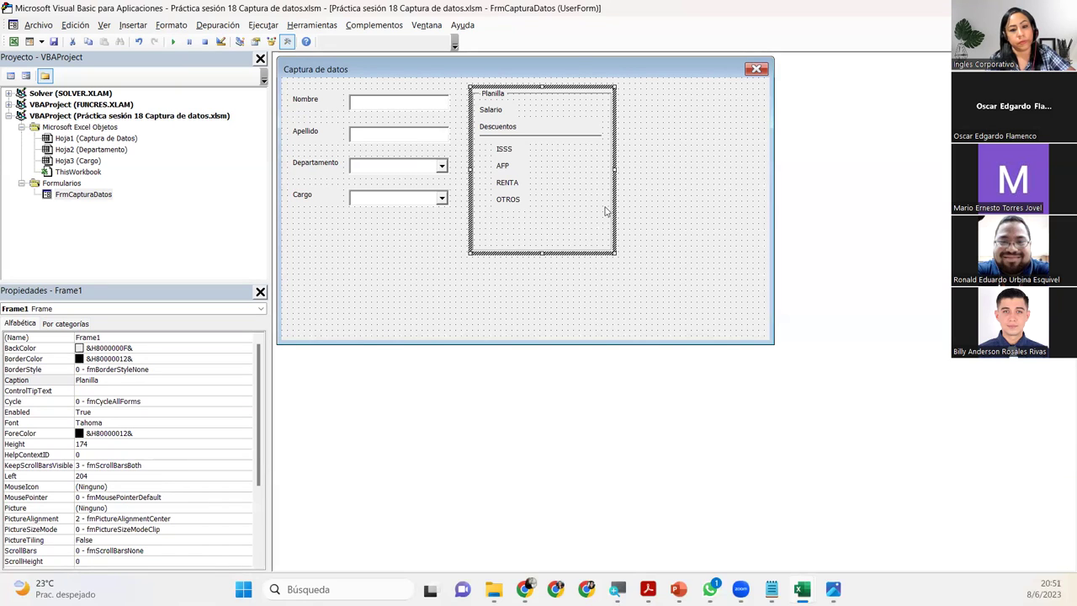
- Paste a copy of the divider line and place it below the discount labels
left_click(555, 140)
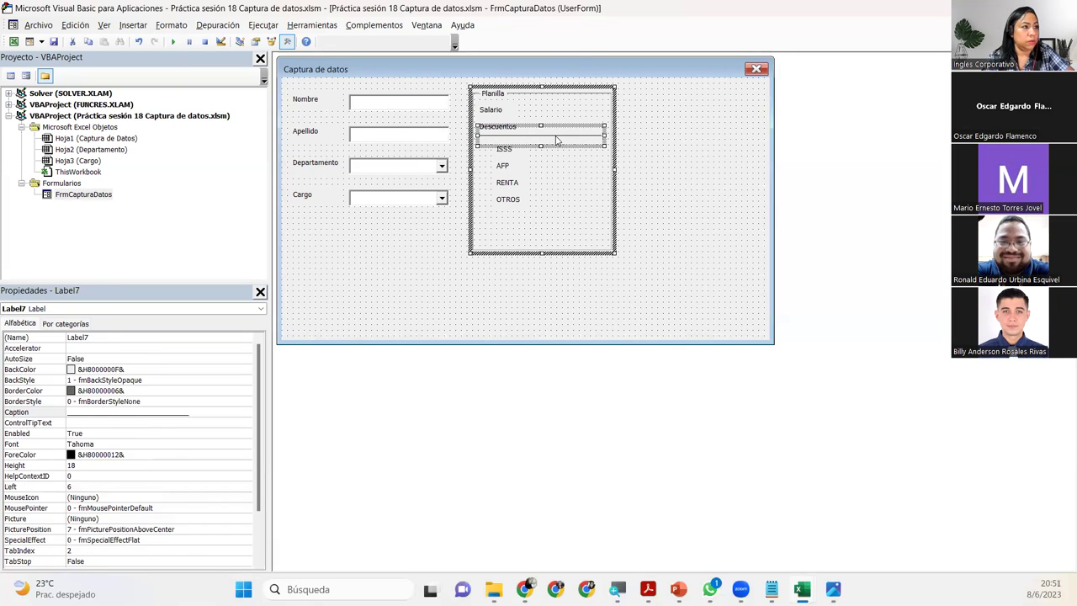
left_click(571, 226)
key("ctrl+v")
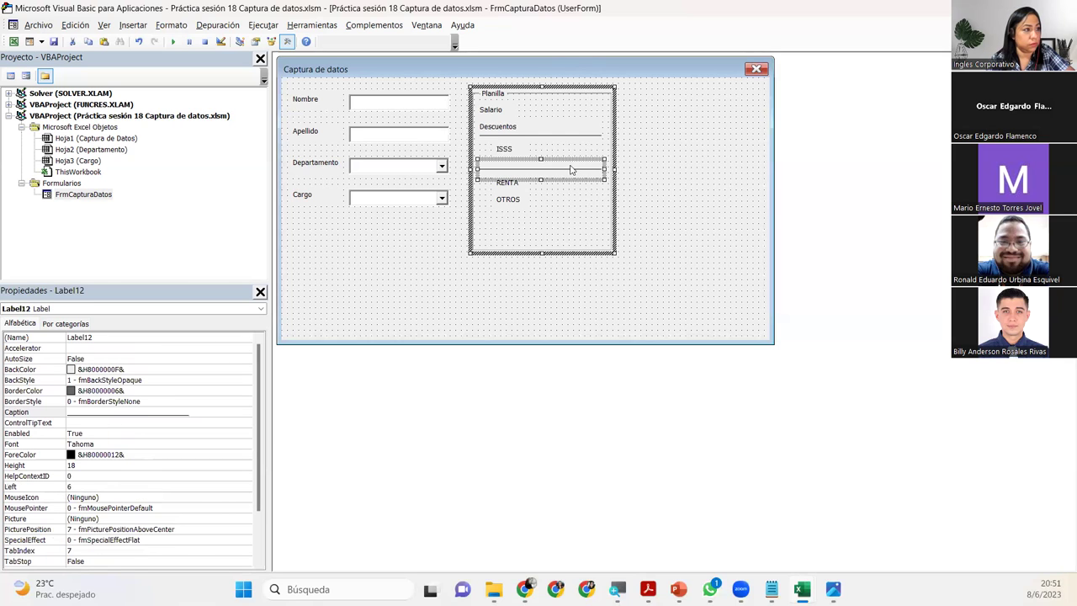
left_click_drag(570, 171, 575, 217)
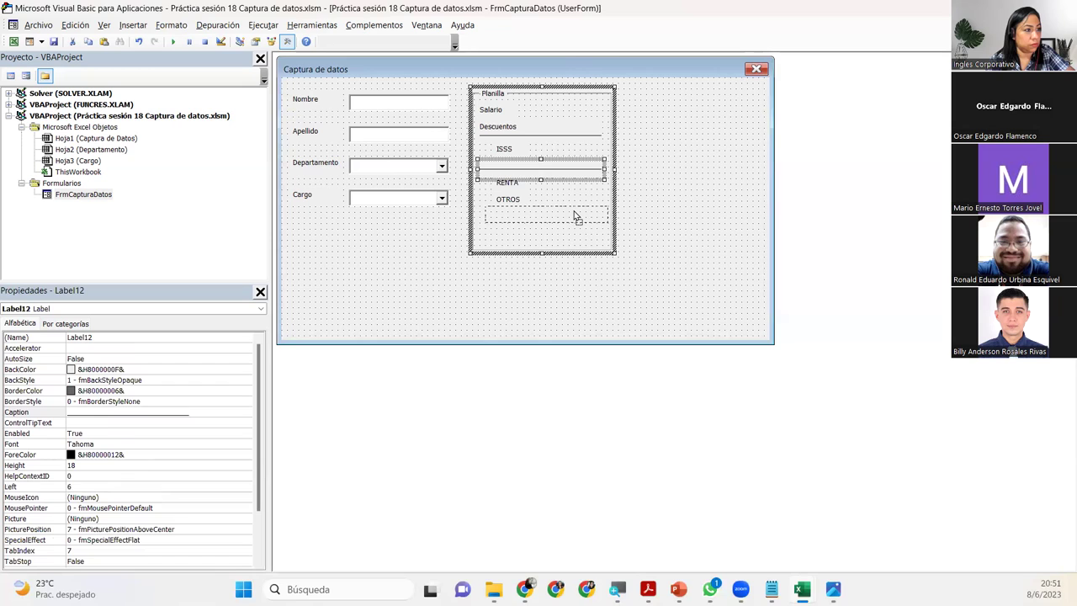
left_click_drag(575, 217, 570, 209)
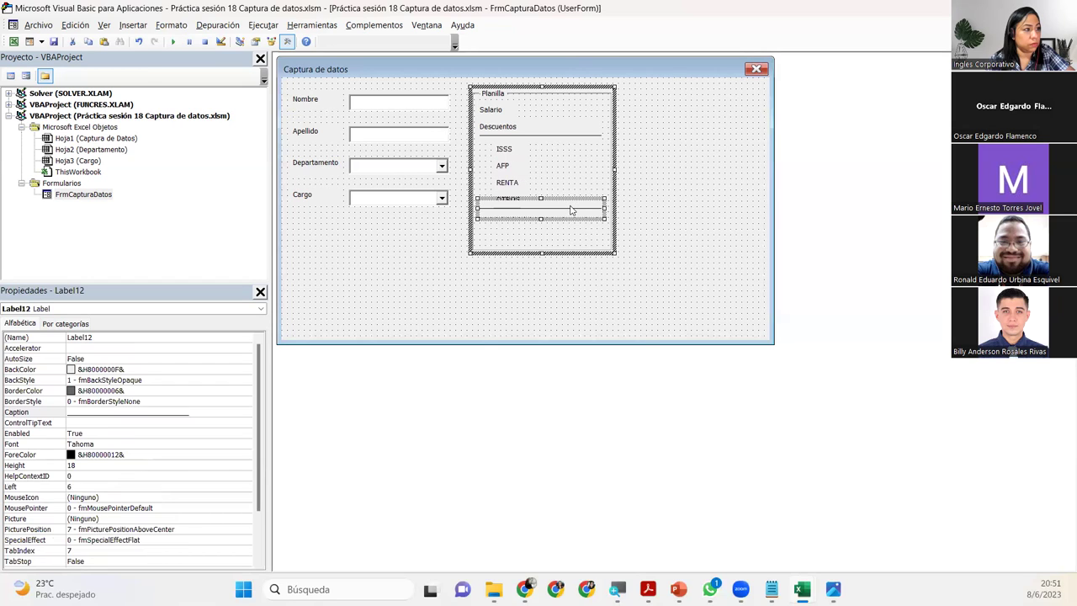
- Bring OTROS in front of the new line and settle the line just beneath OTROS
left_click(507, 199)
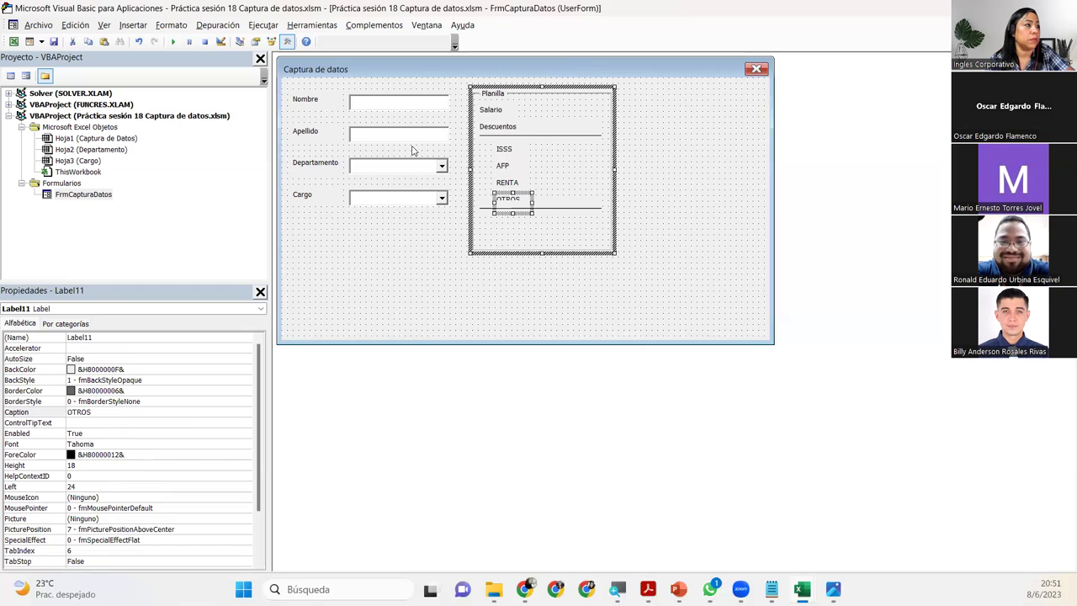
left_click(173, 30)
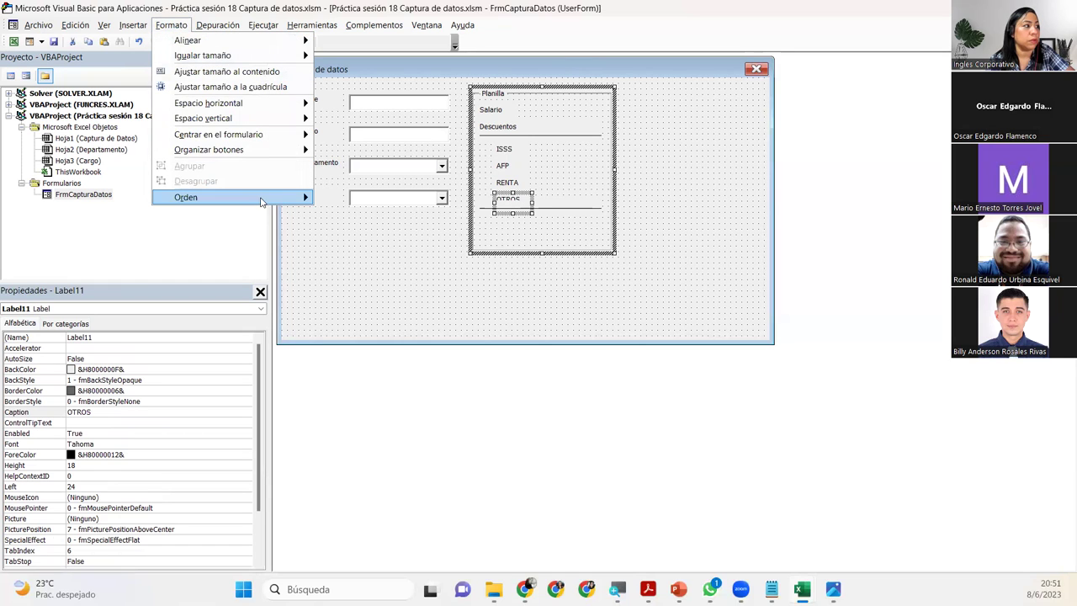
mouse_move(231, 196)
left_click(385, 228)
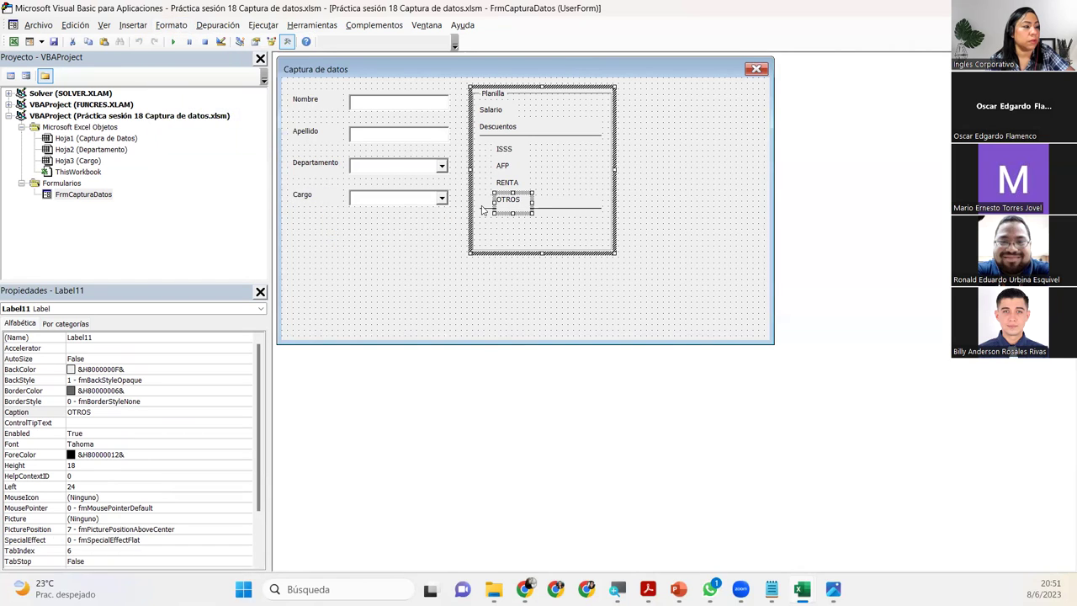
left_click(526, 235)
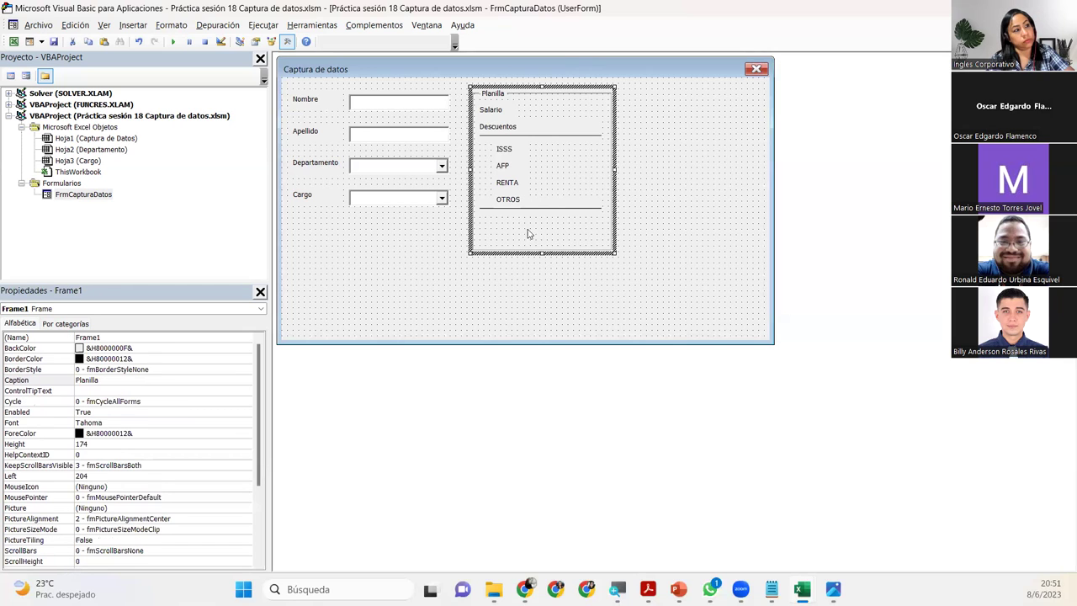
left_click(553, 211)
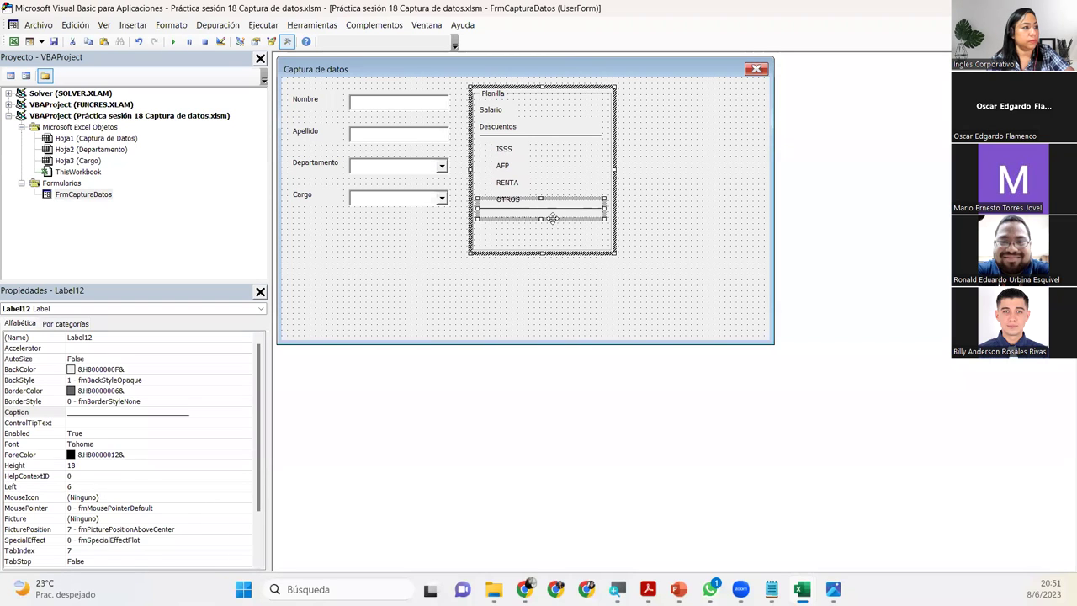
left_click_drag(554, 228, 555, 227)
left_click(681, 230)
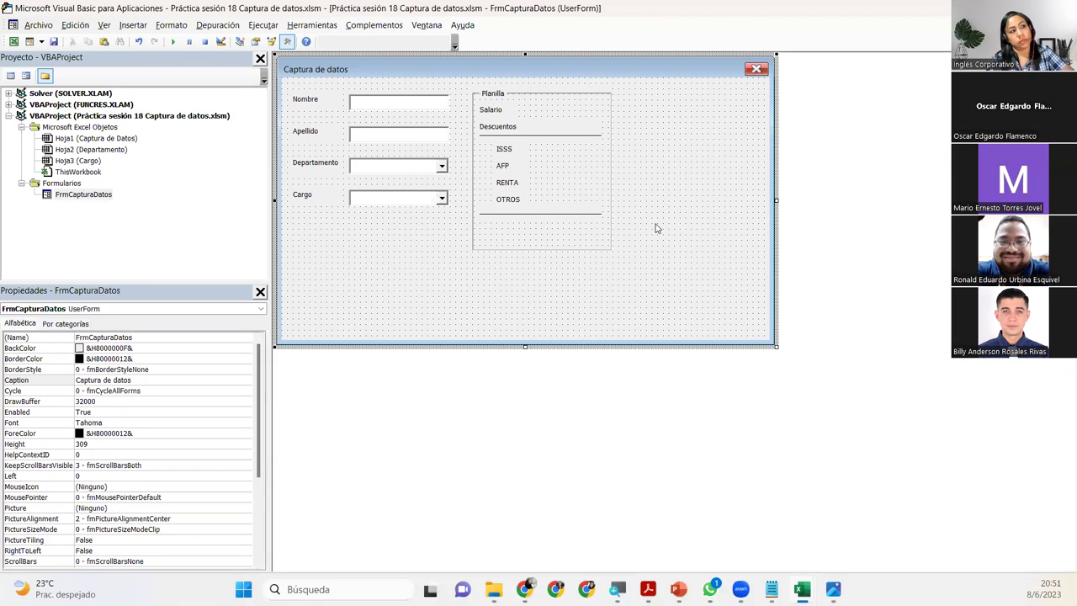
left_click(509, 206)
left_click(511, 206)
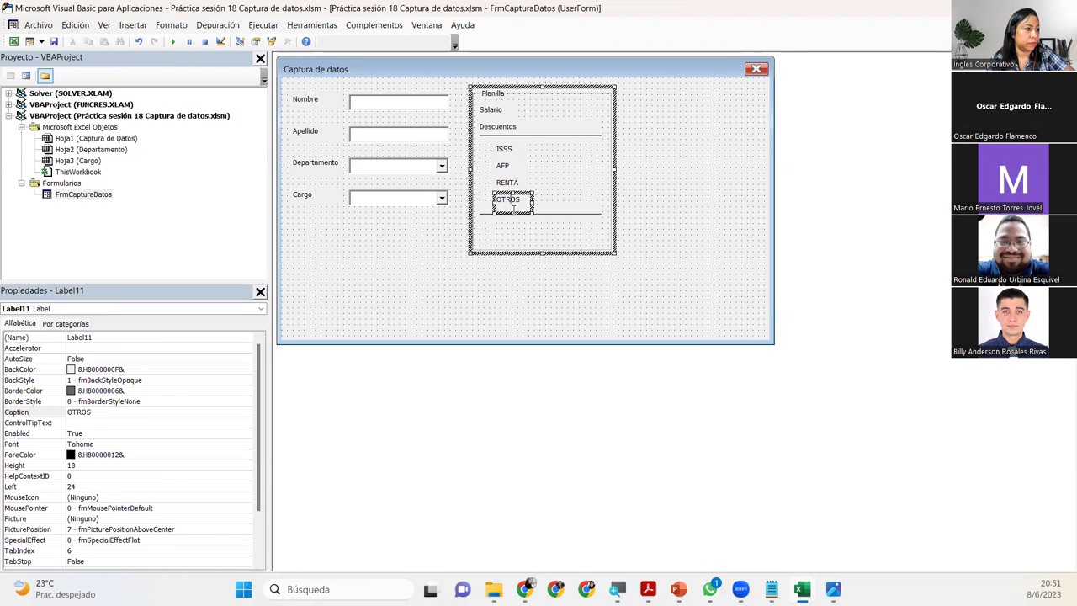
left_click(507, 236)
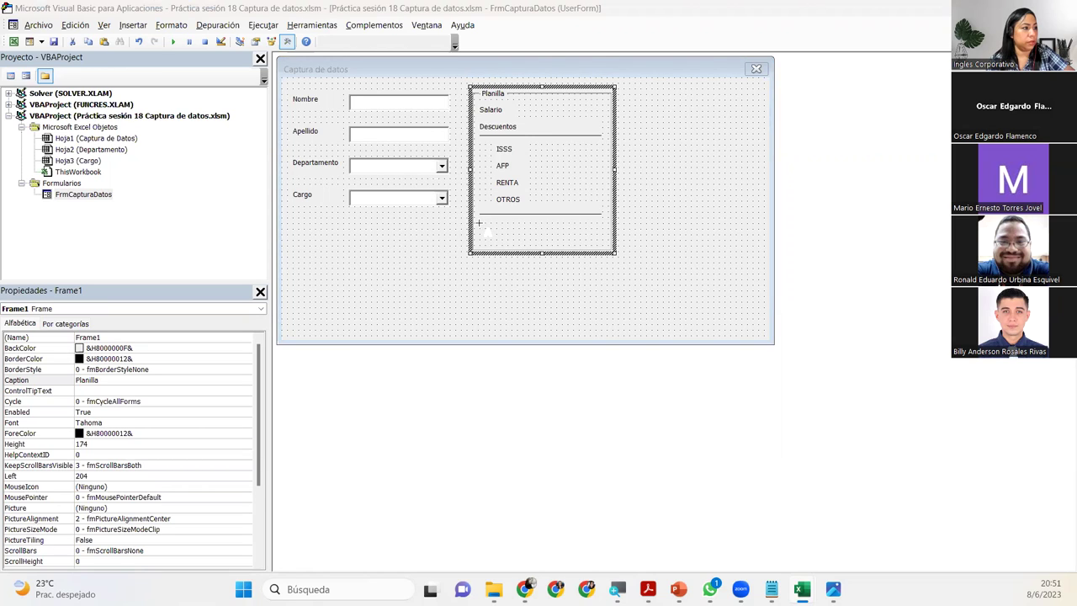
- Add a label captioned SALARIO NETO below the lower divider line
left_click(478, 222)
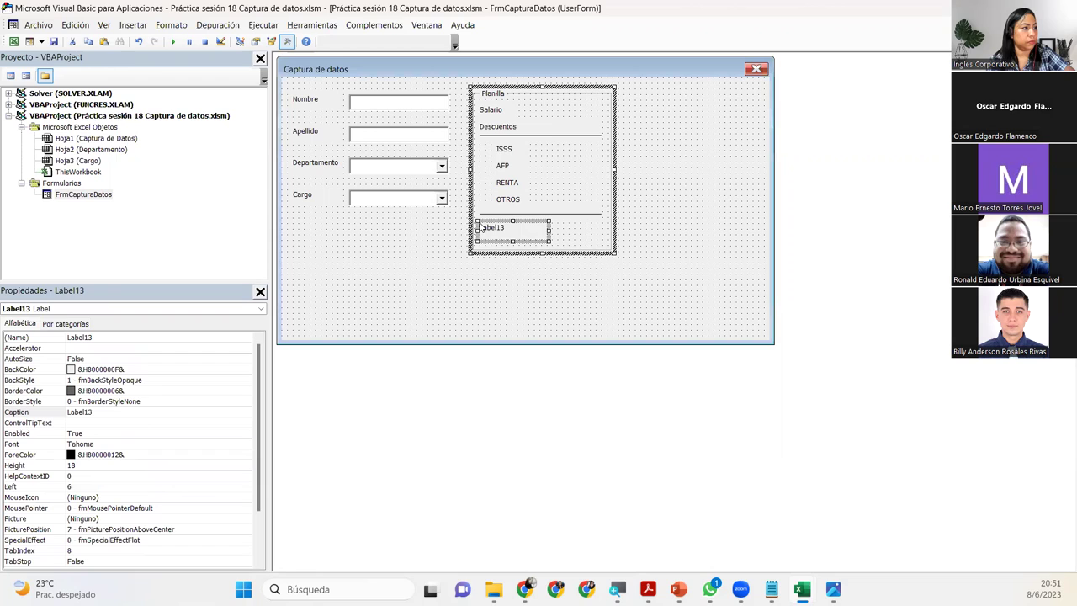
key("F4")
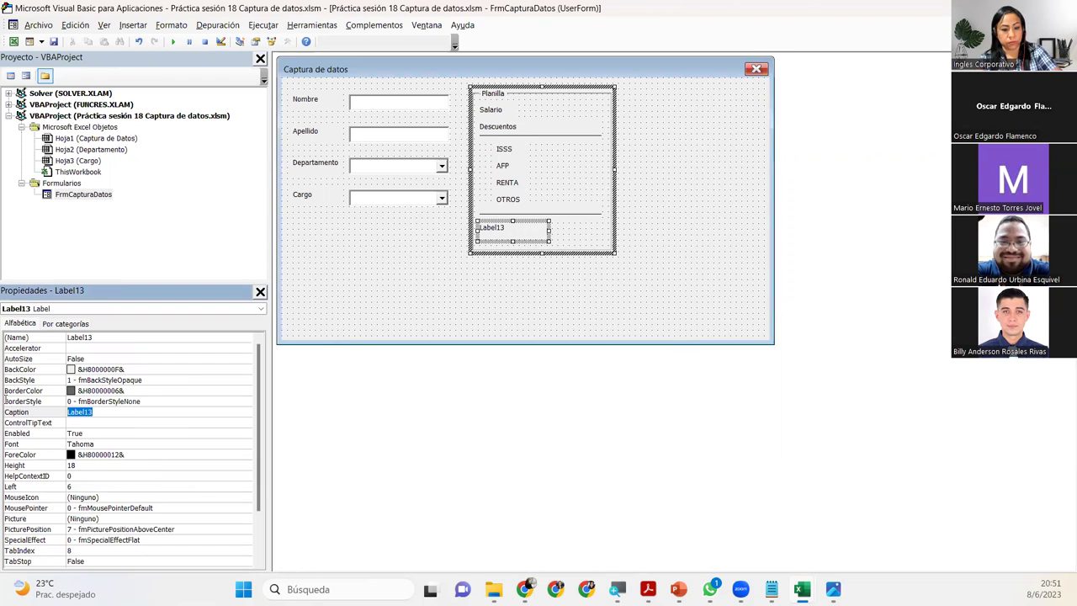
type("SALARIO NETO")
key("Return")
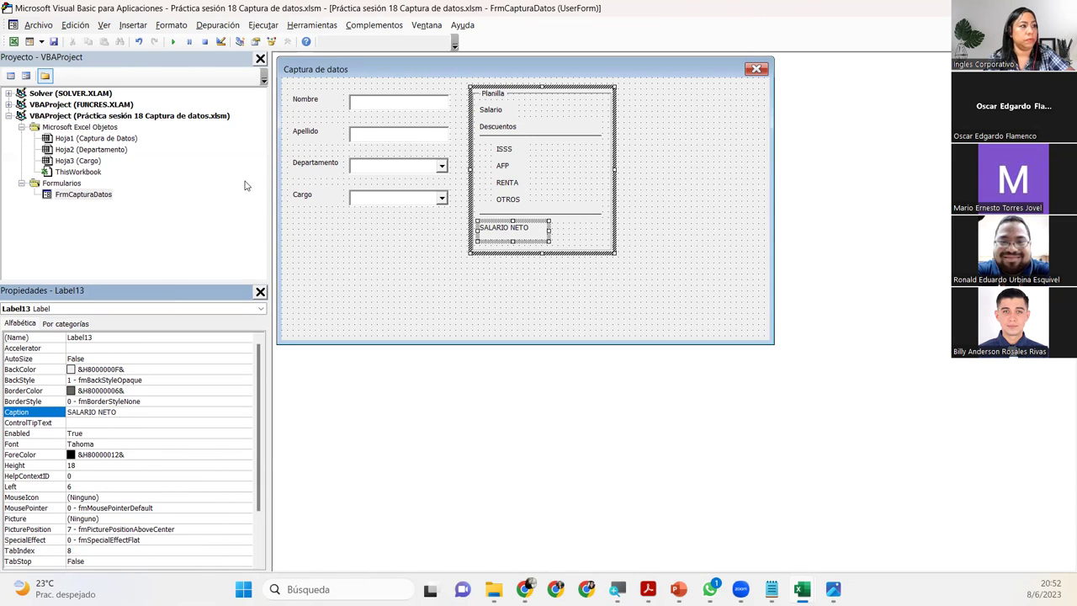
- Change the Salario and Descuentos heading captions to SALARIO and DESCUENTOS
left_click(498, 114)
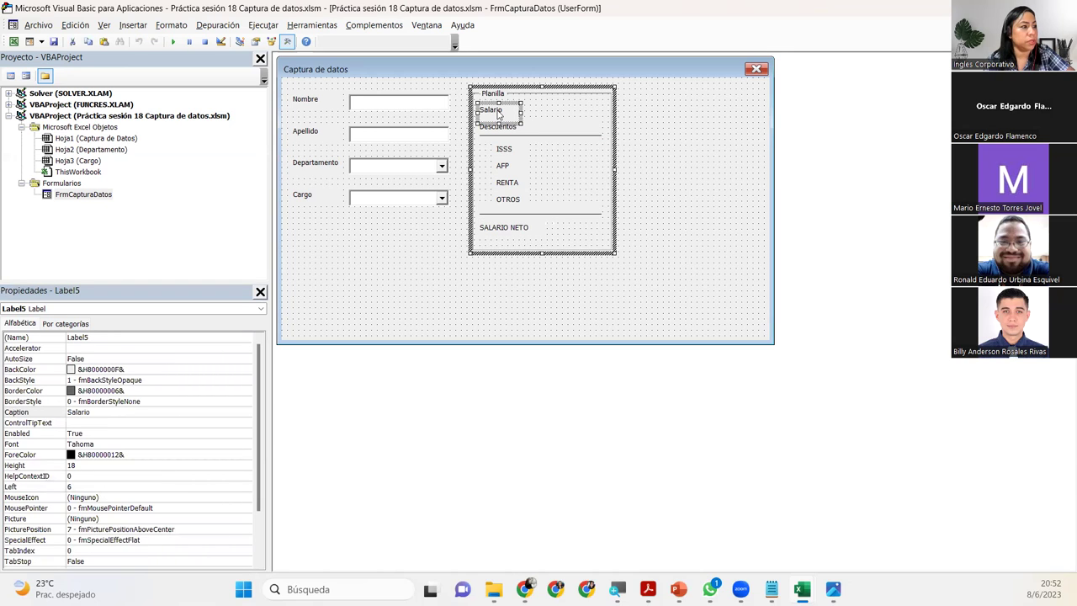
left_click(118, 412)
left_click(15, 410)
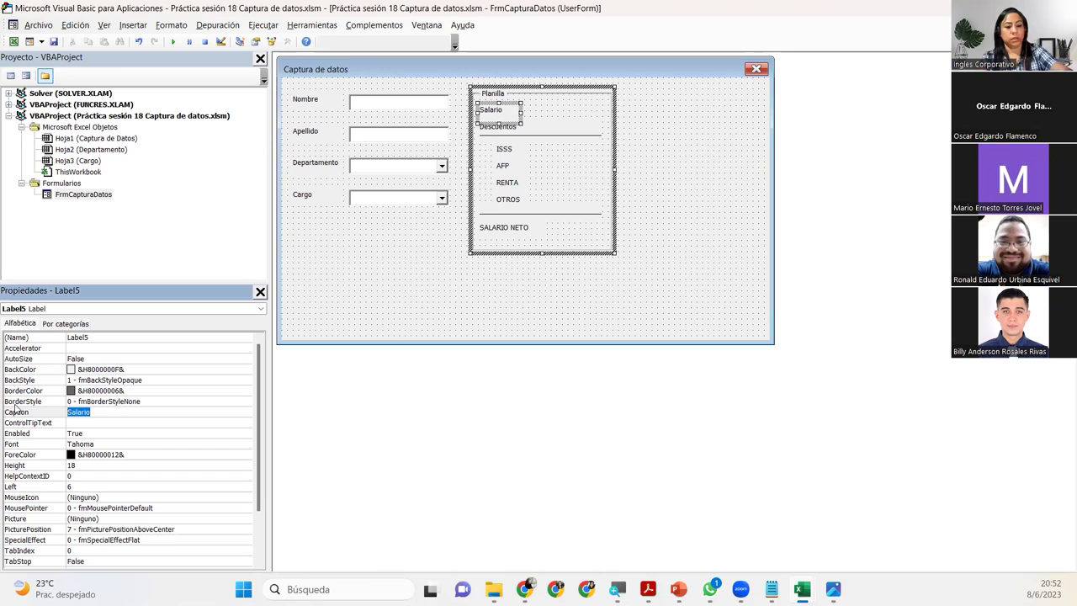
type("SALARIO")
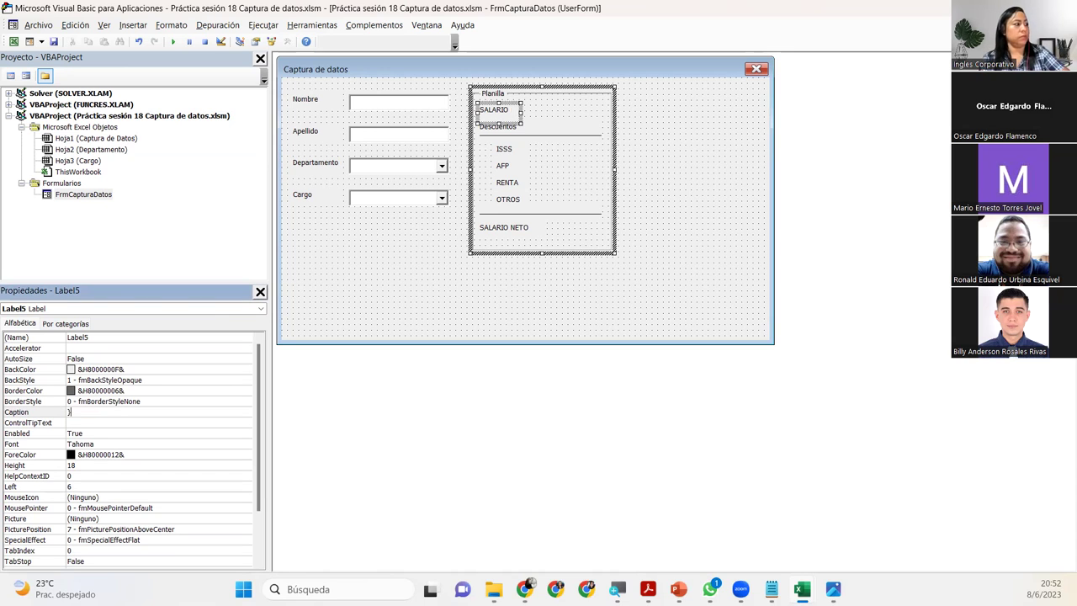
type("SALARIO")
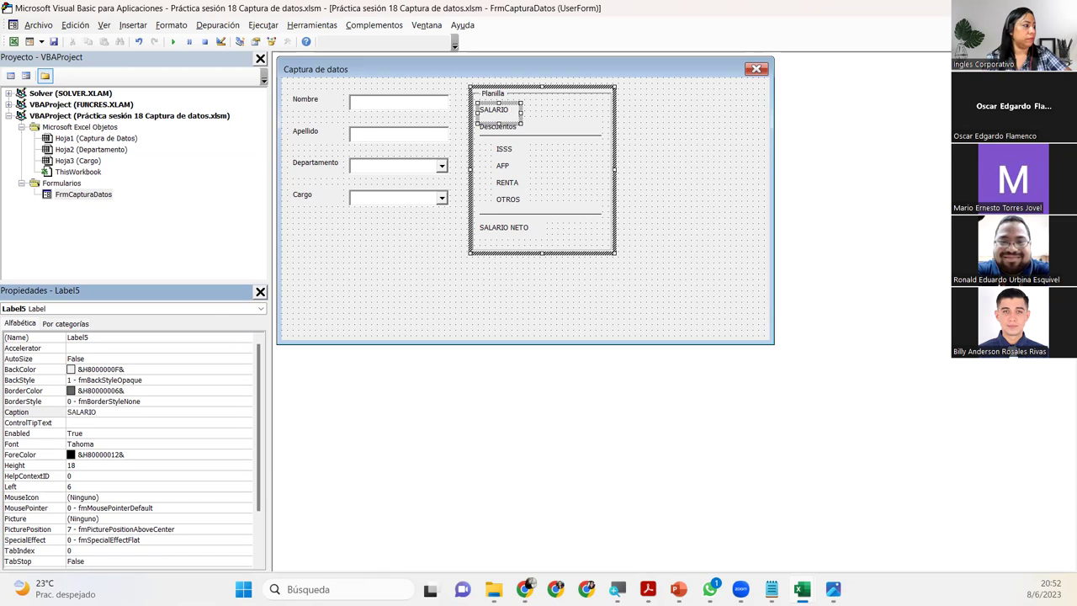
key("Return")
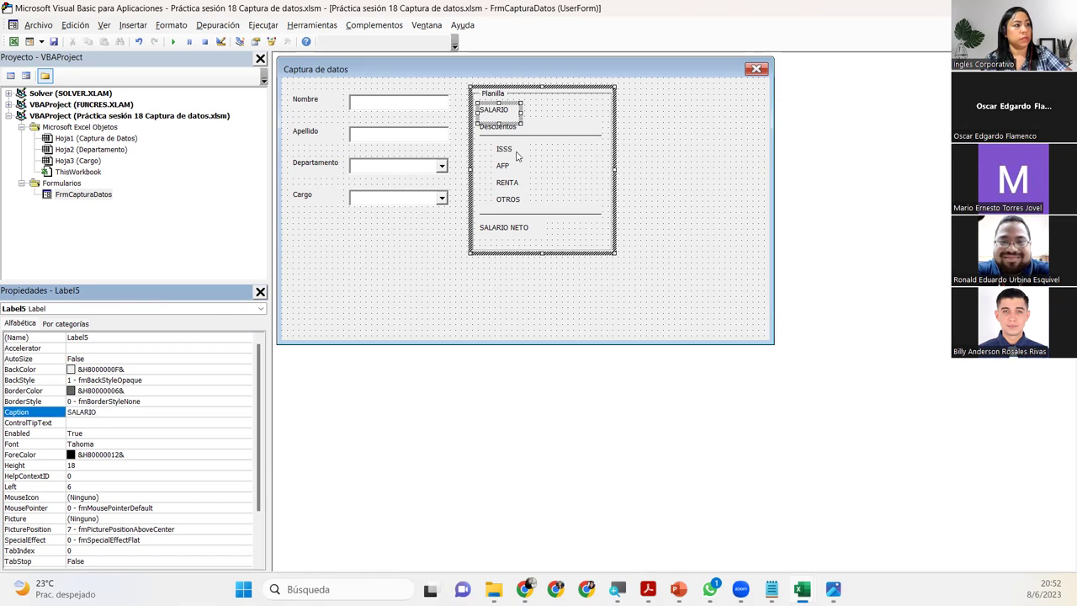
left_click(512, 132)
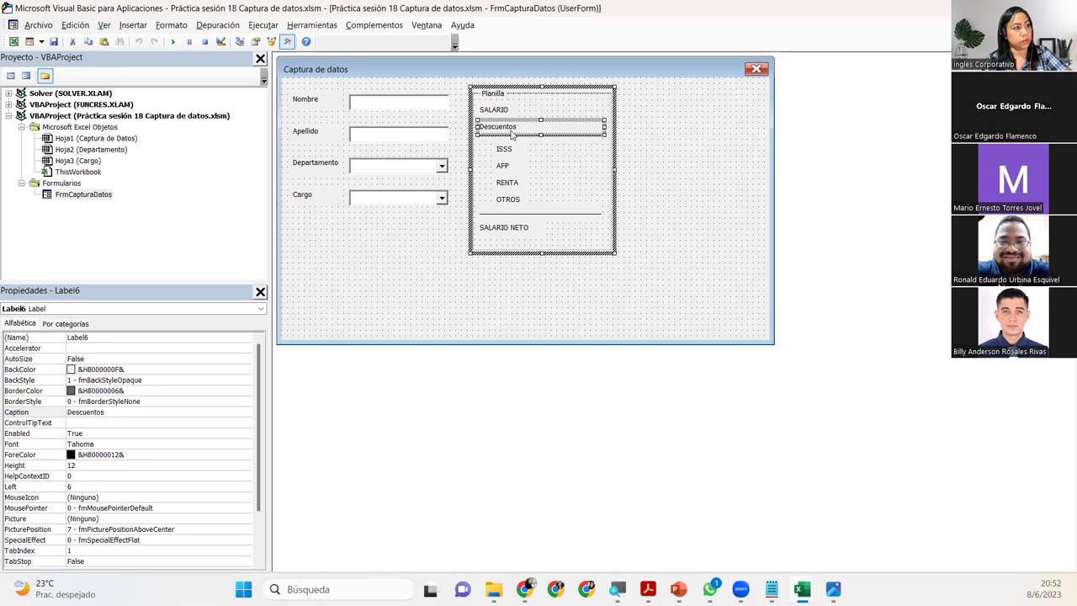
left_click(6, 410)
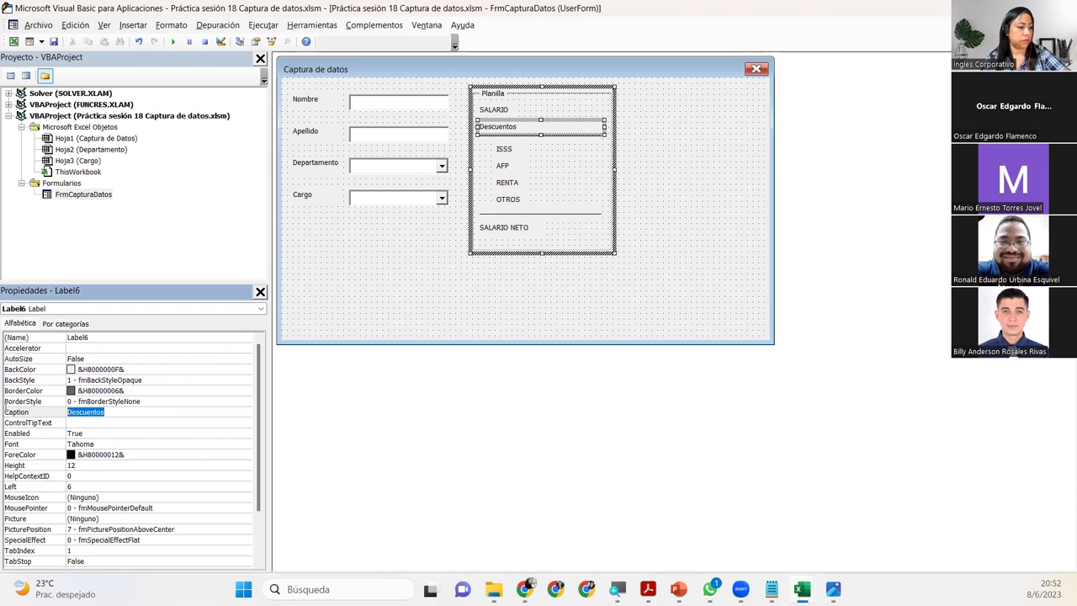
type("DESCE")
key("BackSpace")
type("UENTOS")
key("Return")
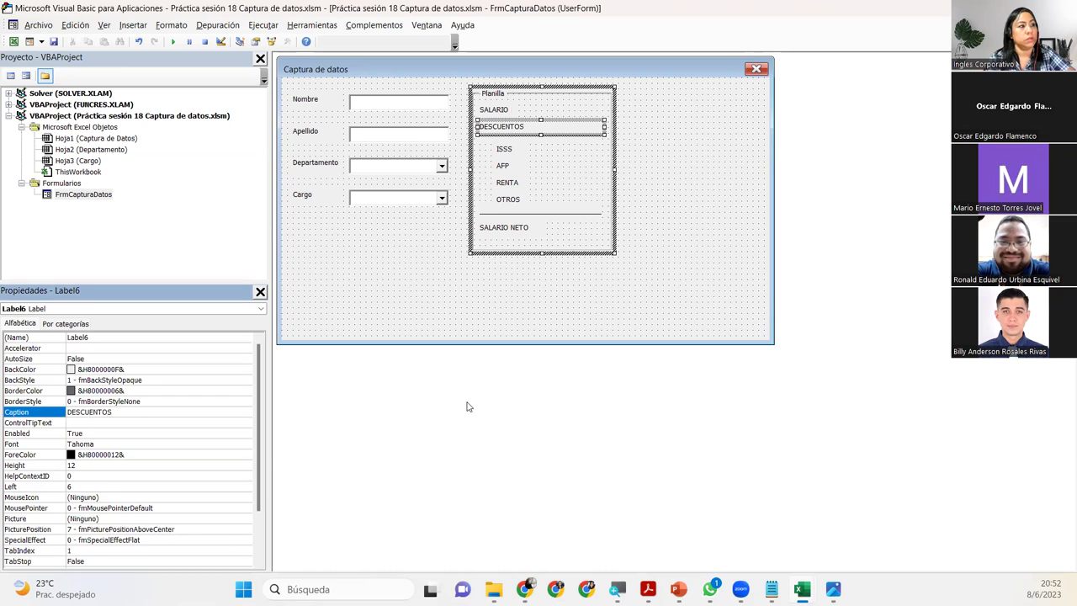
left_click(538, 284)
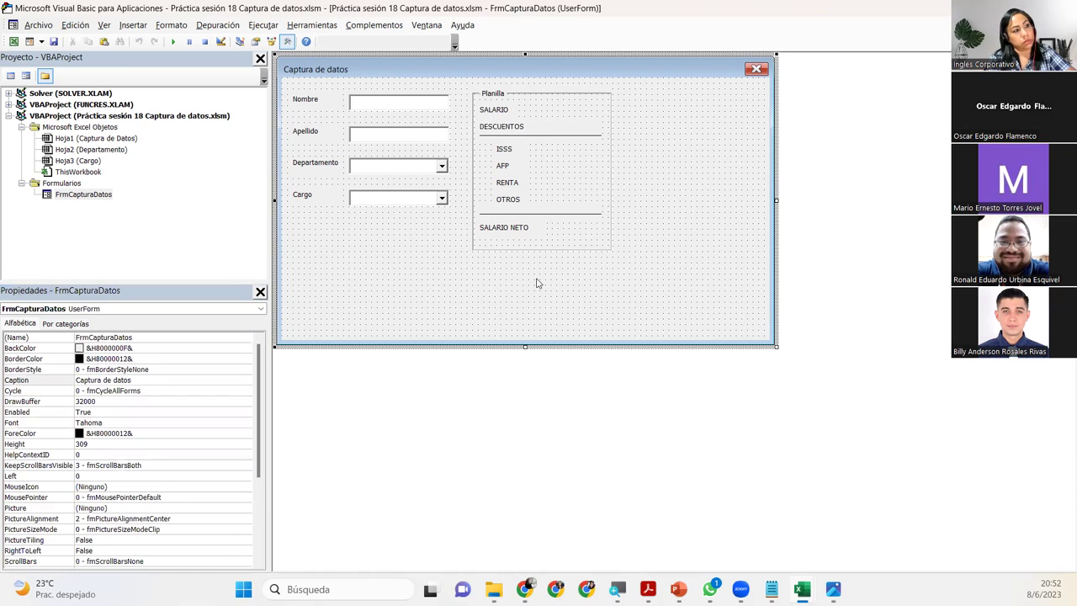
- Make the SALARIO NETO label slightly narrower
left_click(524, 230)
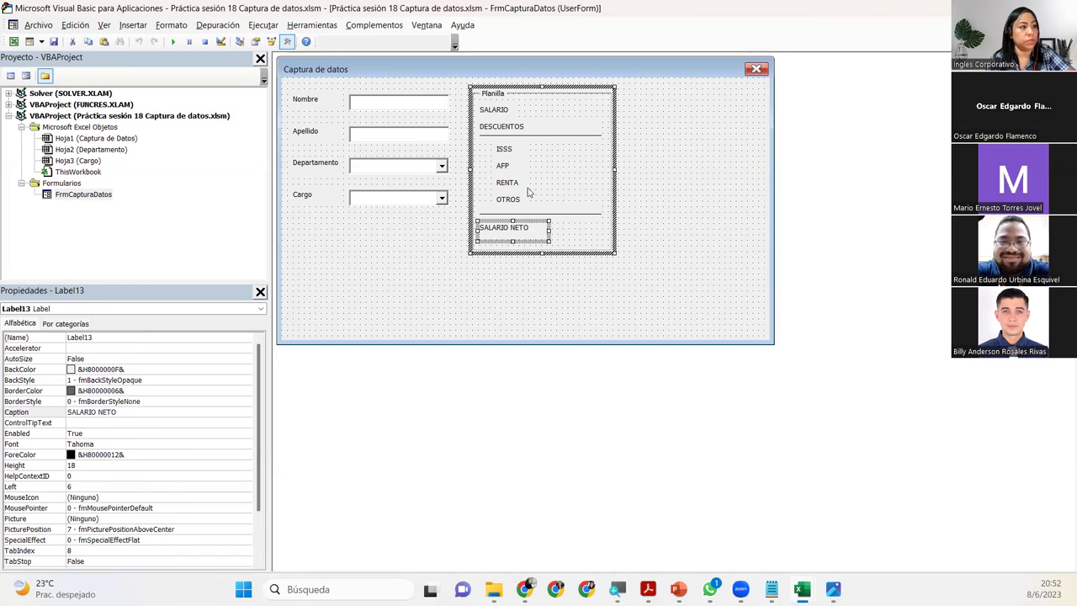
left_click(506, 112)
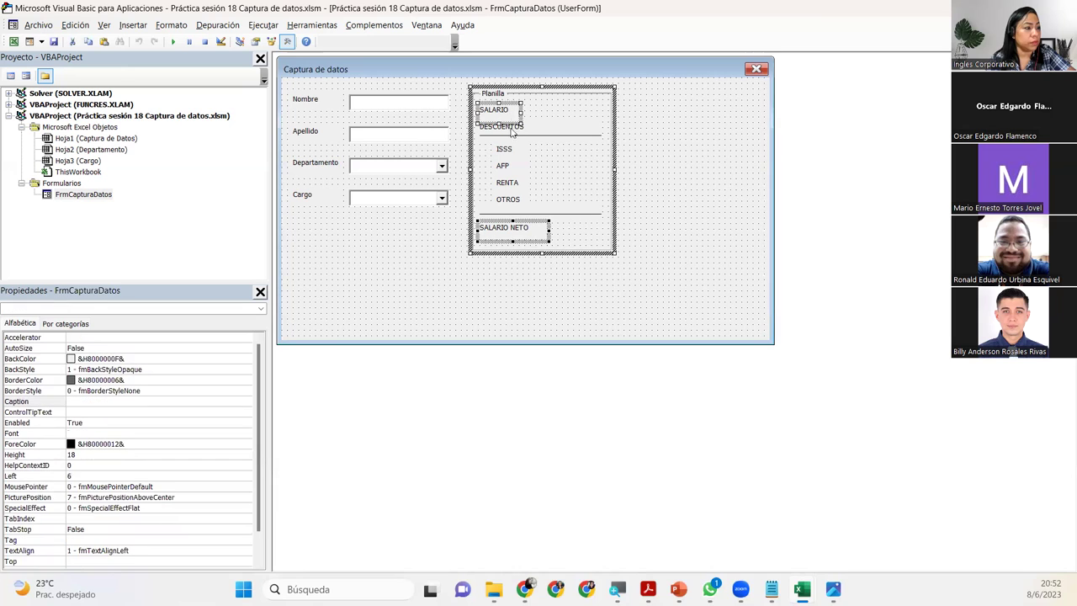
left_click(571, 247)
left_click(542, 239)
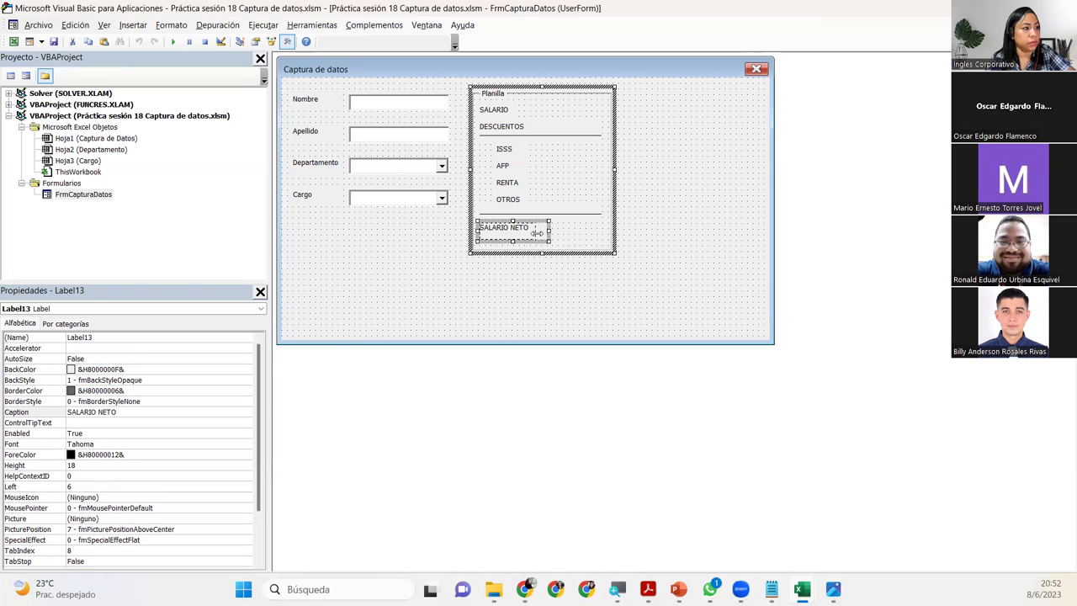
left_click_drag(536, 233, 532, 233)
left_click(545, 240)
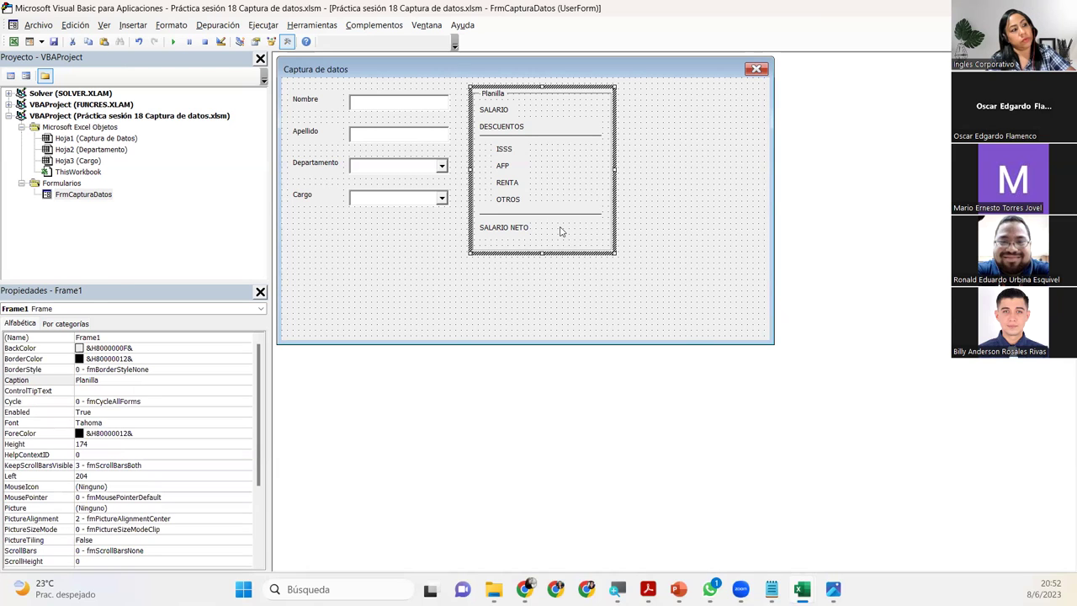
- Shrink the Captura de datos form to height 226.2 and pick the Toolbox's TextBox tool
left_click(553, 292)
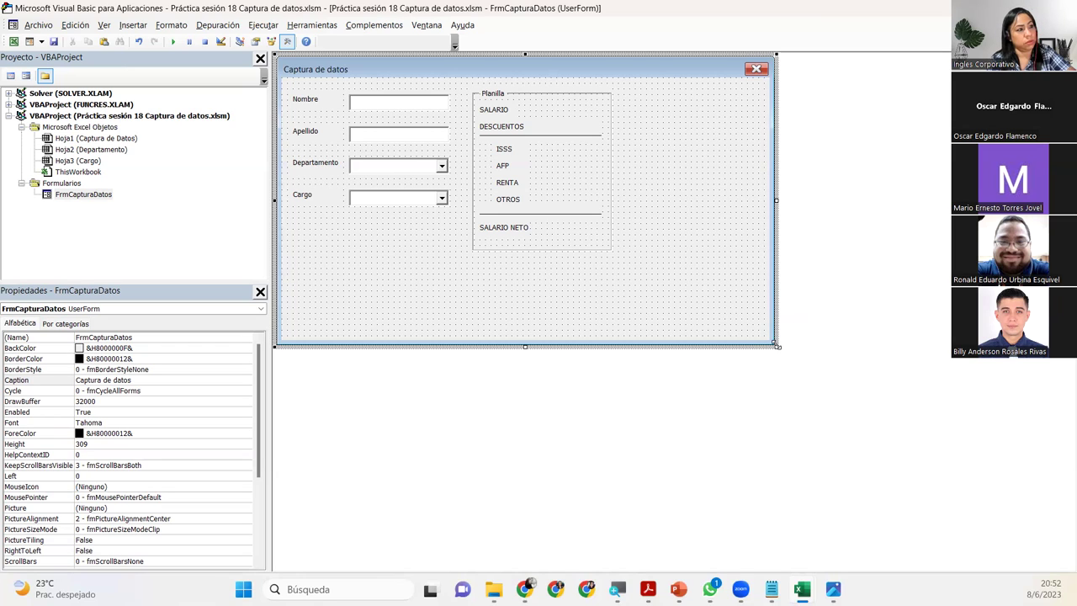
left_click_drag(775, 345, 629, 268)
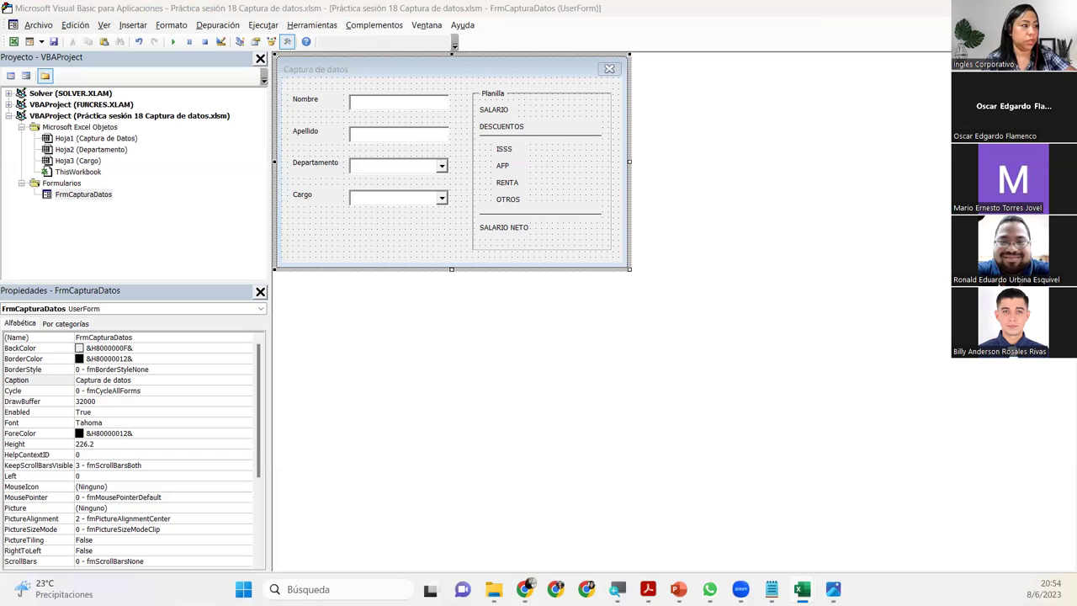
left_click(336, 295)
left_click(321, 276)
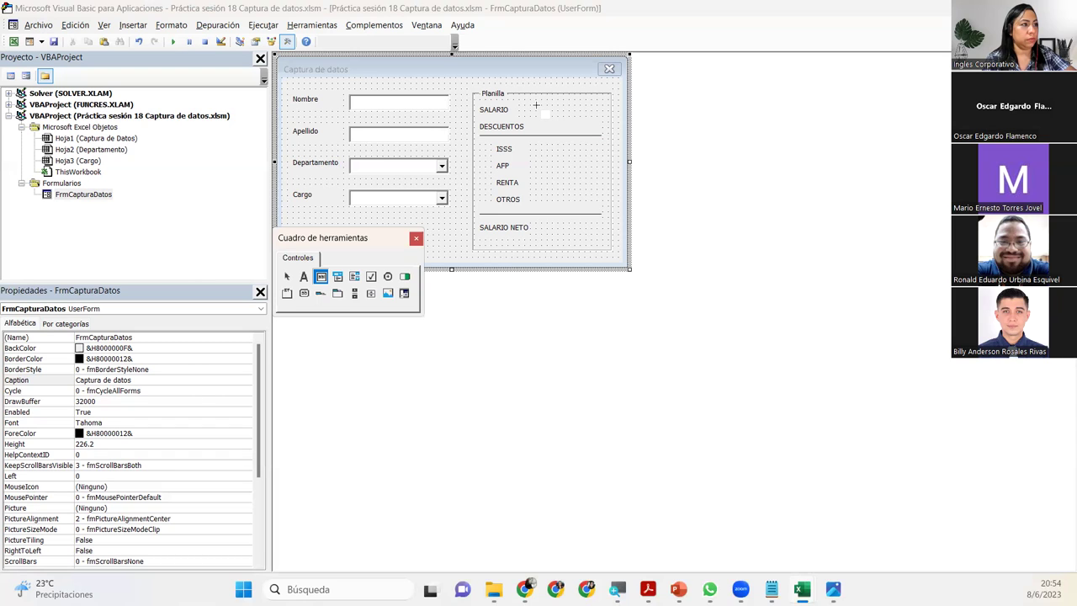
- Draw a narrow text box beside SALARIO in Planilla and name it TextSalario
left_click_drag(535, 105, 604, 124)
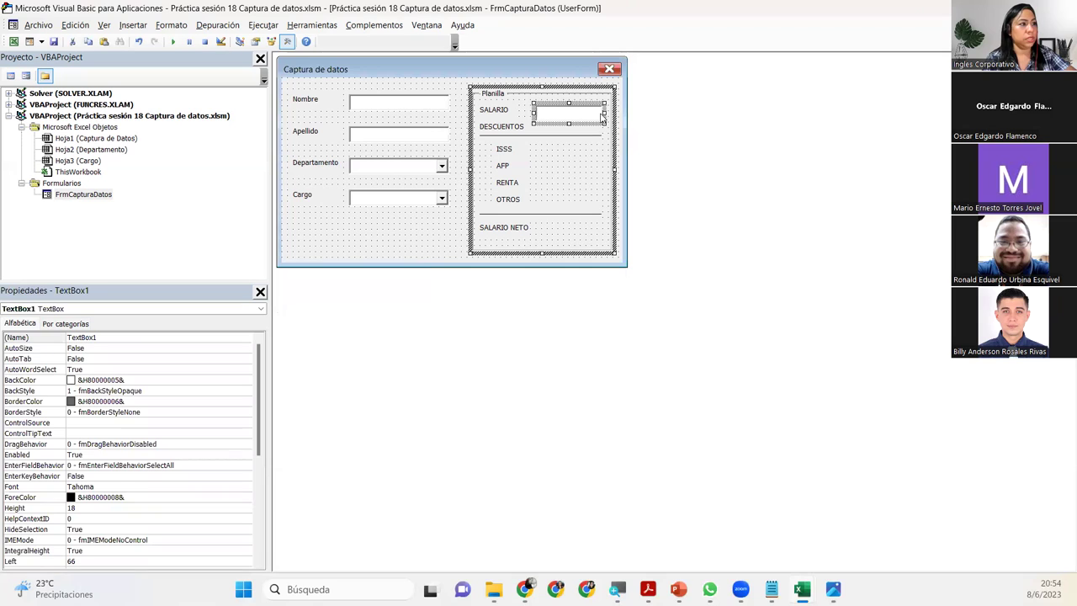
left_click_drag(603, 112, 587, 112)
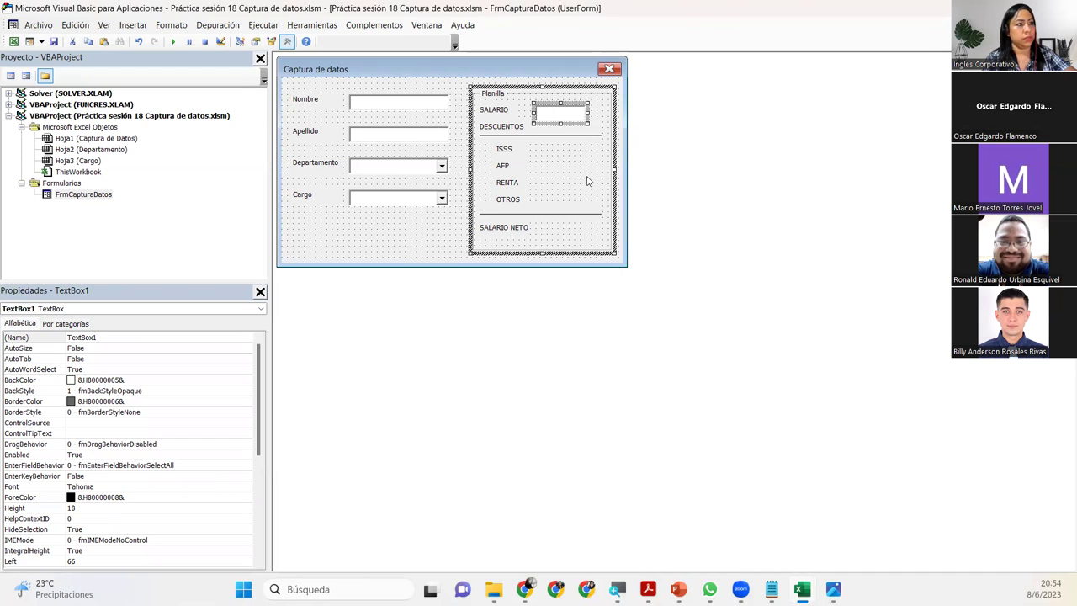
left_click(123, 336)
left_click(122, 337)
key("BackSpace")
key("BackSpace")
key("BackSpace")
key("BackSpace")
type("sALARIO")
key("BackSpace")
key("BackSpace")
key("BackSpace")
key("BackSpace")
key("BackSpace")
key("BackSpace")
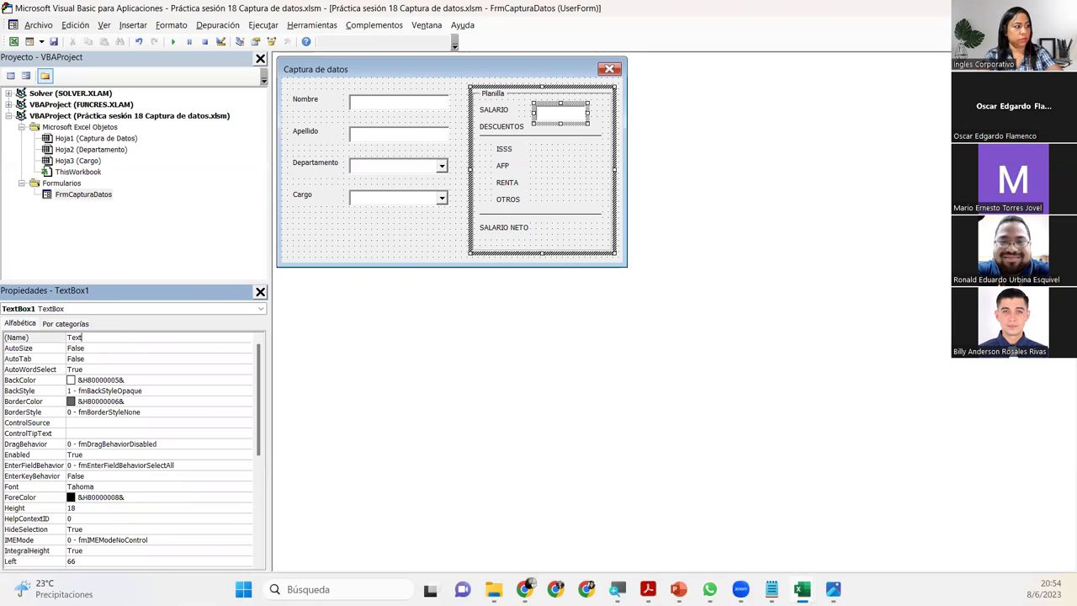
type("Salario")
key("Return")
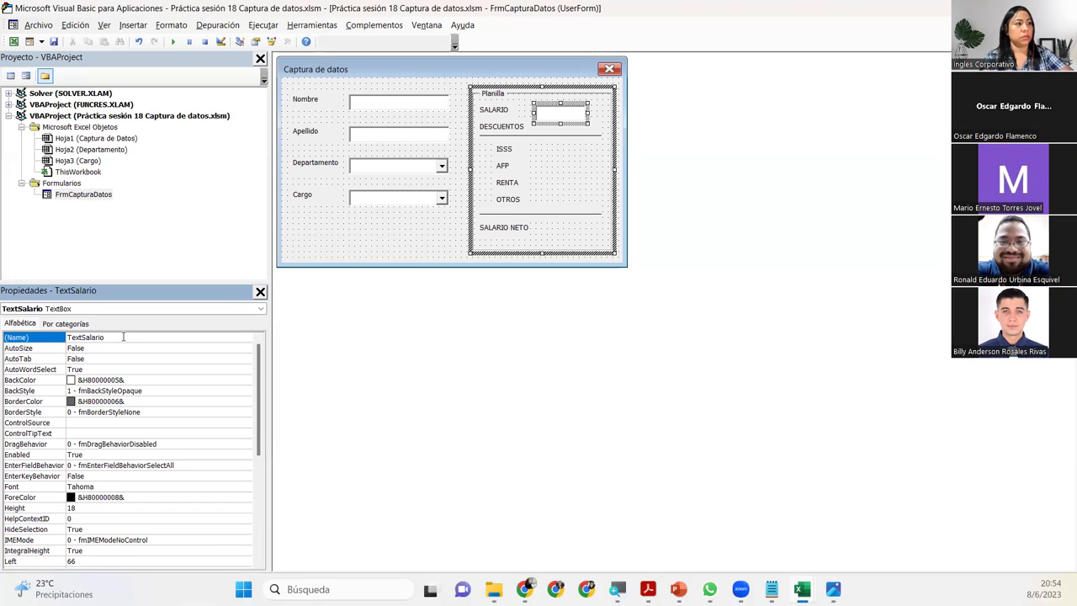
left_click(551, 155)
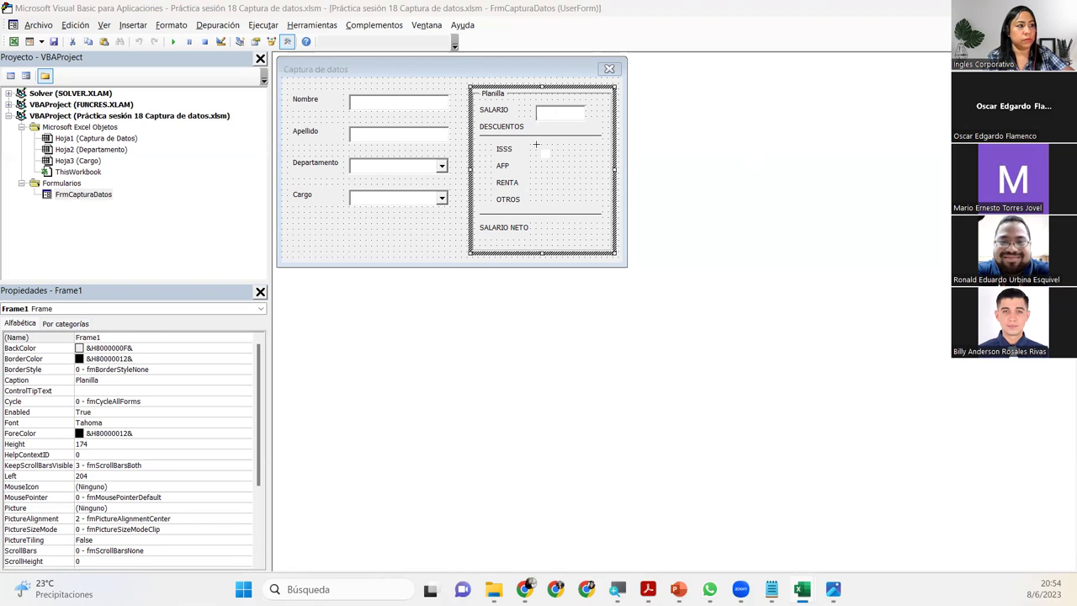
- Draw a text box beside ISSS and name it TextIsss
left_click_drag(535, 145, 604, 163)
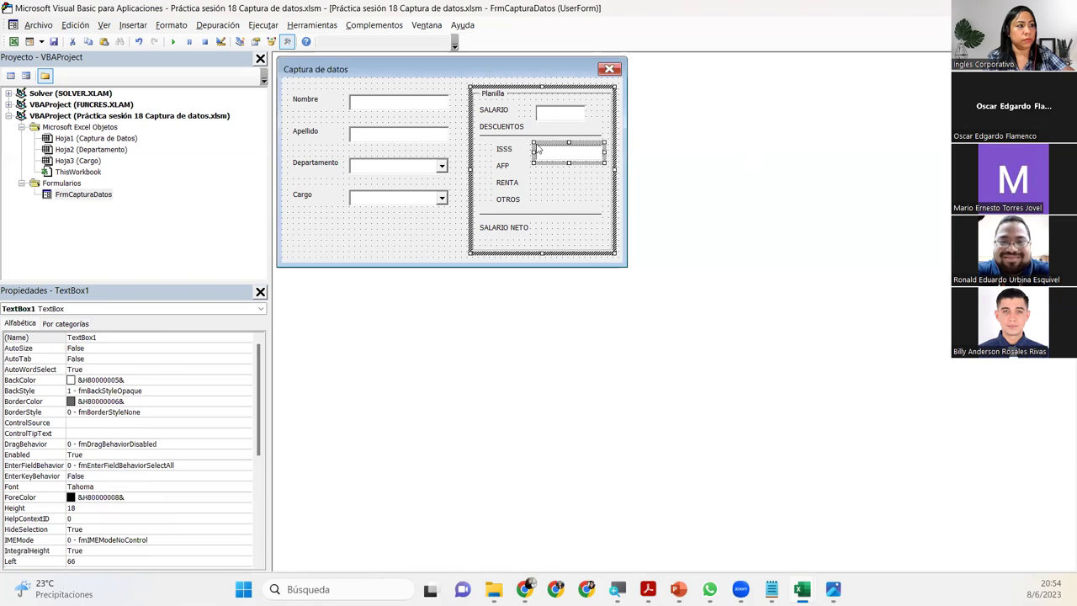
left_click(113, 337)
left_click(113, 337)
key("BackSpace")
key("BackSpace")
key("BackSpace")
key("BackSpace")
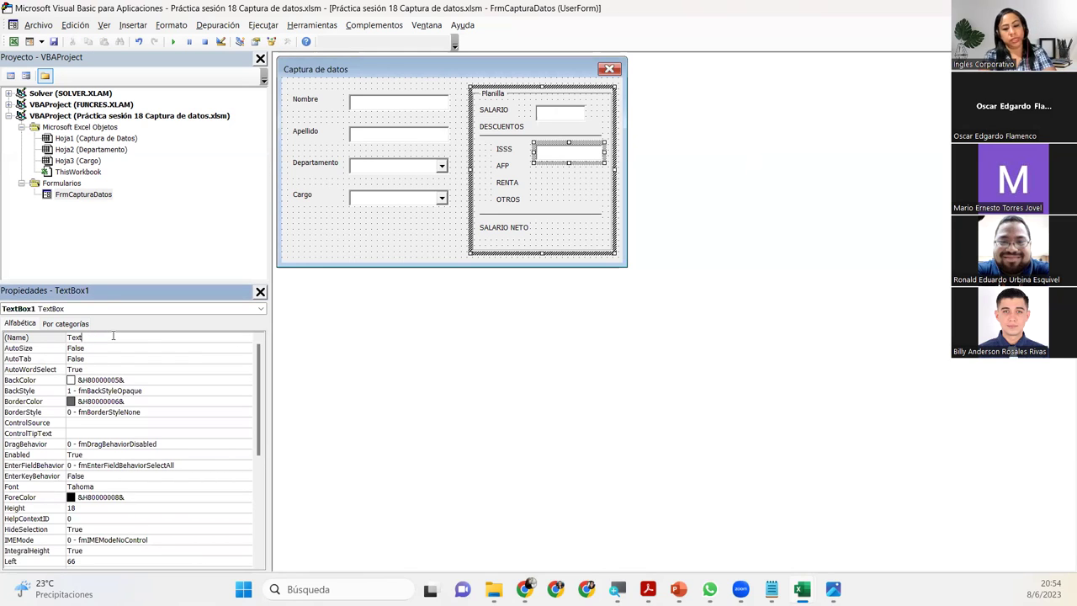
type("Isss")
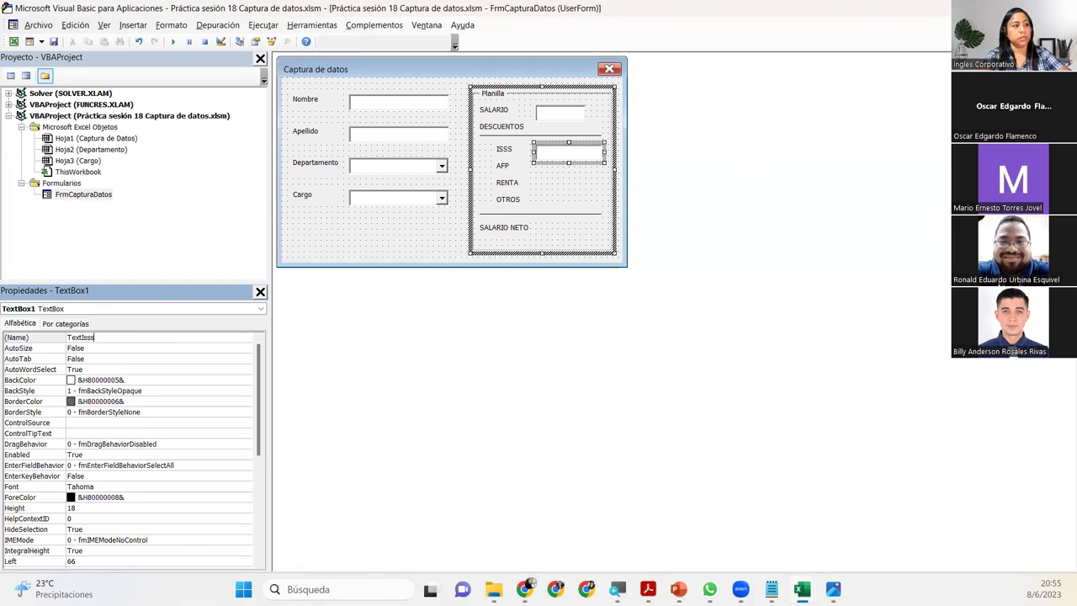
key("Return")
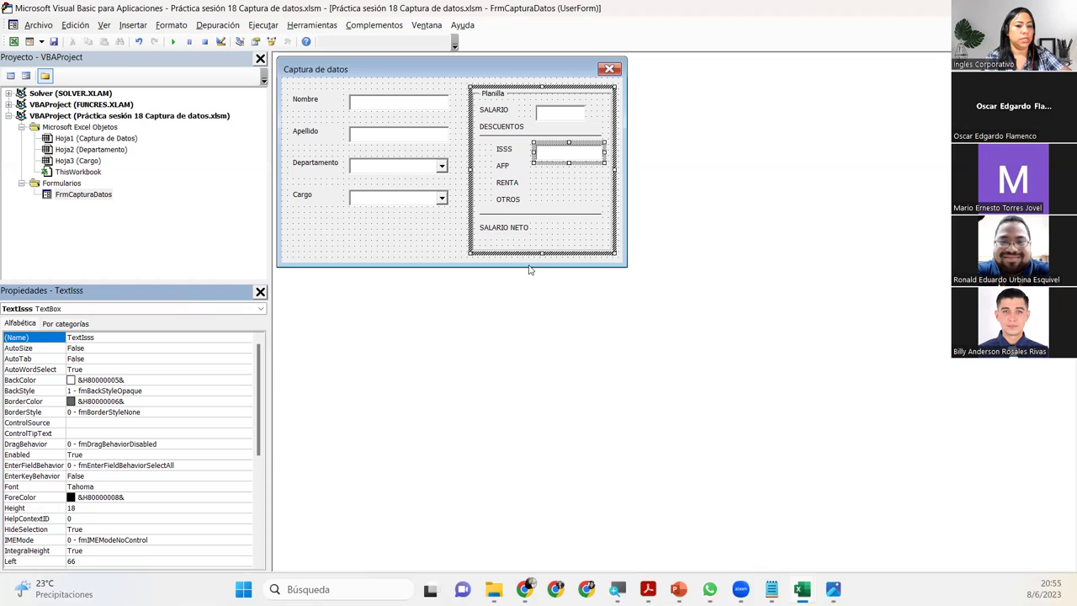
left_click(579, 191)
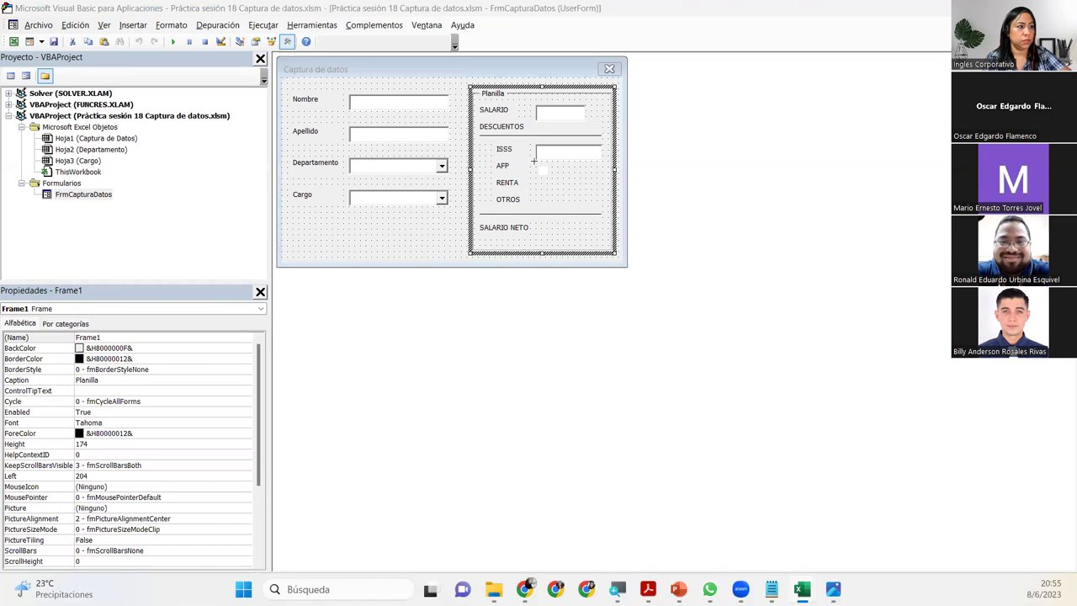
- Draw a text box beside AFP and name it TextAFP
left_click_drag(535, 160, 604, 179)
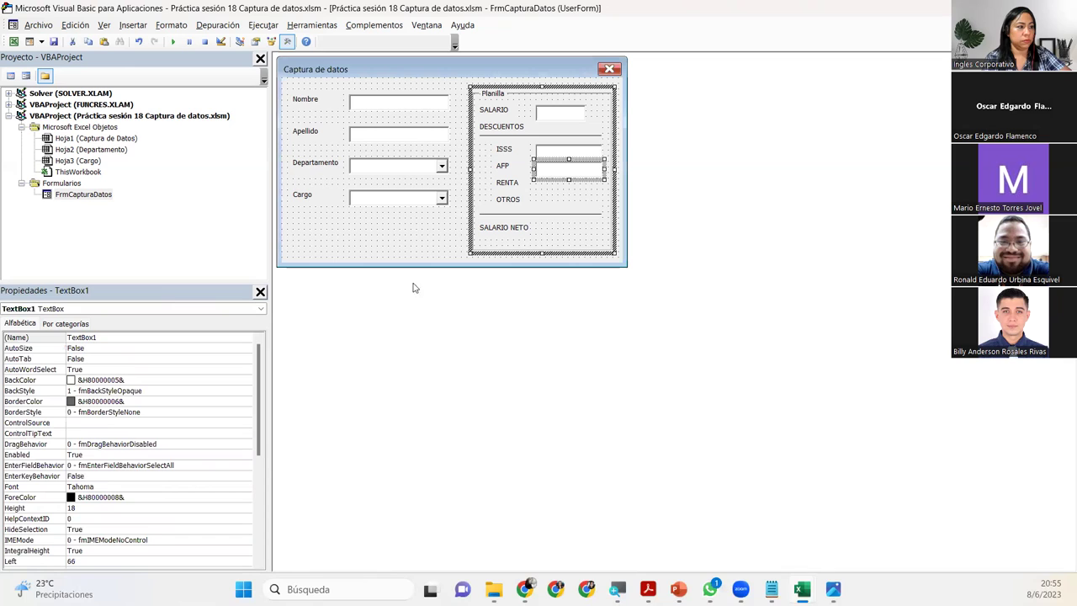
left_click(106, 337)
left_click(106, 336)
key("BackSpace")
key("BackSpace")
key("BackSpace")
type("AFP")
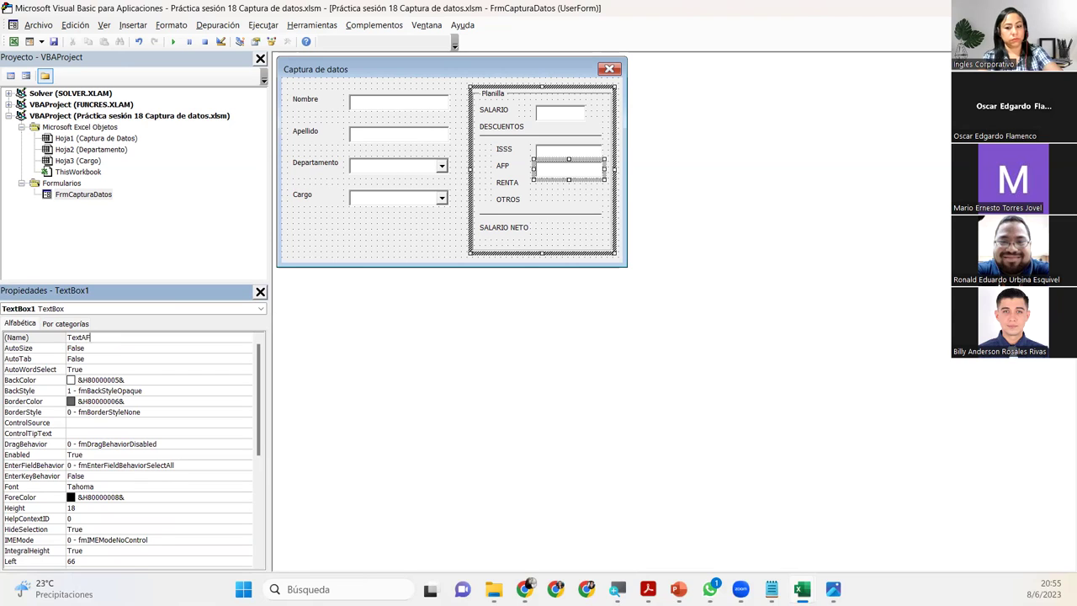
key("Return")
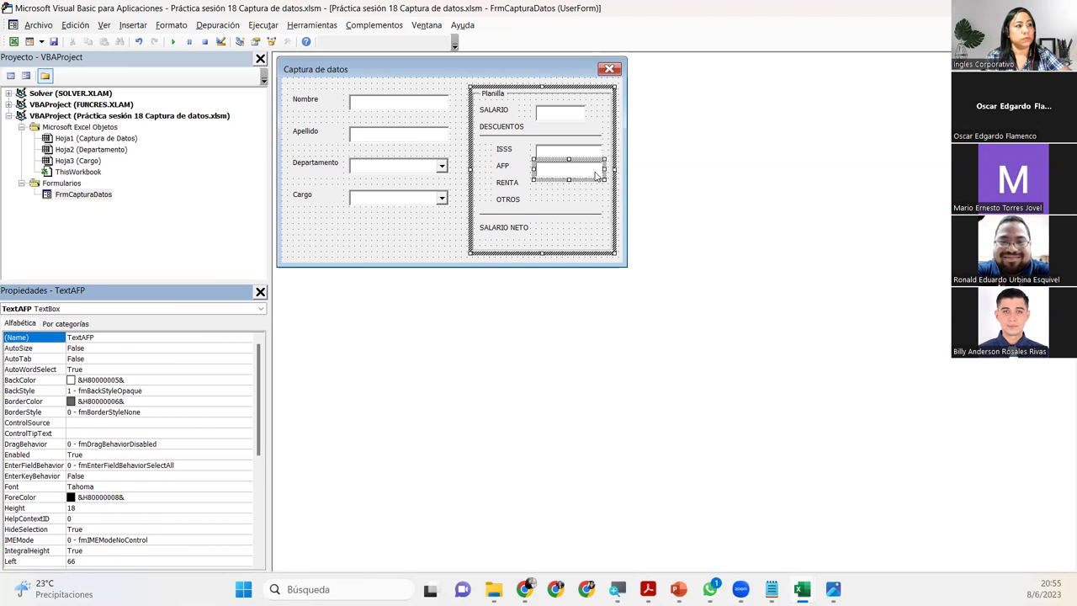
left_click(599, 206)
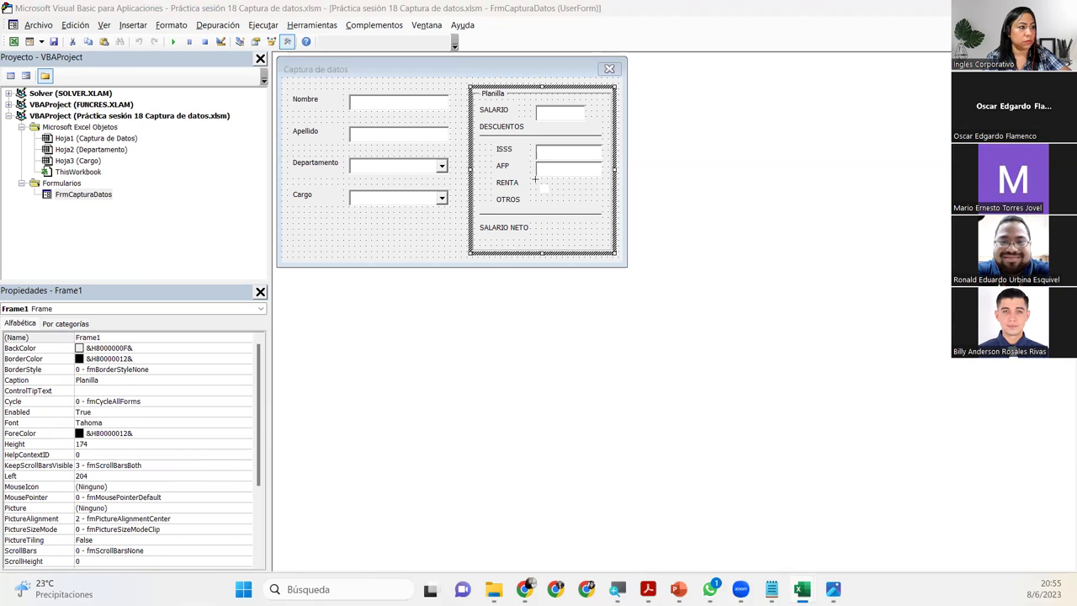
left_click(534, 179)
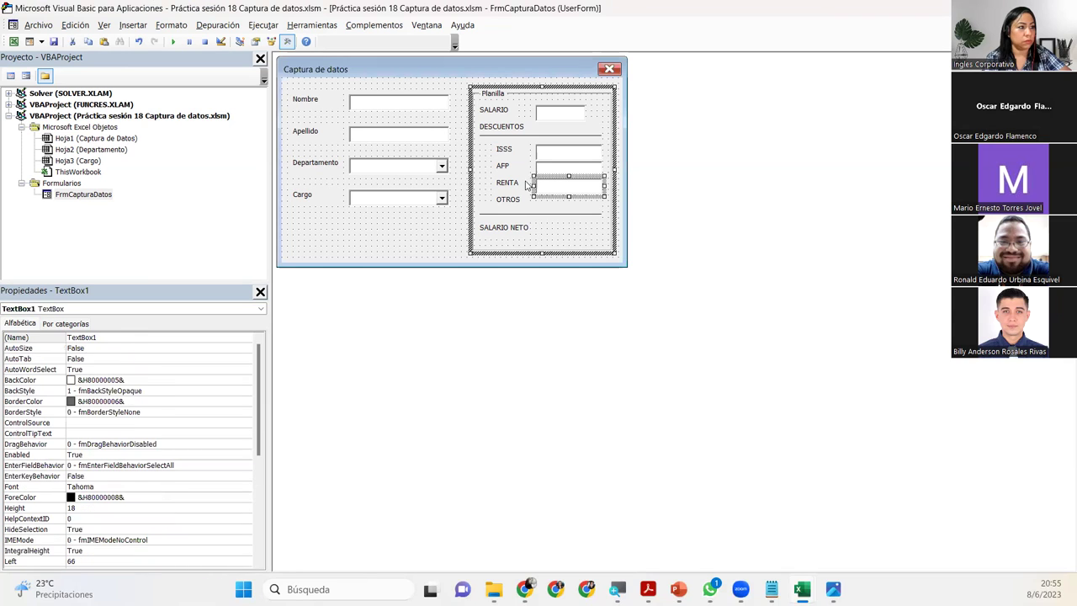
double_click(106, 338)
left_click(106, 337)
key("BackSpace")
key("BackSpace")
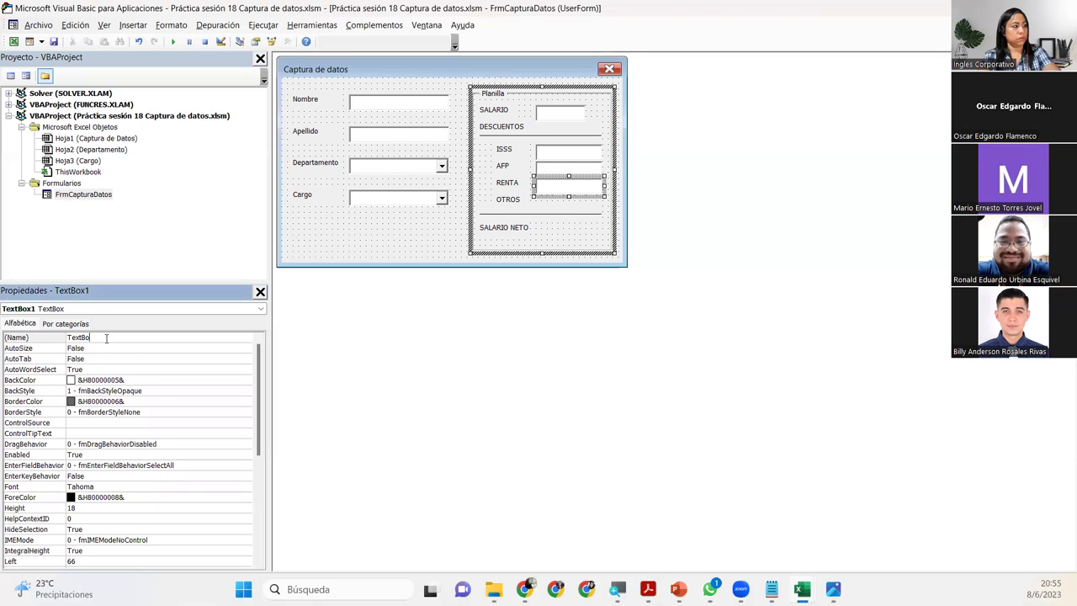
key("BackSpace")
type("Renta")
key("Return")
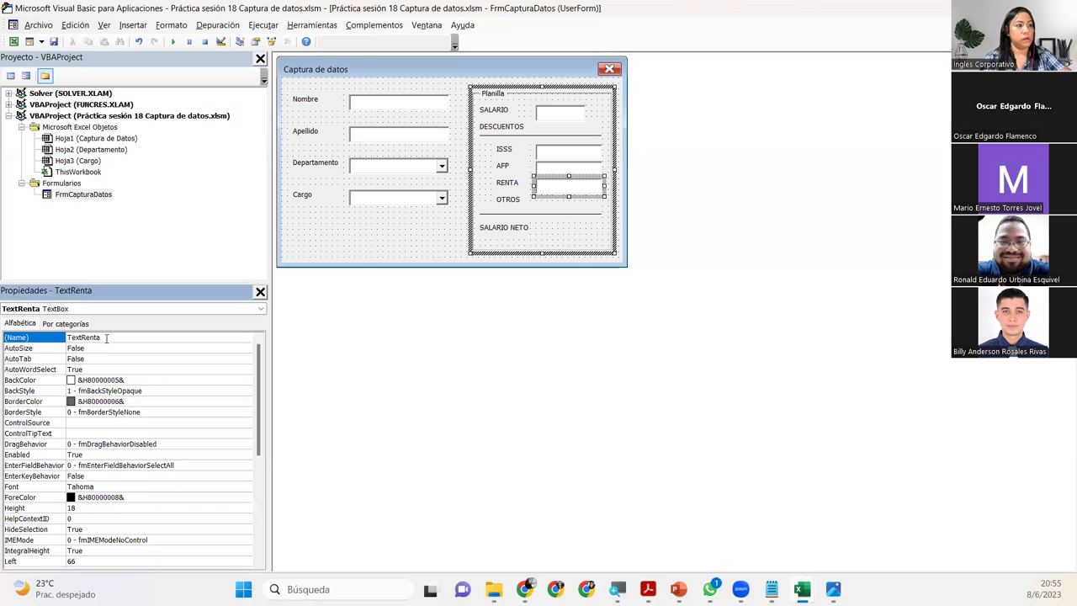
left_click(565, 234)
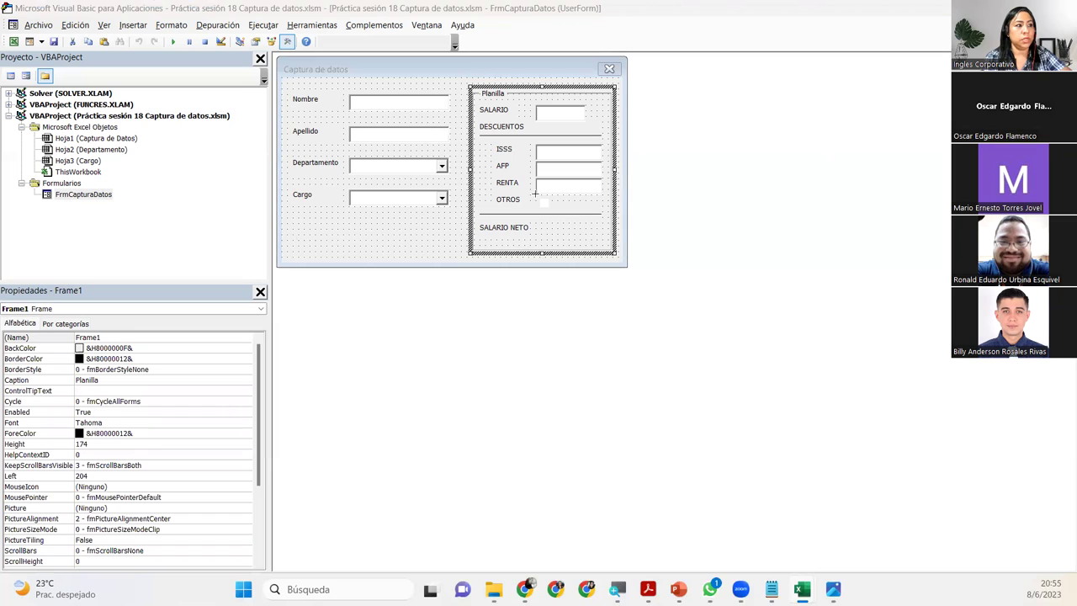
left_click_drag(535, 194, 604, 213)
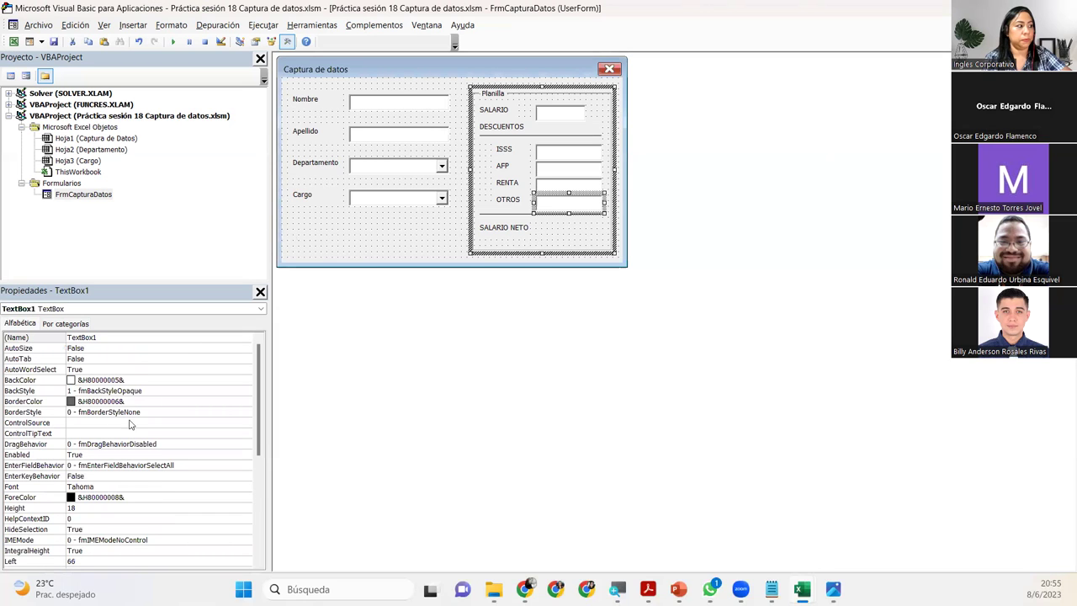
left_click(129, 336)
left_click(129, 336)
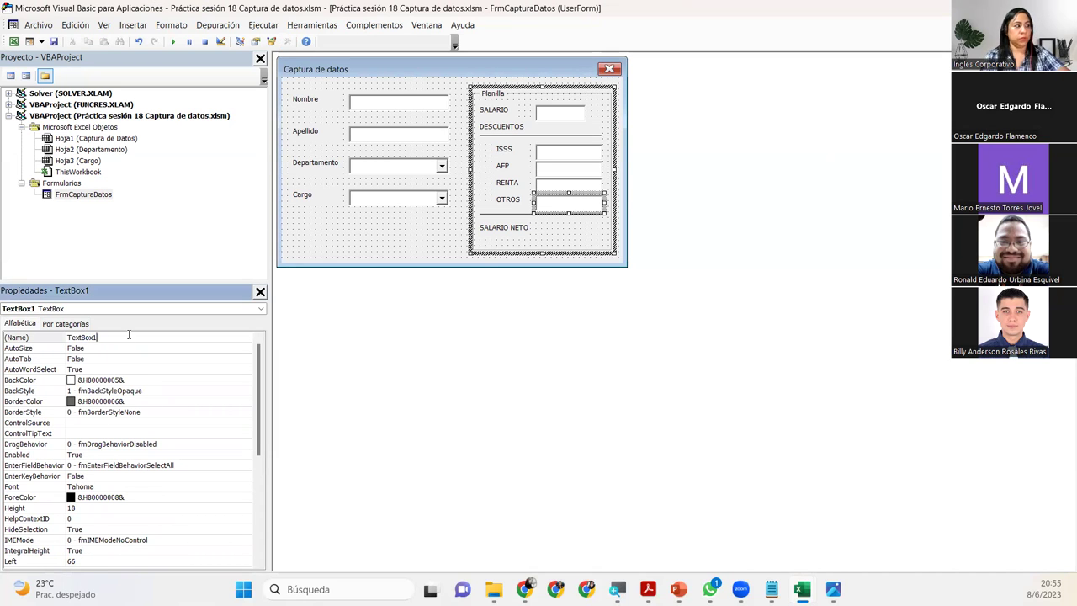
key("BackSpace")
key("BackSpace")
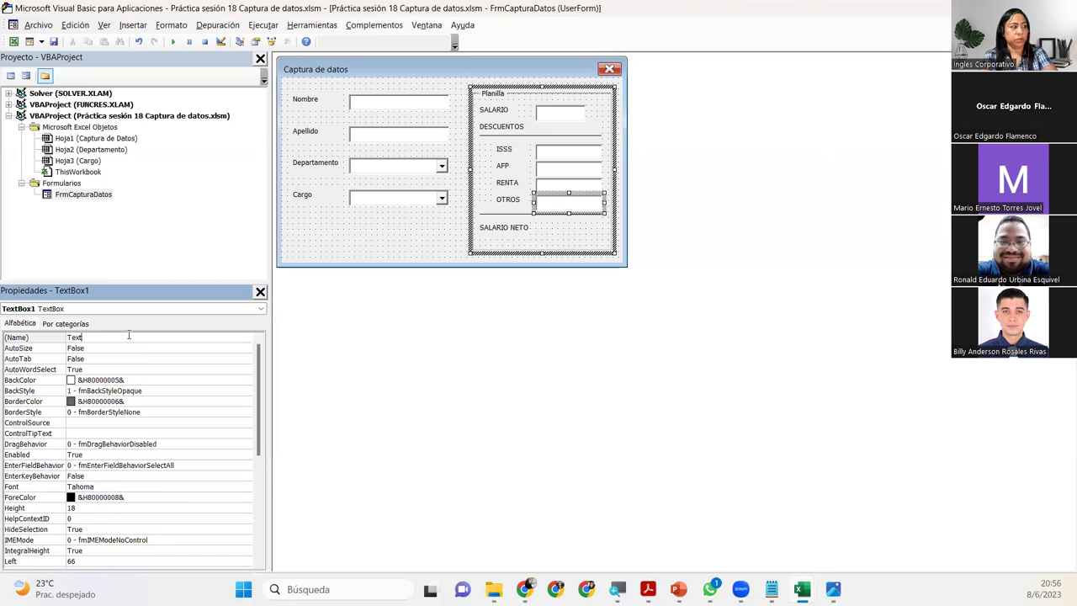
type("Otros")
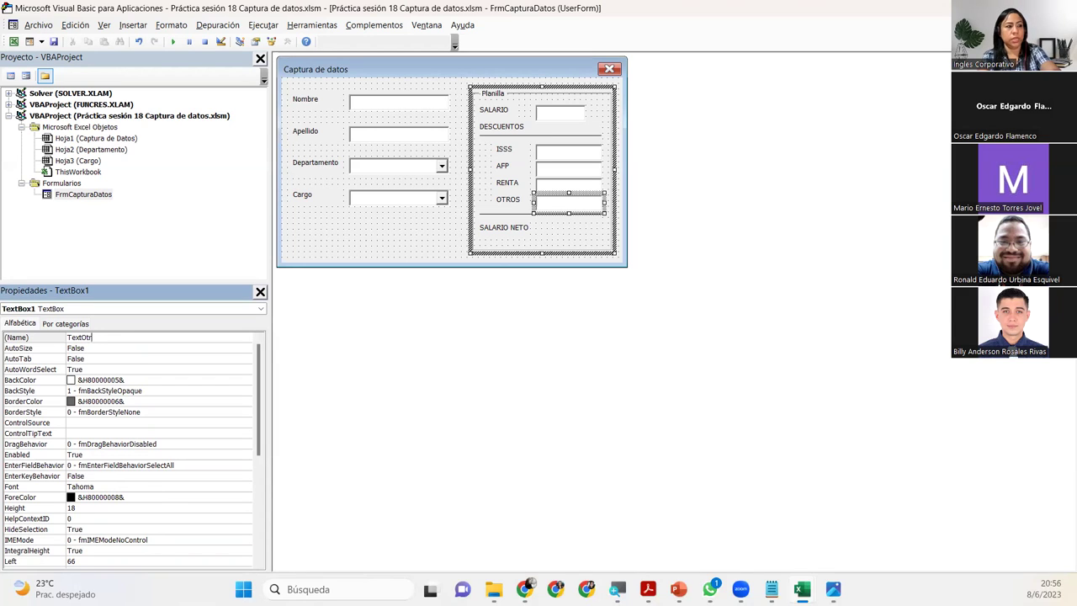
key("Return")
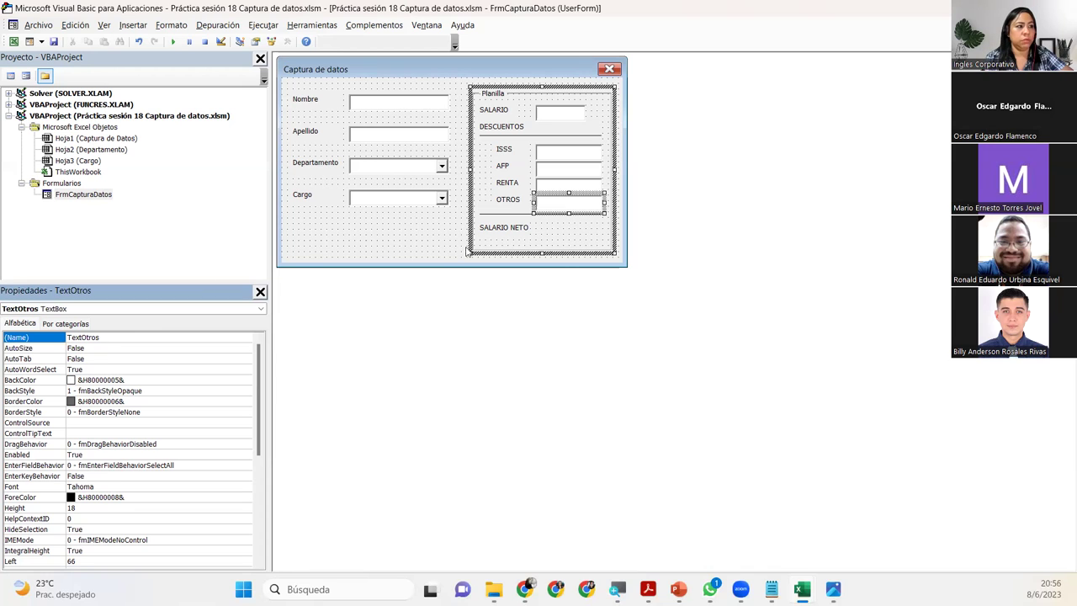
left_click(454, 237)
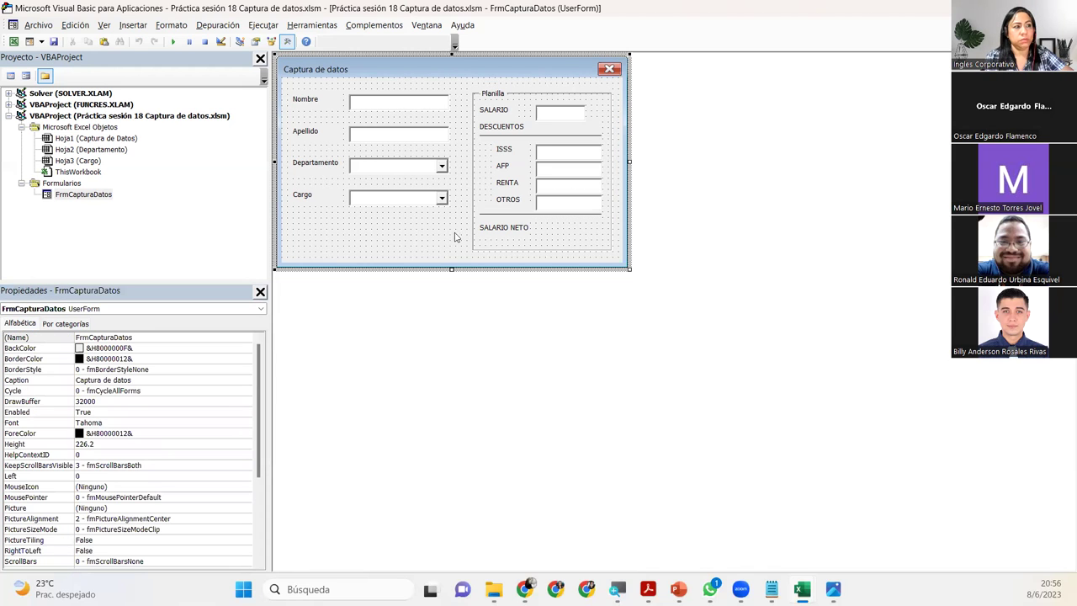
left_click(589, 153)
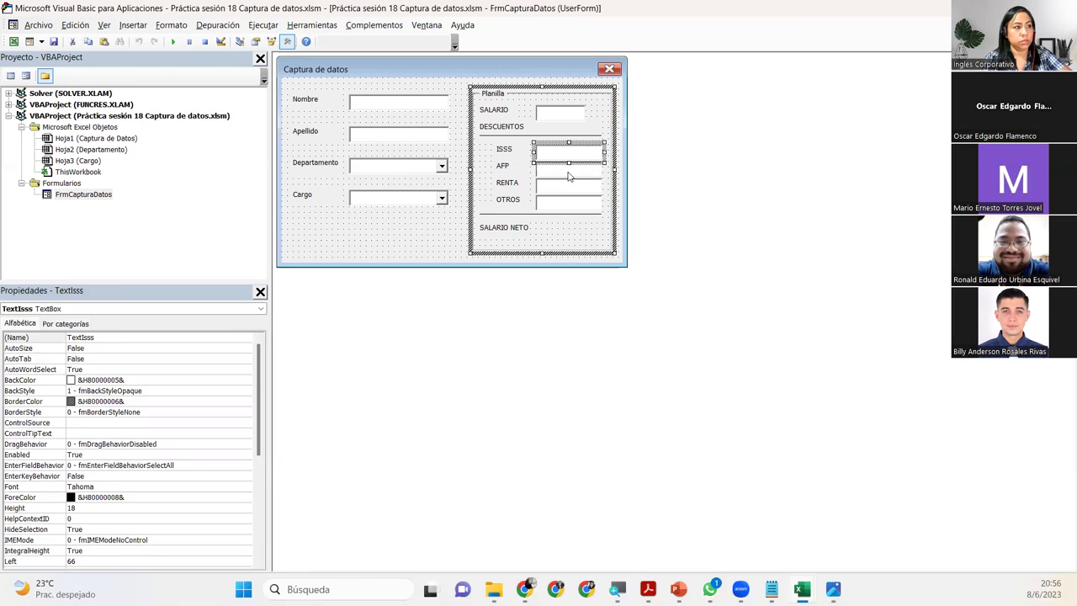
left_click(570, 177, "ctrl")
left_click(562, 185, "ctrl")
left_click(562, 200, "ctrl")
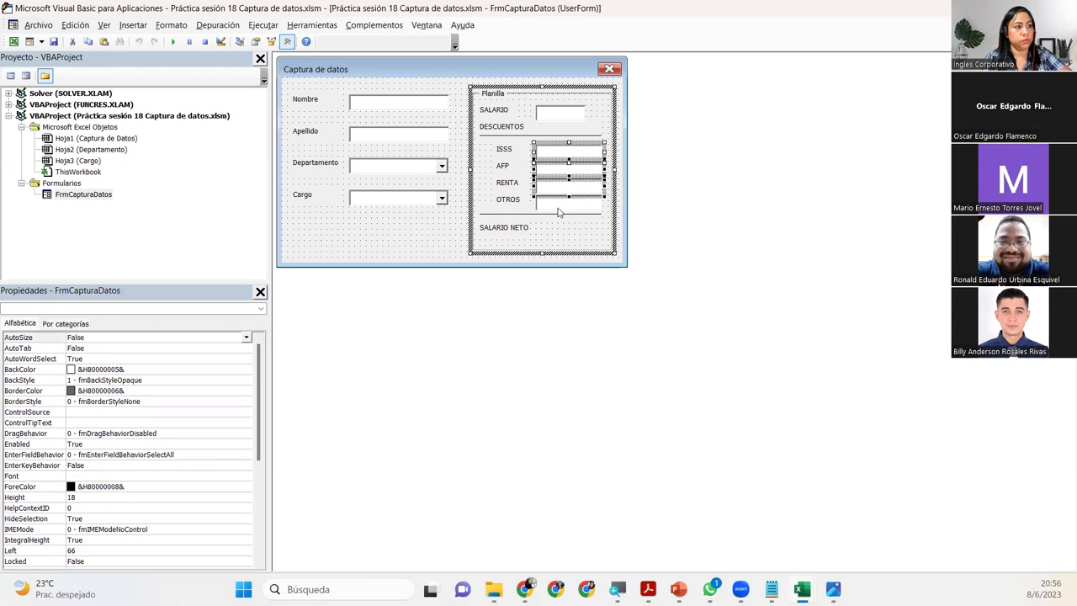
left_click(554, 232)
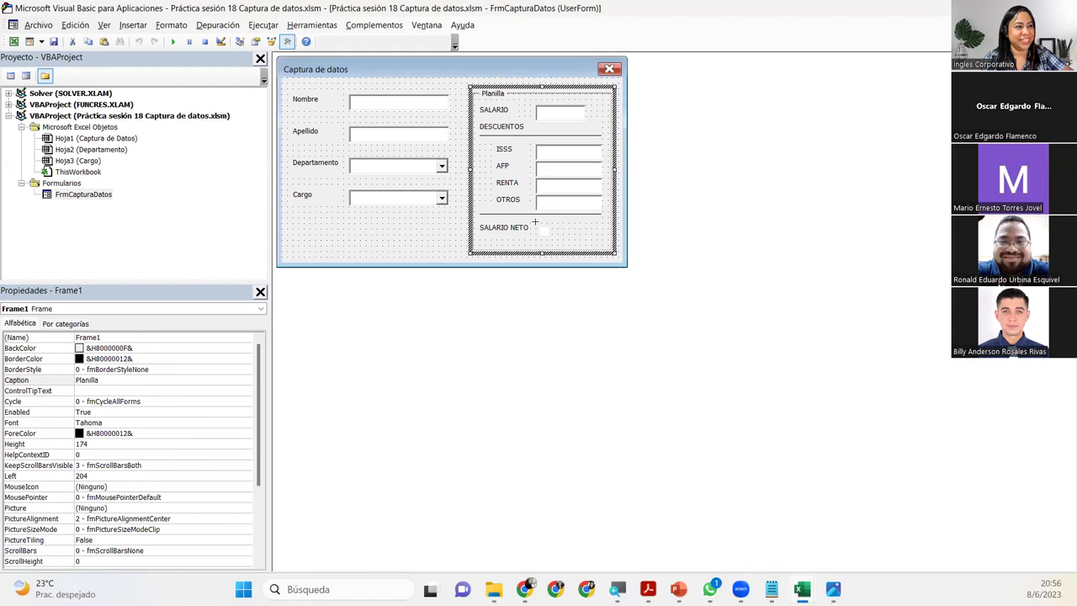
- Draw a text box beside SALARIO NETO and name it TextSalarioNeto
left_click_drag(536, 221, 604, 242)
left_click(127, 337)
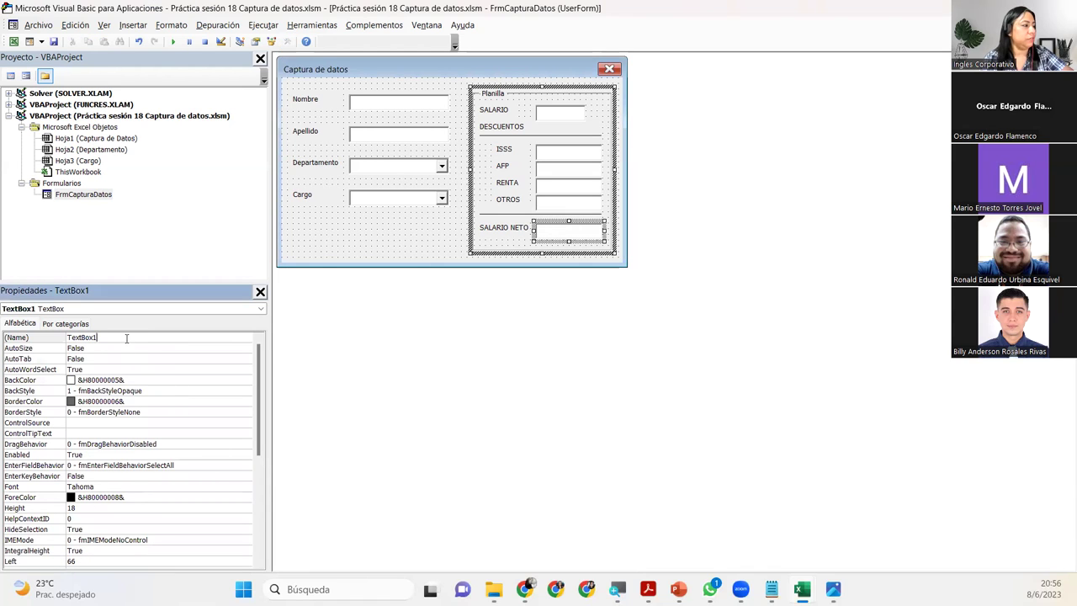
left_click(127, 337)
key("BackSpace")
key("BackSpace")
key("BackSpace")
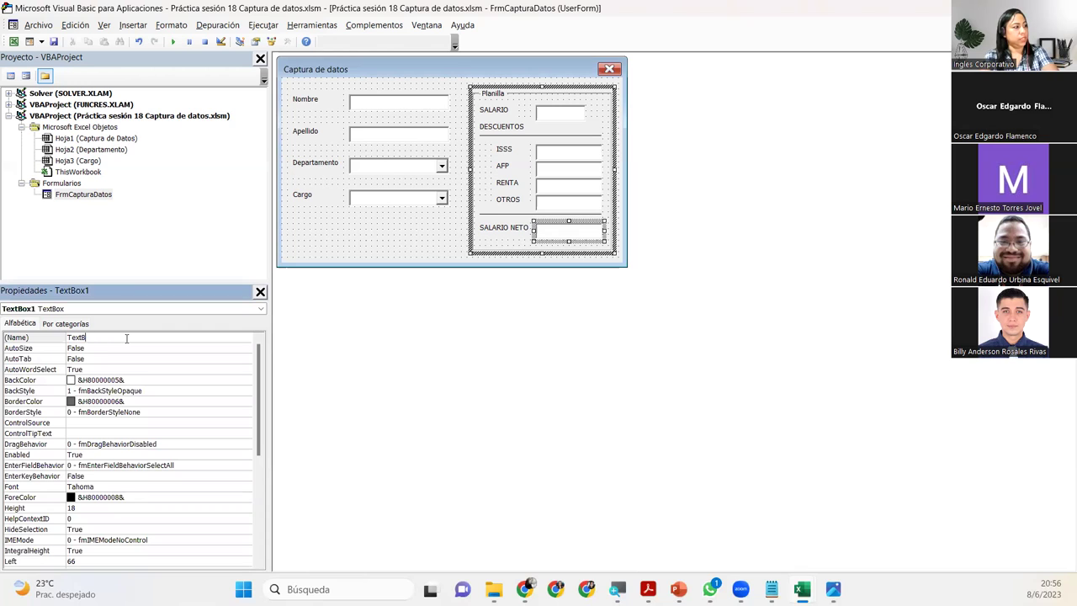
type("Salario")
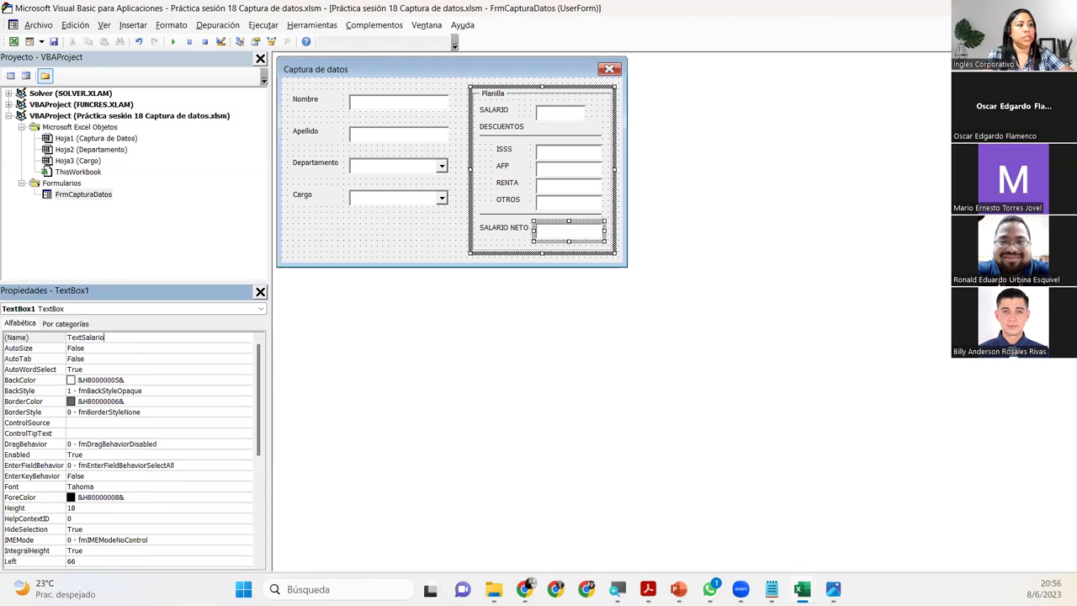
type("N")
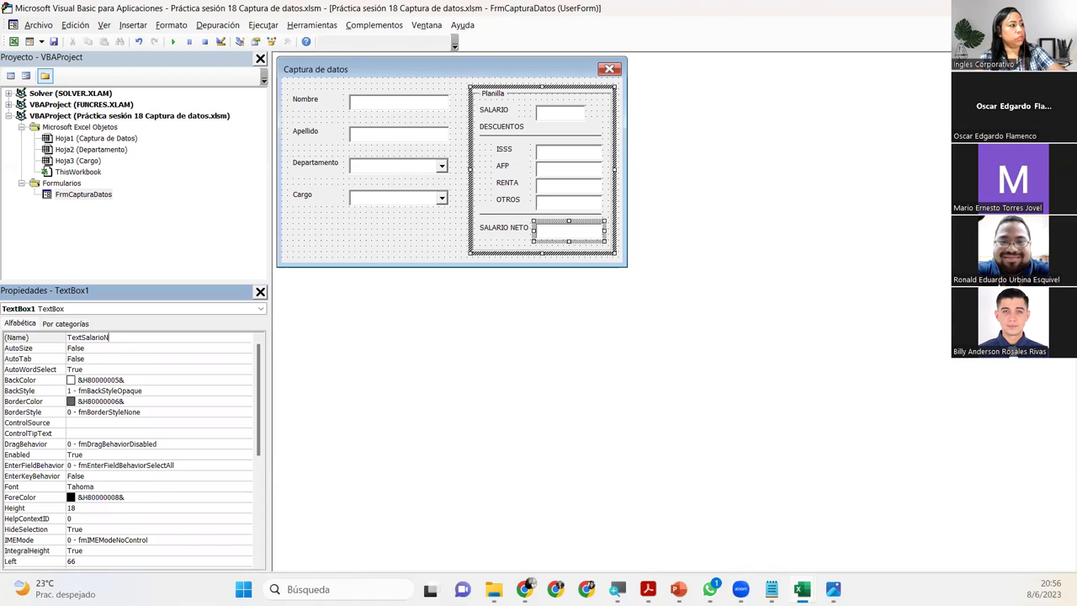
type("eto")
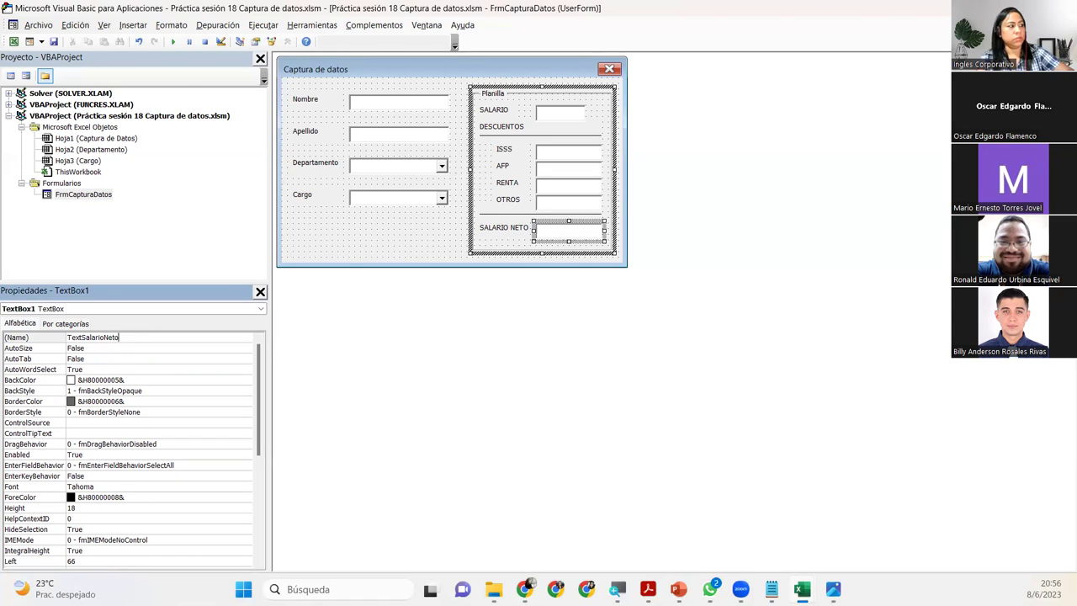
key("Return")
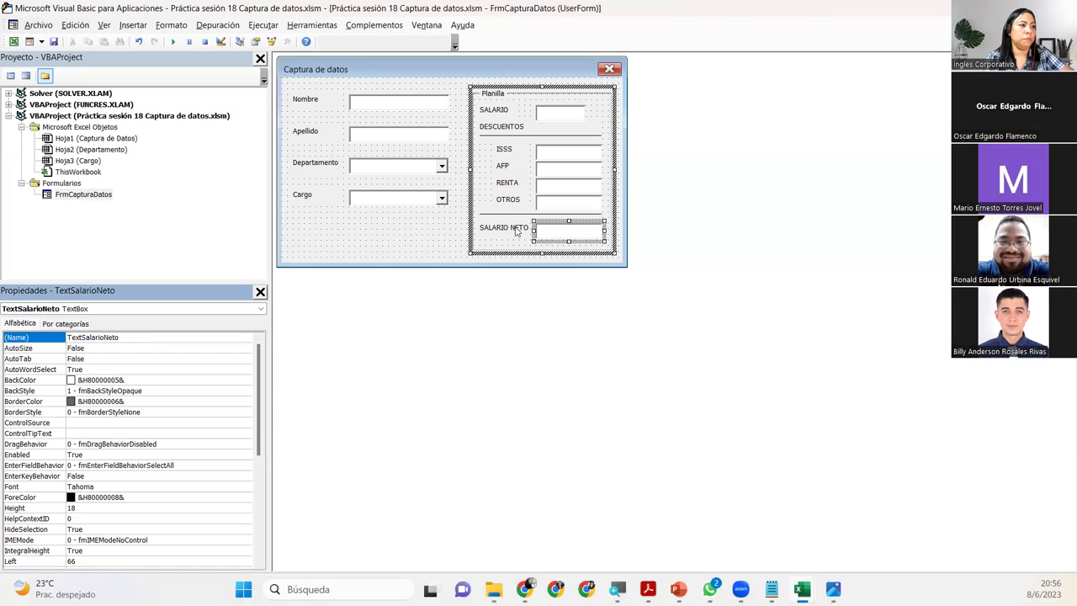
- Multi-select the SALARIO NETO, OTROS, RENTA, AFP and ISSS text boxes
left_click(577, 204)
left_click(582, 187)
left_click(578, 236)
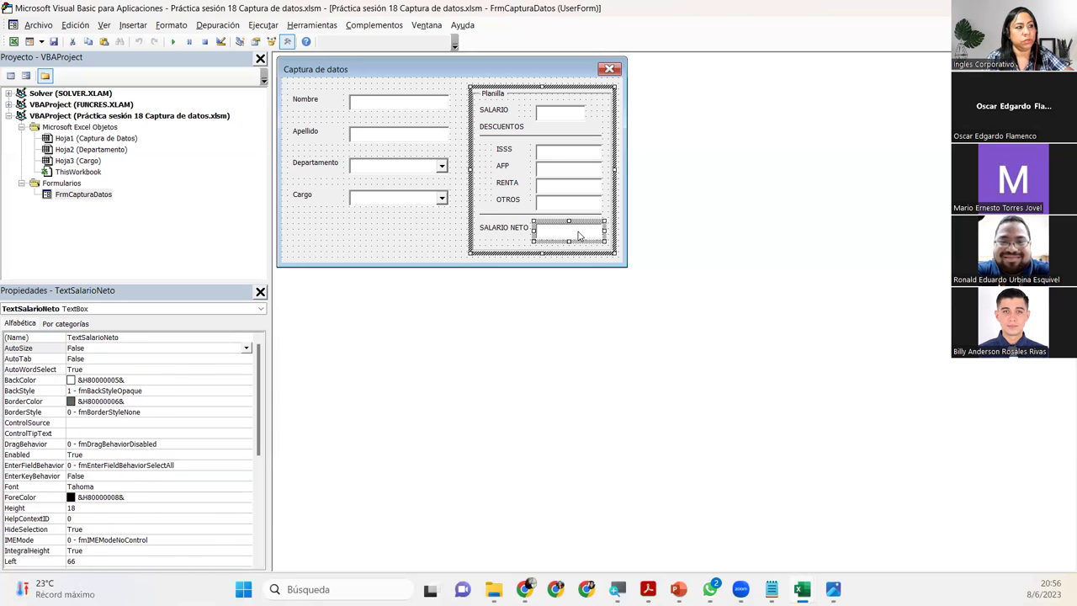
left_click(592, 205, "ctrl")
left_click(593, 187, "ctrl")
left_click(593, 168, "ctrl")
left_click(593, 154, "ctrl")
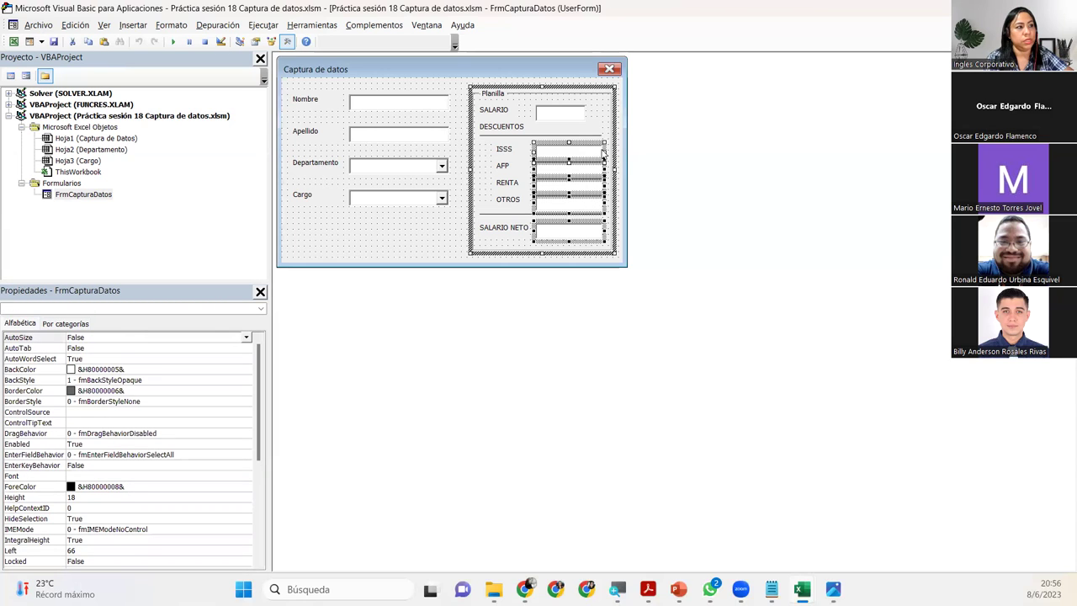
- Narrow the selected ISSS through SALARIO NETO text boxes to match the SALARIO box width
left_click_drag(603, 154, 588, 153)
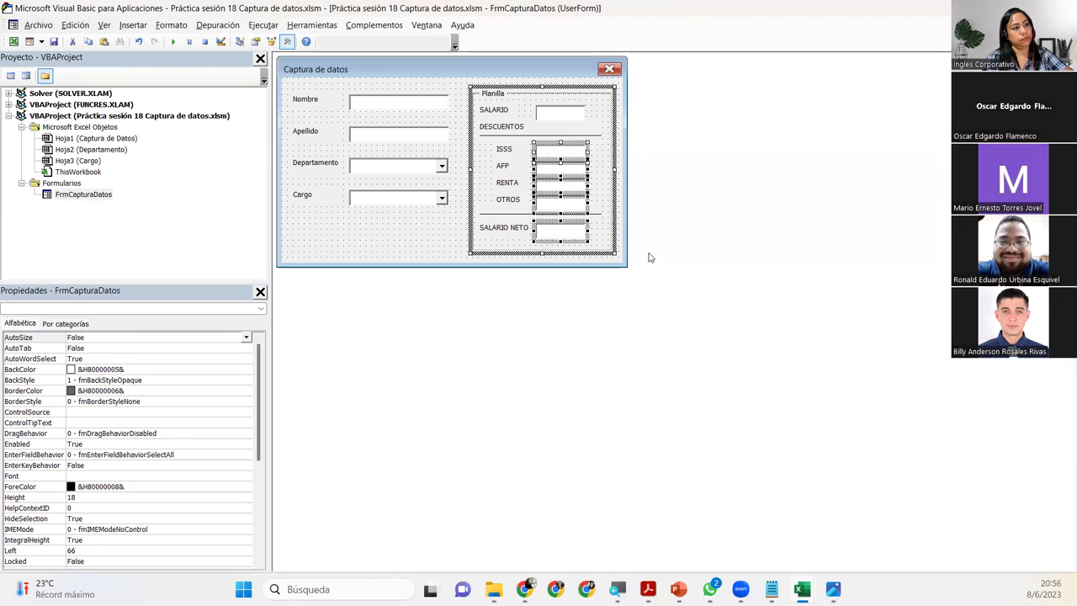
left_click(422, 256)
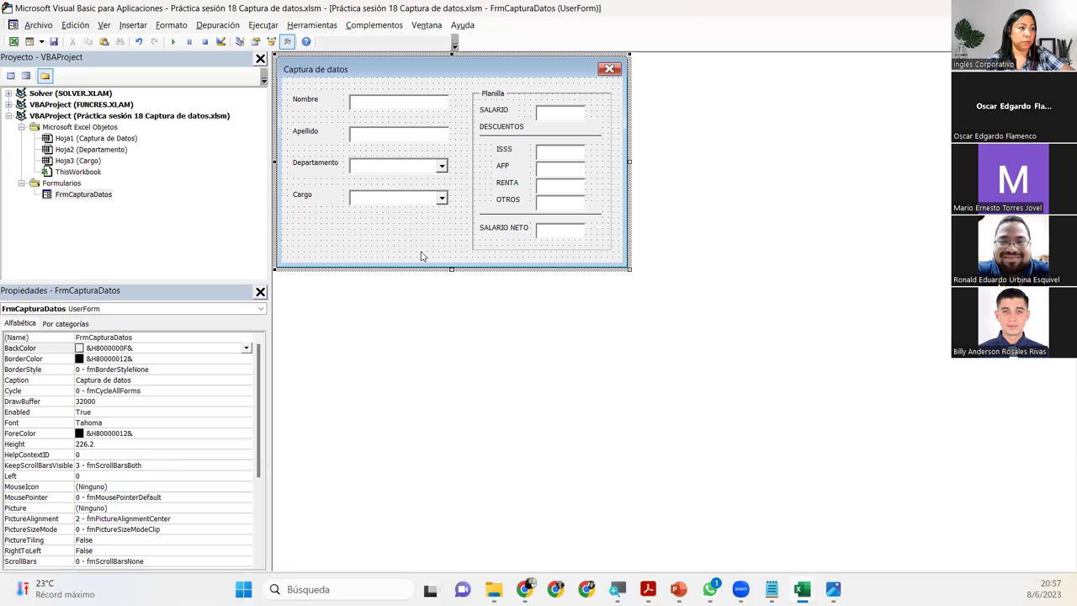
- Move the lower divider line and SALARIO NETO label and text box a few pixels down
left_click(606, 246)
left_click_drag(605, 244, 478, 217)
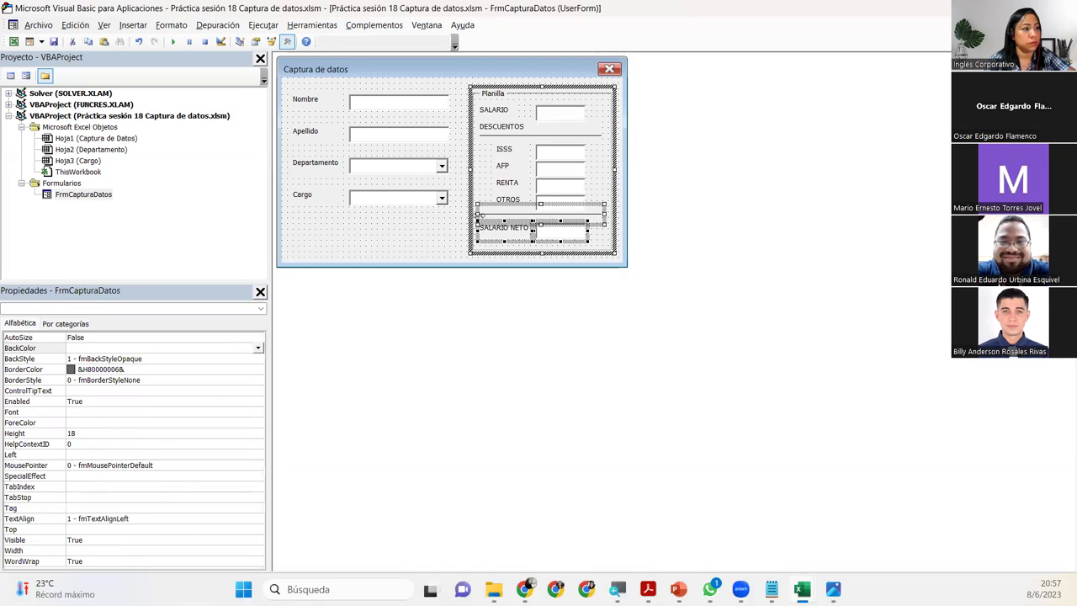
left_click(478, 220)
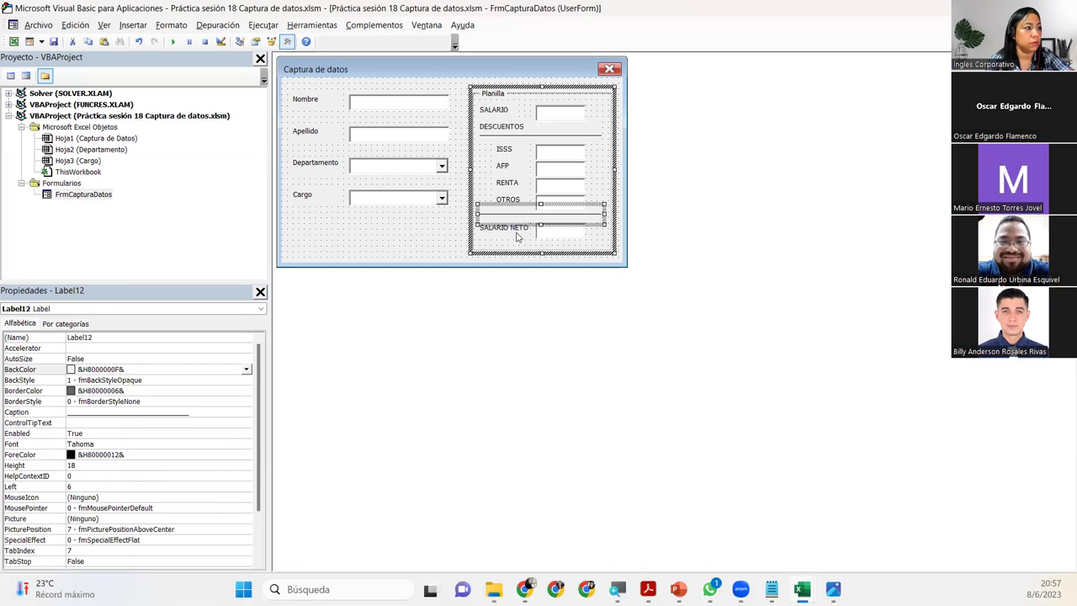
left_click_drag(530, 219, 516, 239)
left_click(613, 246)
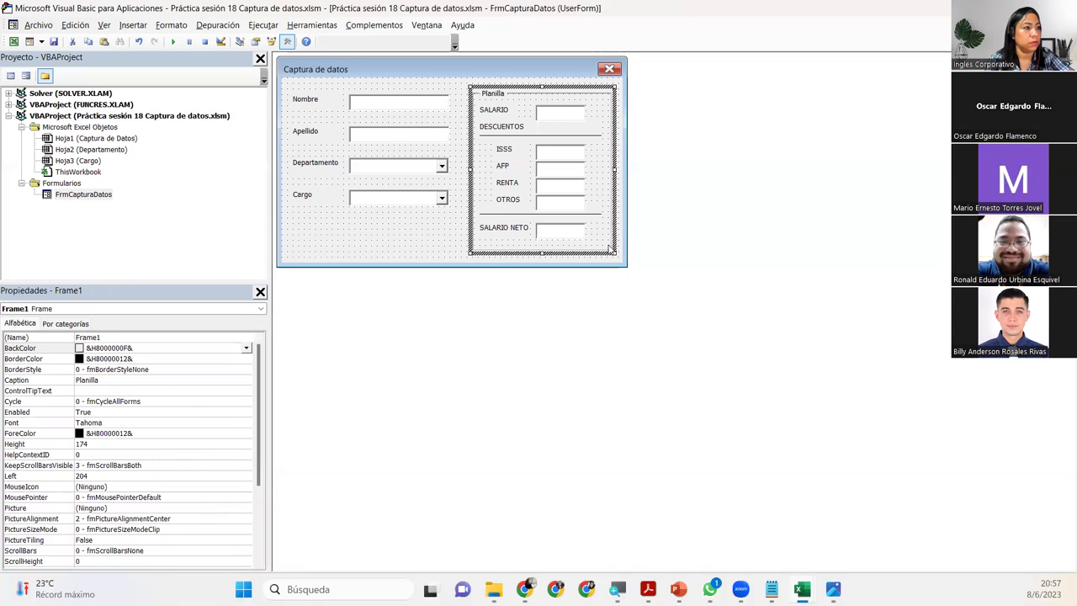
left_click_drag(477, 223, 495, 227)
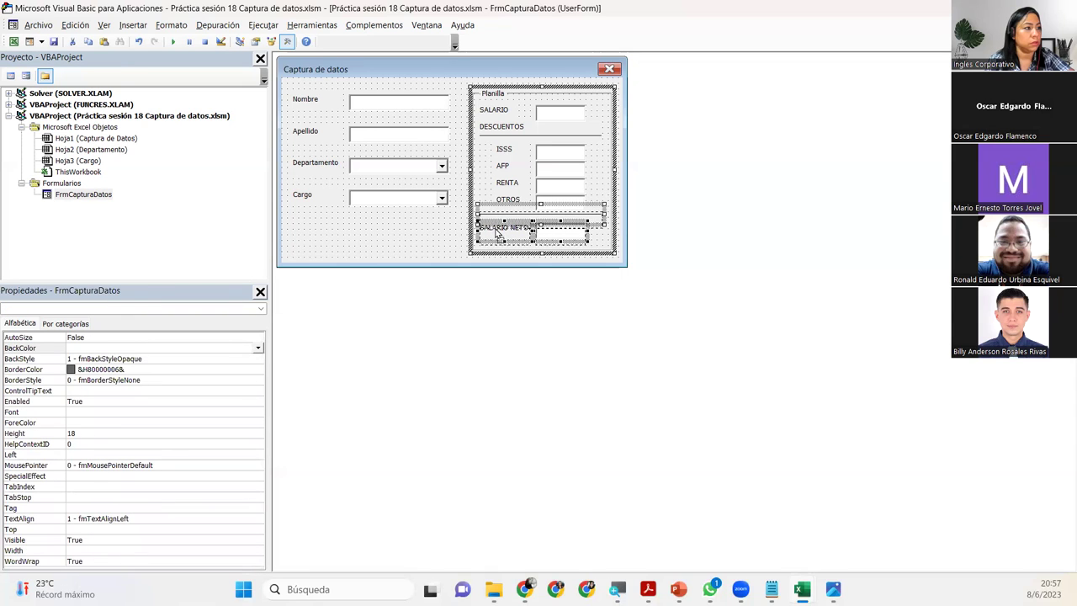
left_click_drag(497, 232, 497, 239)
left_click(449, 237)
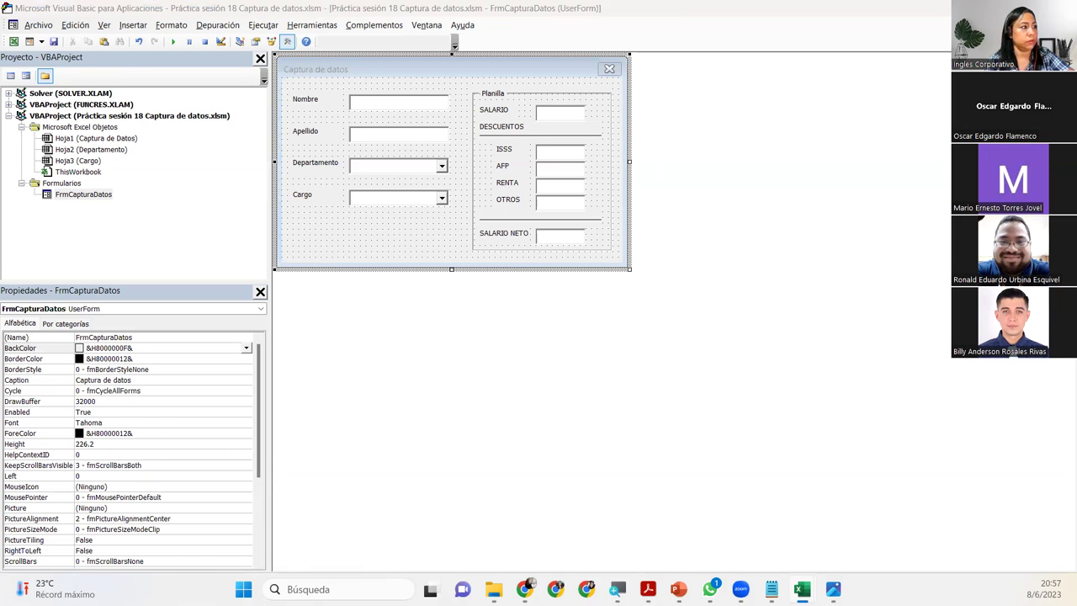
- Add a command button below the Cargo field with the caption Guardar
left_click(181, 147)
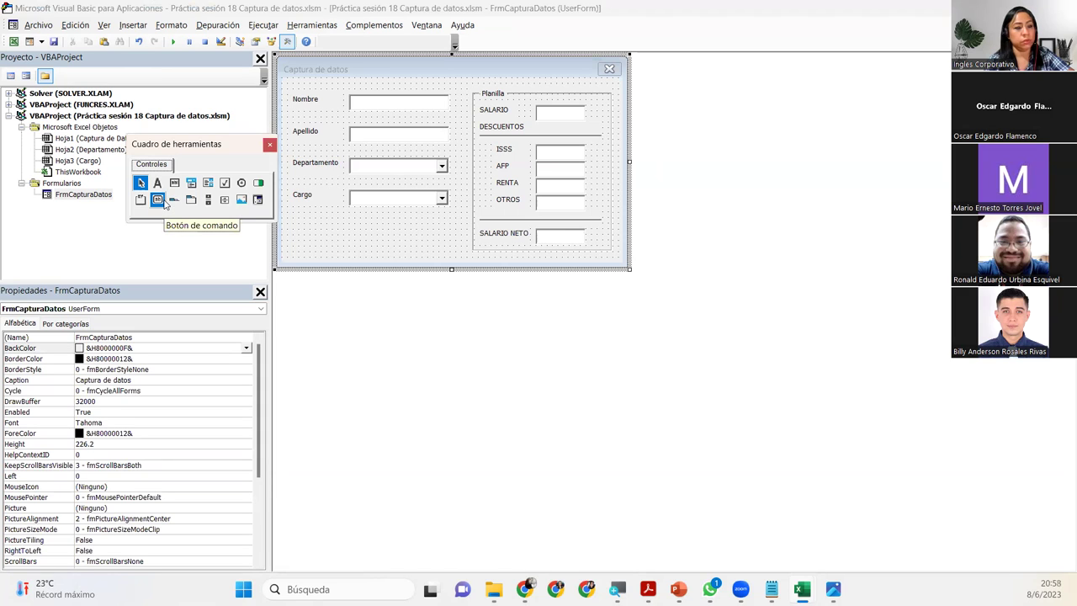
left_click(162, 201)
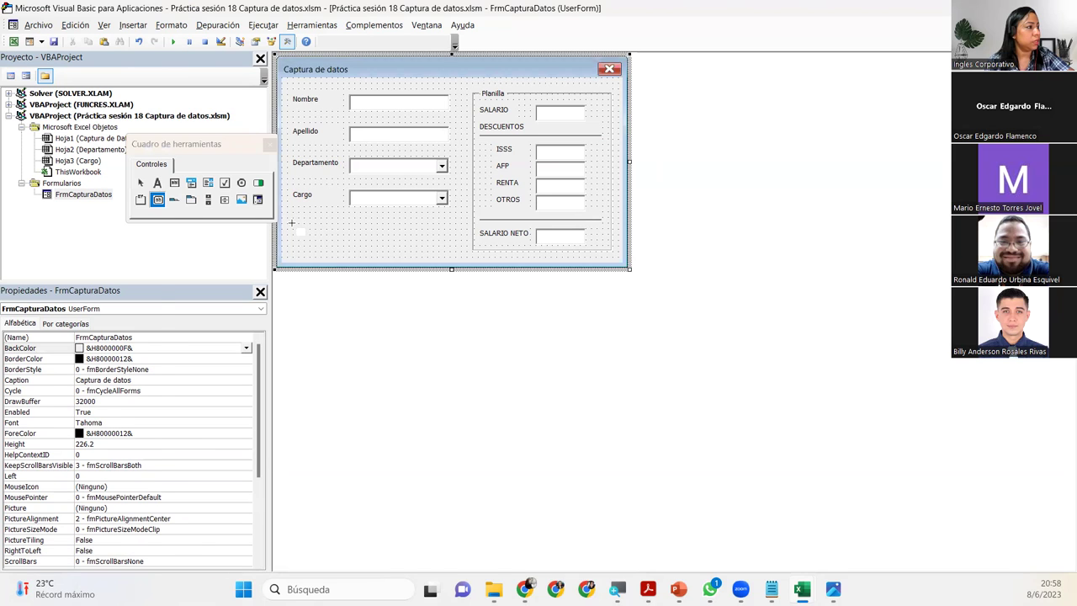
left_click(291, 223)
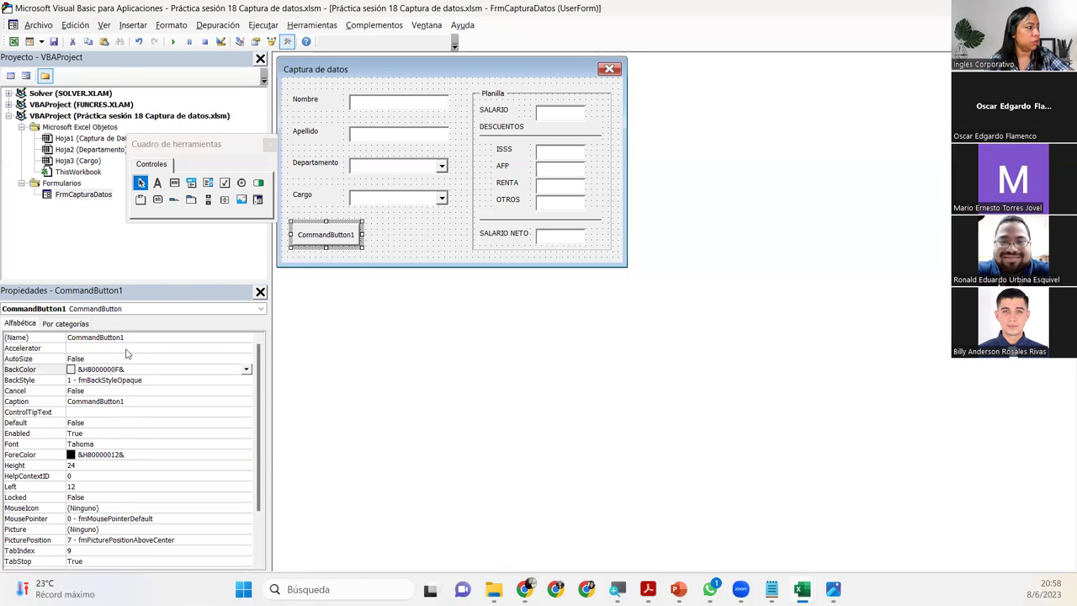
left_click(138, 400)
left_click_drag(138, 401, 68, 402)
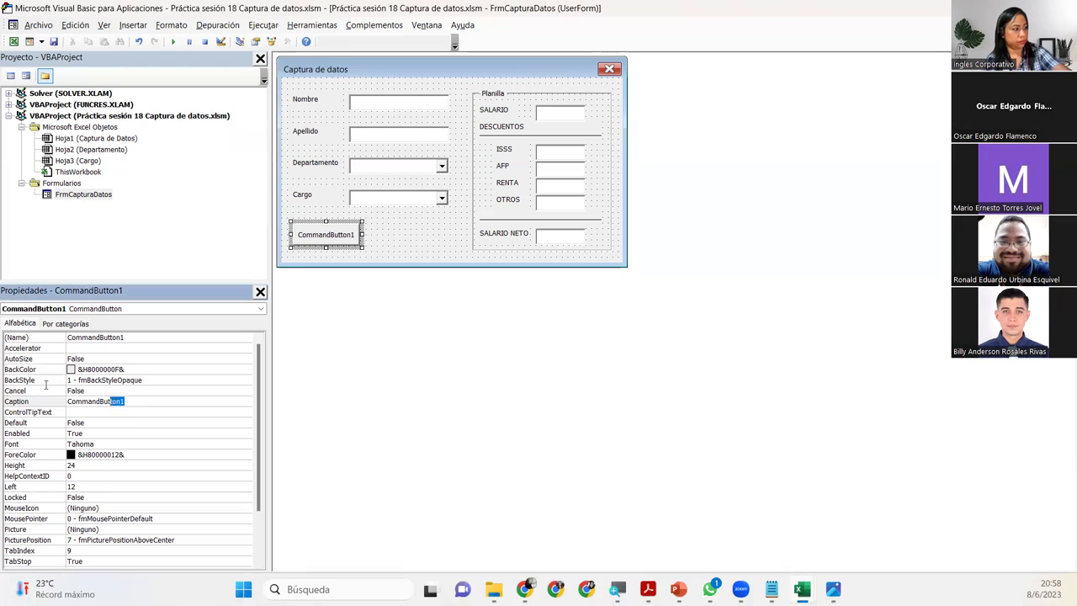
type("Guardar")
key("Return")
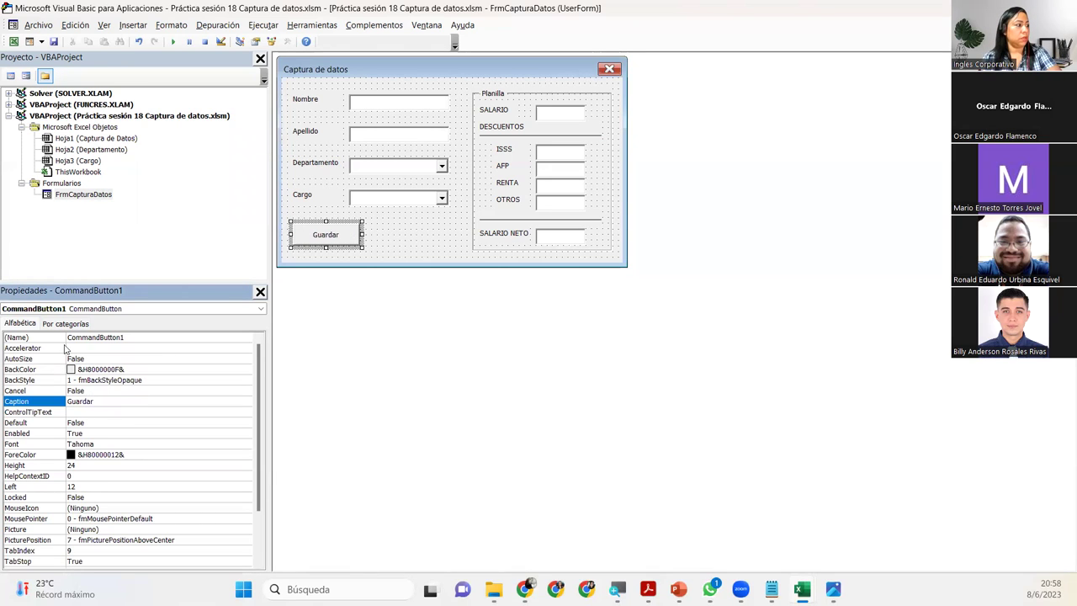
- Name the button BotonGuardar and make it narrower
left_click(112, 347)
left_click(118, 337)
double_click(117, 336)
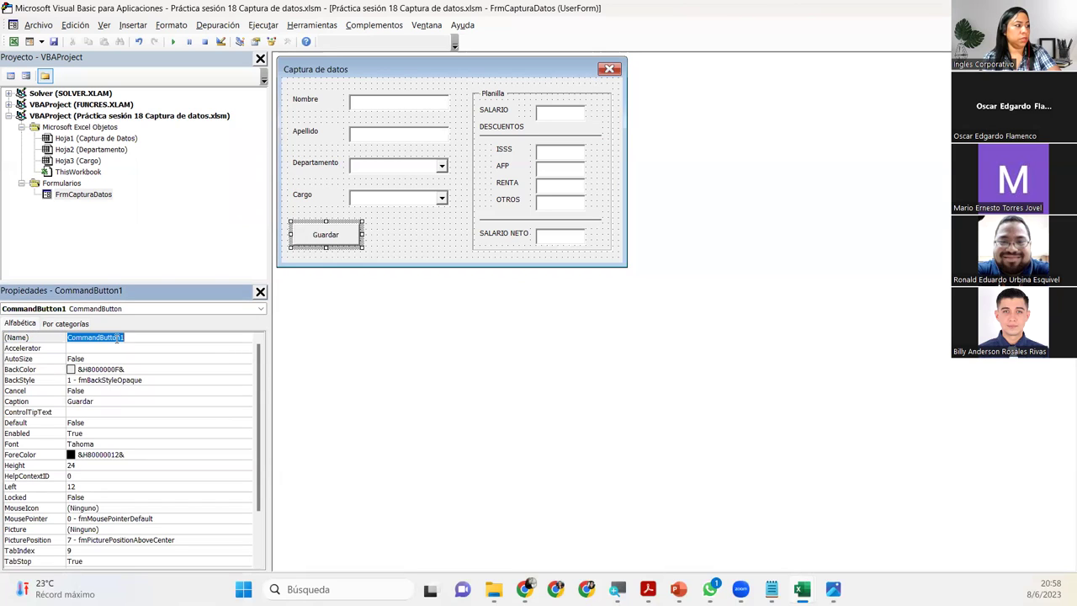
type("Boton")
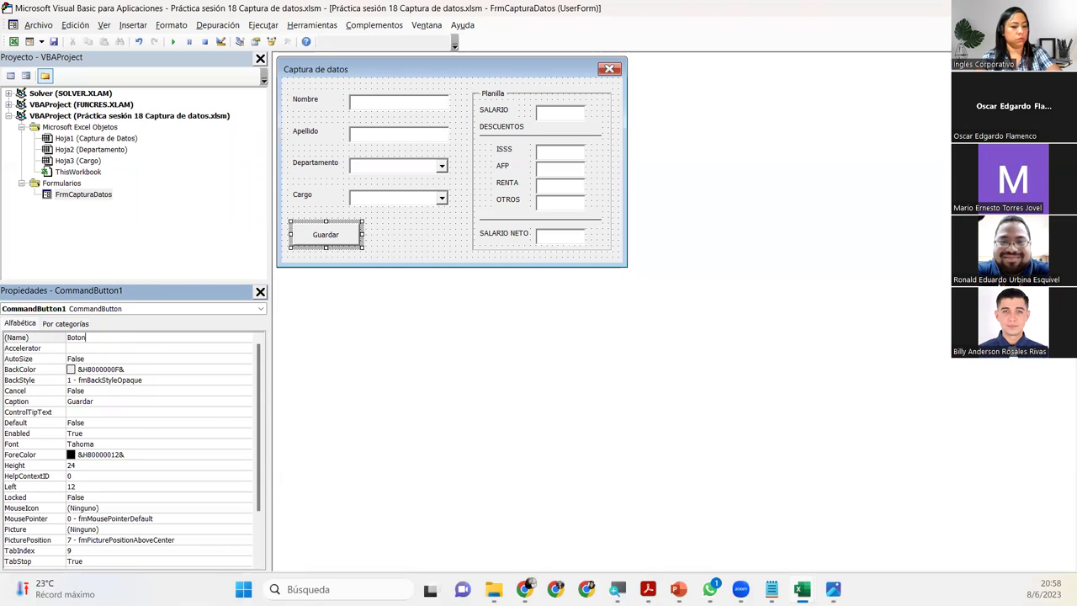
type("Guardar")
key("Return")
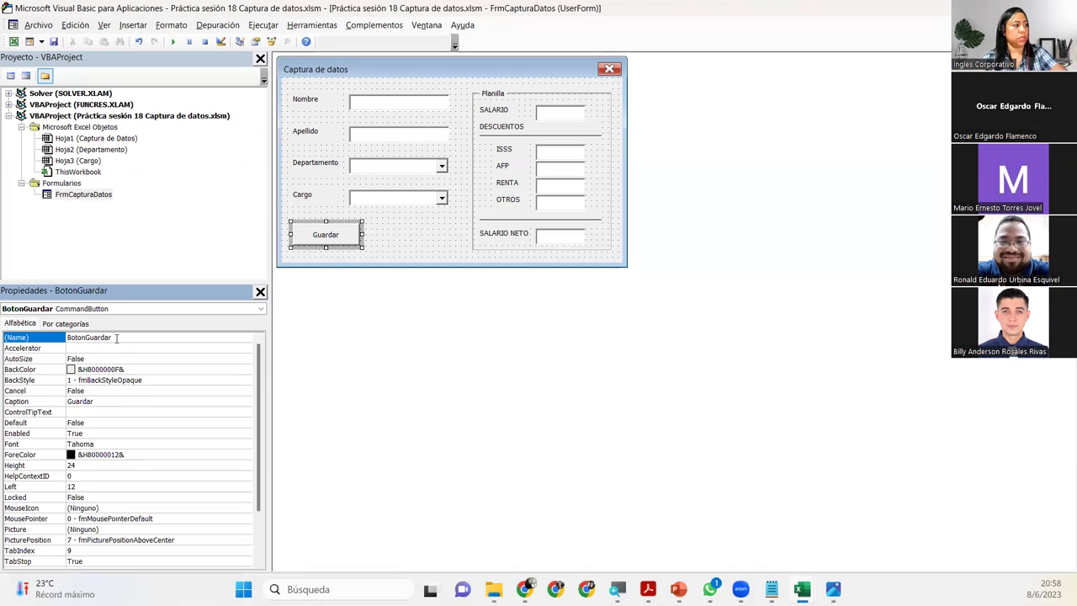
left_click_drag(361, 234, 351, 235)
left_click(363, 239)
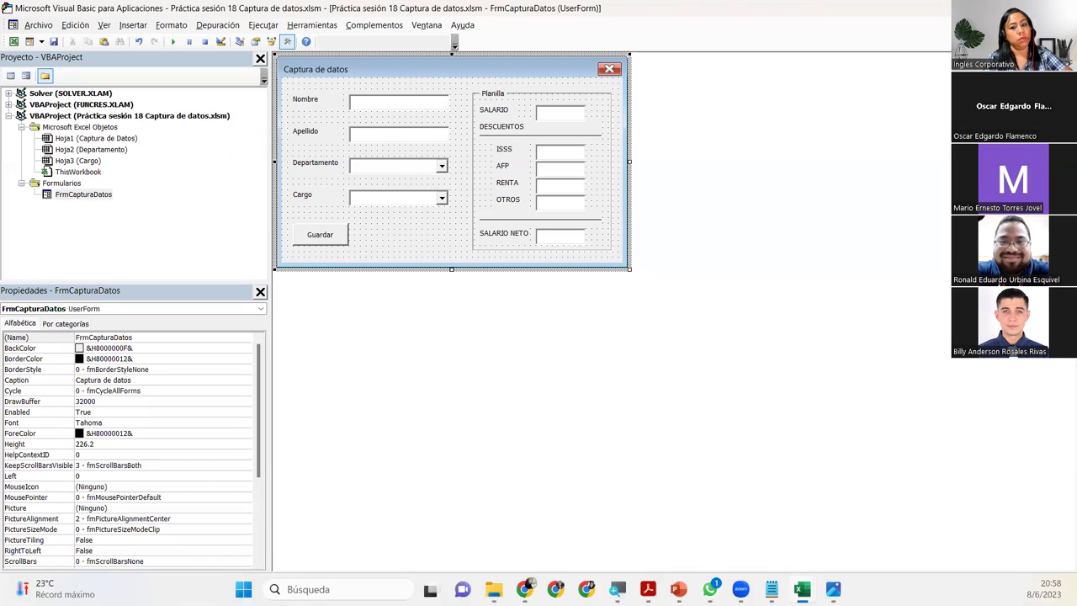
- Add a second command button beside Guardar and name it BotonLimpiar
left_click(932, 283)
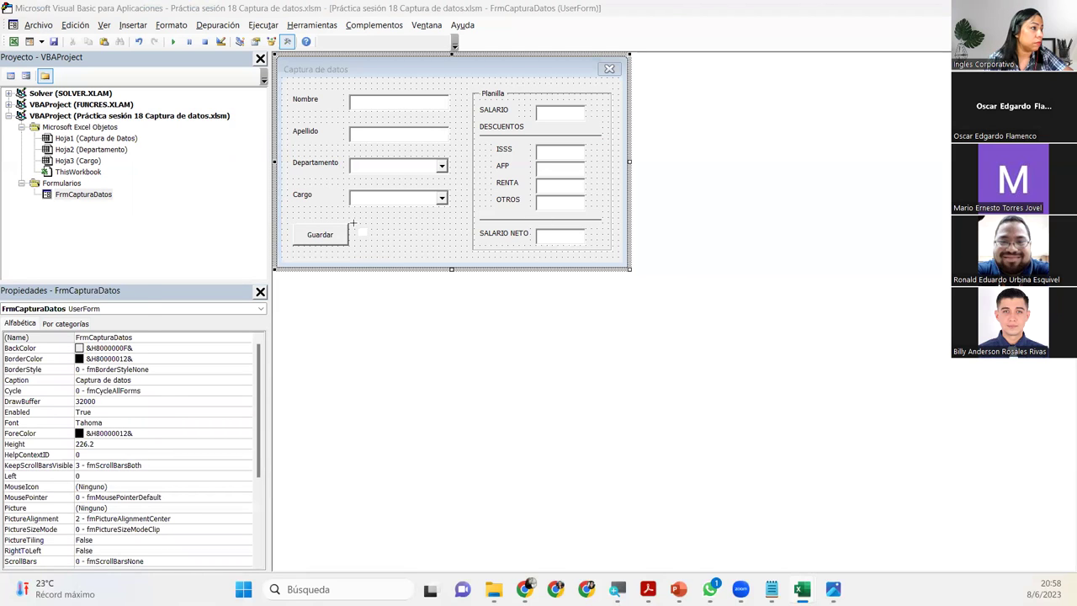
left_click(354, 224)
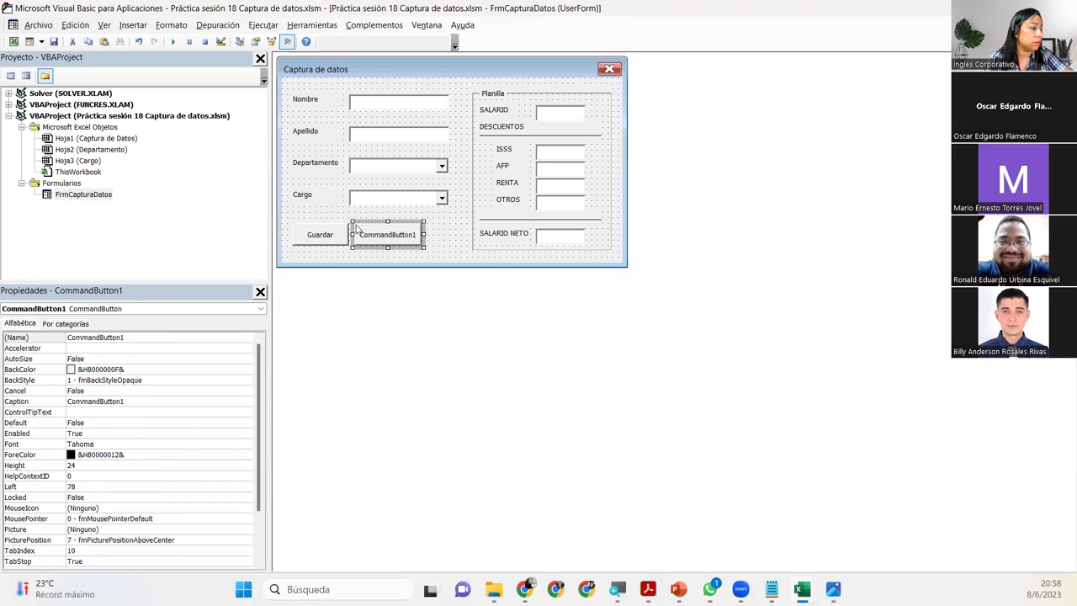
left_click(130, 337)
type("BotonL")
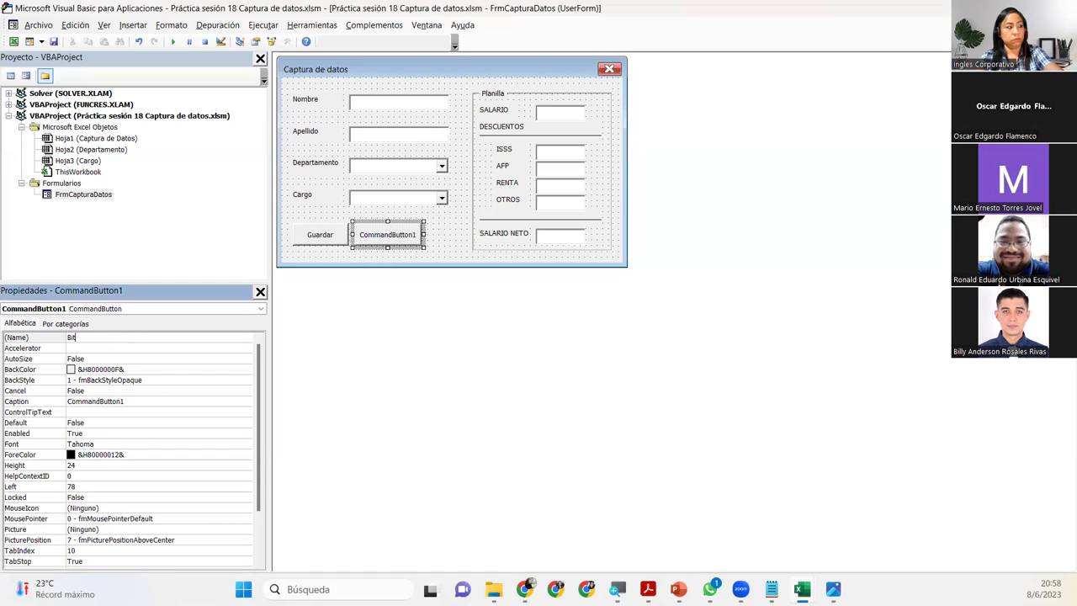
type("imp")
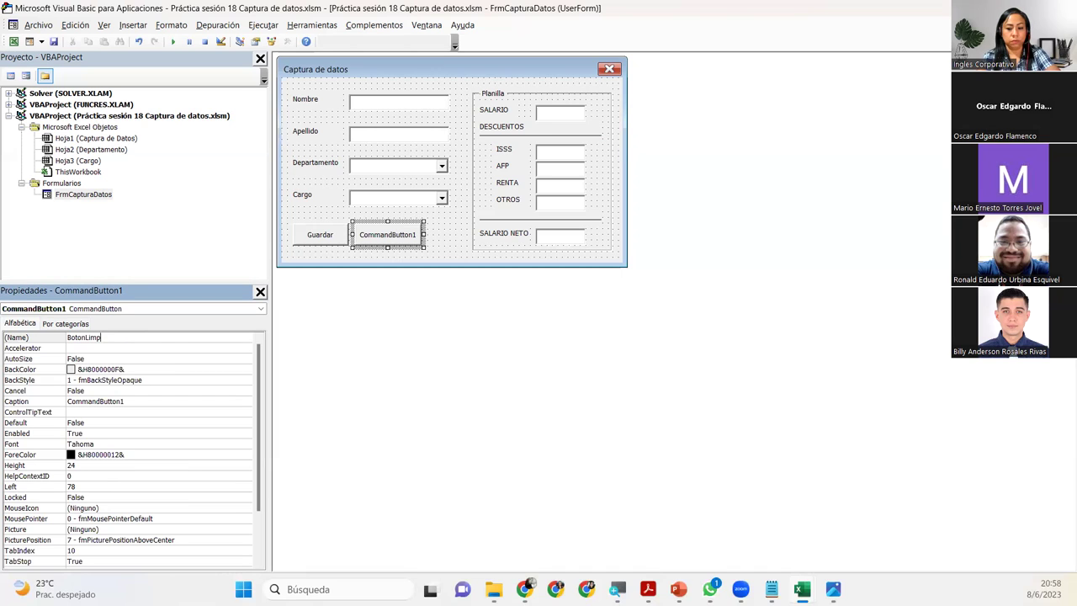
type("iar")
key("Return")
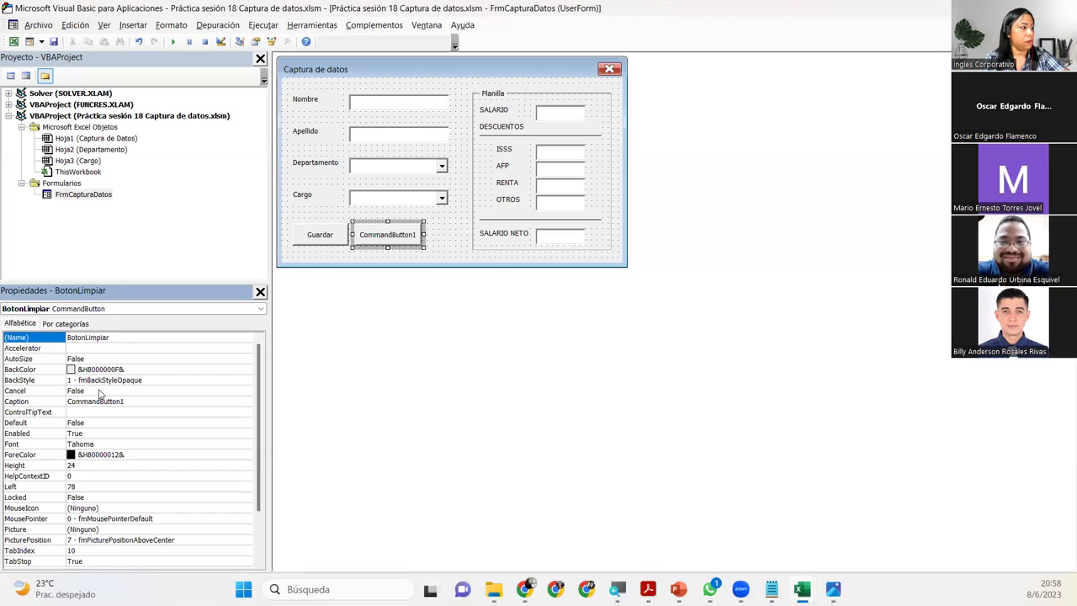
- Caption the second button Limpiar and make it narrower
left_click(101, 400)
double_click(100, 400)
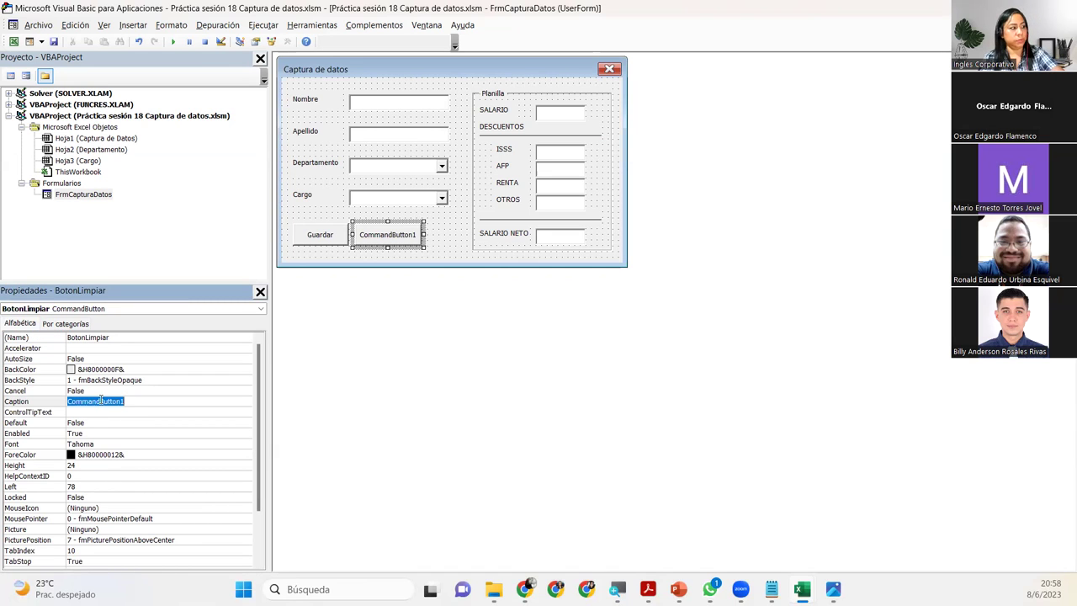
type("Limpiar")
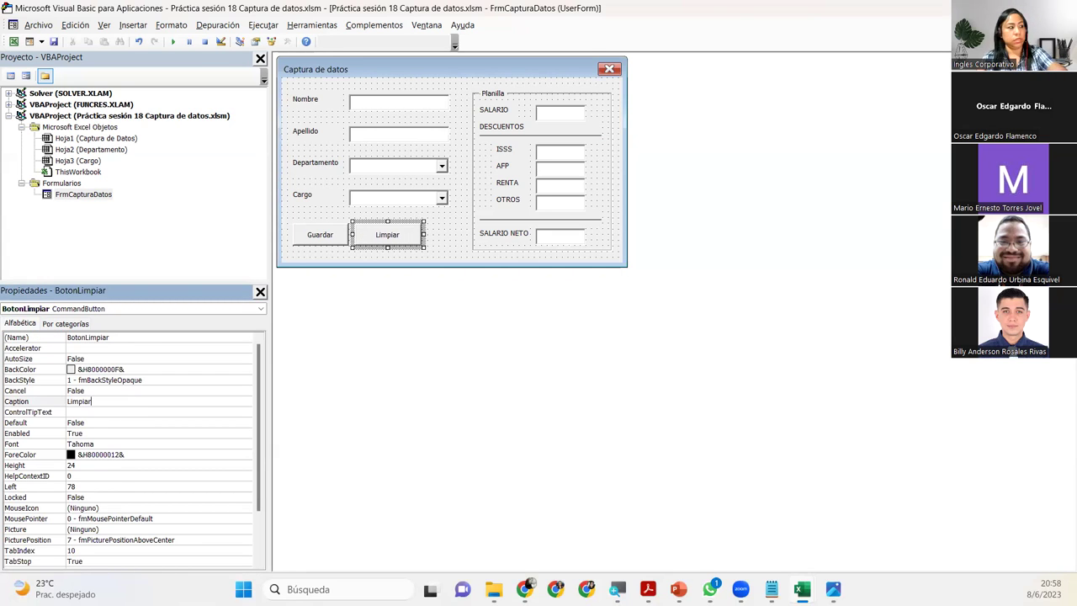
key("Return")
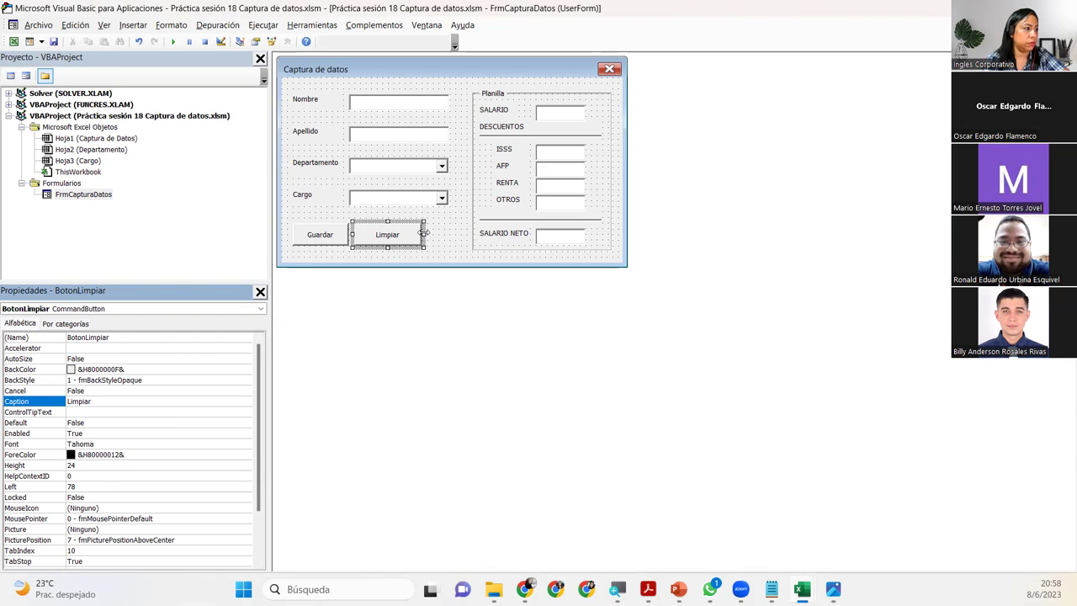
left_click_drag(424, 236, 403, 237)
left_click(428, 243)
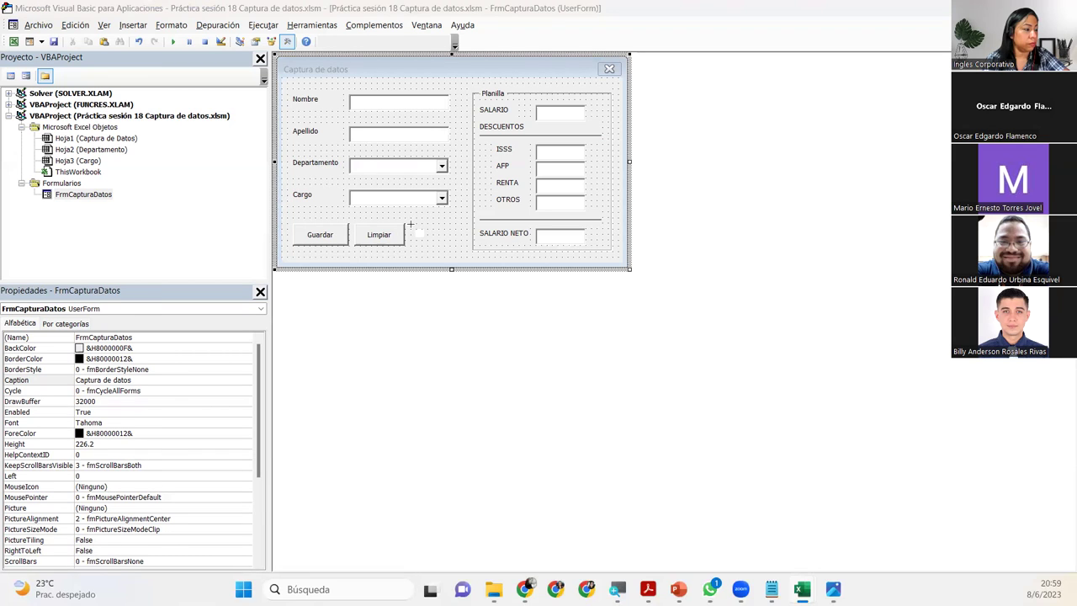
- Add a third command button beside Limpiar and name it BotonSalir
left_click(410, 224)
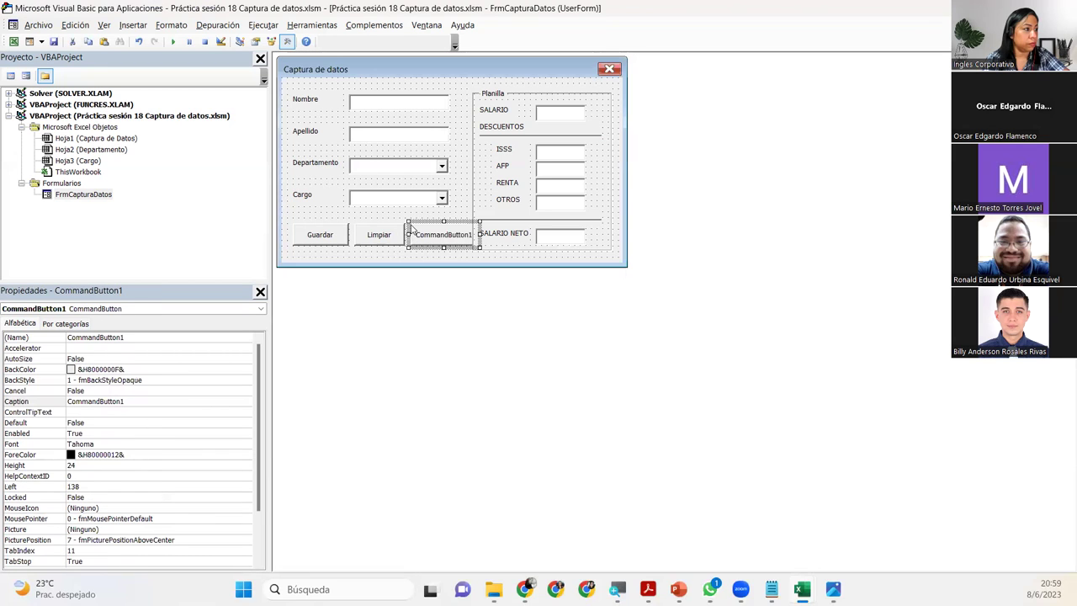
left_click(145, 336)
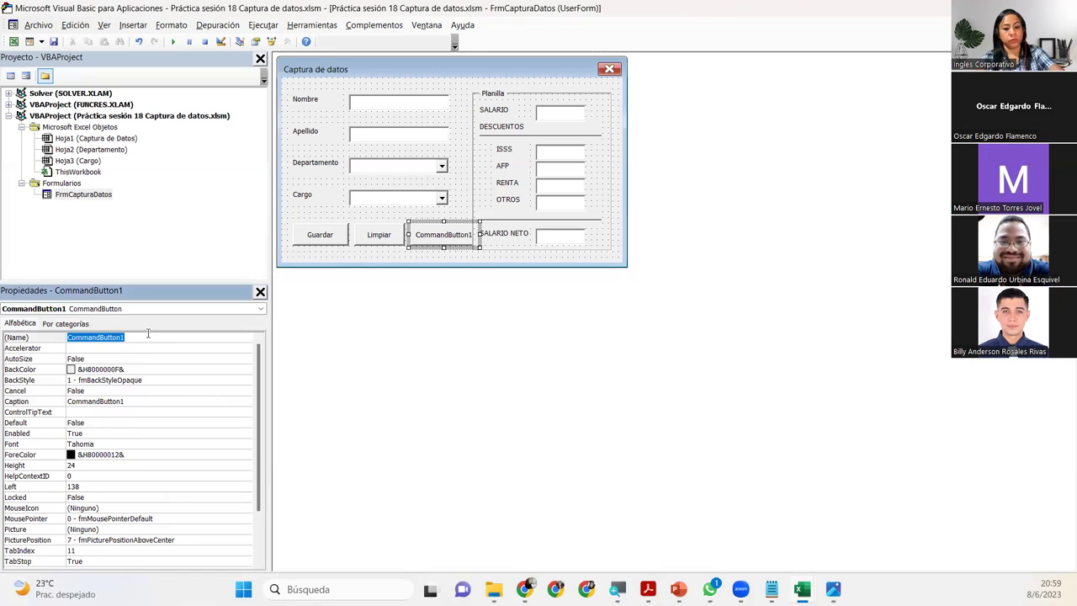
type("Boton")
key("BackSpace")
key("BackSpace")
type("Salir")
key("Return")
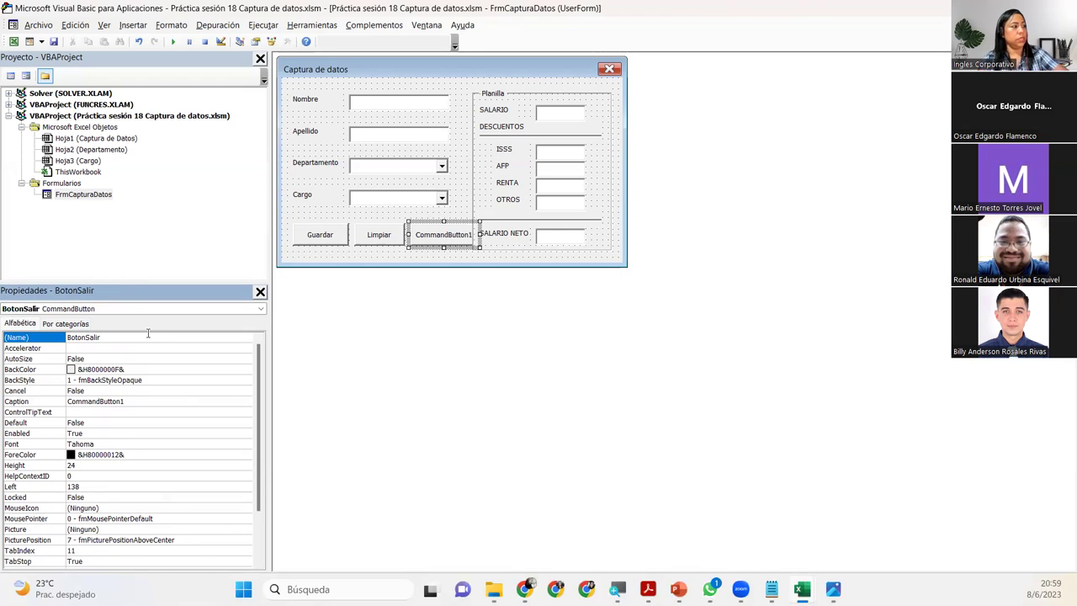
- Set the third button's caption to Salir
left_click(99, 401)
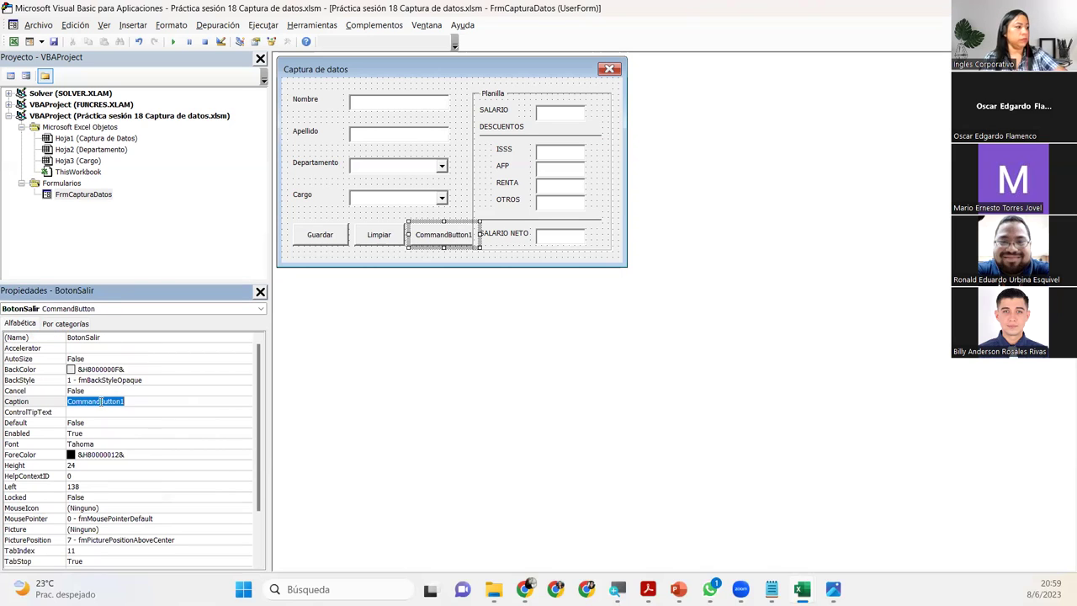
type("Salir")
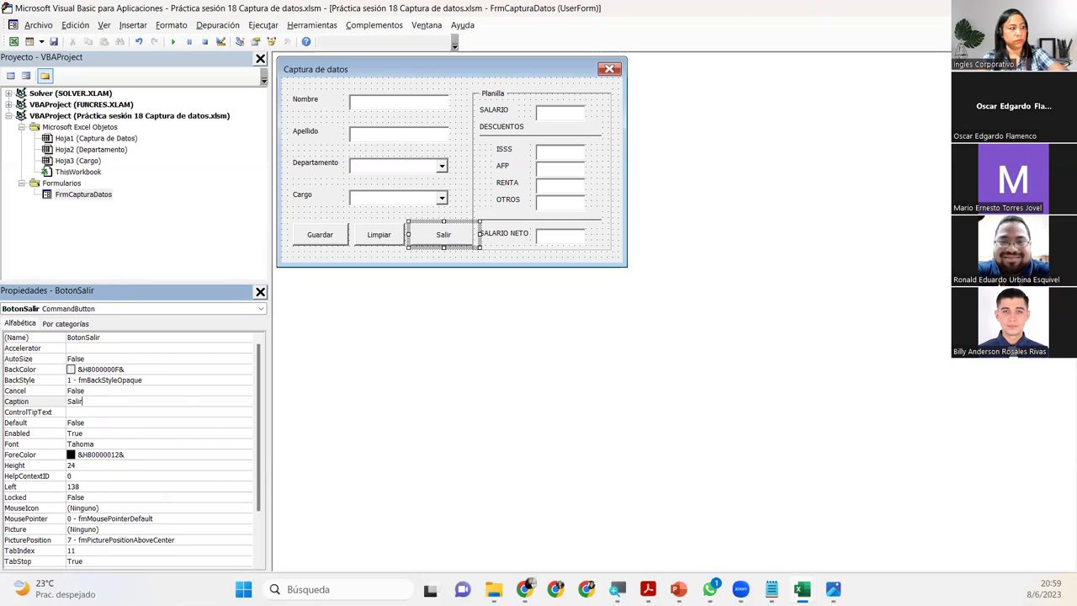
key("Return")
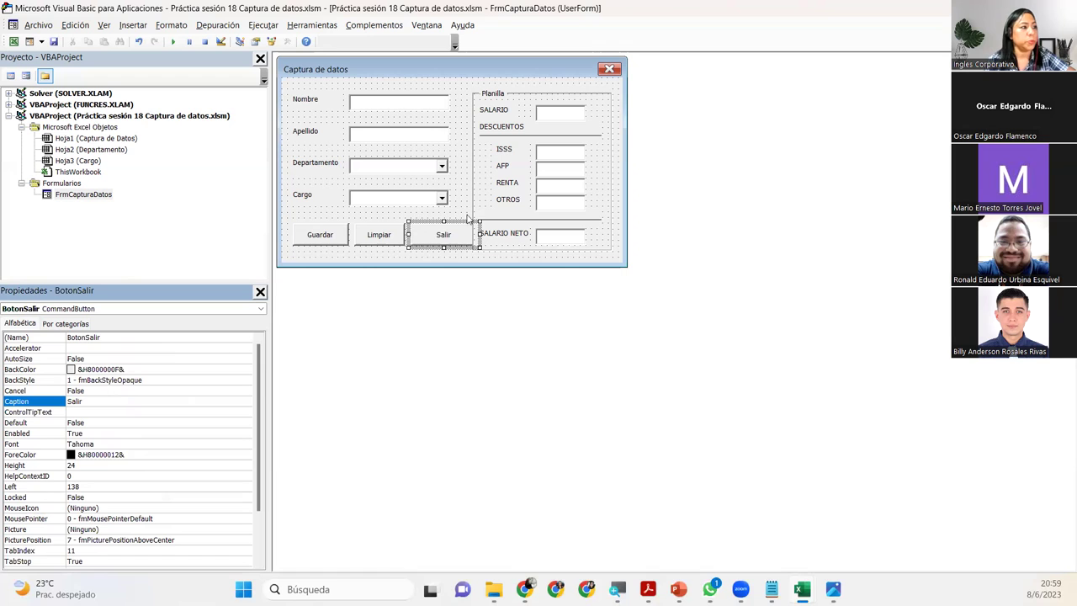
left_click(448, 235)
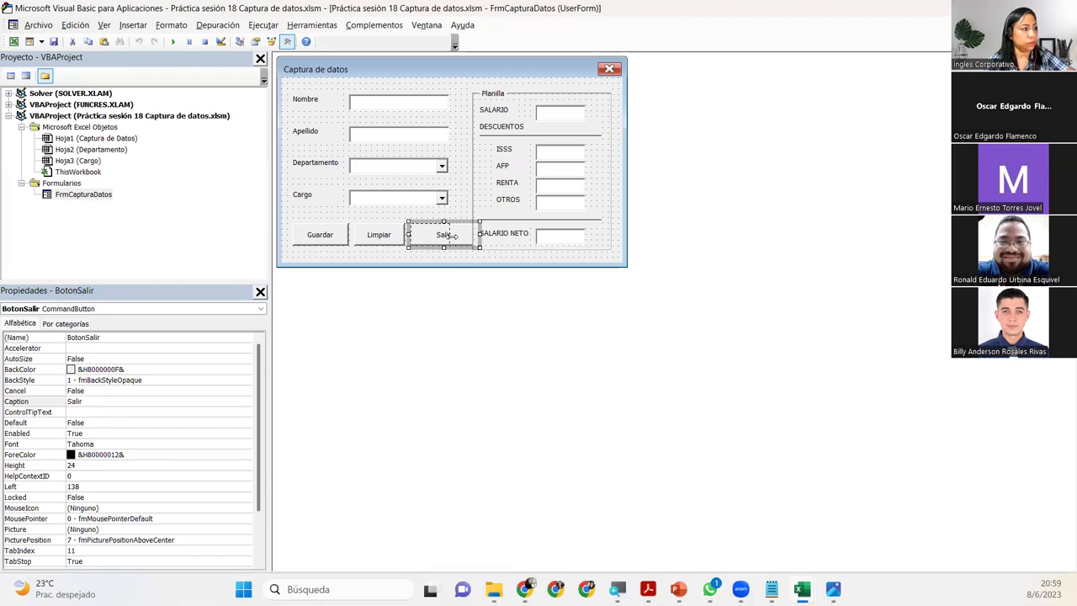
- Narrow Salir, then give Guardar, Limpiar and Salir the same width
left_click_drag(450, 236, 450, 238)
left_click(455, 259)
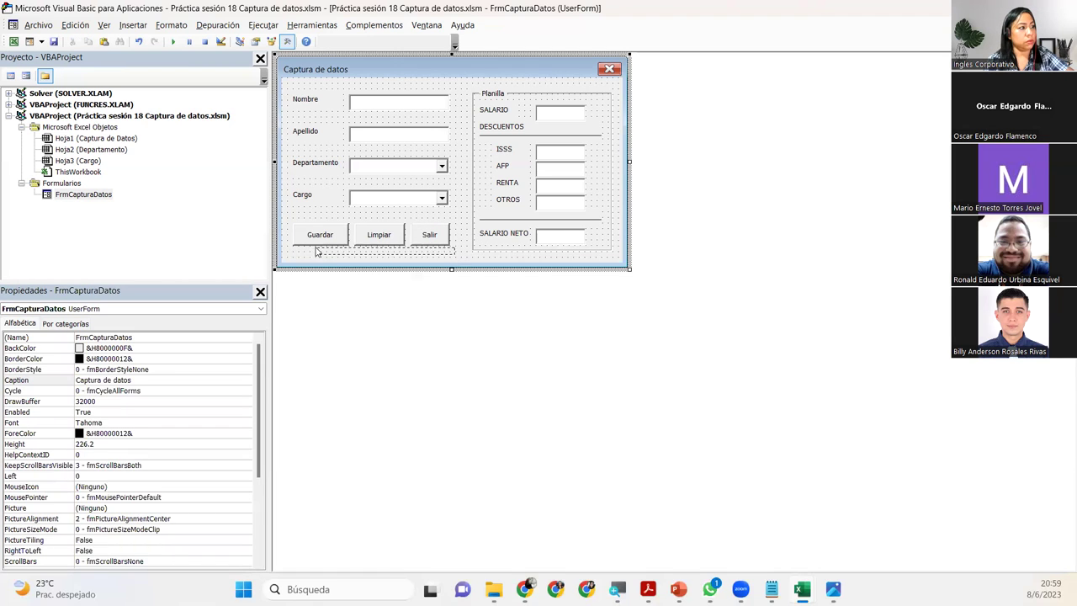
left_click_drag(316, 251, 291, 229)
left_click(170, 24)
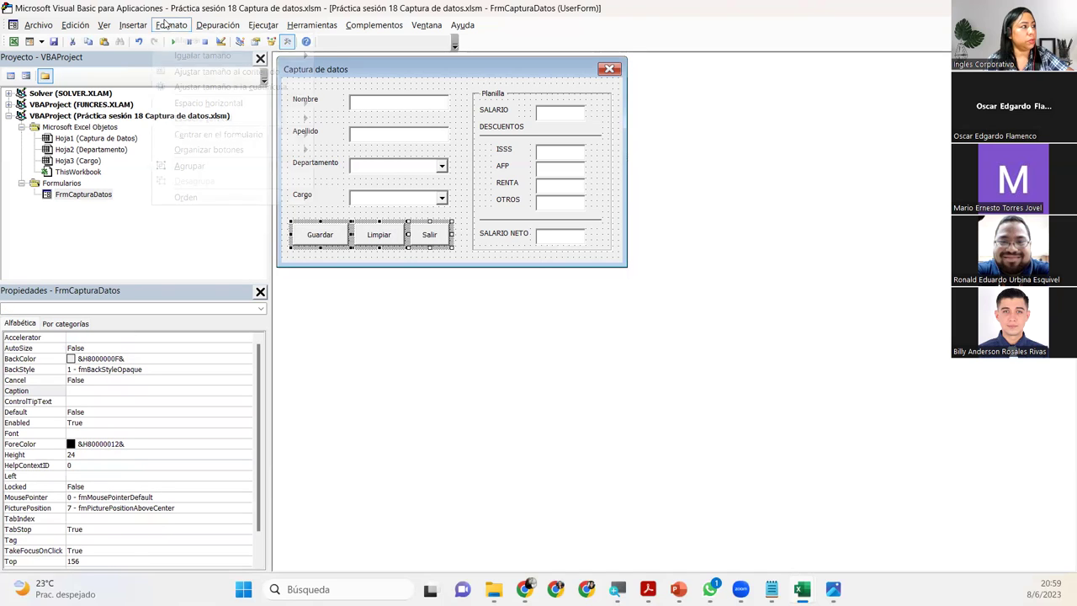
mouse_move(202, 56)
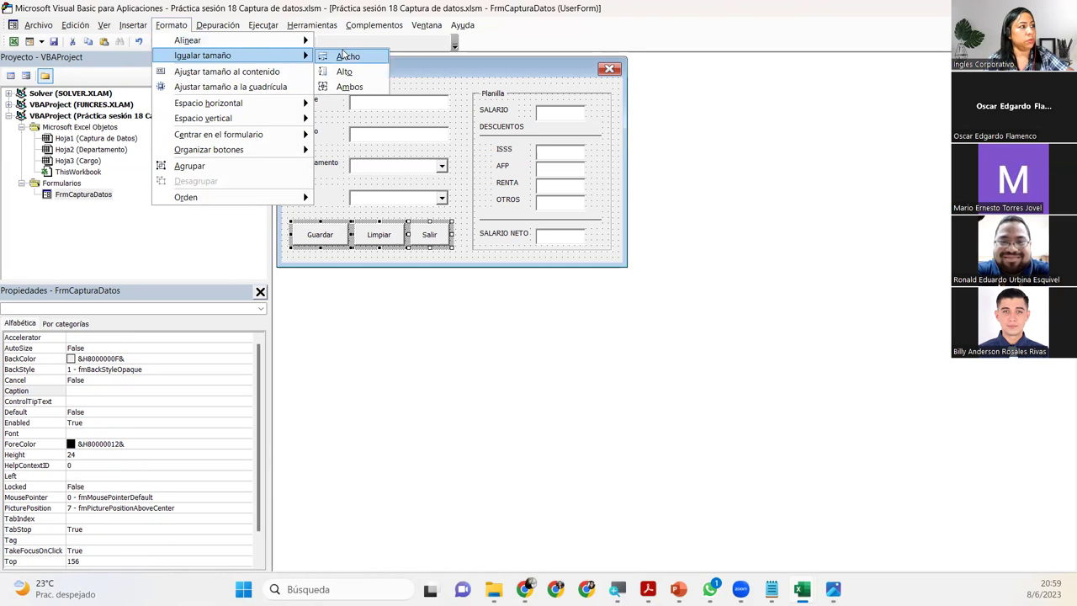
left_click(347, 55)
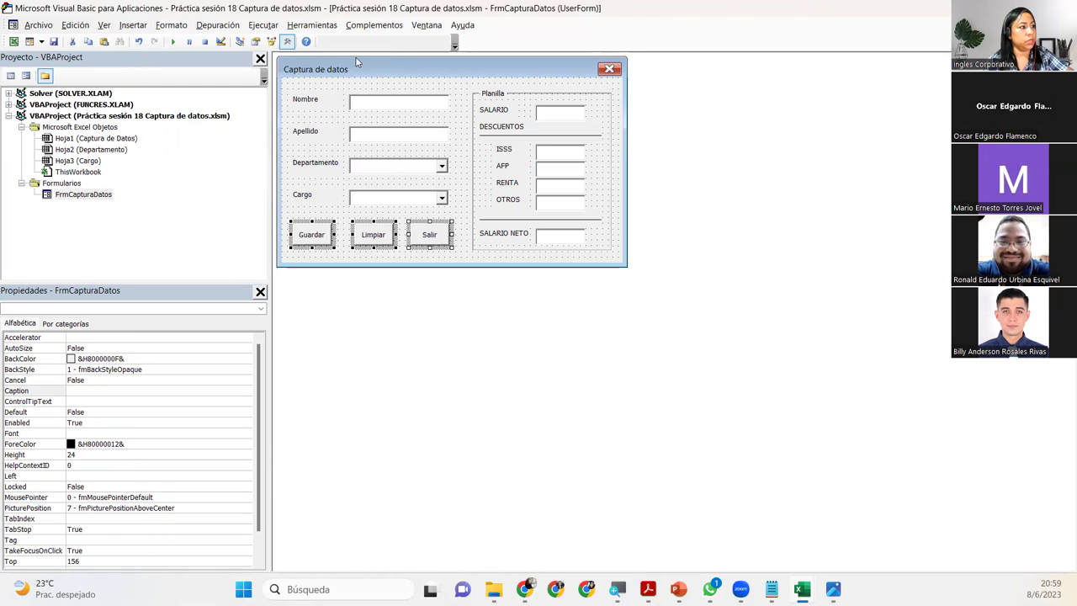
- Space the three buttons evenly apart horizontally and save the workbook
left_click(172, 25)
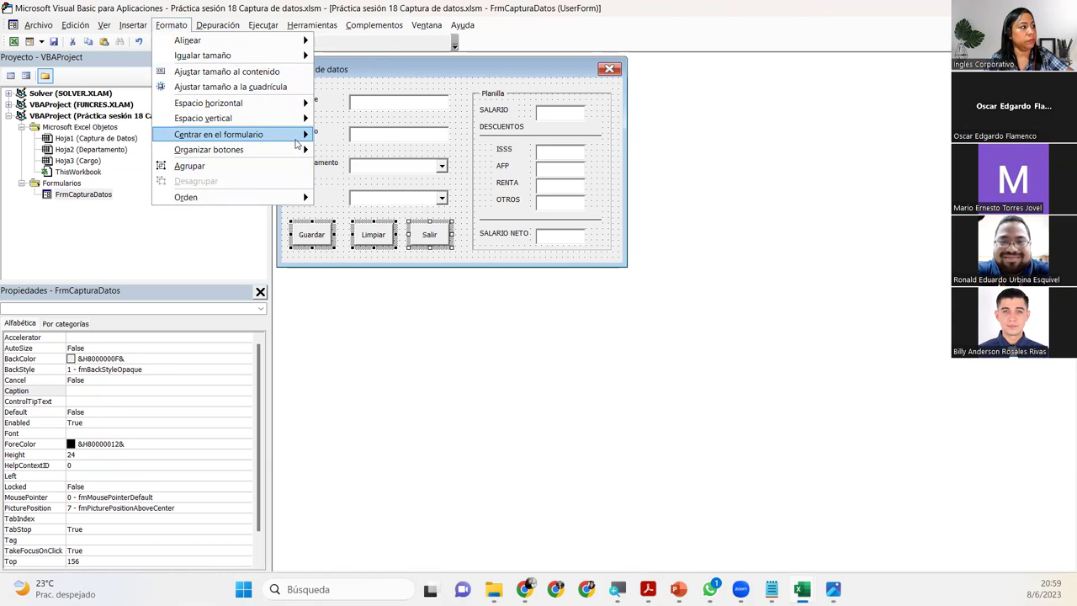
mouse_move(219, 103)
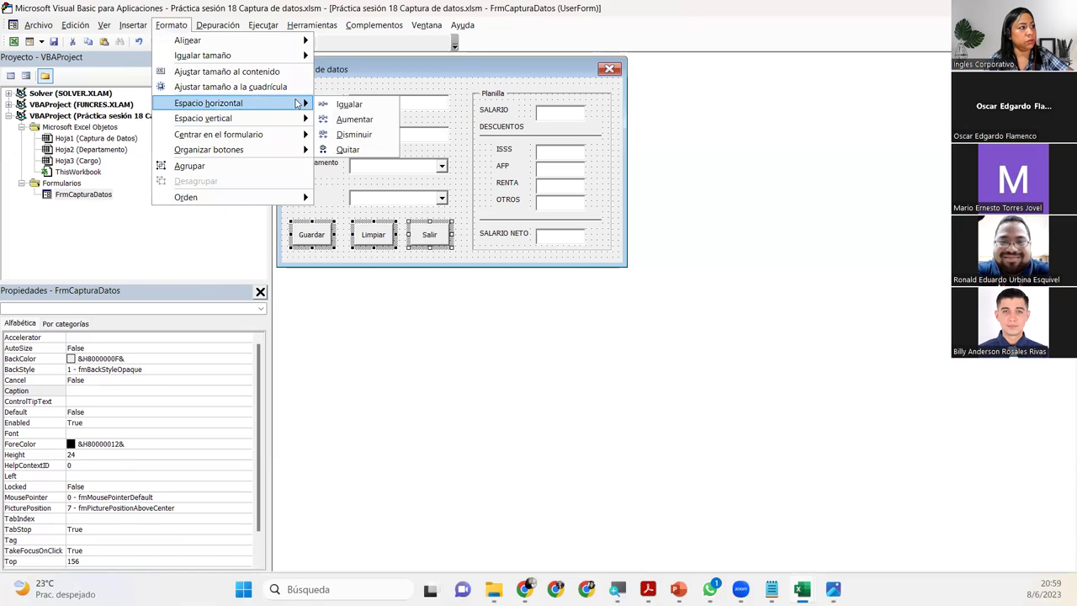
left_click(347, 104)
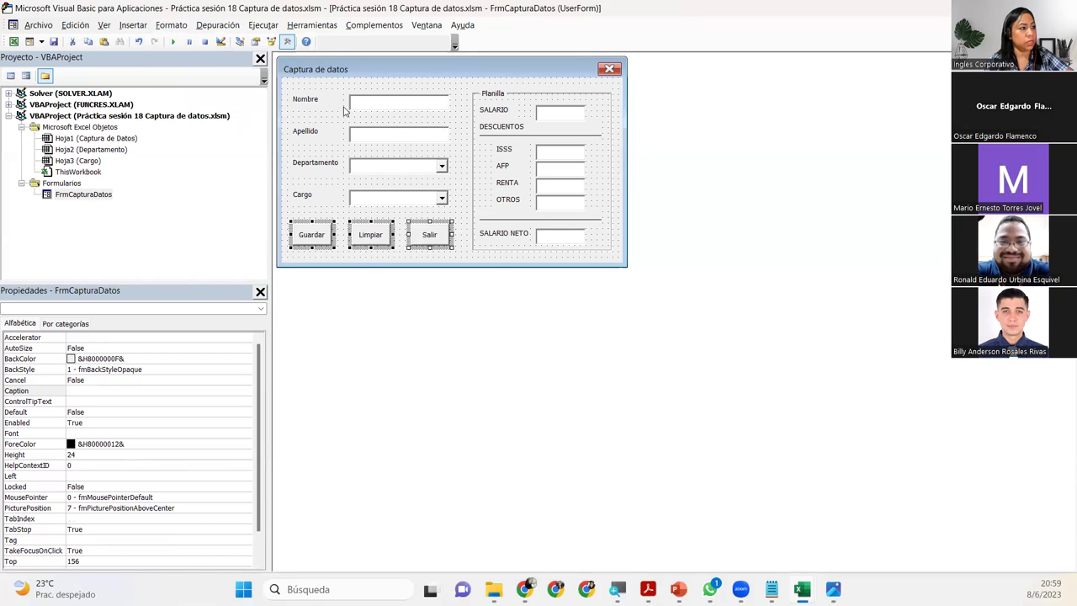
left_click(425, 262)
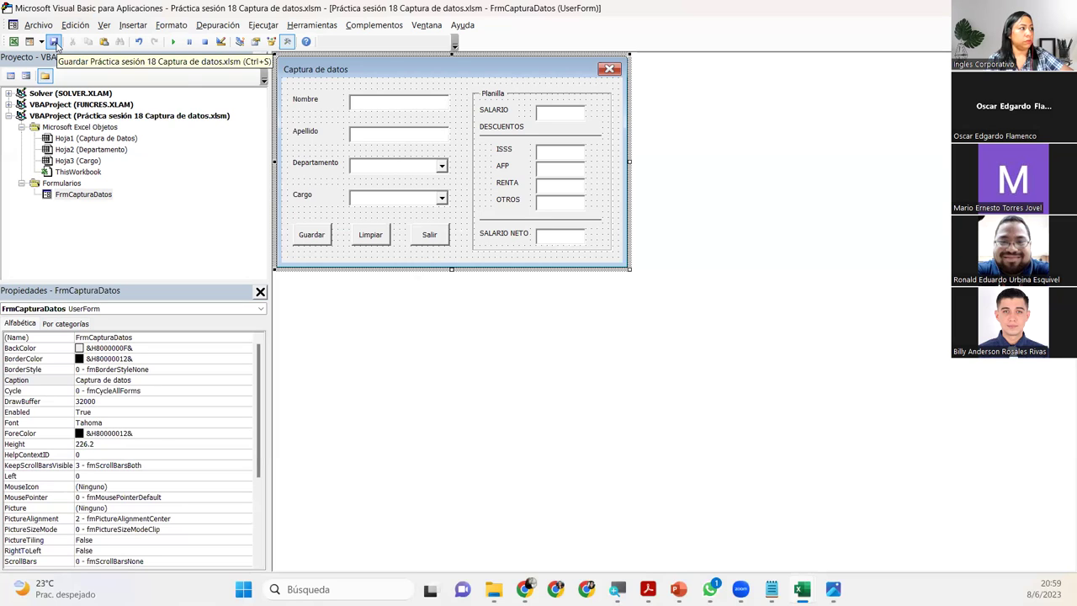
left_click(54, 42)
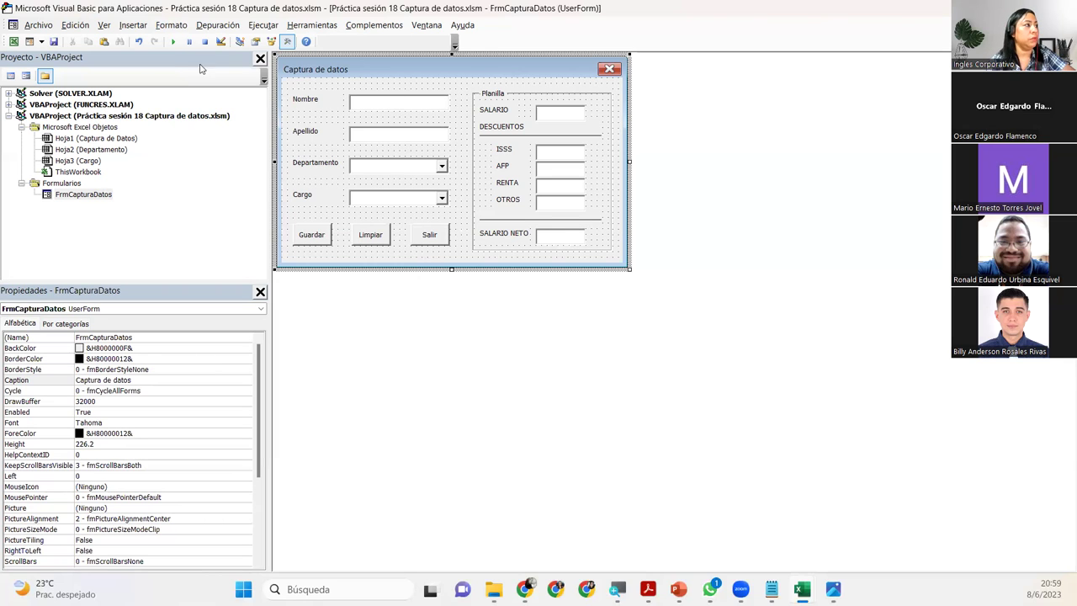
left_click(172, 41)
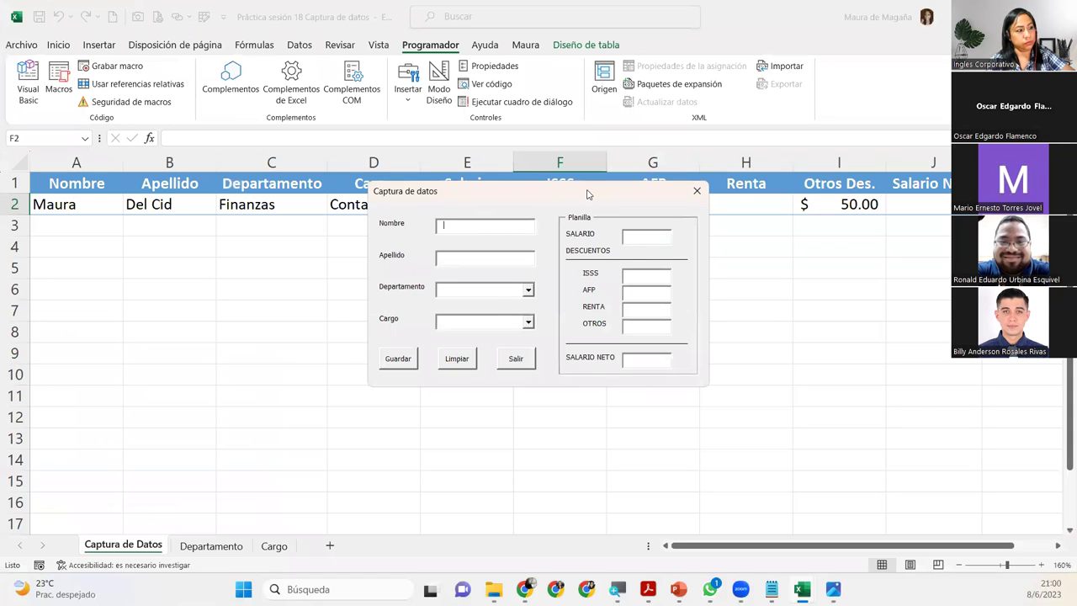
left_click_drag(587, 194, 523, 244)
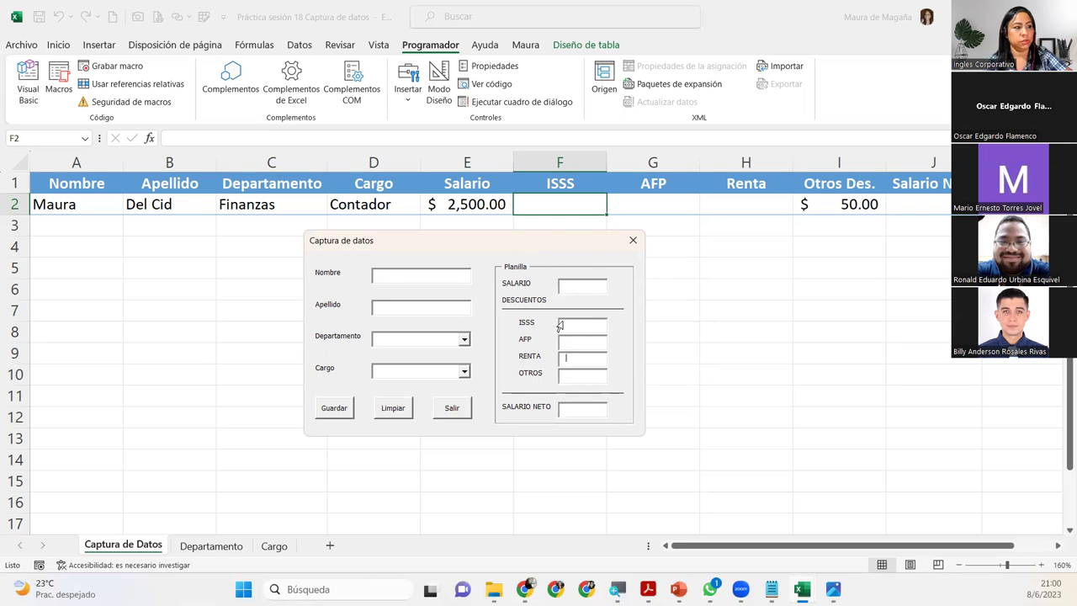
key("Tab")
key("Tab")
key("Tab")
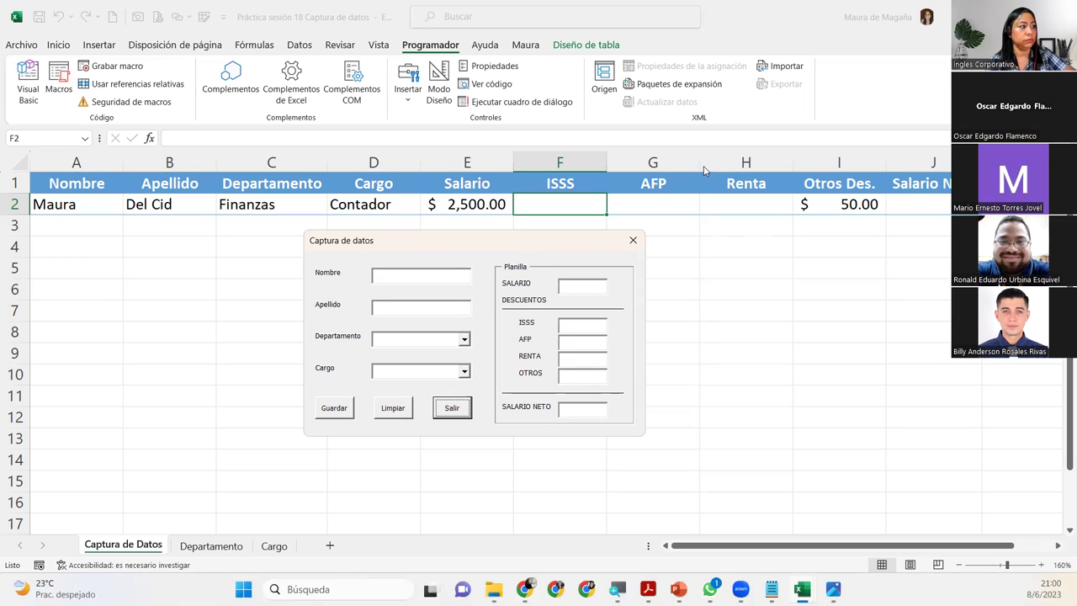
left_click(629, 241)
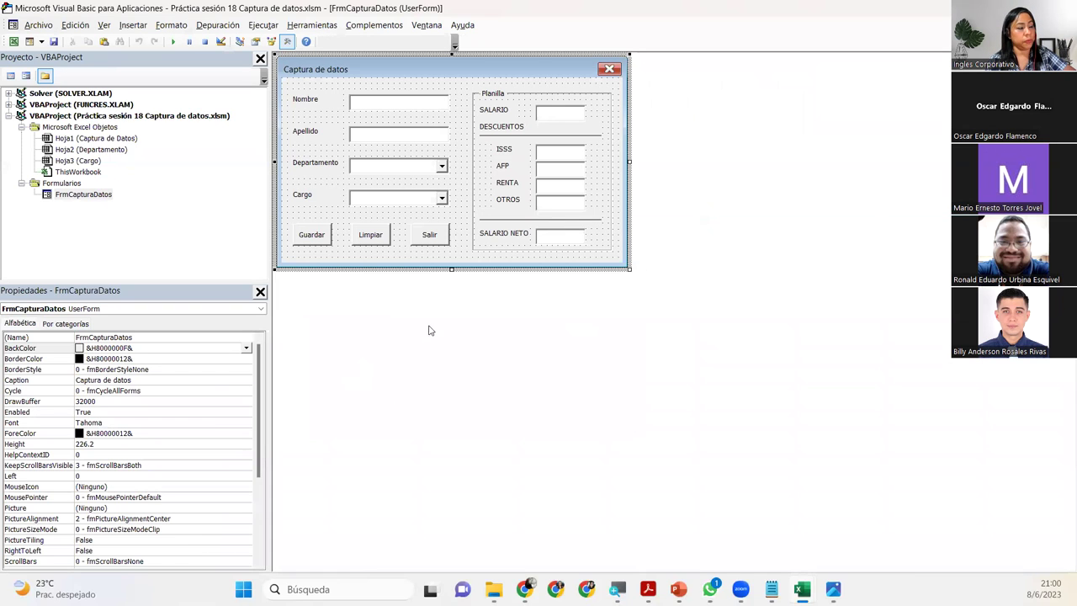